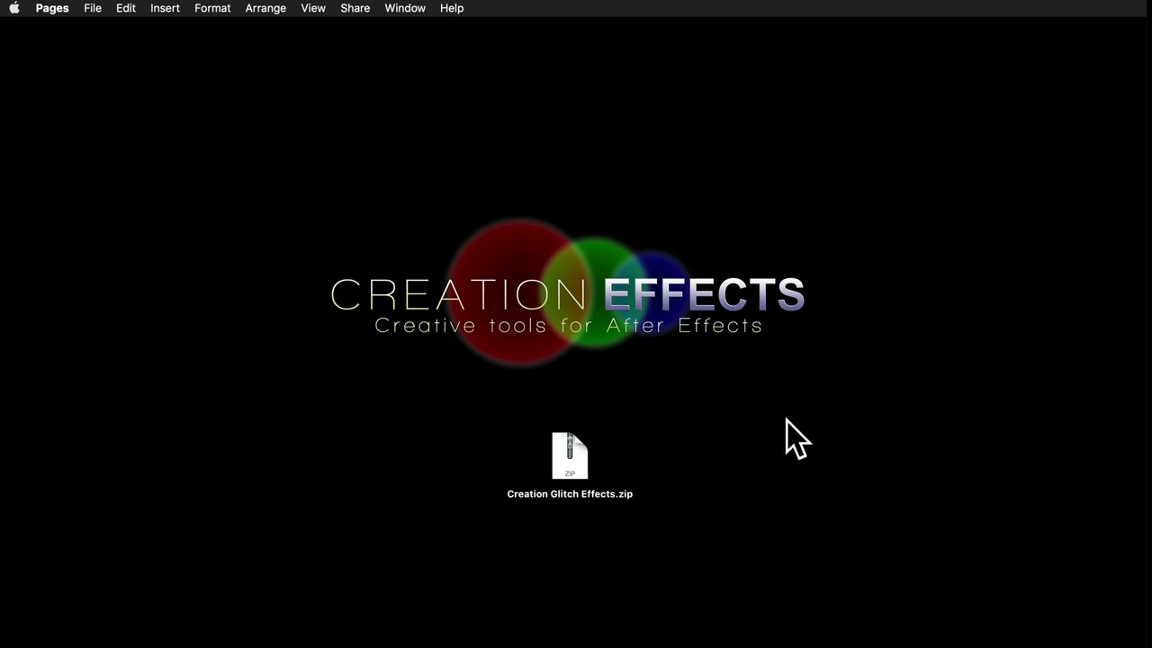
- Extract Creation Glitch Effects.zip on the desktop and open the extracted Creation Glitch Effects folder
{"action": "mouse_move", "coordinate": [571, 459]}
{"action": "left_mouse_down"}
{"action": "mouse_move", "coordinate": [591, 474]}
{"action": "mouse_move", "coordinate": [588, 461]}
{"action": "left_mouse_up"}
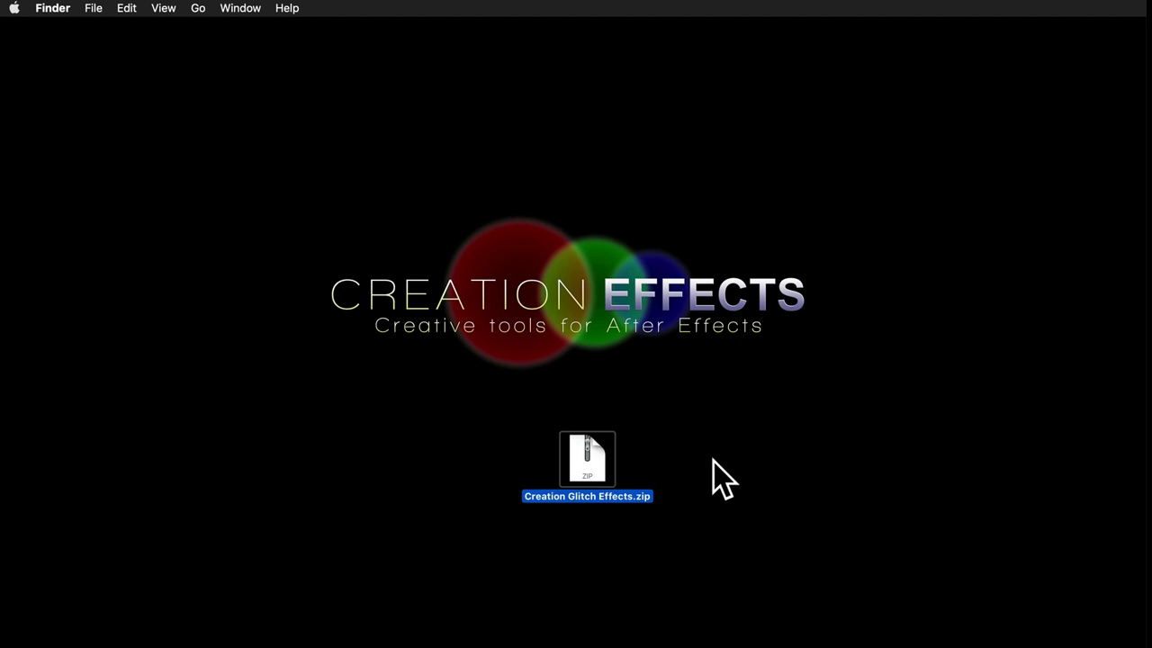
{"action": "right_click", "coordinate": [591, 469]}
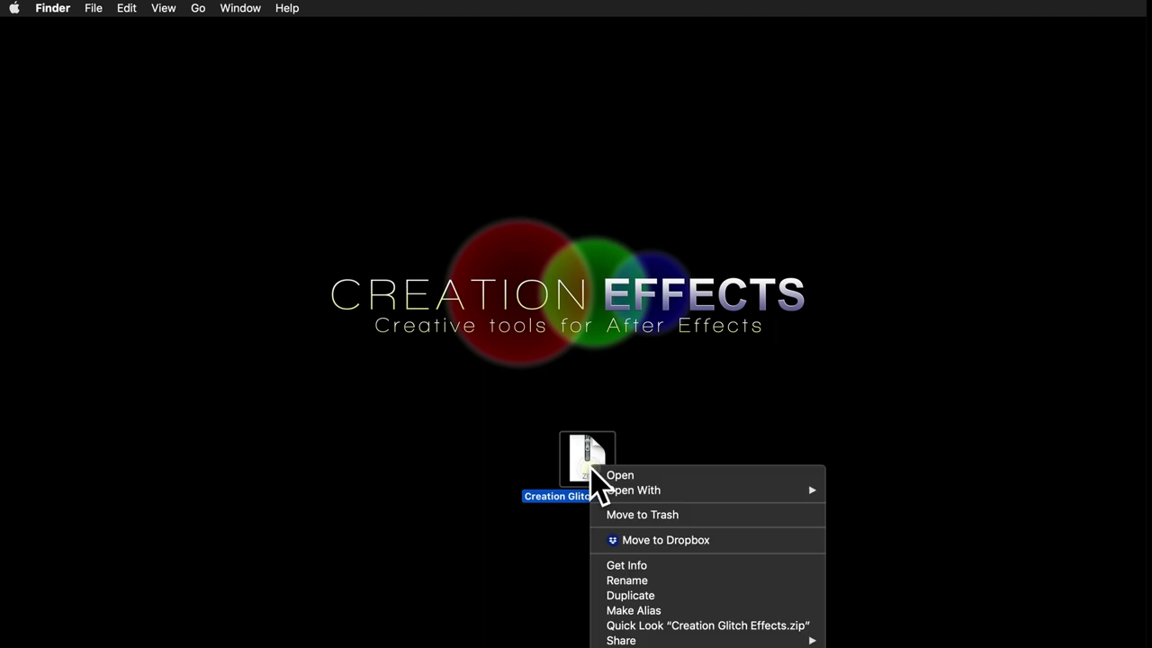
{"action": "left_click", "coordinate": [706, 442]}
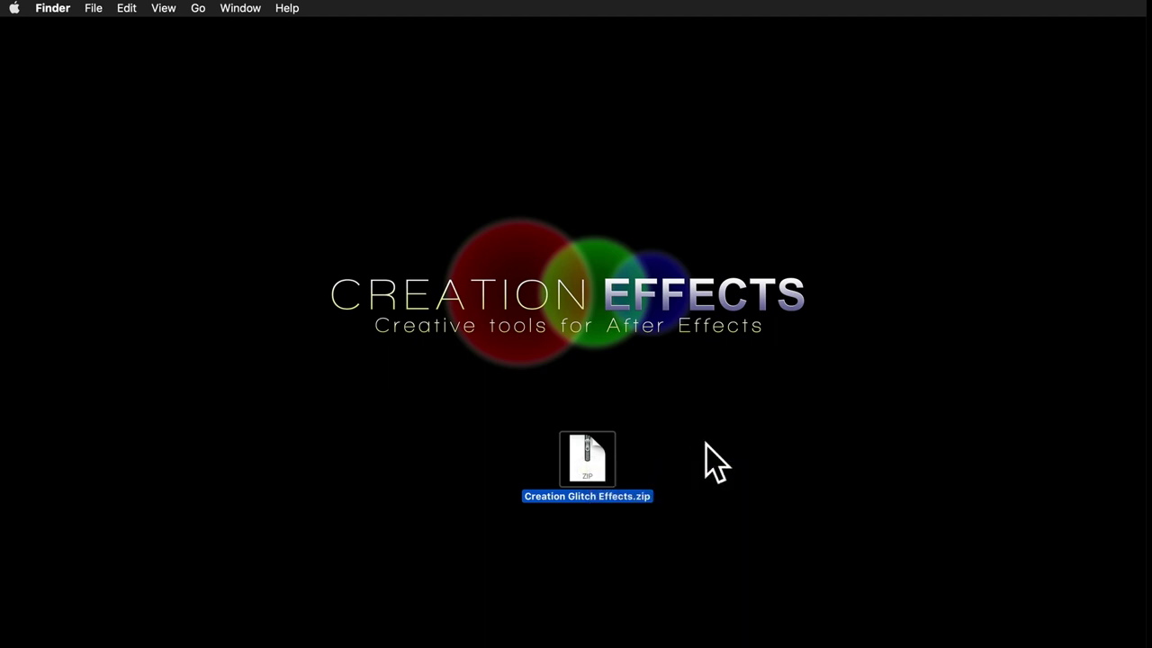
{"action": "double_click", "coordinate": [598, 468]}
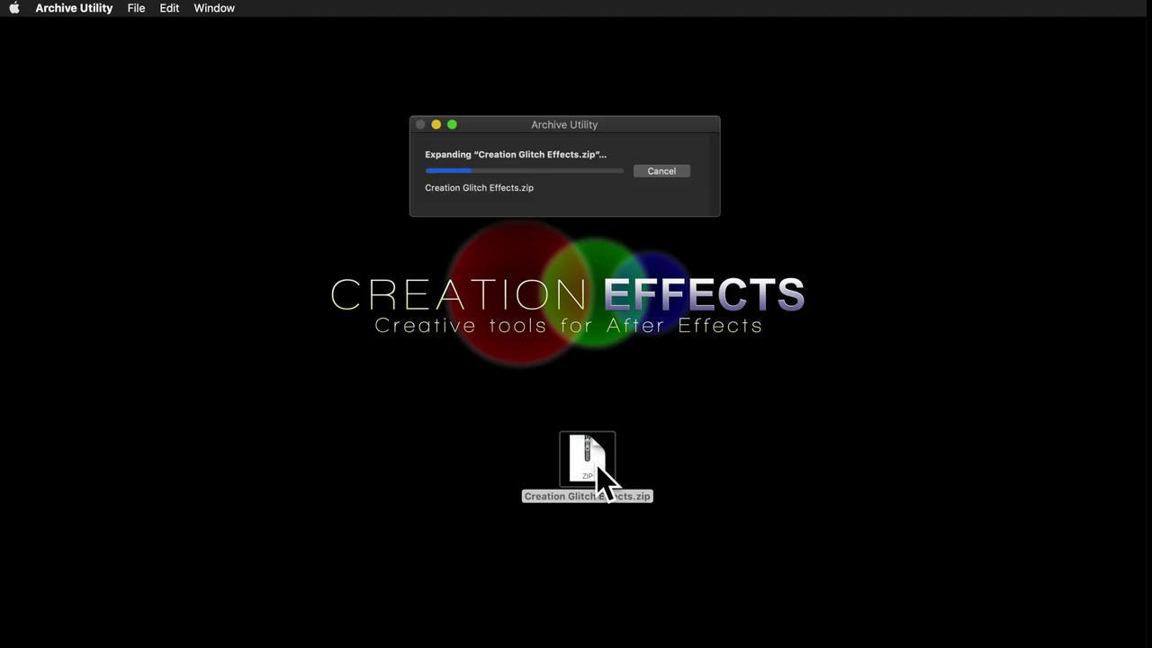
{"action": "left_click_drag", "start_coordinate": [611, 474], "coordinate": [728, 440]}
{"action": "double_click", "coordinate": [728, 442]}
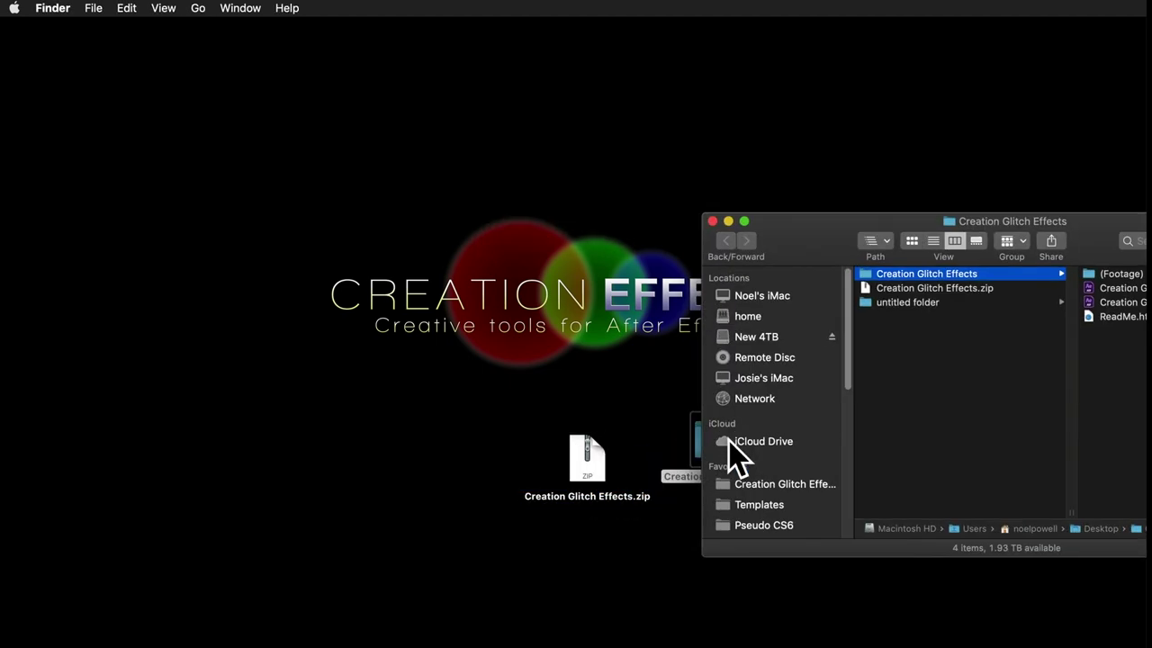
{"action": "left_click_drag", "start_coordinate": [837, 262], "coordinate": [396, 74]}
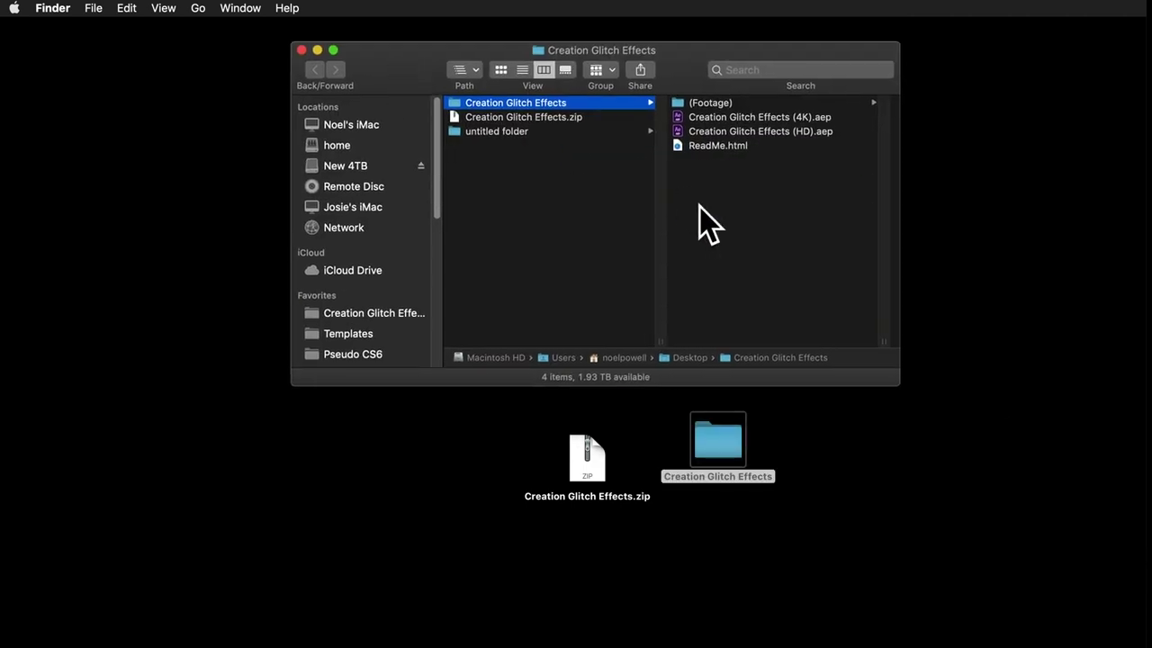
- Duplicate Creation Glitch Effects (HD).aep and open the copy in After Effects, accepting the project conversion
{"action": "left_click", "coordinate": [801, 131]}
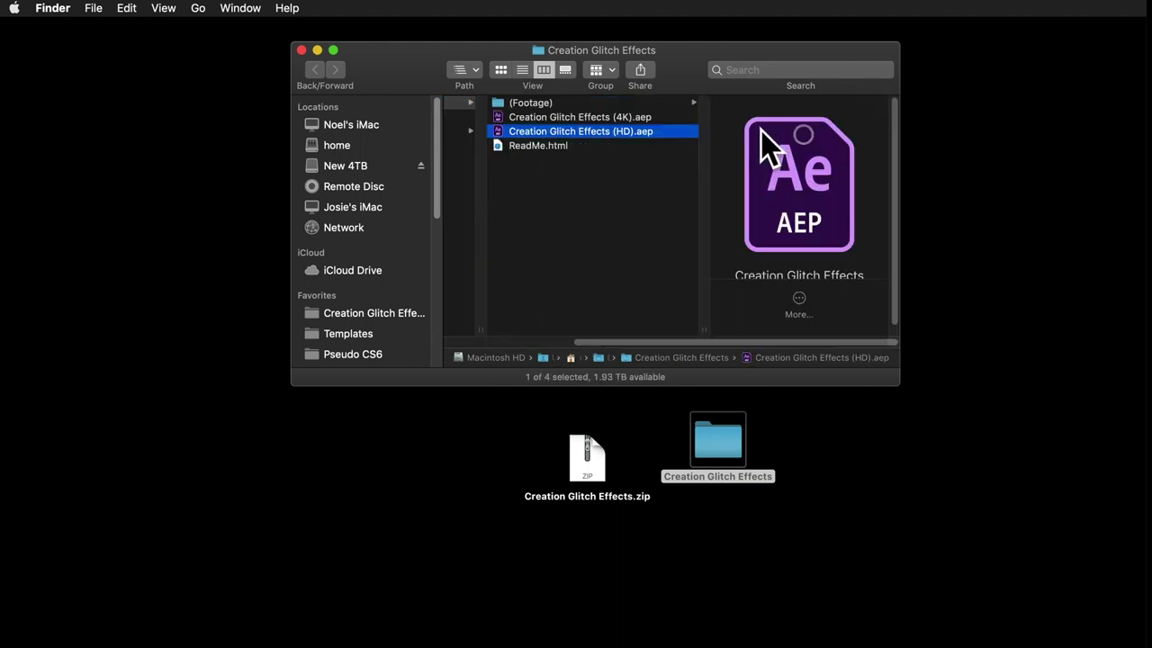
{"action": "right_click", "coordinate": [581, 148]}
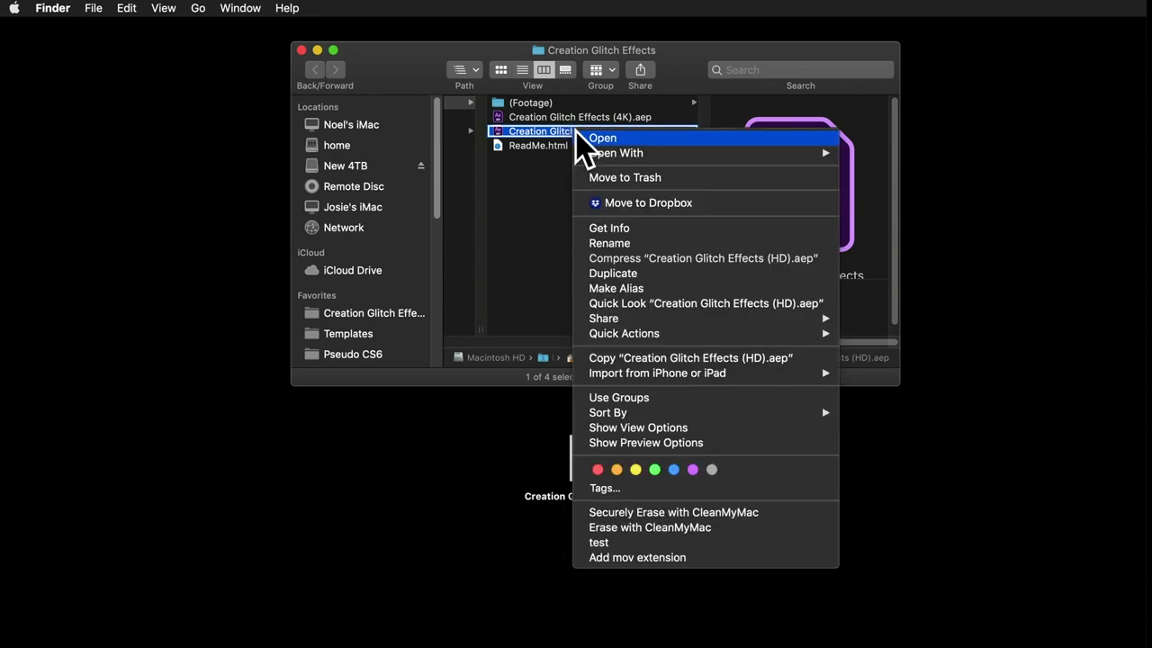
{"action": "left_click", "coordinate": [621, 274]}
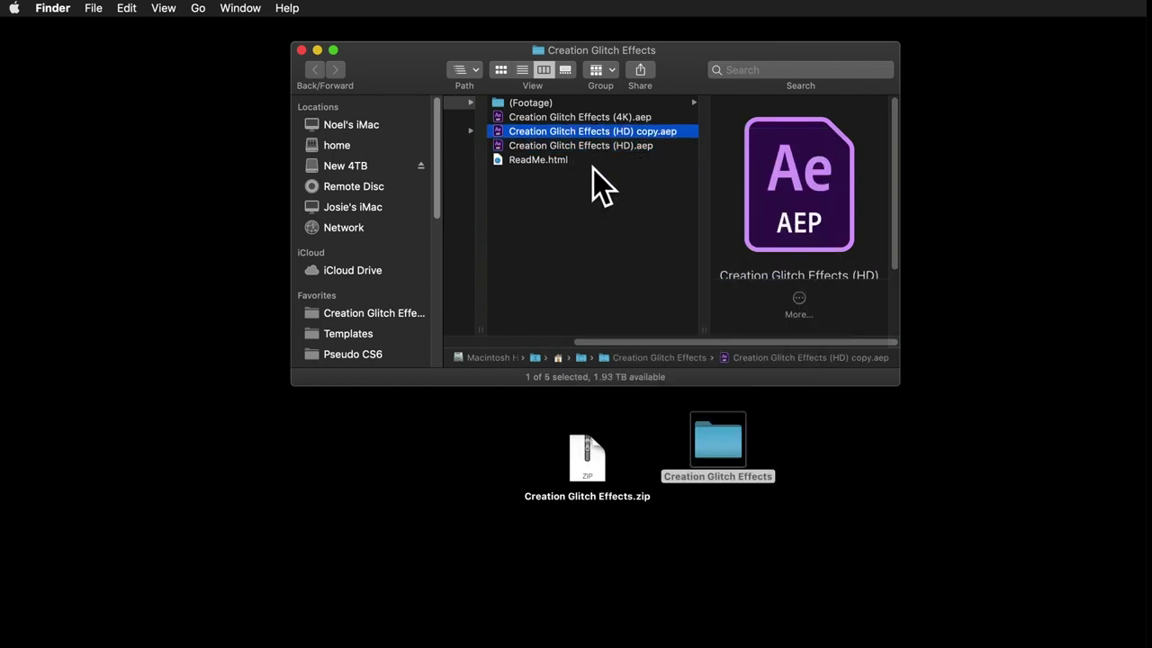
{"action": "double_click", "coordinate": [590, 133]}
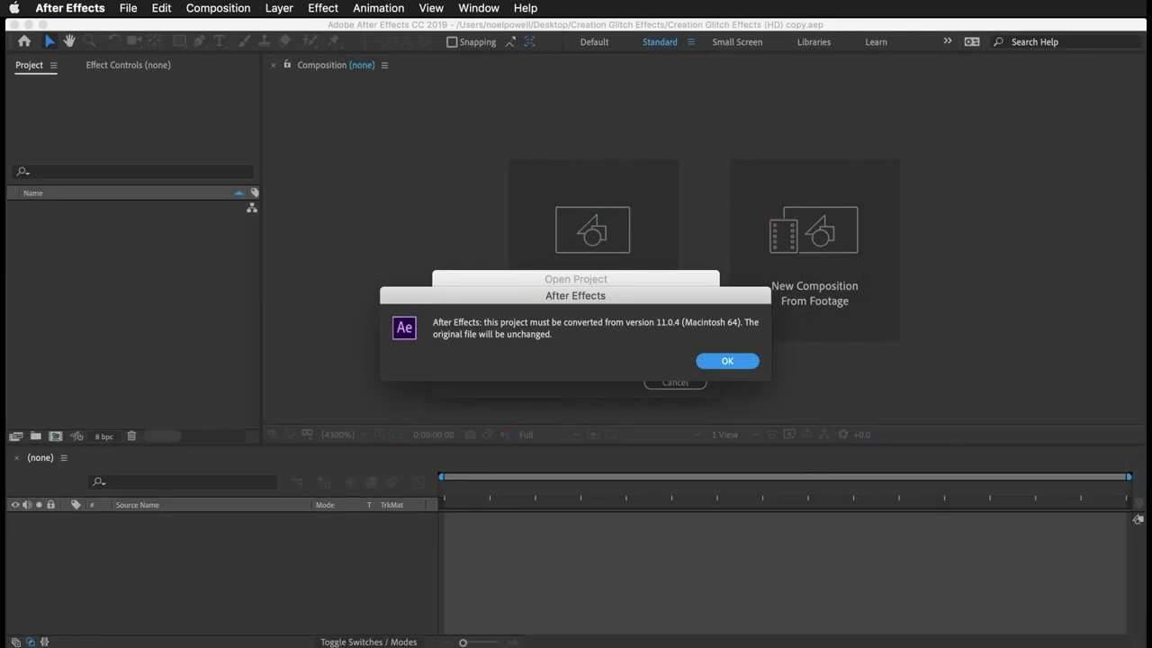
{"action": "left_click", "coordinate": [736, 361]}
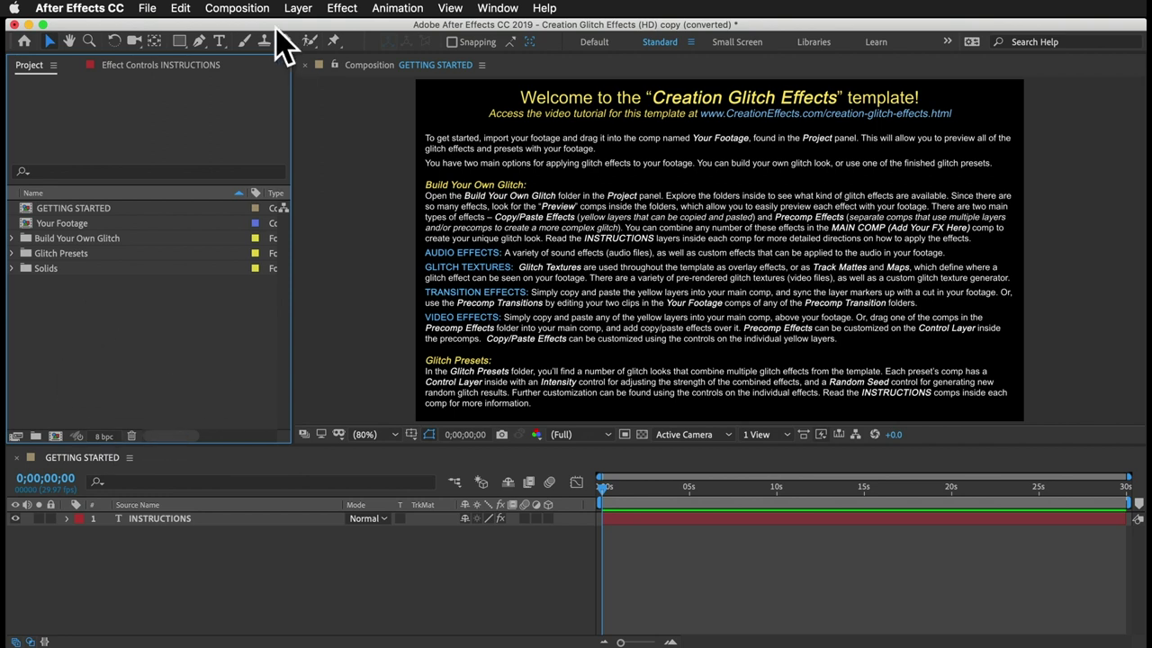
{"action": "left_click", "coordinate": [148, 9]}
{"action": "mouse_move", "coordinate": [180, 212]}
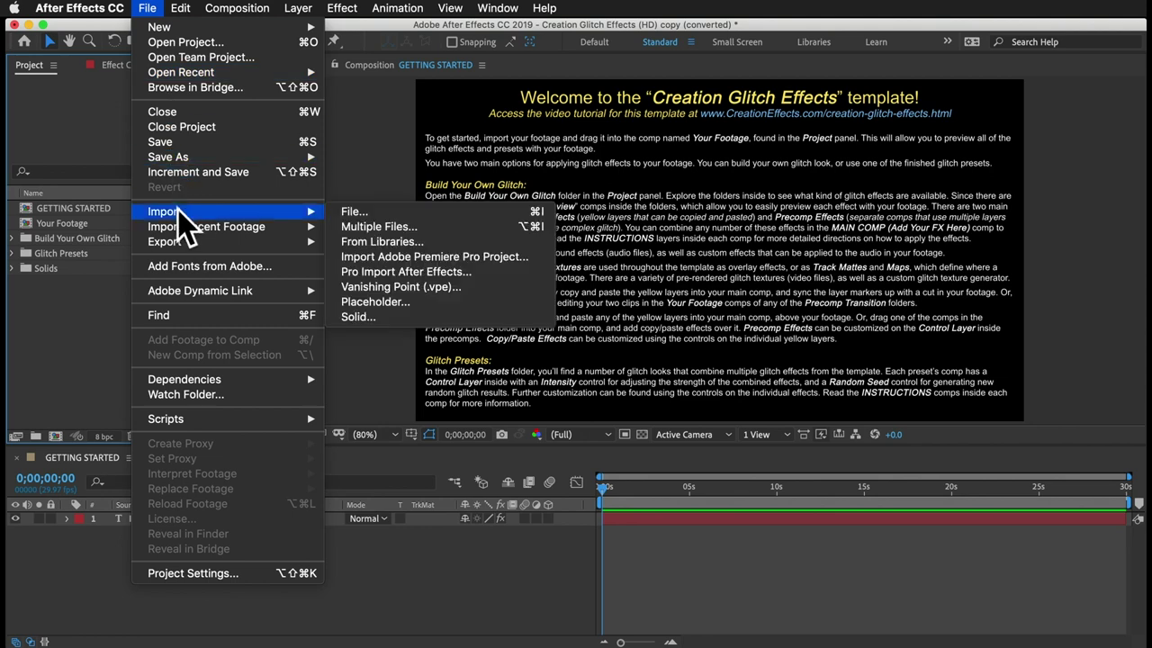
{"action": "left_click", "coordinate": [349, 212]}
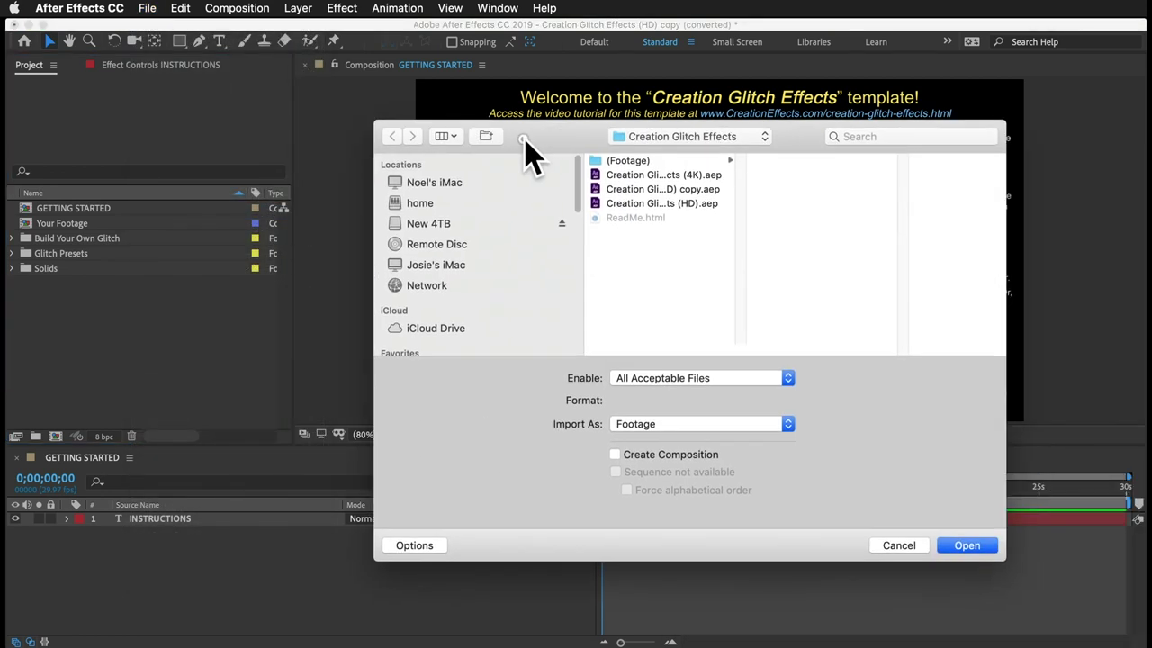
{"action": "left_click_drag", "start_coordinate": [735, 352], "coordinate": [837, 352]}
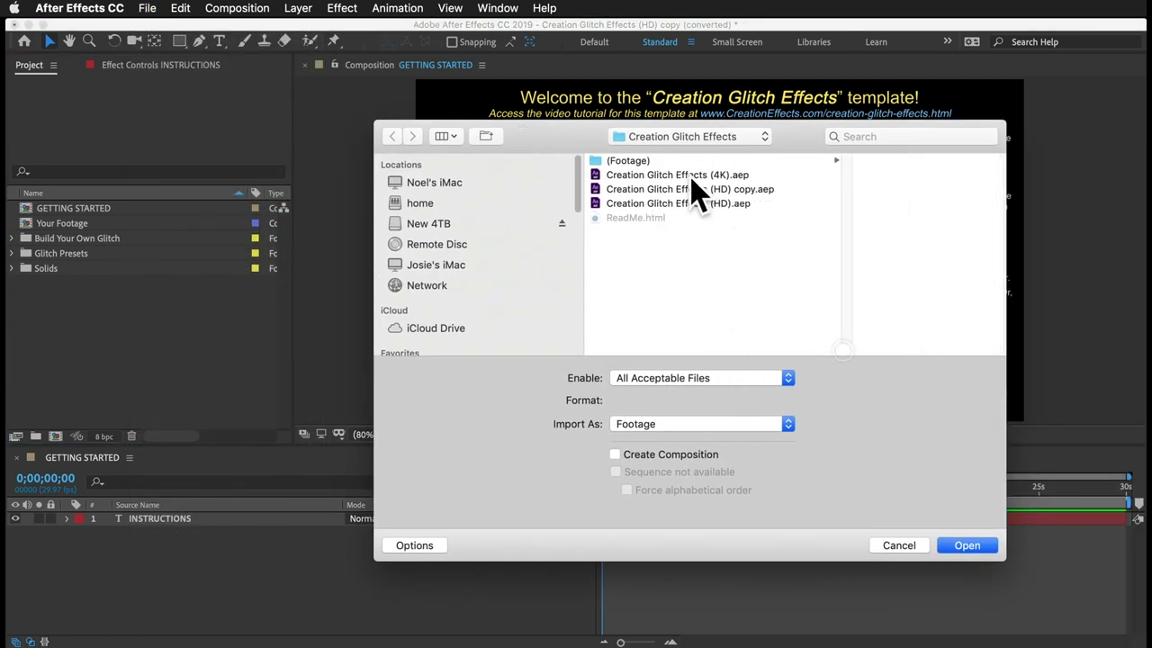
{"action": "left_click", "coordinate": [691, 205]}
{"action": "left_click", "coordinate": [900, 546]}
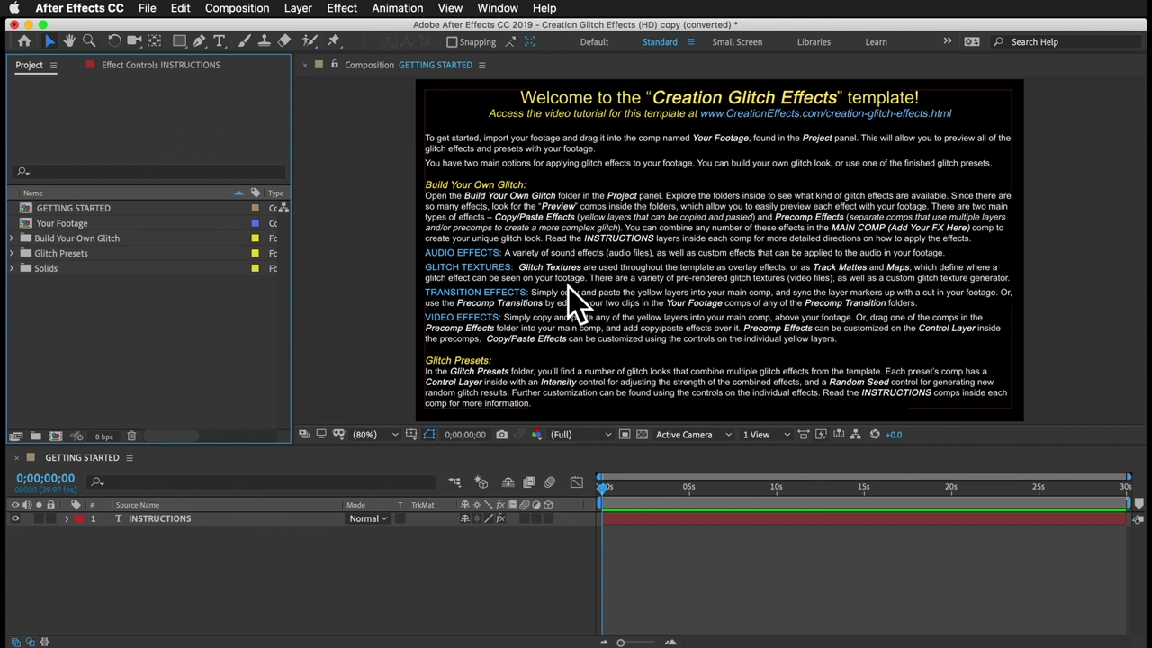
- Show the Effect Controls of the INSTRUCTIONS layer in the GETTING STARTED composition
{"action": "left_click", "coordinate": [157, 519]}
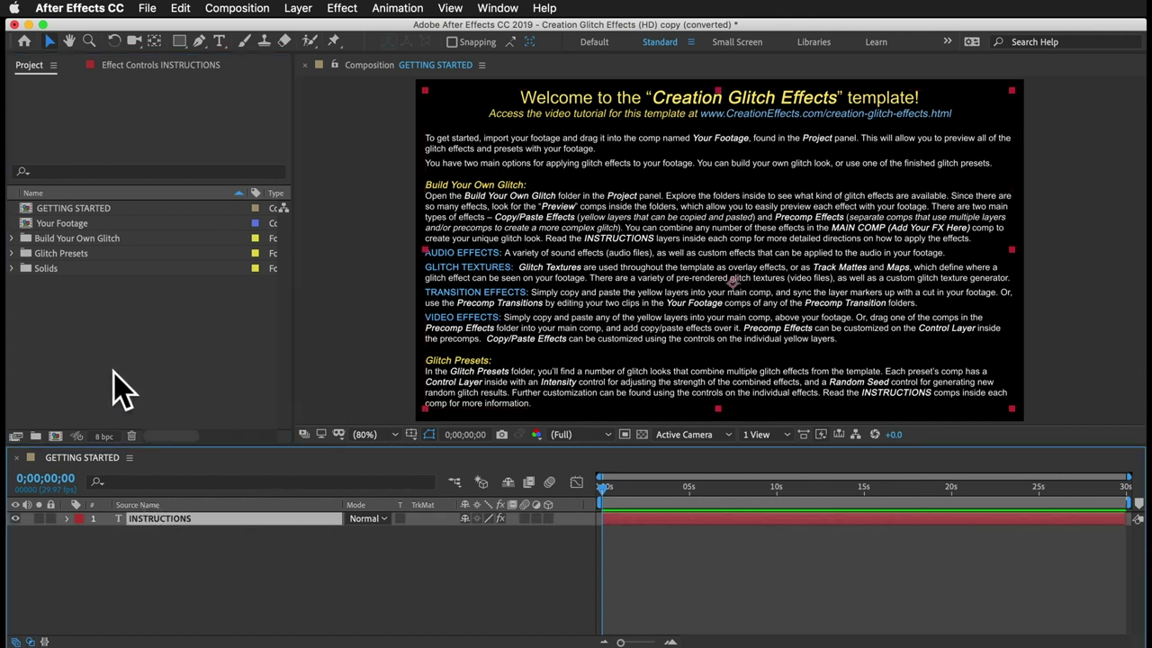
{"action": "left_click", "coordinate": [145, 65]}
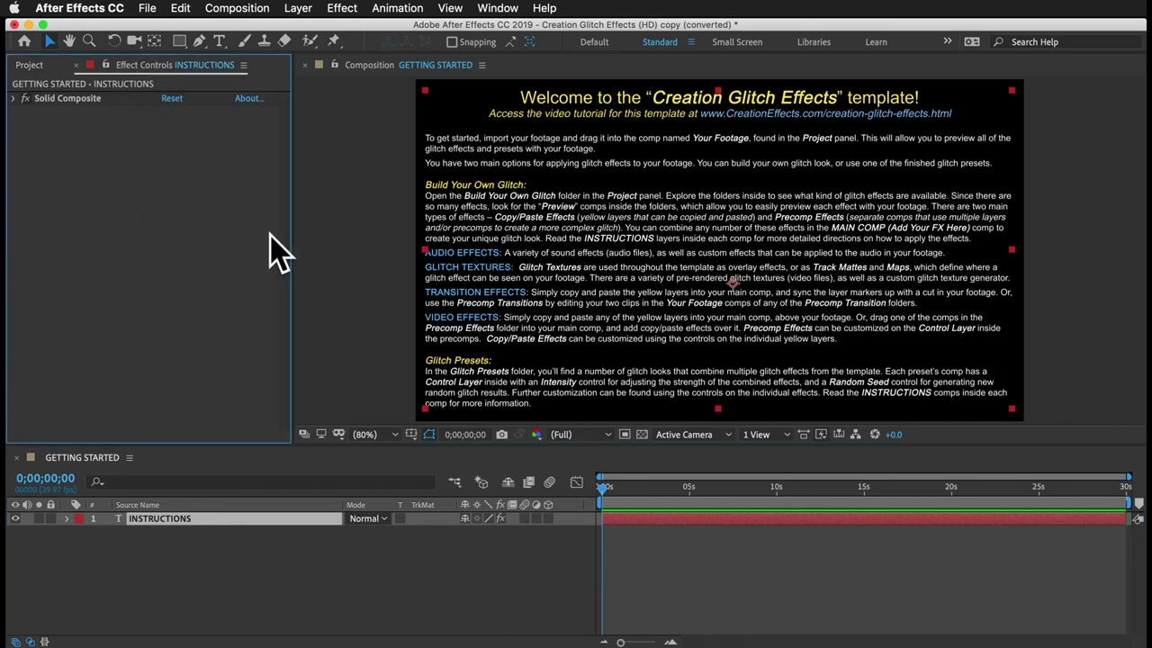
{"action": "left_click", "coordinate": [496, 8]}
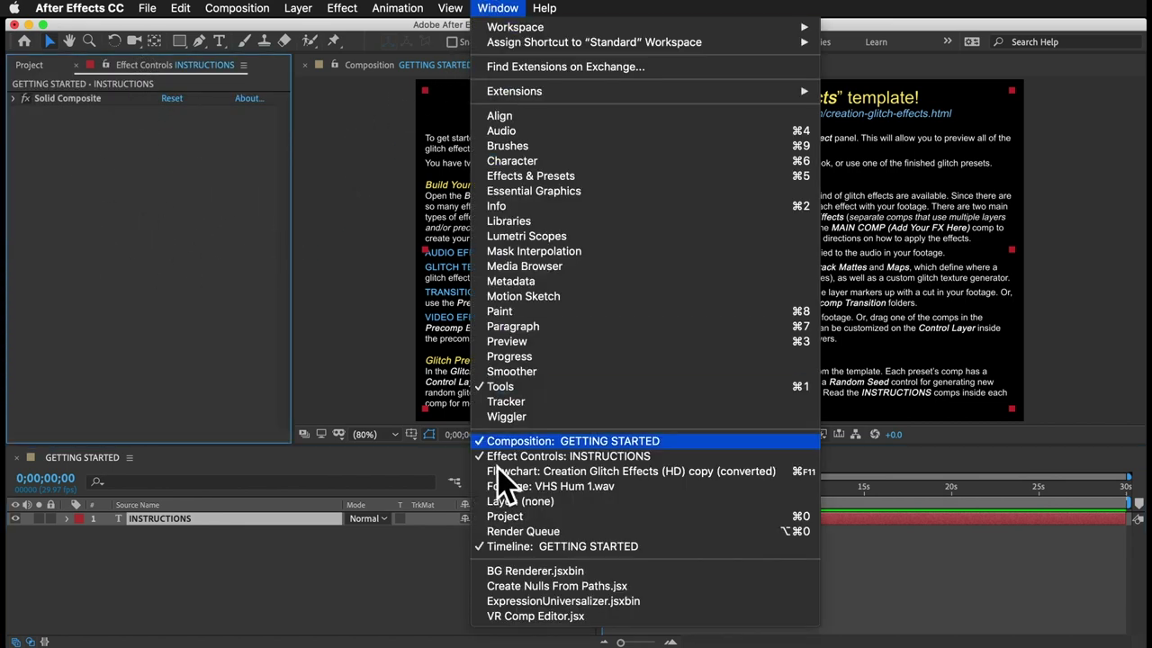
{"action": "left_click", "coordinate": [562, 456]}
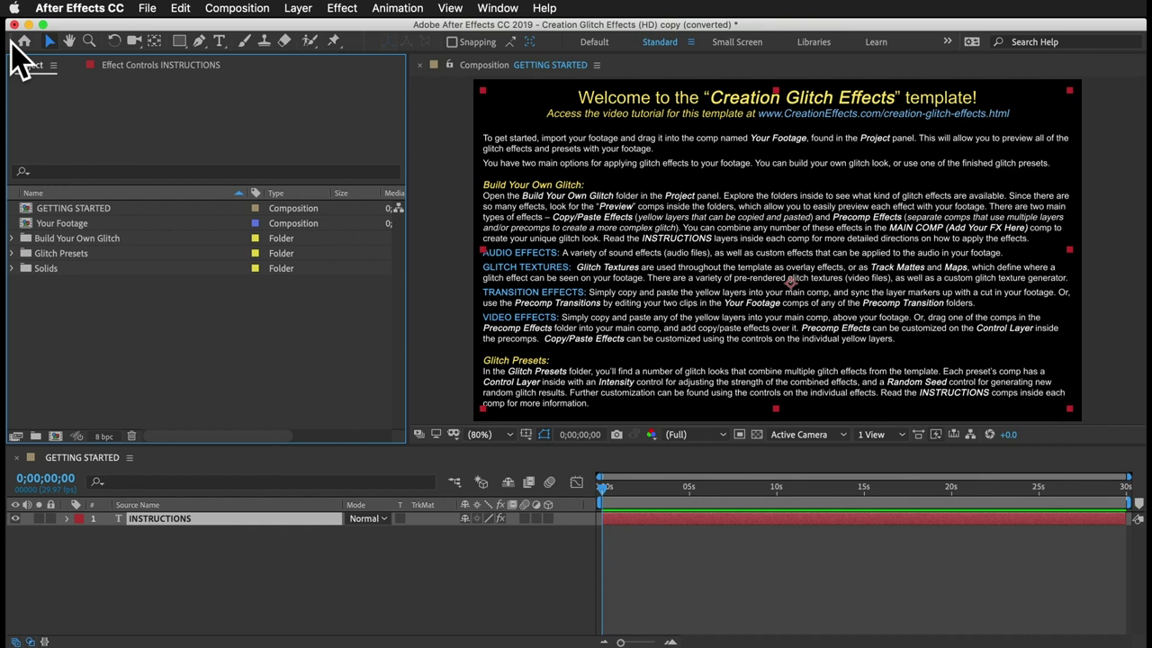
- Import the video file Gibbon Howling.mp4 into the project as footage
{"action": "left_click", "coordinate": [59, 224]}
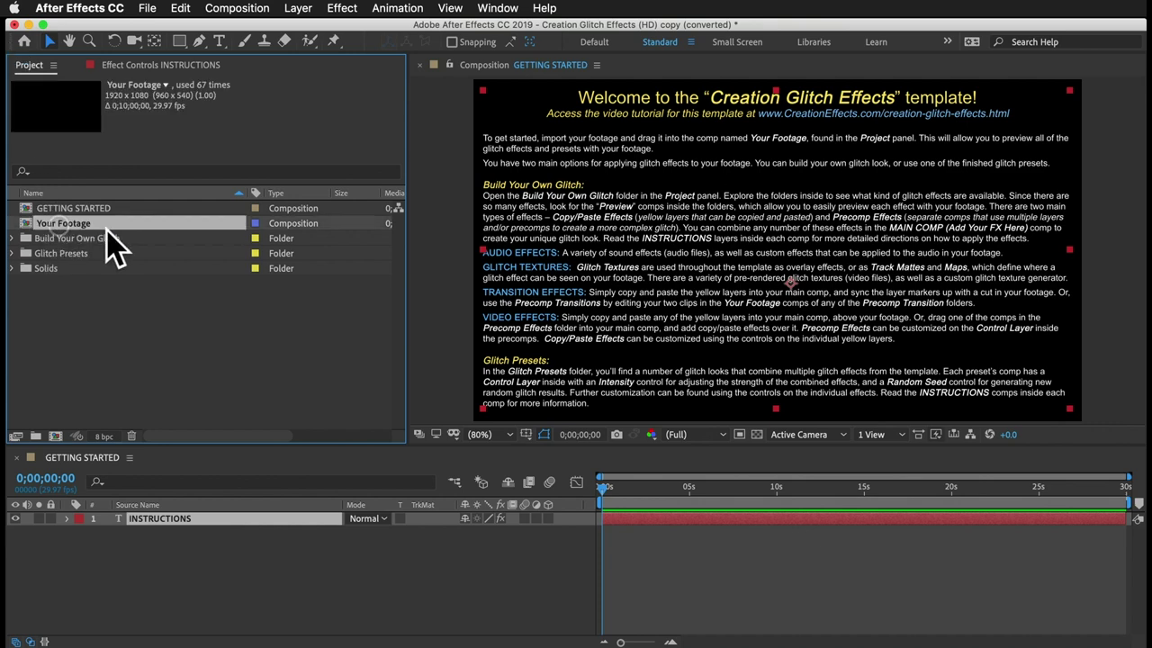
{"action": "left_click", "coordinate": [109, 298]}
{"action": "left_click", "coordinate": [147, 9]}
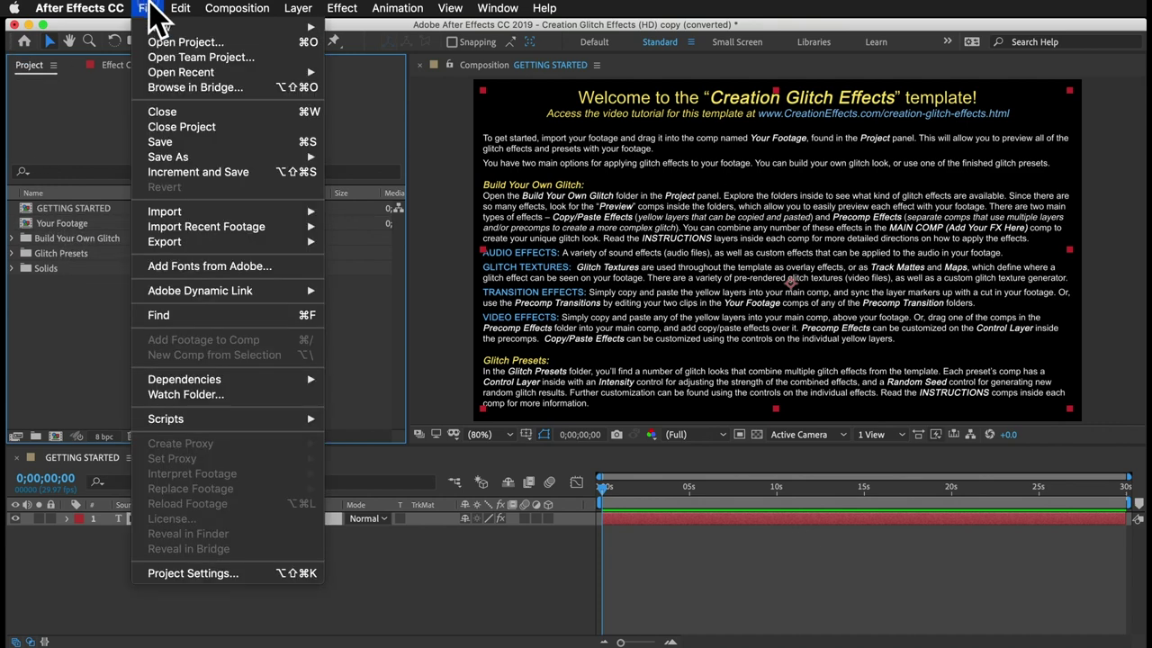
{"action": "mouse_move", "coordinate": [261, 212]}
{"action": "left_click", "coordinate": [376, 219]}
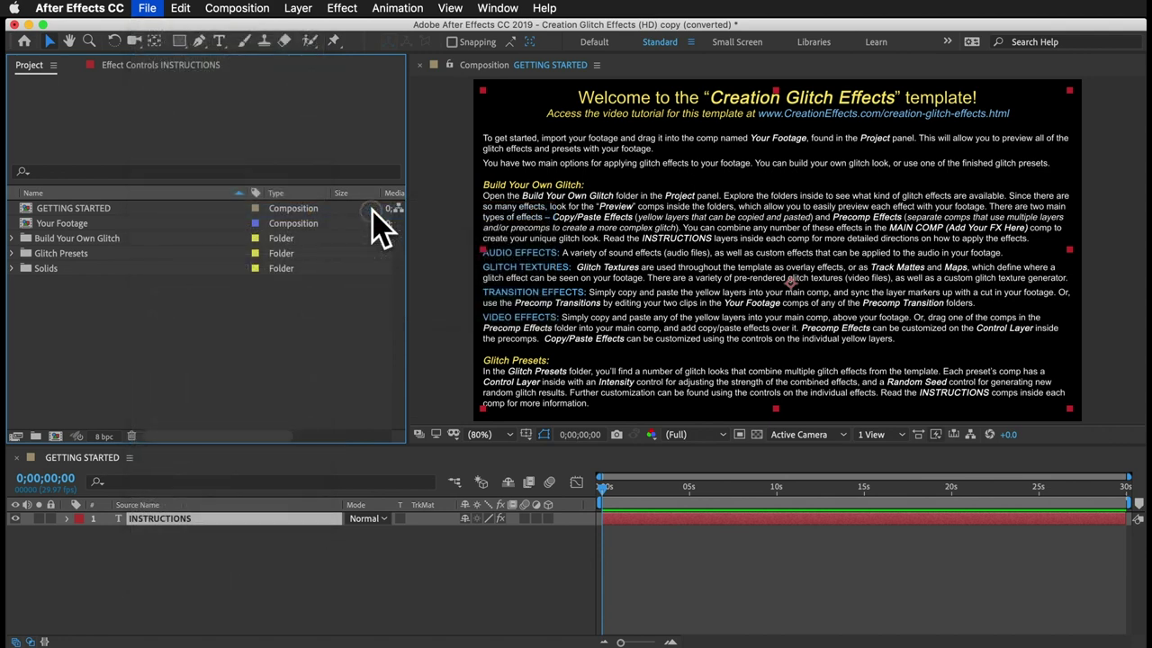
{"action": "left_click_drag", "start_coordinate": [837, 216], "coordinate": [400, 141]}
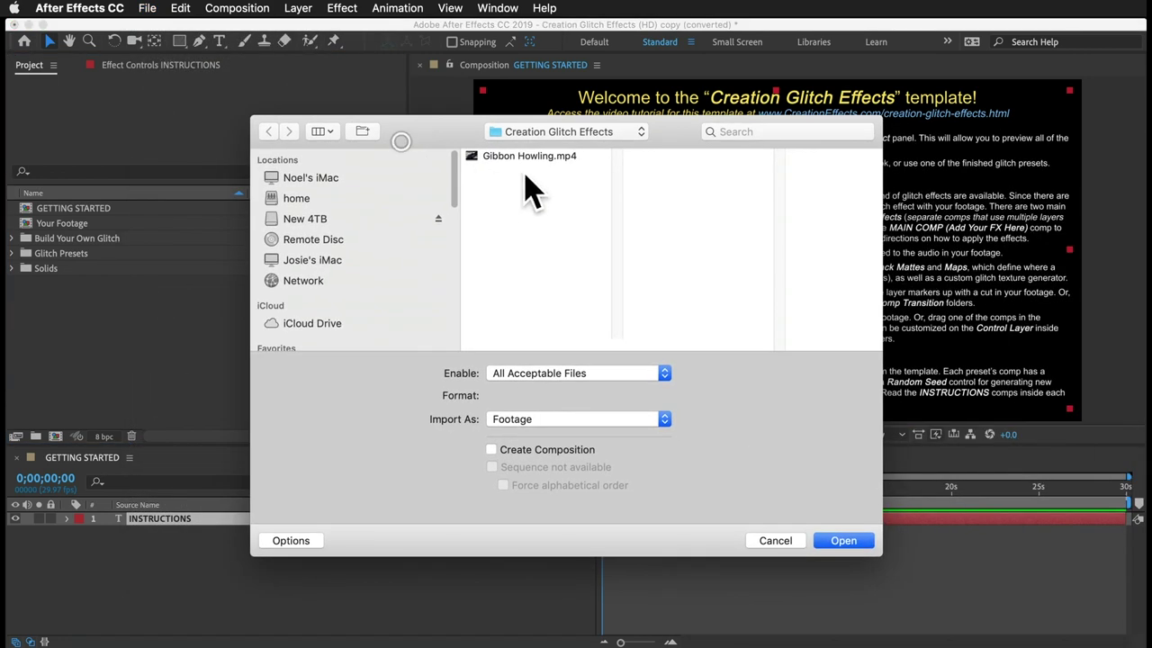
{"action": "left_click", "coordinate": [526, 157]}
{"action": "left_click", "coordinate": [843, 541]}
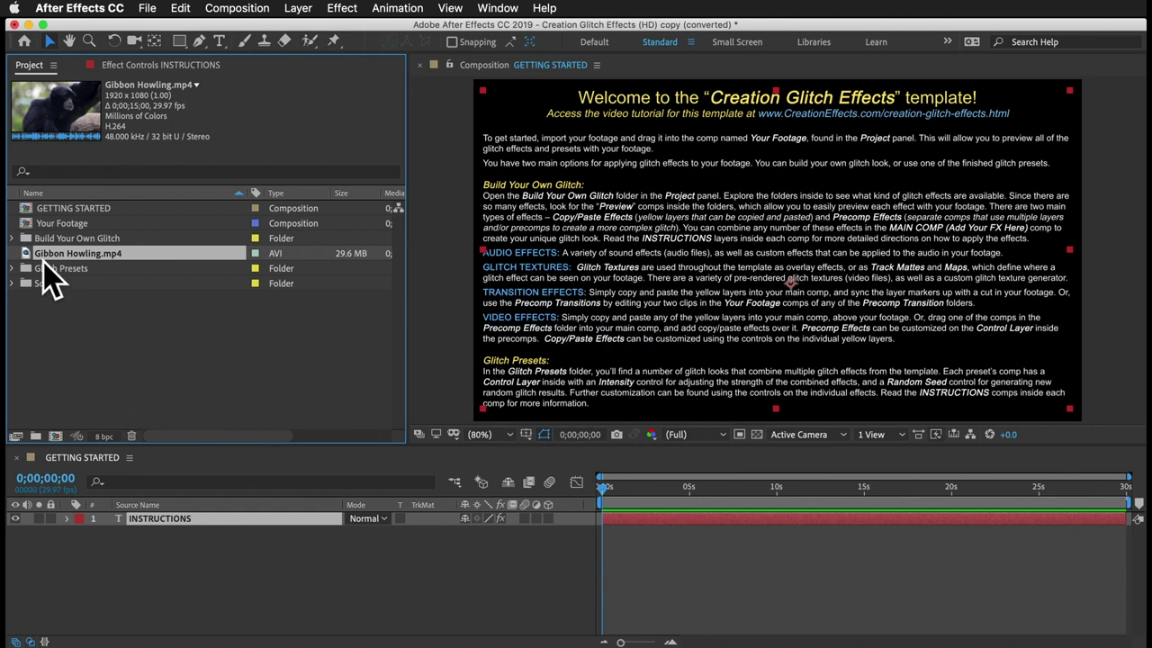
- Add Gibbon Howling.mp4 to the Your Footage composition, and close that composition's timeline
{"action": "left_click_drag", "start_coordinate": [51, 258], "coordinate": [50, 230]}
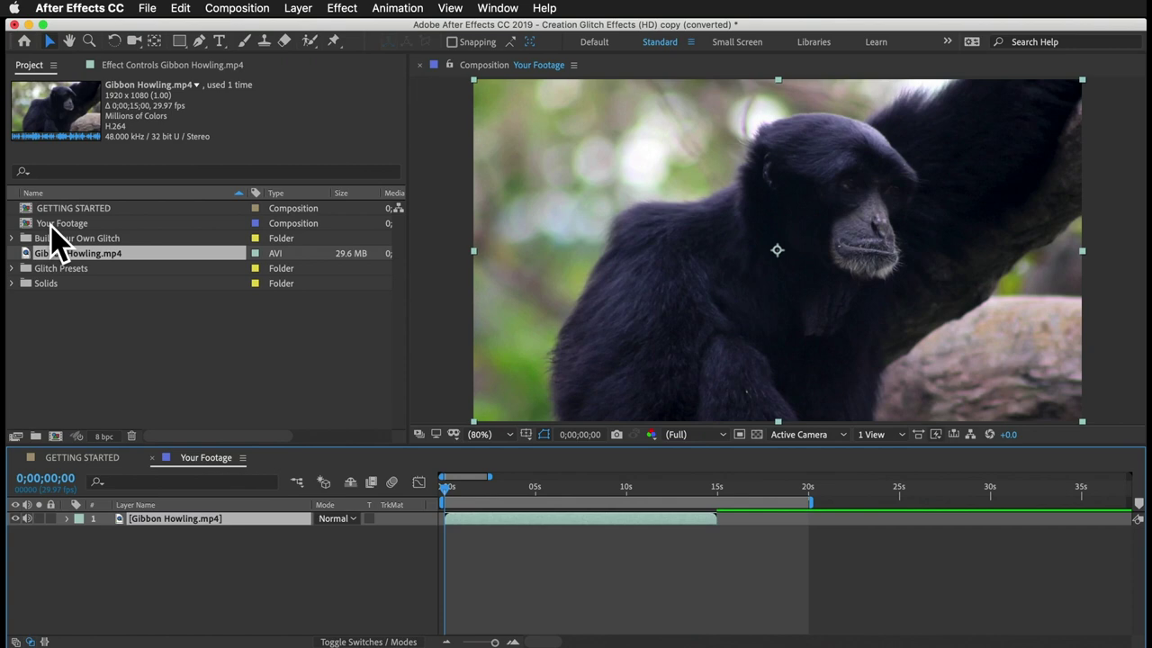
{"action": "left_click", "coordinate": [153, 458]}
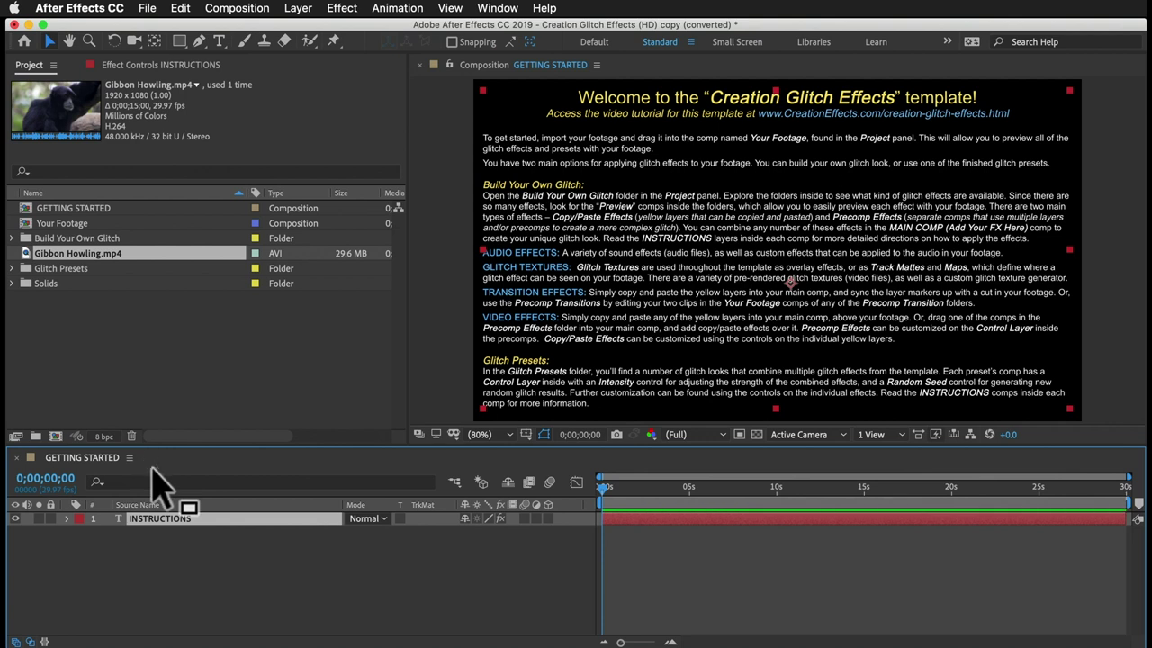
{"action": "left_click", "coordinate": [52, 313]}
- Expand the Glitch Presets folder in the project and look through its preset folders
{"action": "left_click", "coordinate": [65, 270]}
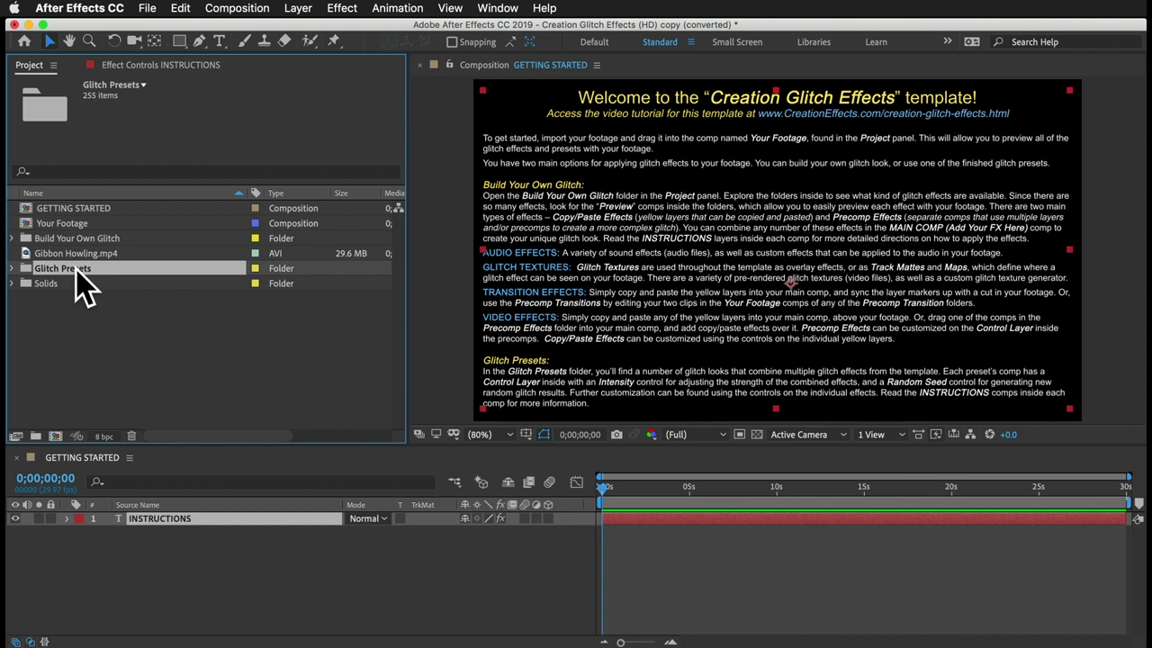
{"action": "left_click", "coordinate": [68, 238]}
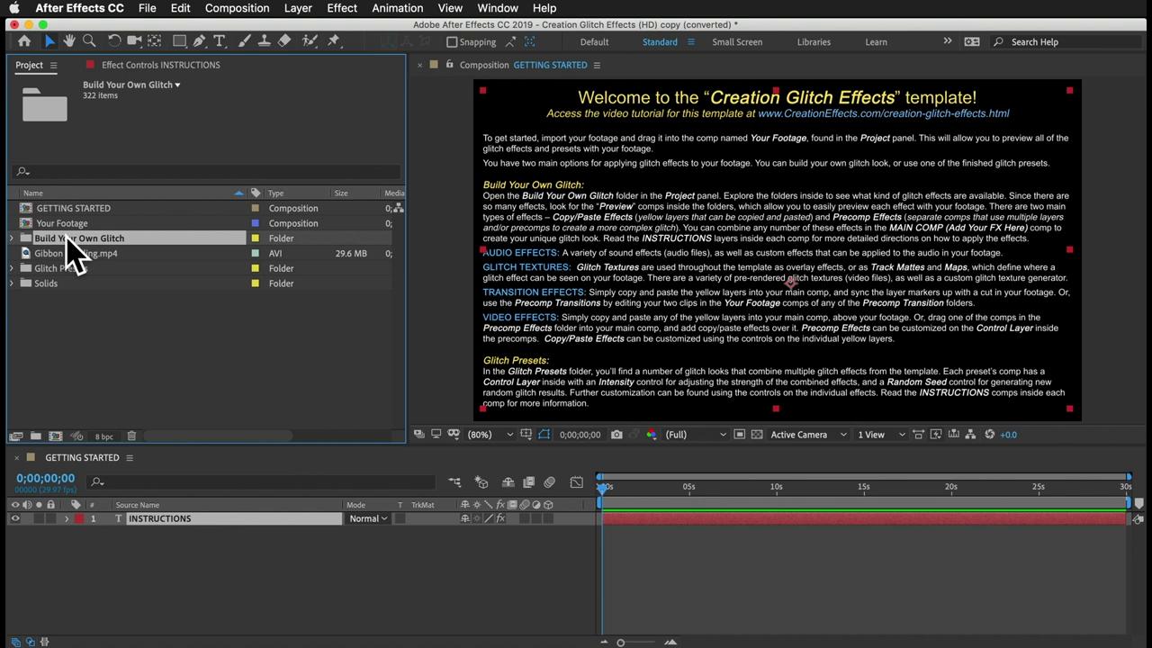
{"action": "left_click", "coordinate": [54, 269]}
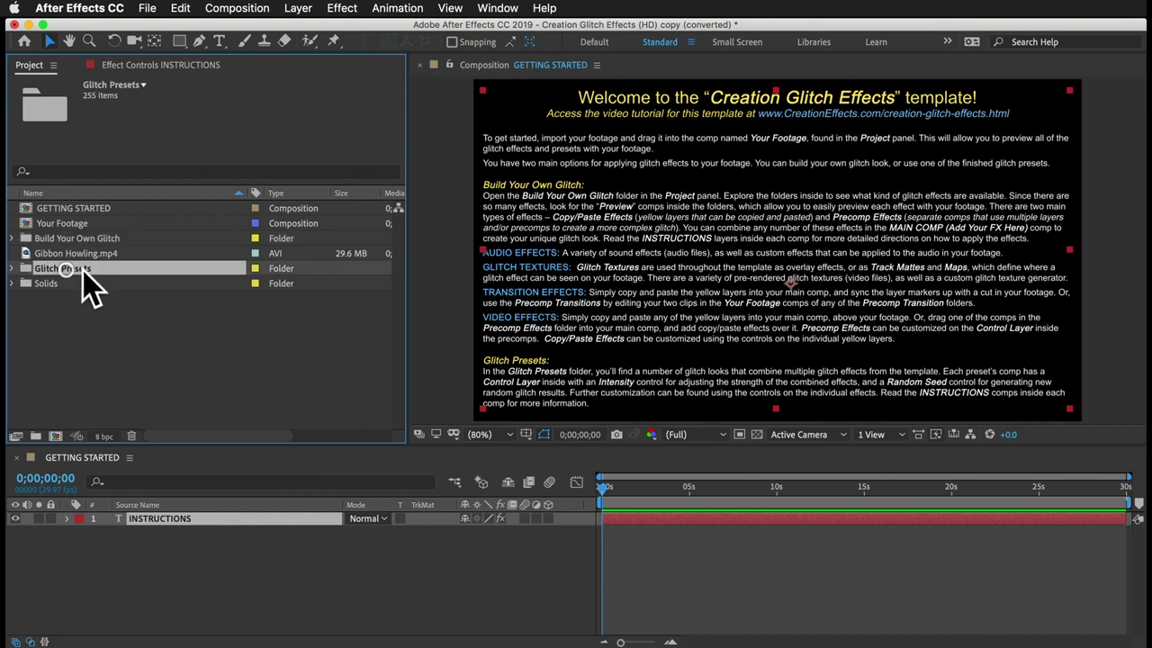
{"action": "left_click", "coordinate": [11, 268]}
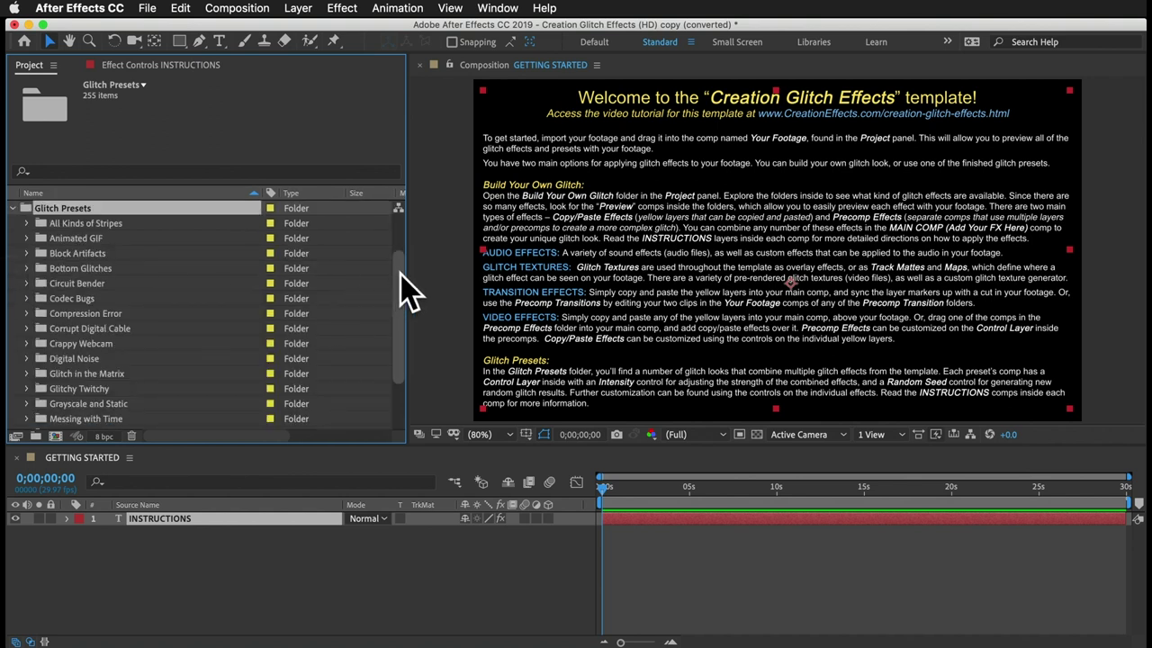
{"action": "left_click_drag", "start_coordinate": [398, 288], "coordinate": [400, 255]}
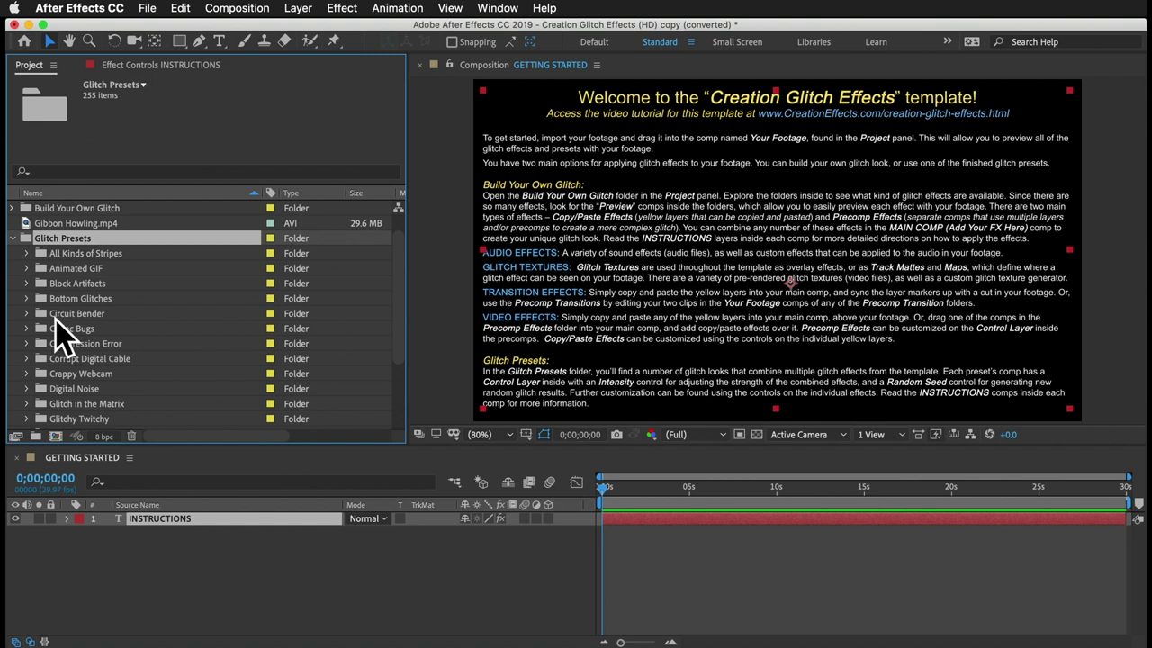
- Open the Corrupt Digital Cable composition from its preset folder and set the preview resolution to Half
{"action": "left_click", "coordinate": [26, 359]}
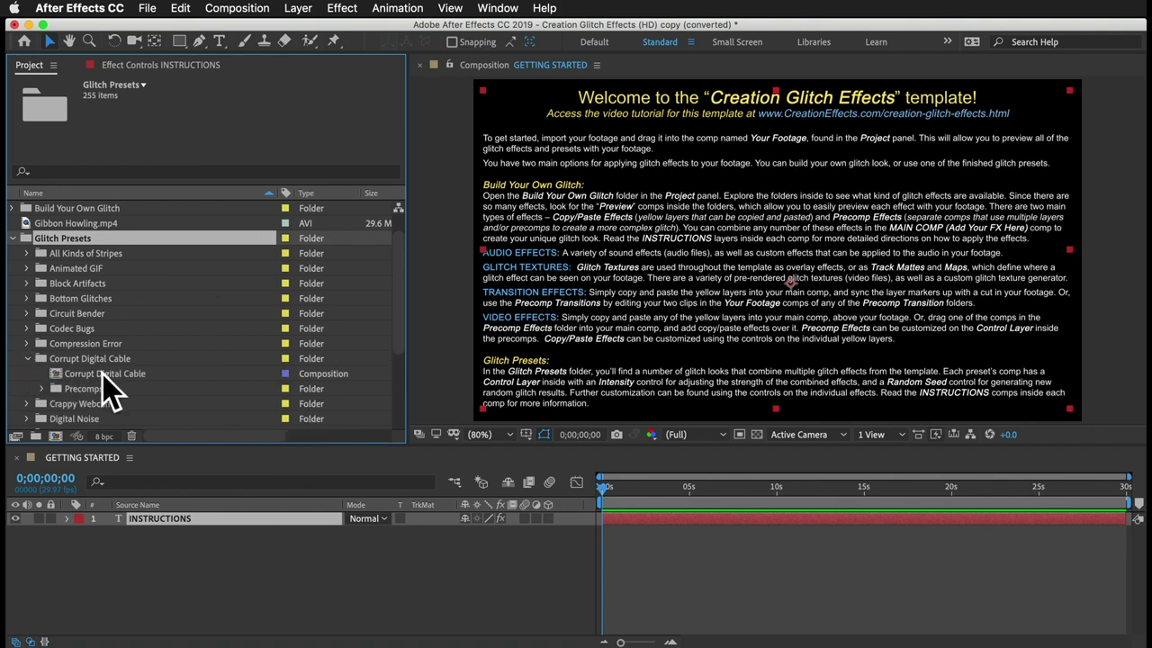
{"action": "double_click", "coordinate": [105, 375]}
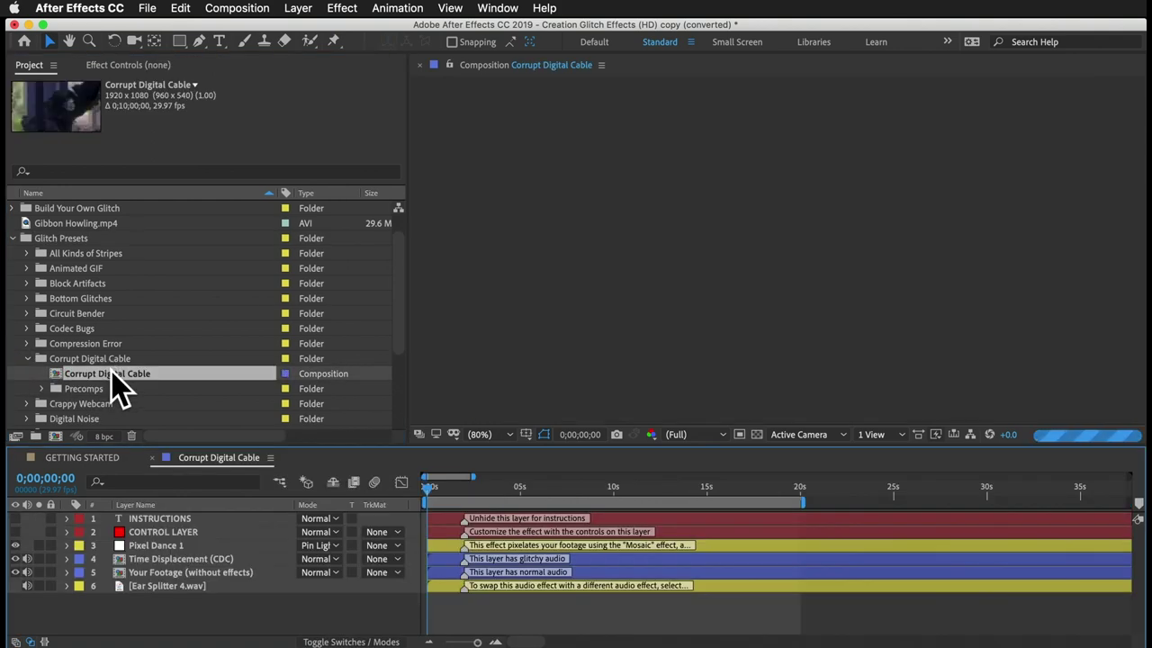
{"action": "left_click", "coordinate": [699, 435]}
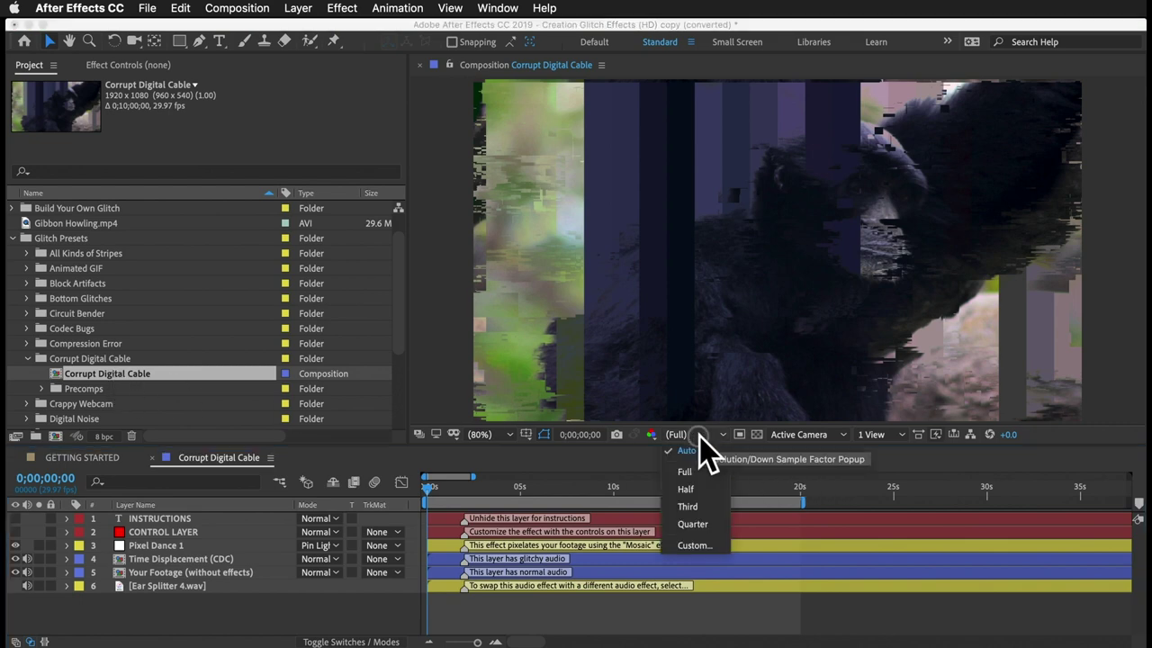
{"action": "left_click", "coordinate": [691, 489]}
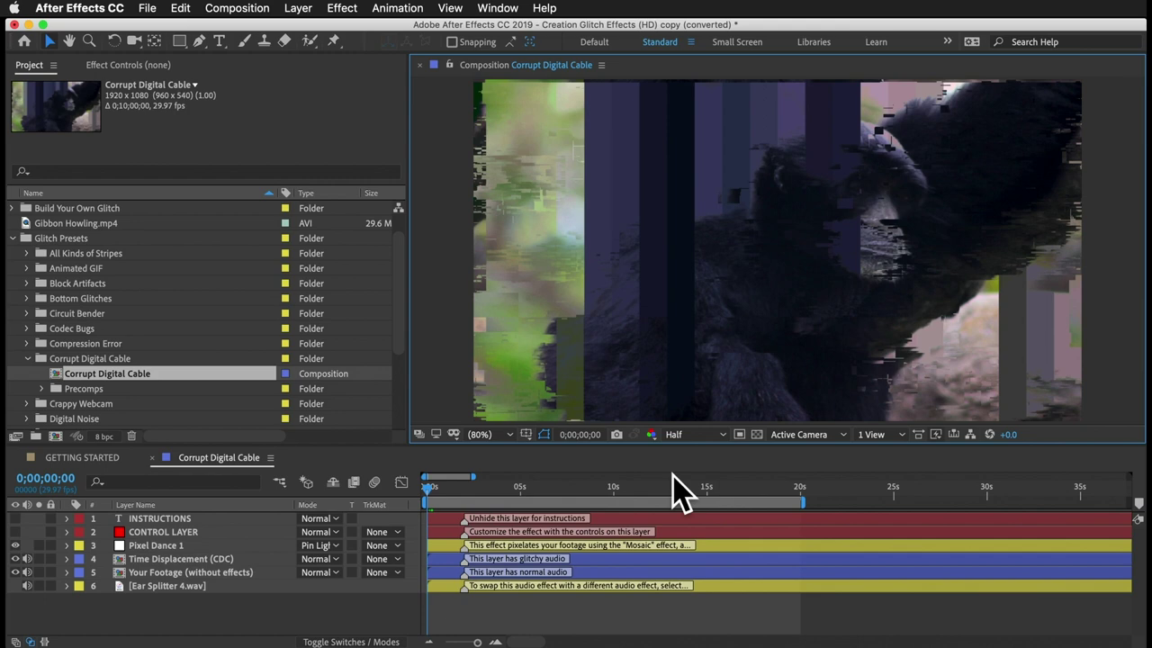
- Preview the Corrupt Digital Cable composition from its start, with the glitch preset applied to the footage
{"action": "key", "text": "0"}
{"action": "key", "text": "space"}
{"action": "scroll", "coordinate": [78, 311], "scroll_direction": "down", "scroll_amount": 5}
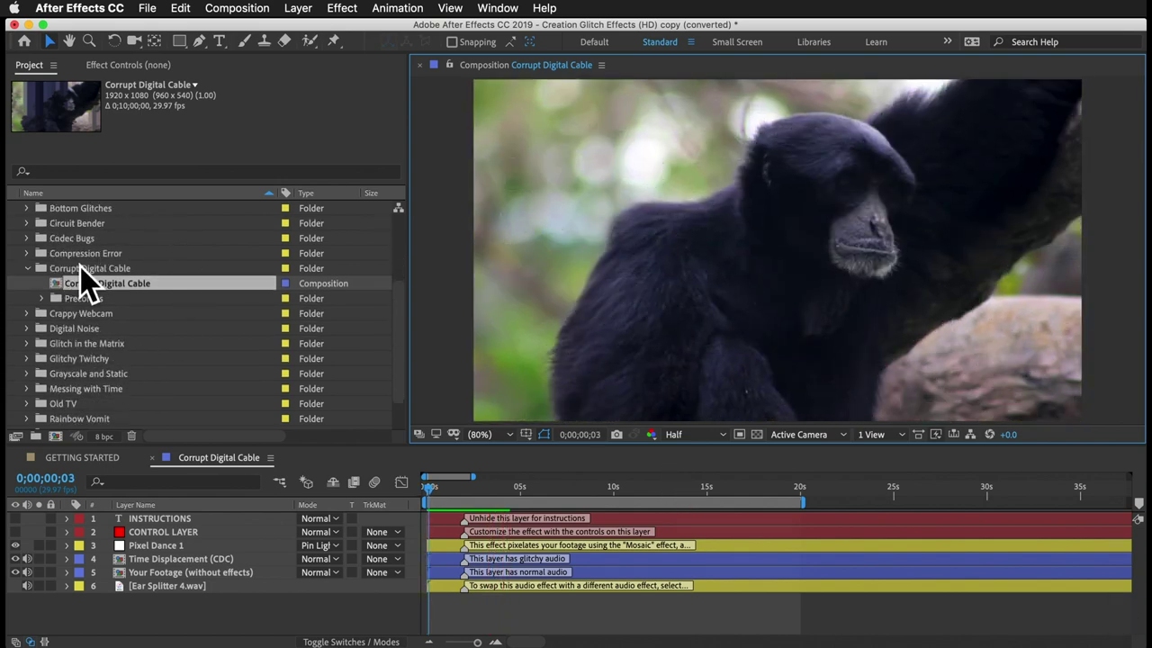
- Look through the Audio Effects, Video Effects and Glitch Textures subfolders of Build Your Own Glitch, and collapse that folder again
{"action": "scroll", "coordinate": [85, 250], "scroll_direction": "up", "scroll_amount": 5}
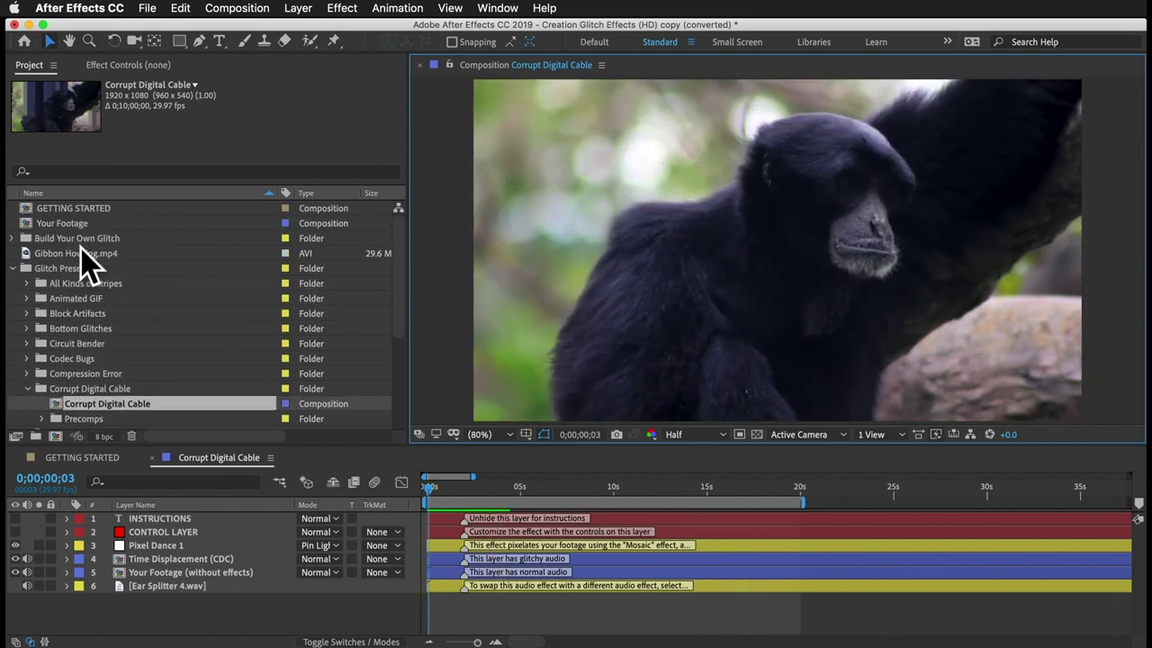
{"action": "left_click", "coordinate": [13, 238]}
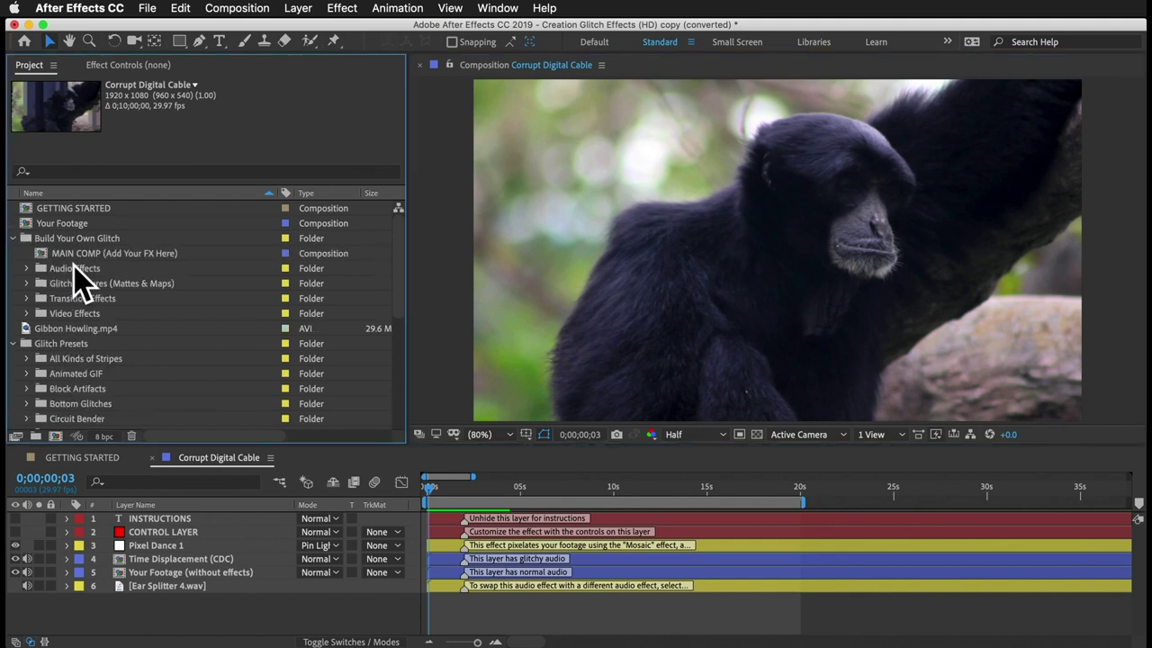
{"action": "left_click", "coordinate": [74, 268]}
{"action": "left_click", "coordinate": [76, 313]}
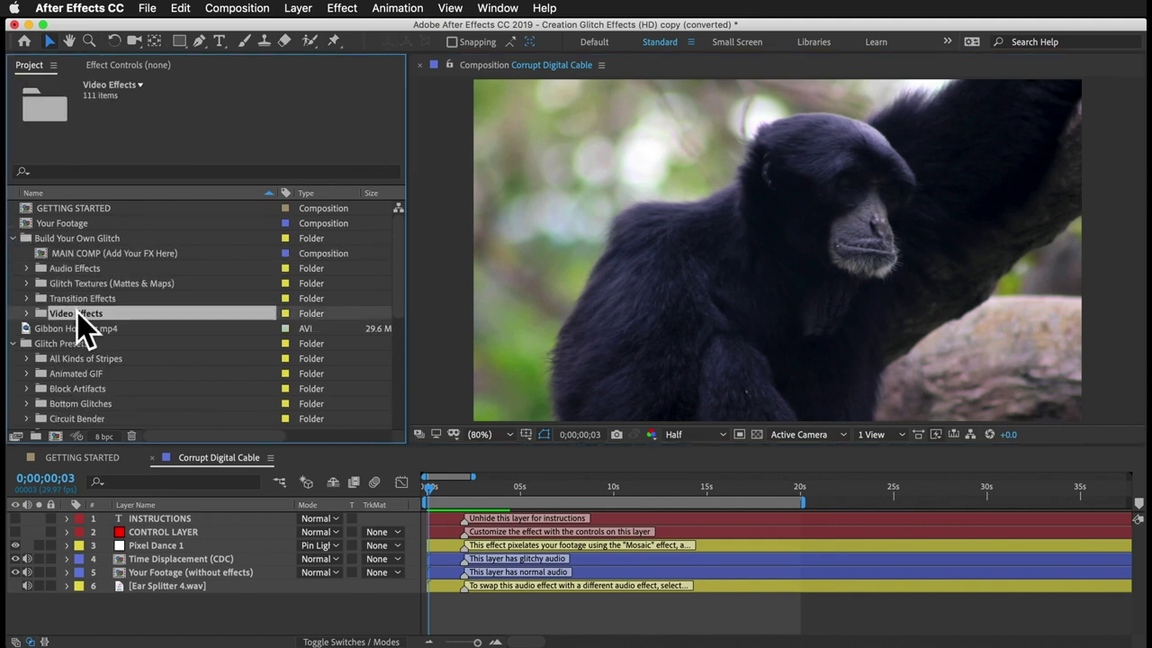
{"action": "left_click", "coordinate": [90, 284]}
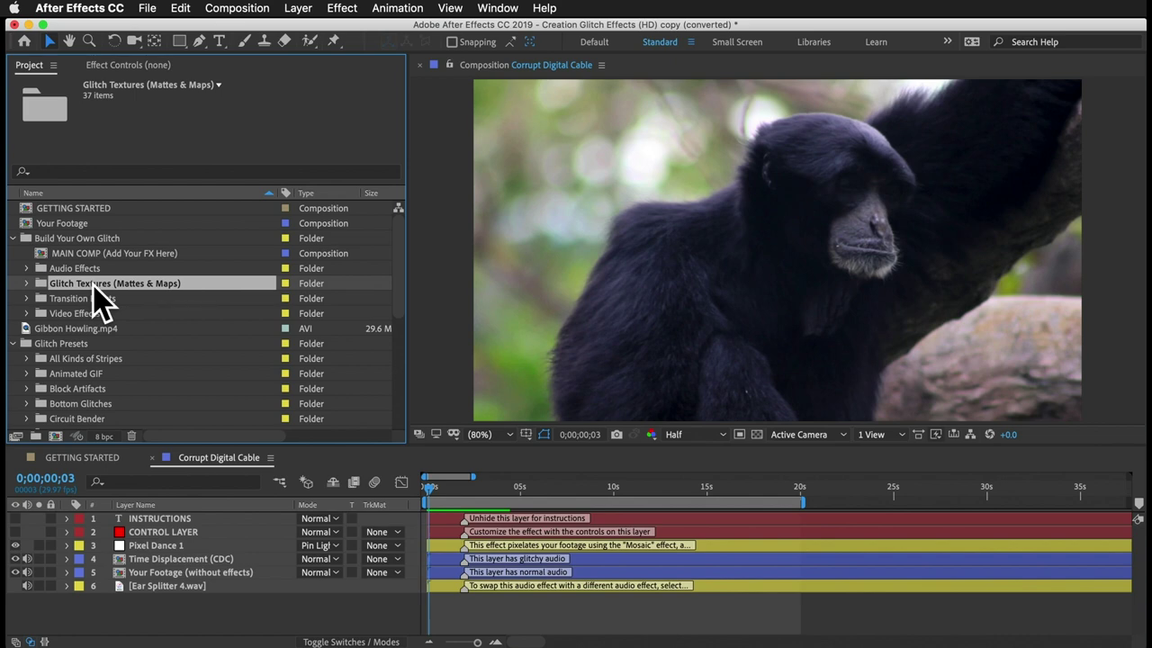
{"action": "left_click", "coordinate": [14, 238]}
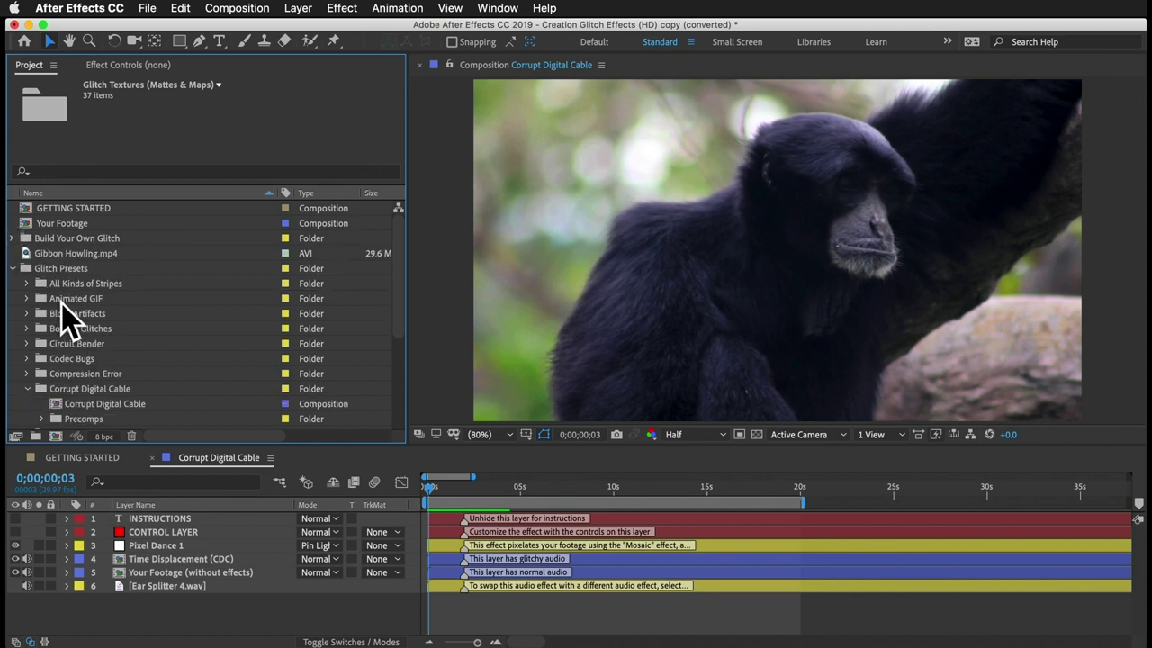
- Show the effect controls of the CONTROL LAYER in the Corrupt Digital Cable composition
{"action": "scroll", "coordinate": [72, 319], "scroll_direction": "down", "scroll_amount": 5}
{"action": "double_click", "coordinate": [81, 298]}
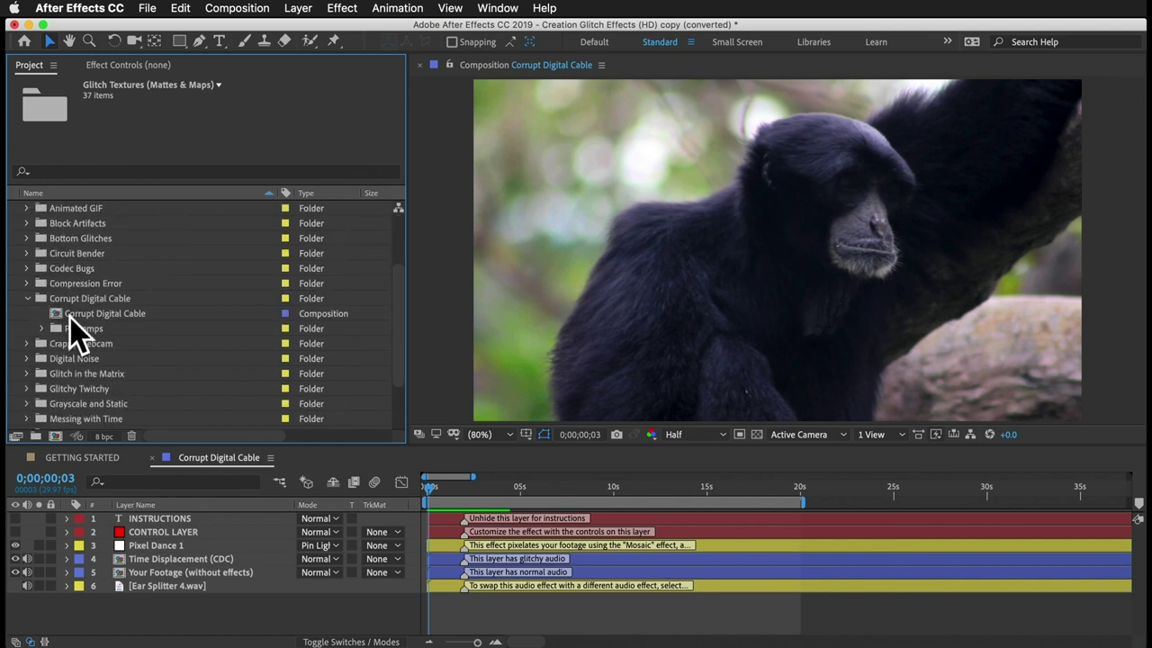
{"action": "left_click", "coordinate": [166, 531]}
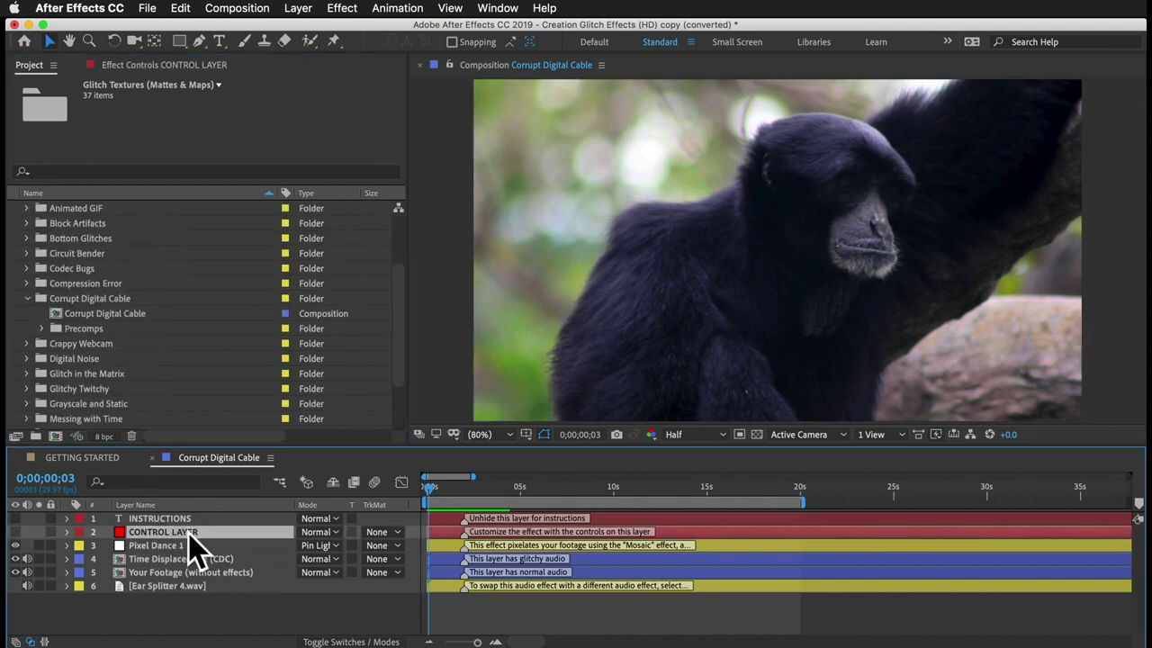
{"action": "left_click", "coordinate": [165, 66]}
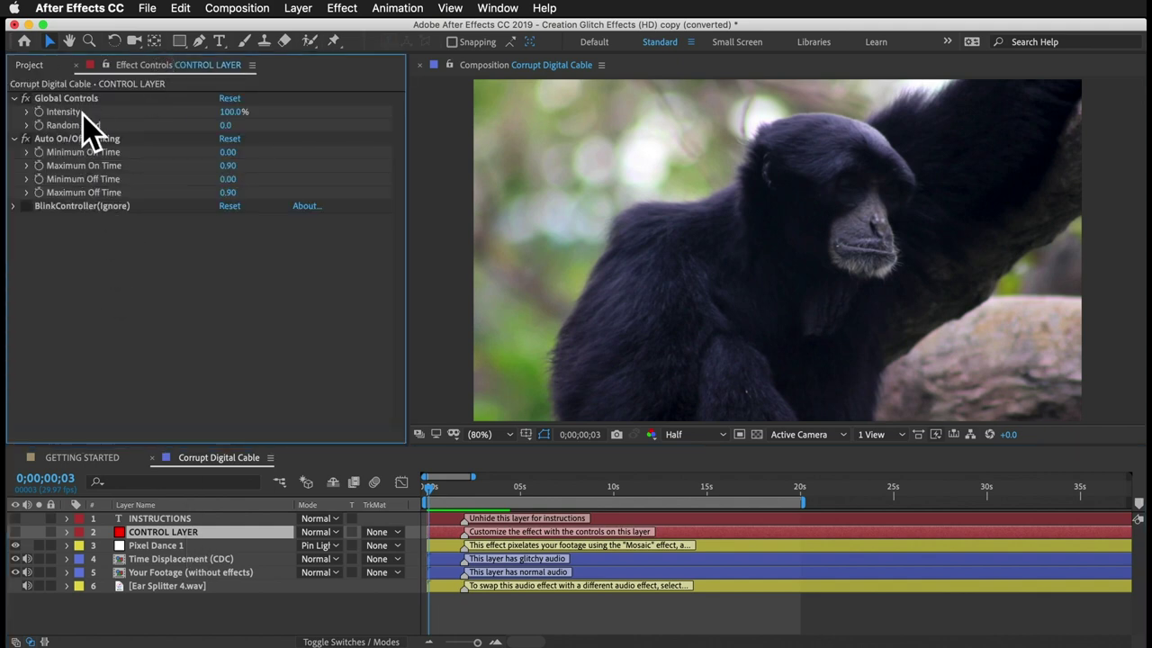
- Try a Global Controls Intensity of 15% from the composition's first frame and preview the weaker glitch
{"action": "left_click", "coordinate": [422, 487]}
{"action": "left_click_drag", "start_coordinate": [234, 112], "coordinate": [148, 111]}
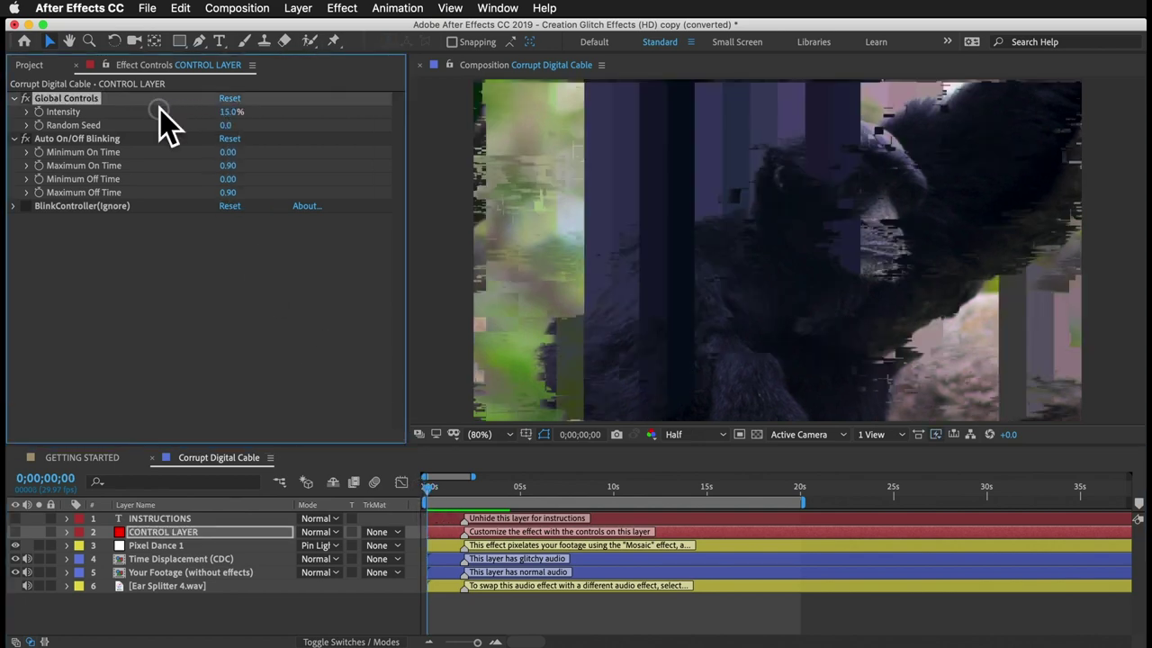
{"action": "key", "text": "0"}
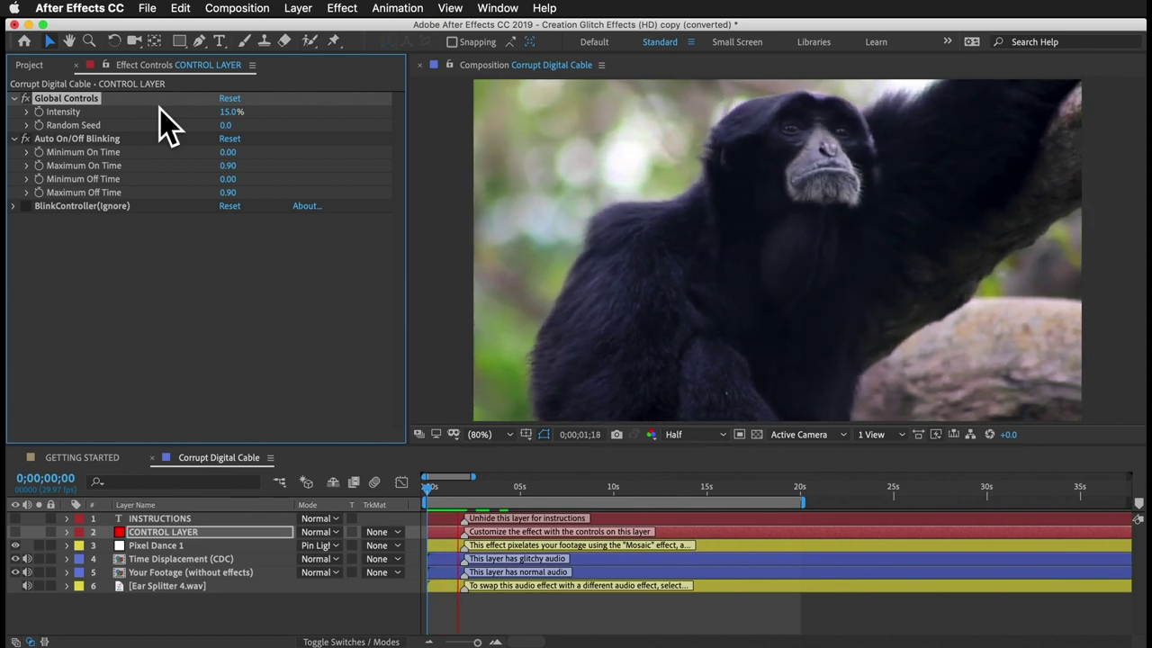
{"action": "key", "text": "space"}
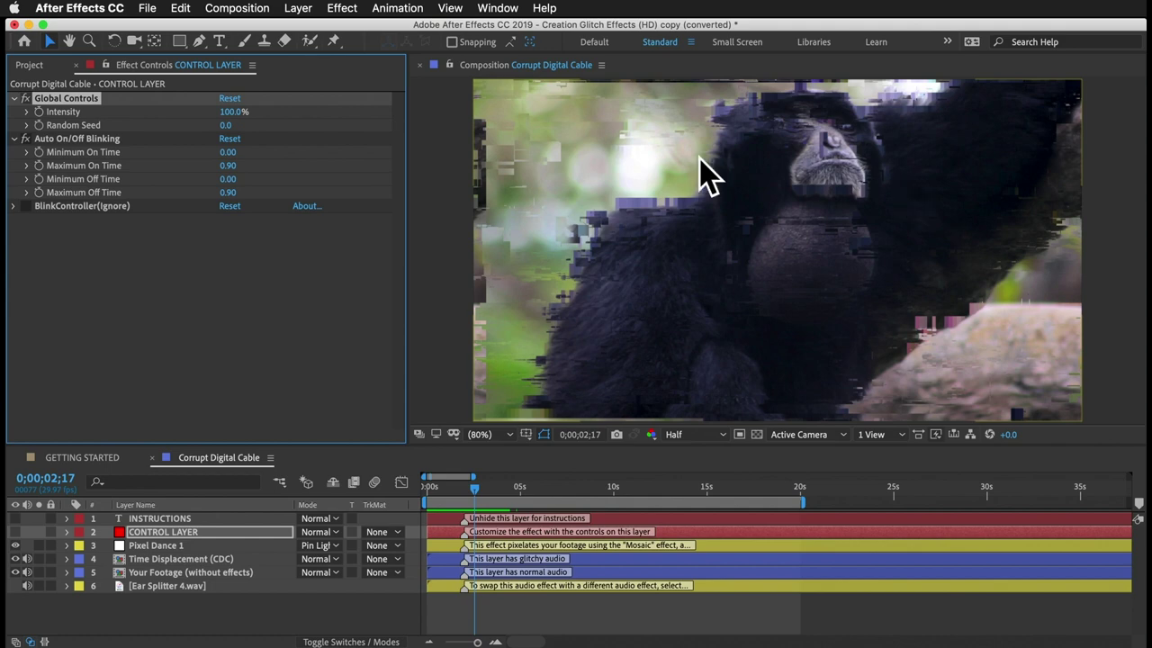
- Compare the Auto On/Off Blinking controls on the CONTROL LAYER with the Your Footage (without effects) layer
{"action": "left_click", "coordinate": [81, 138]}
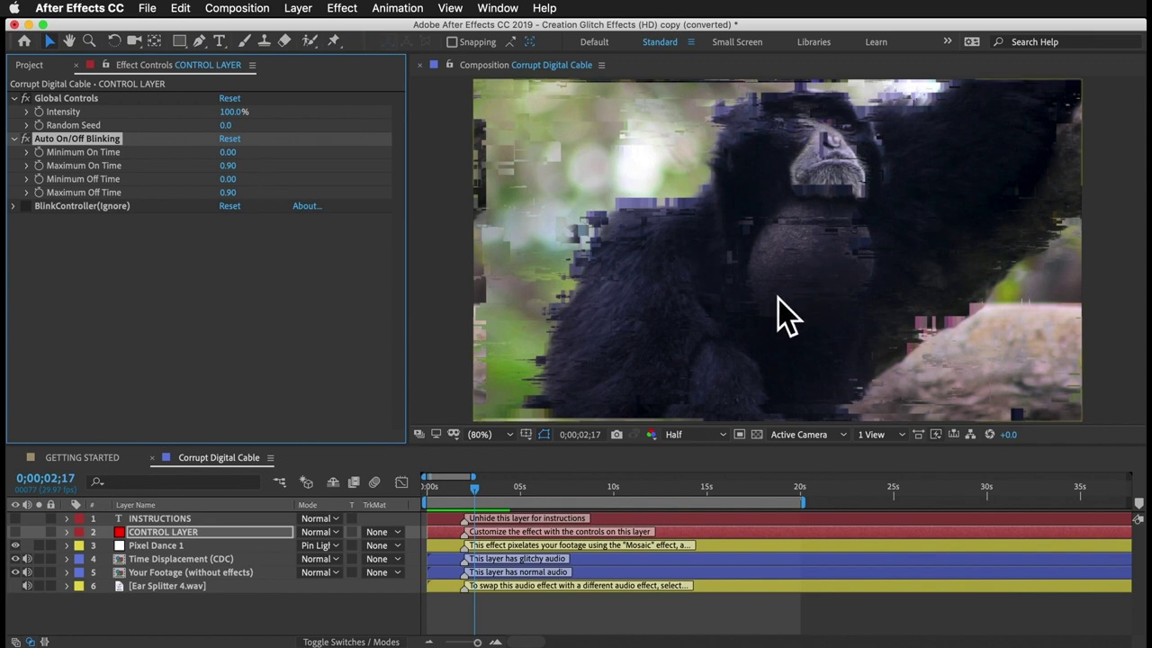
{"action": "left_click", "coordinate": [205, 574]}
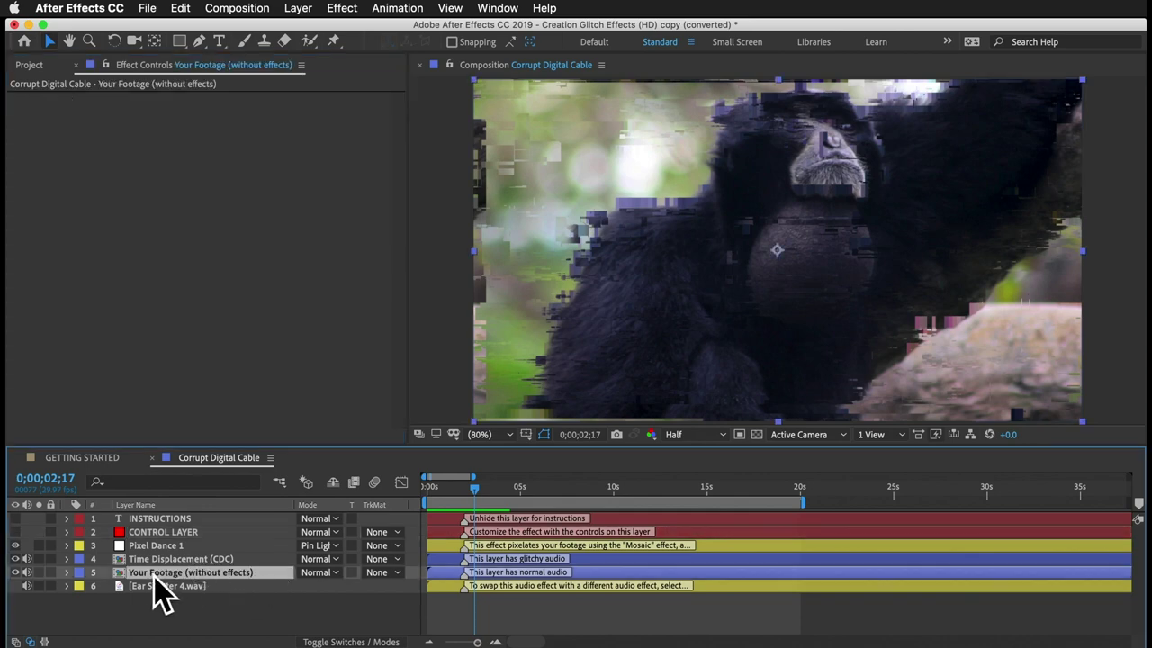
{"action": "left_click", "coordinate": [155, 531]}
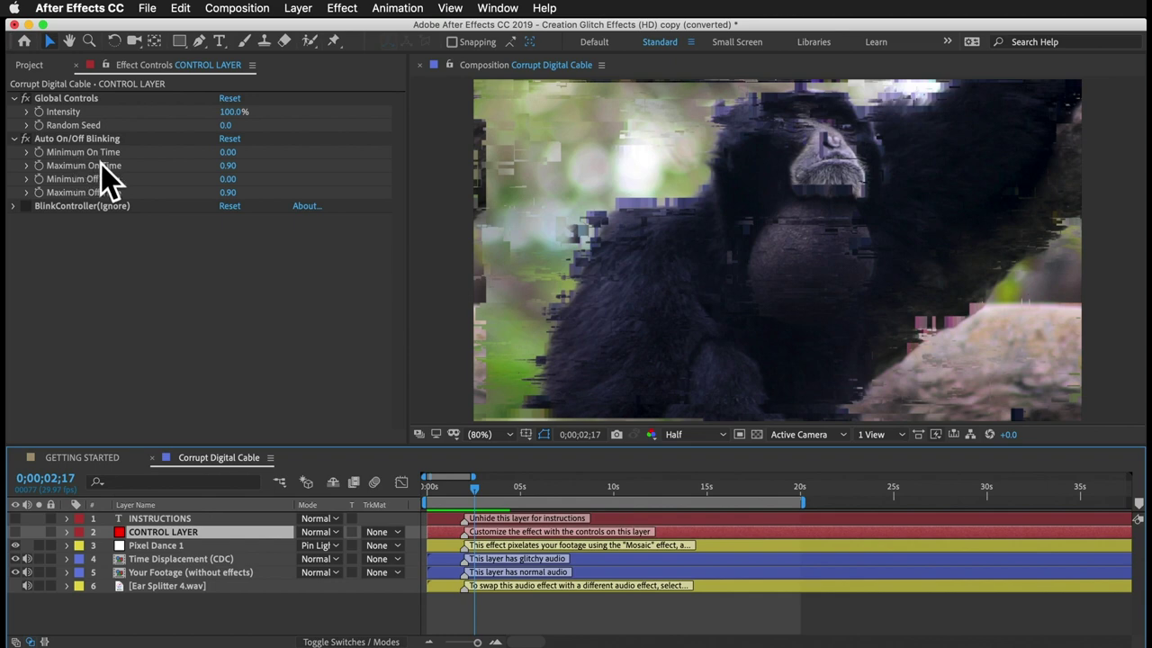
- Examine the Precomps folder of the Corrupt Digital Cable preset in the project, and collapse the preset's folder
{"action": "left_click", "coordinate": [29, 65]}
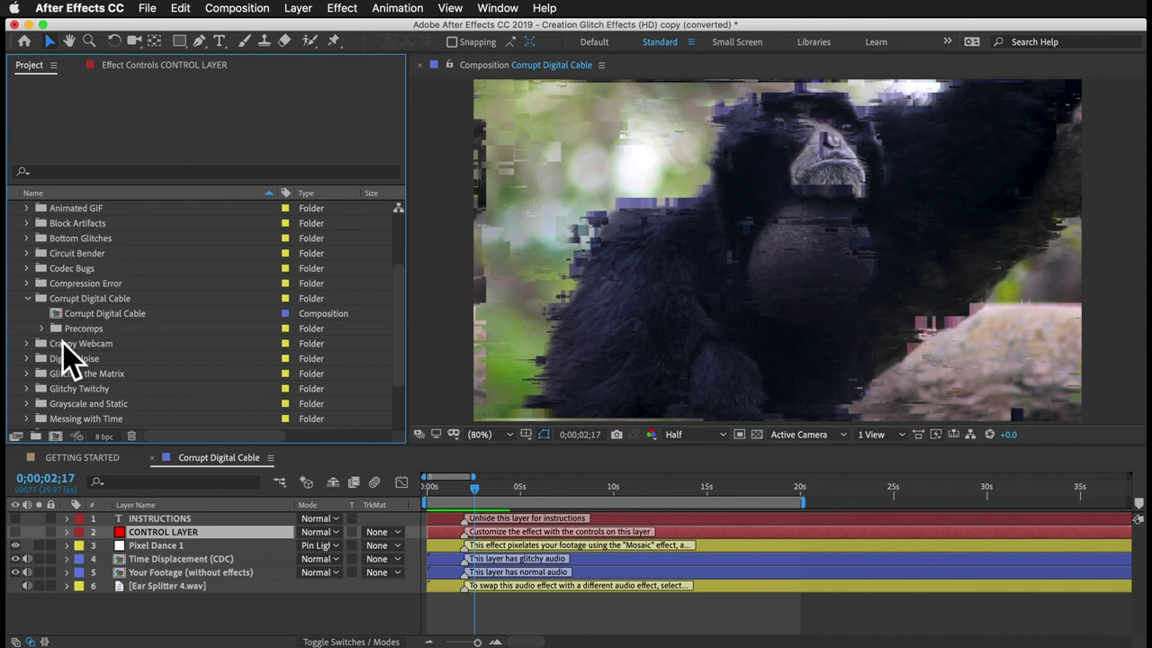
{"action": "left_click", "coordinate": [41, 328]}
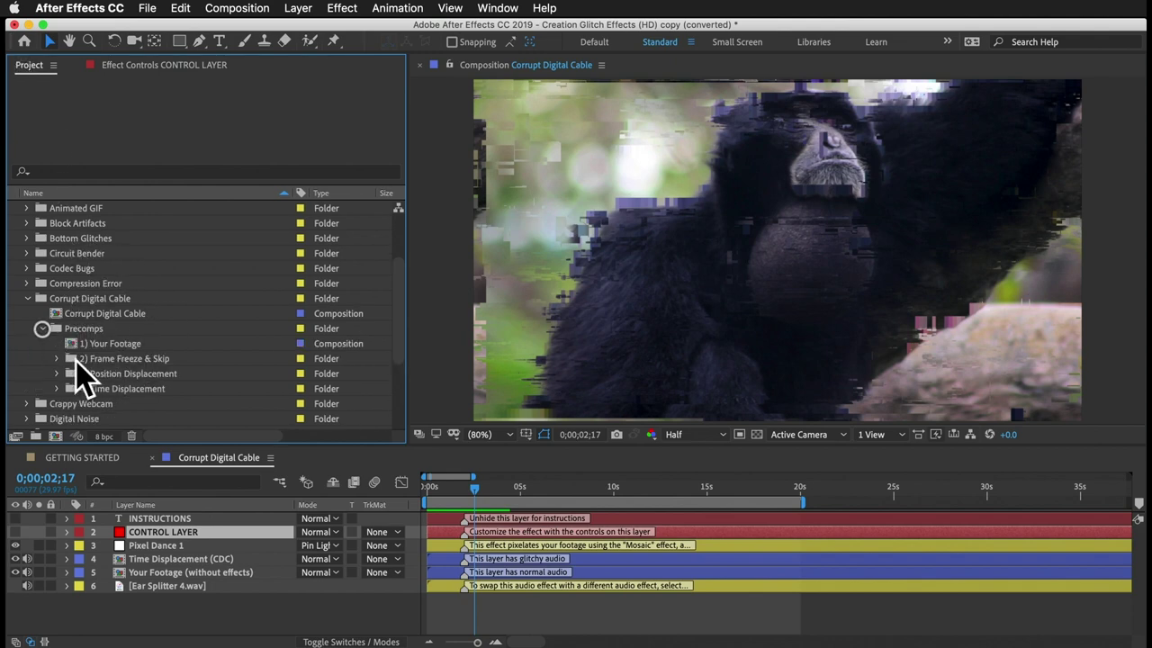
{"action": "left_click", "coordinate": [108, 345]}
{"action": "left_click", "coordinate": [112, 358]}
{"action": "left_click", "coordinate": [113, 374]}
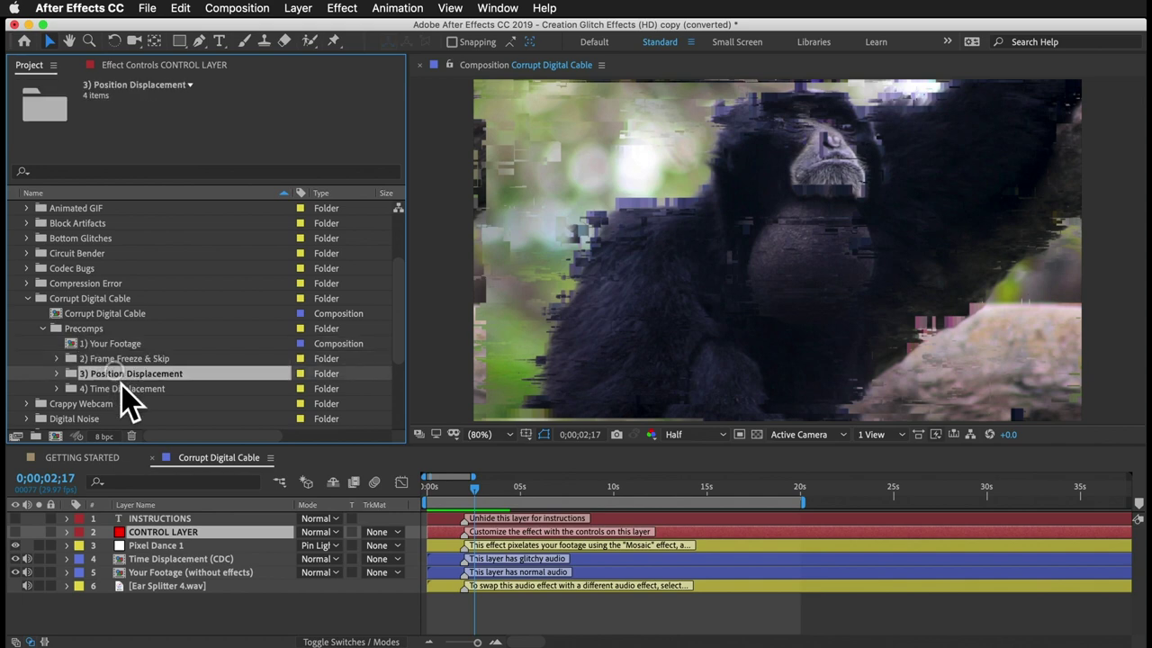
{"action": "left_click", "coordinate": [28, 298]}
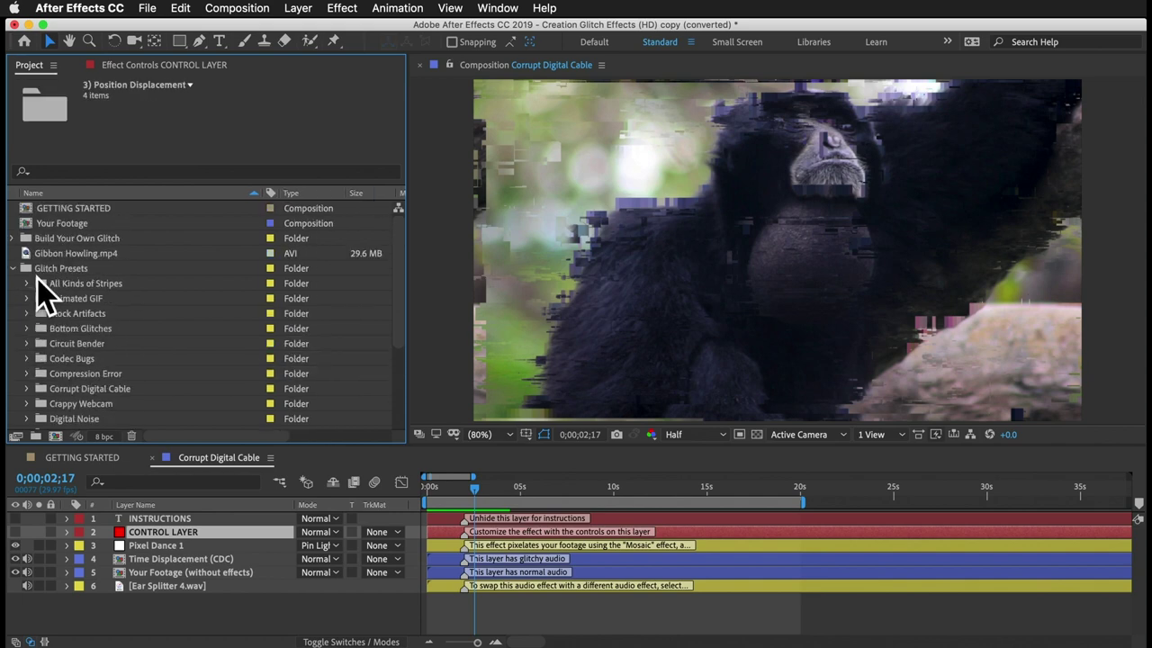
- Expand the Build Your Own Glitch folder in the project and collapse the Glitch Presets folder
{"action": "left_click", "coordinate": [68, 237]}
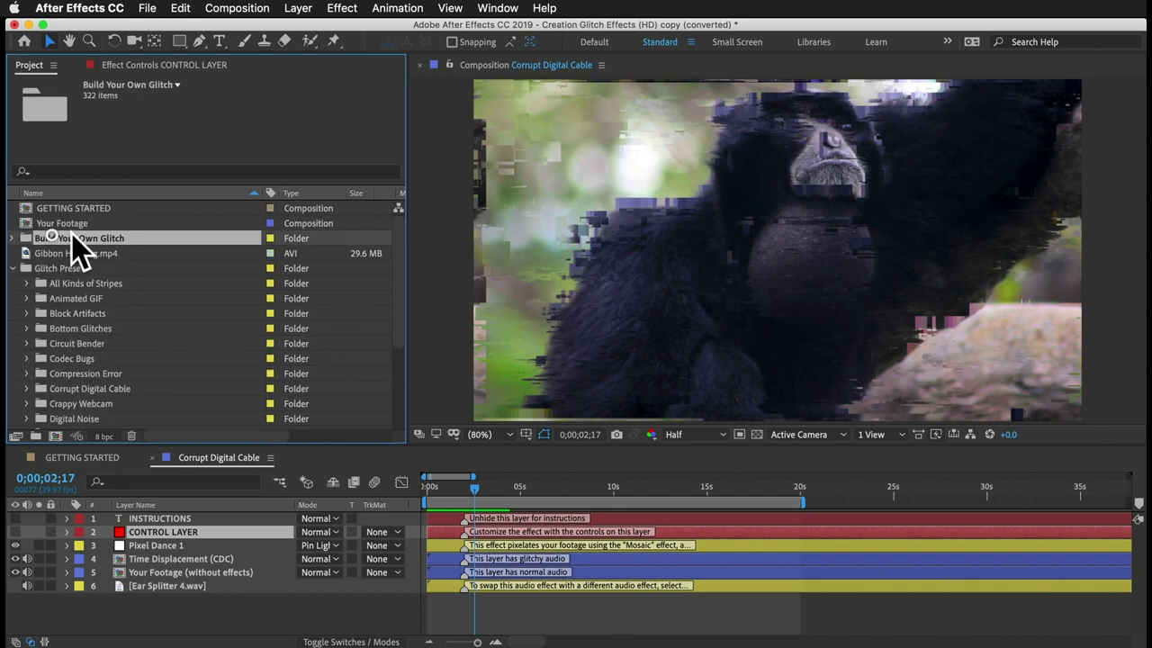
{"action": "left_click", "coordinate": [11, 237]}
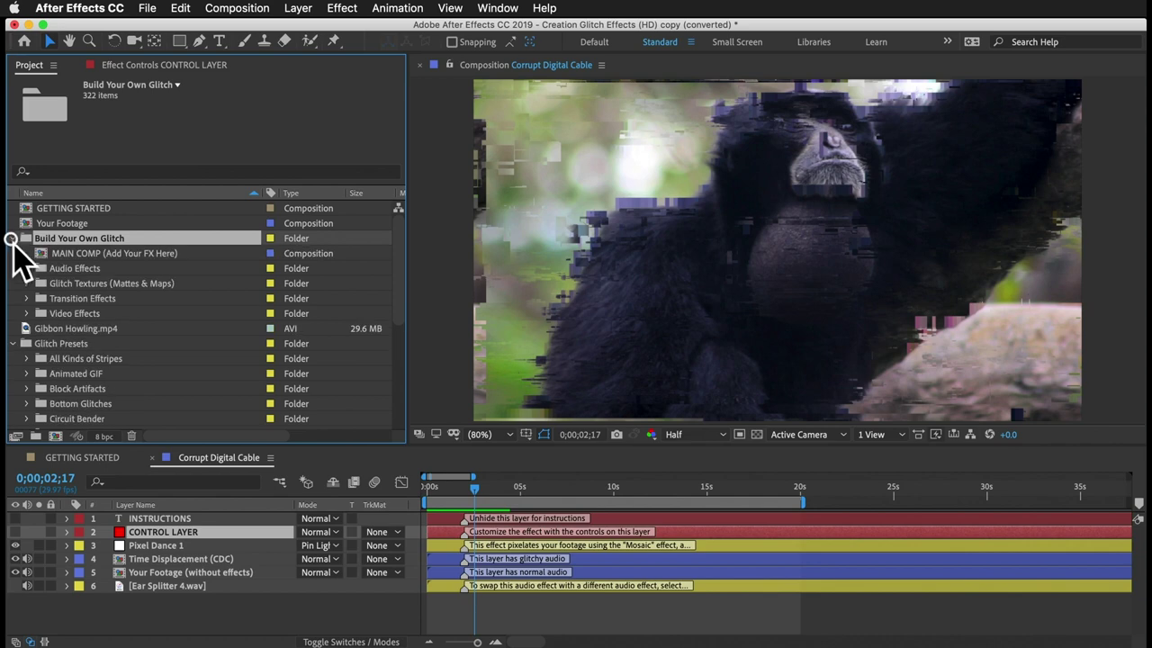
{"action": "left_click", "coordinate": [12, 343]}
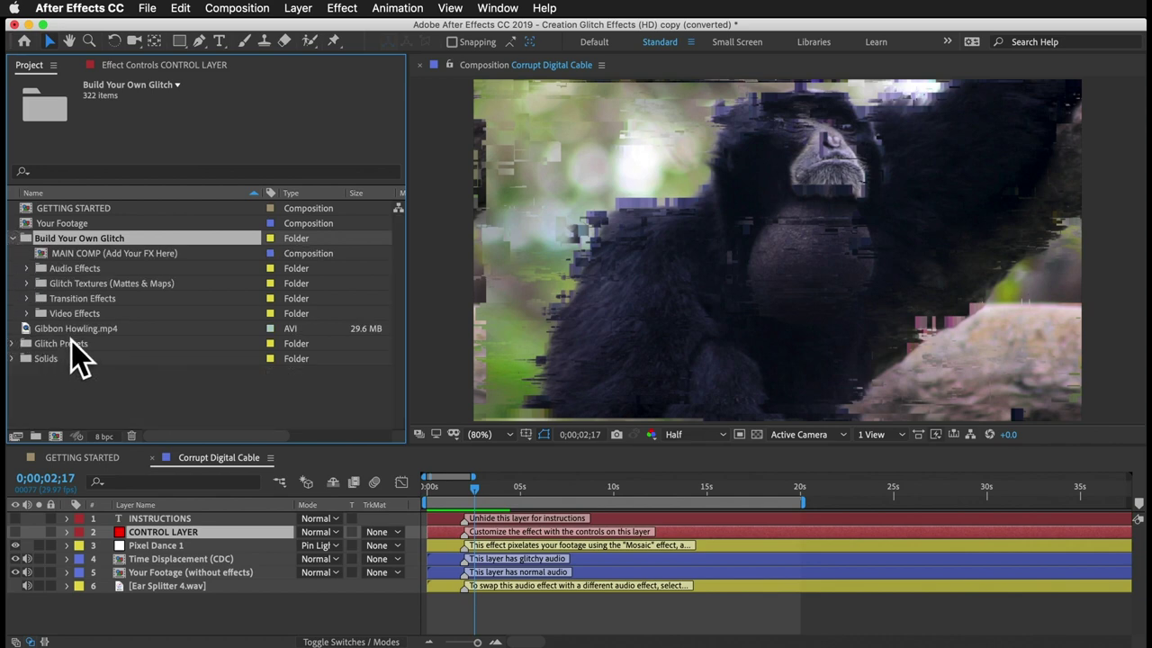
- Open the MAIN COMP (Add Your FX Here) composition and select its Your Footage (without effects) layer
{"action": "left_click", "coordinate": [75, 253]}
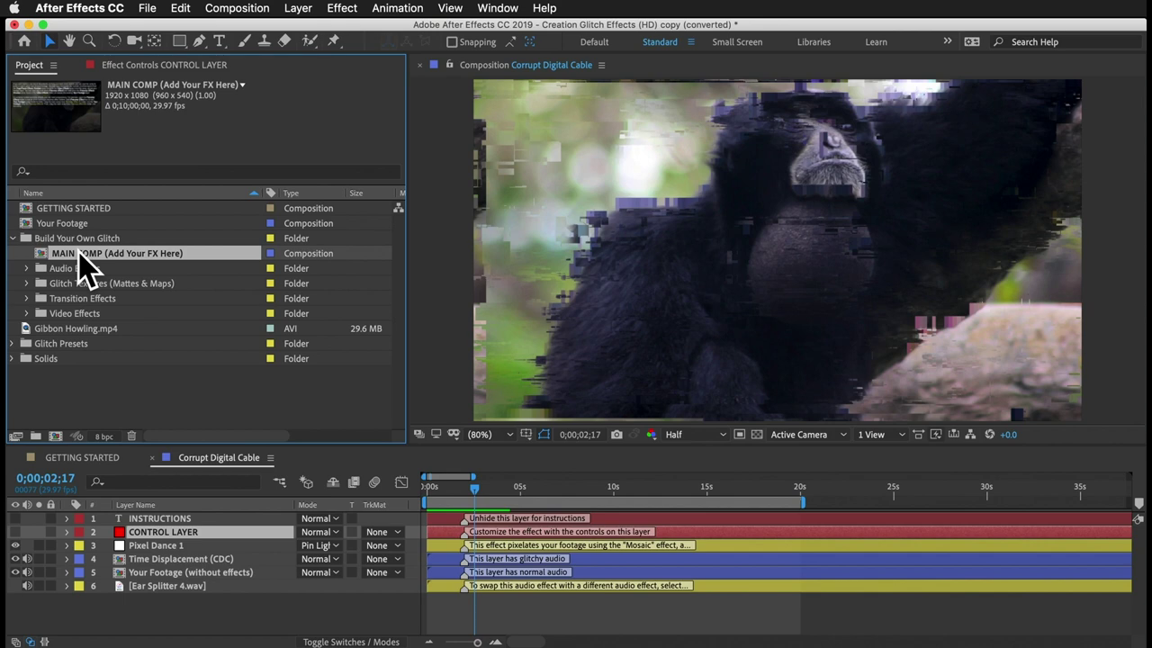
{"action": "double_click", "coordinate": [79, 254]}
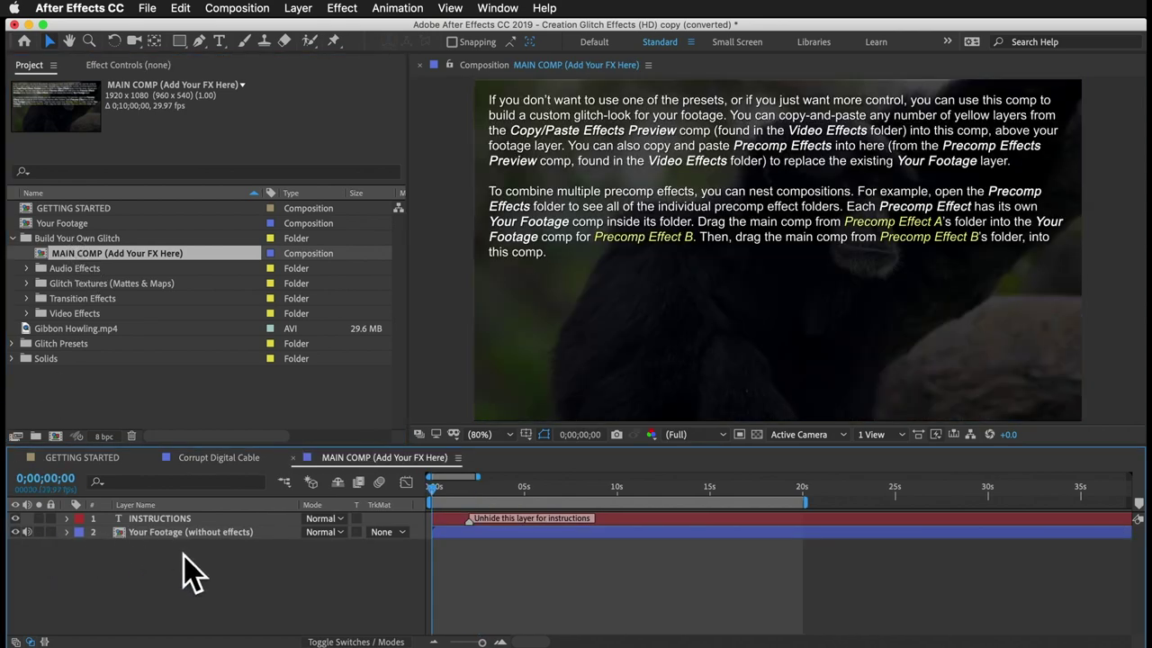
{"action": "left_click", "coordinate": [180, 532]}
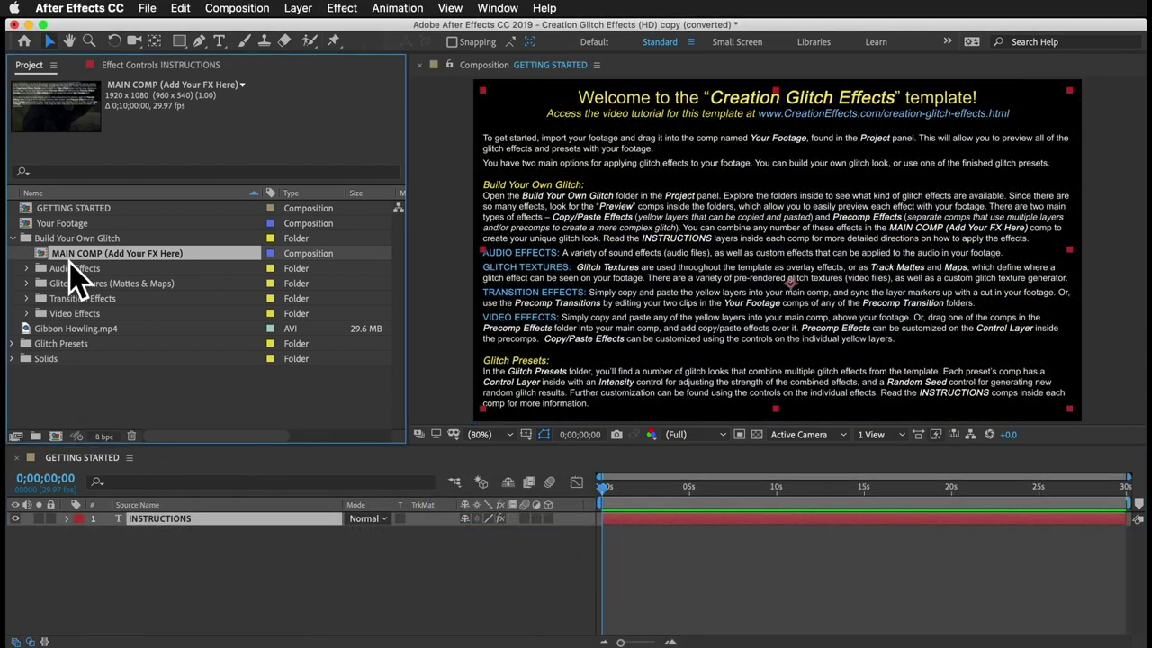
- Expand Glitch Textures (Mattes & Maps) in the project down to the Video Files folder inside Video Textures
{"action": "left_click", "coordinate": [73, 270]}
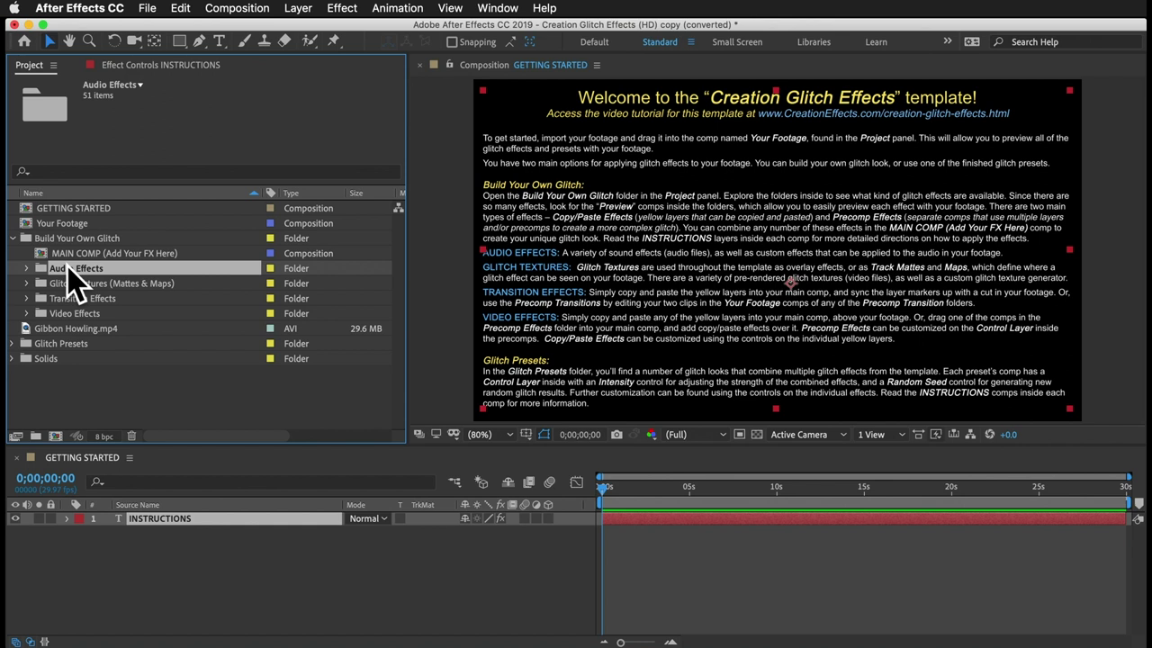
{"action": "left_click", "coordinate": [70, 283]}
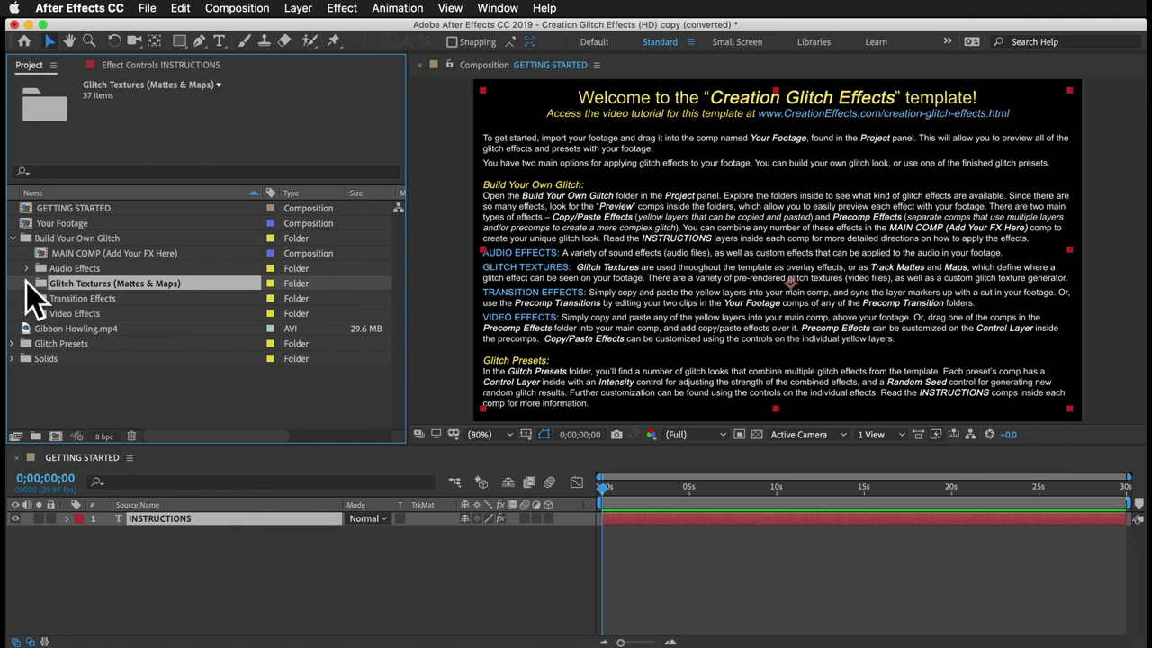
{"action": "left_click", "coordinate": [26, 284]}
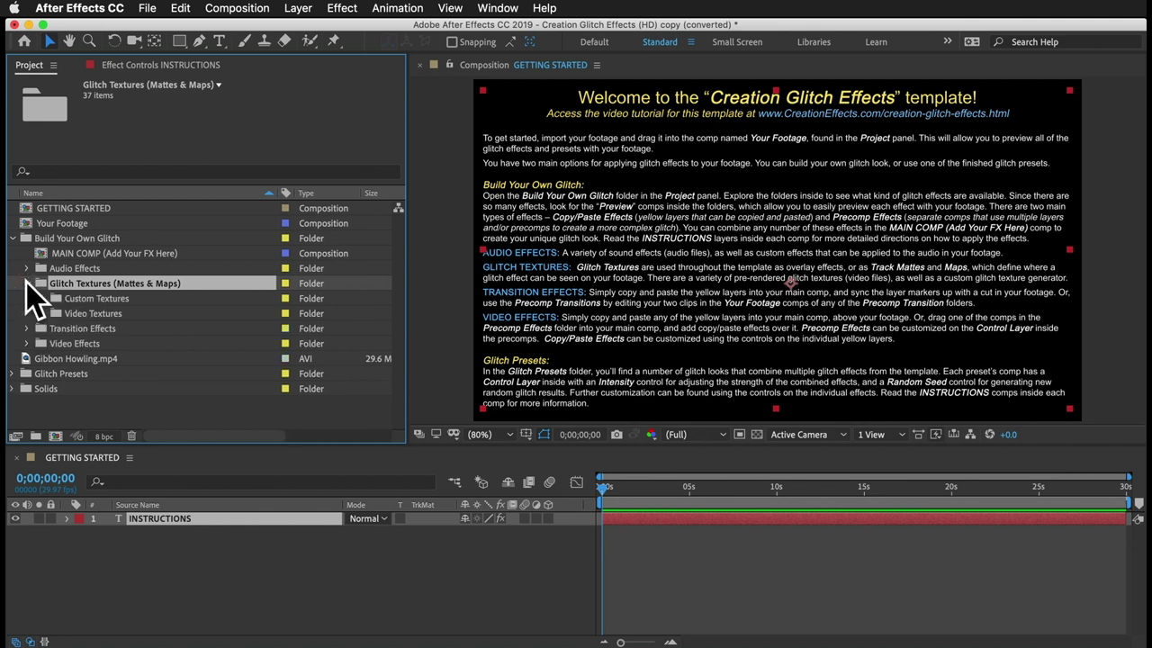
{"action": "left_click", "coordinate": [85, 313]}
{"action": "left_click", "coordinate": [42, 313]}
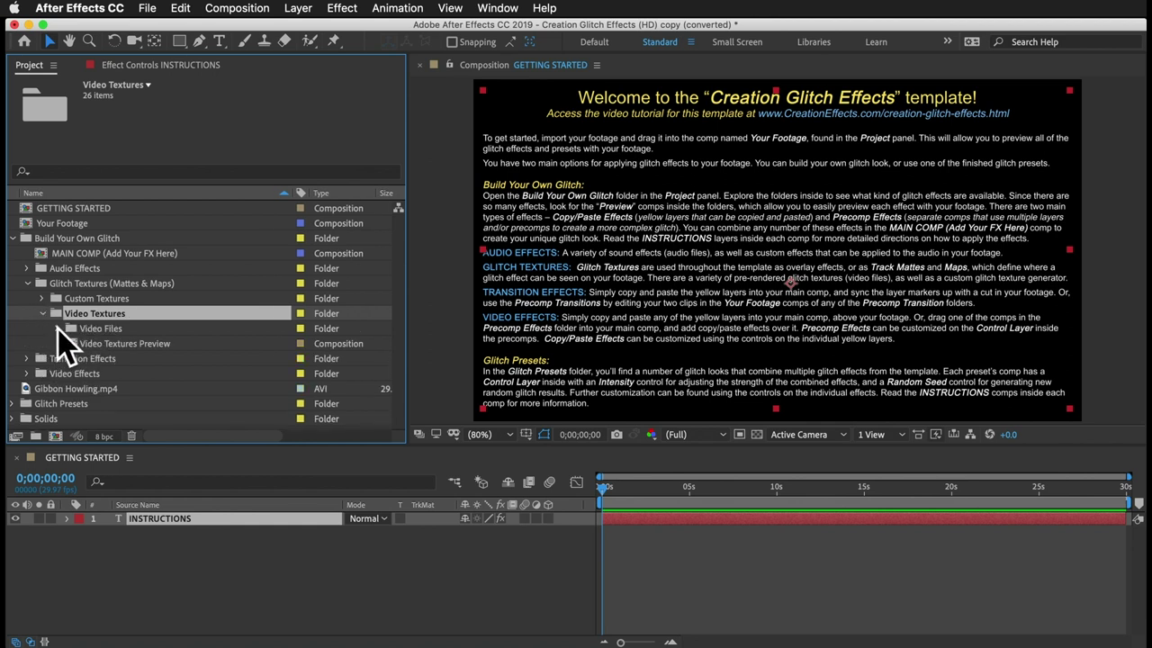
{"action": "left_click", "coordinate": [57, 331]}
{"action": "left_click", "coordinate": [56, 330]}
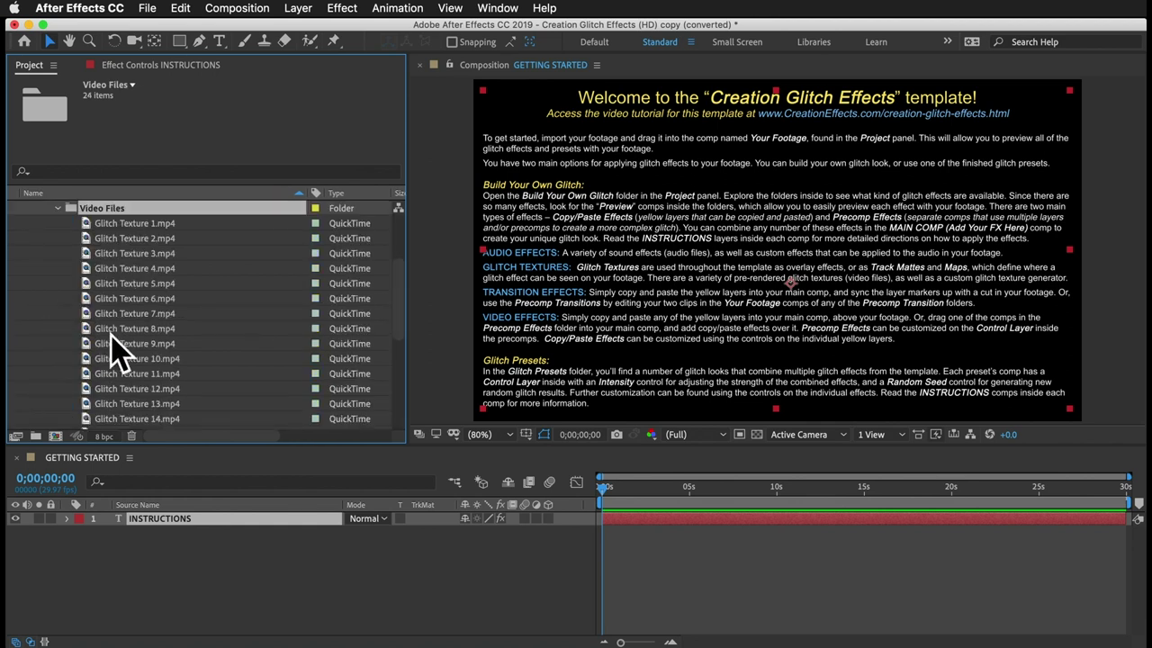
- Preview the footage files Glitch Texture 5.mp4, 11.mp4 and 12.mp4, and close the footage viewer
{"action": "double_click", "coordinate": [141, 284]}
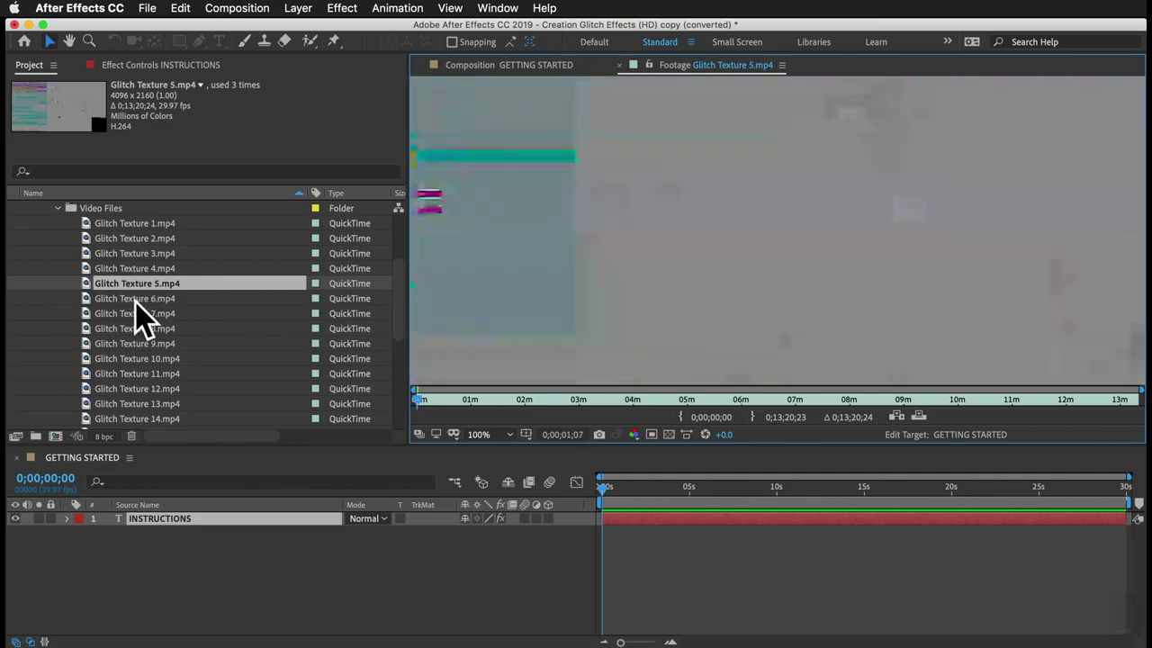
{"action": "left_click", "coordinate": [130, 373]}
{"action": "double_click", "coordinate": [130, 375]}
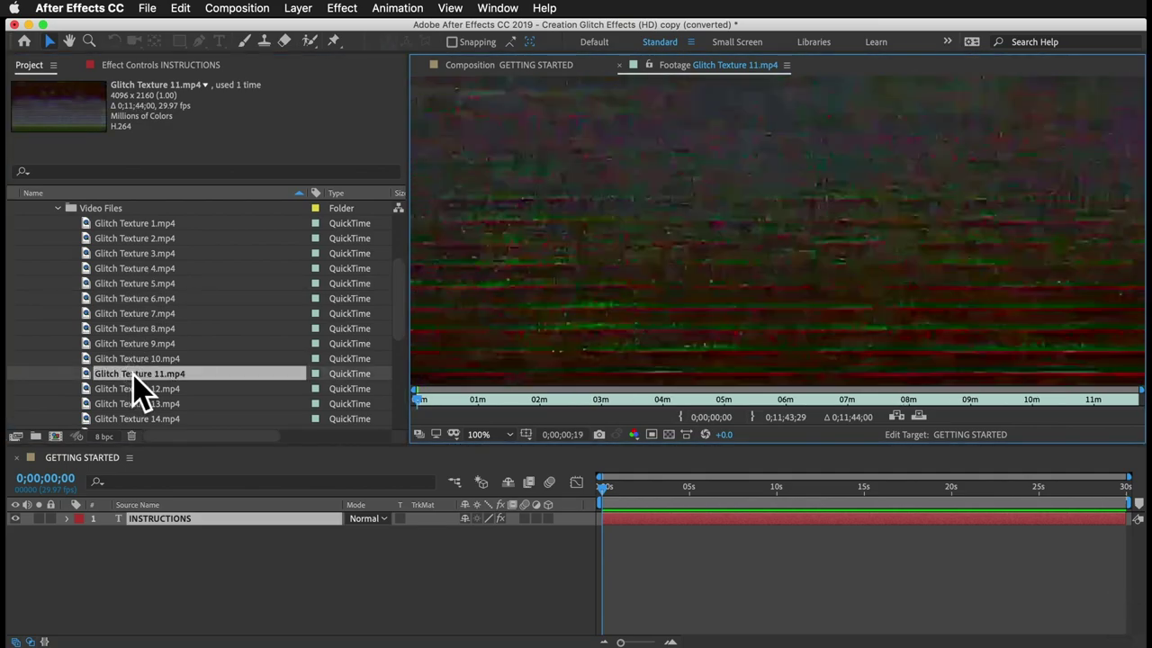
{"action": "scroll", "coordinate": [140, 396], "scroll_direction": "down", "scroll_amount": 5}
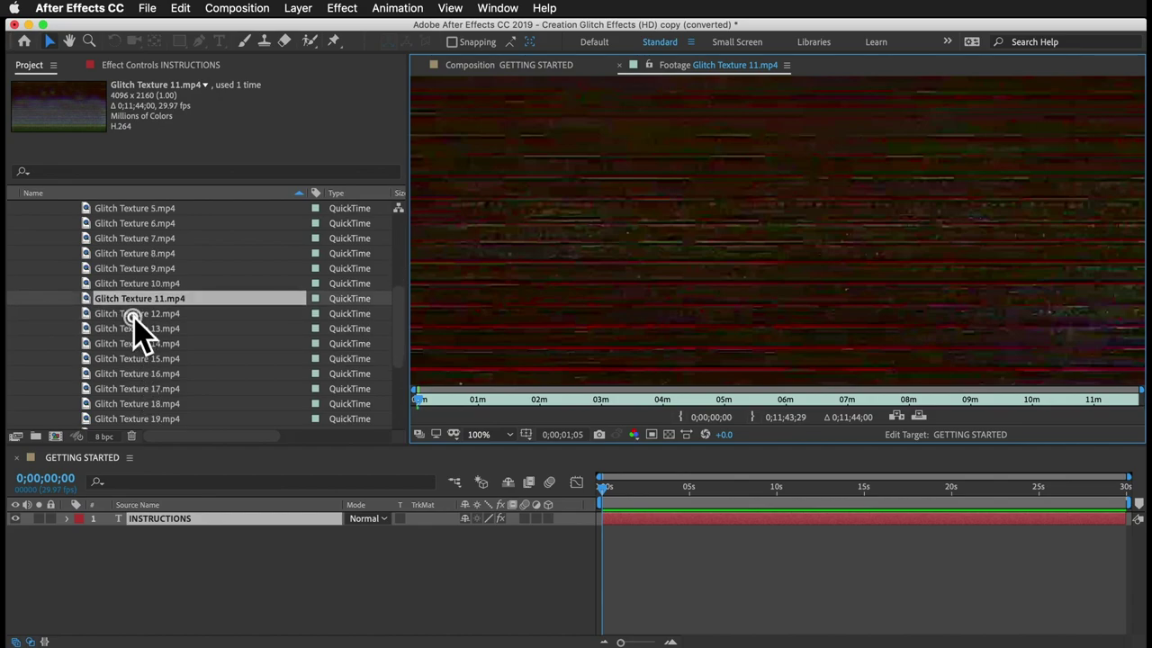
{"action": "double_click", "coordinate": [135, 315]}
{"action": "key", "text": "space"}
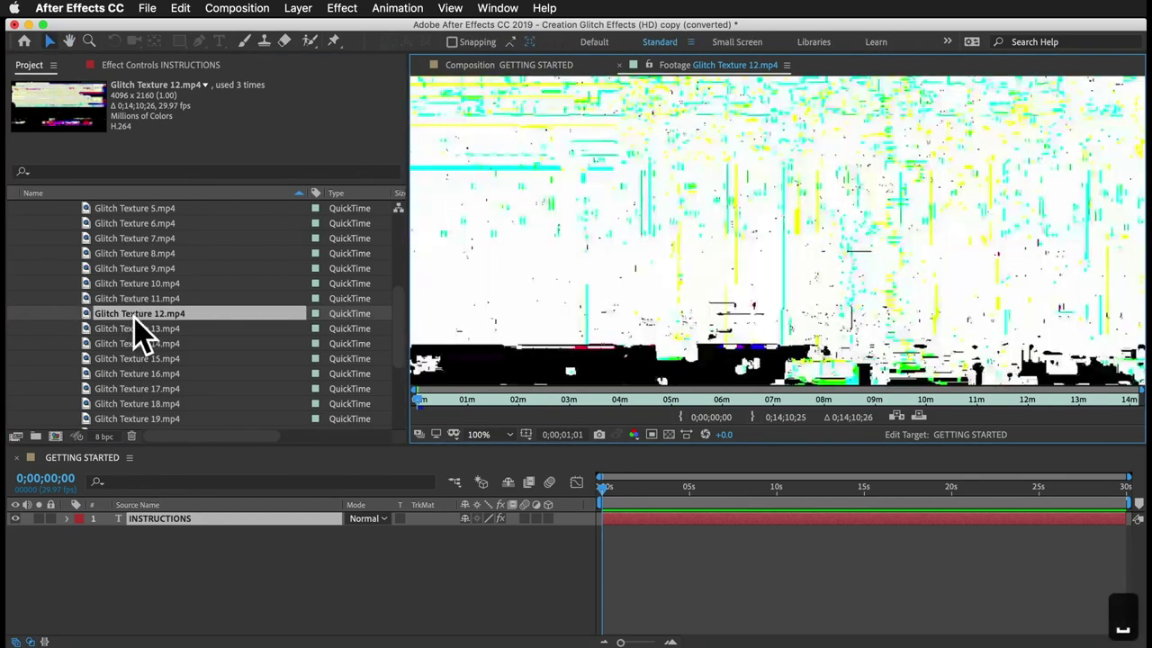
{"action": "left_click", "coordinate": [620, 65]}
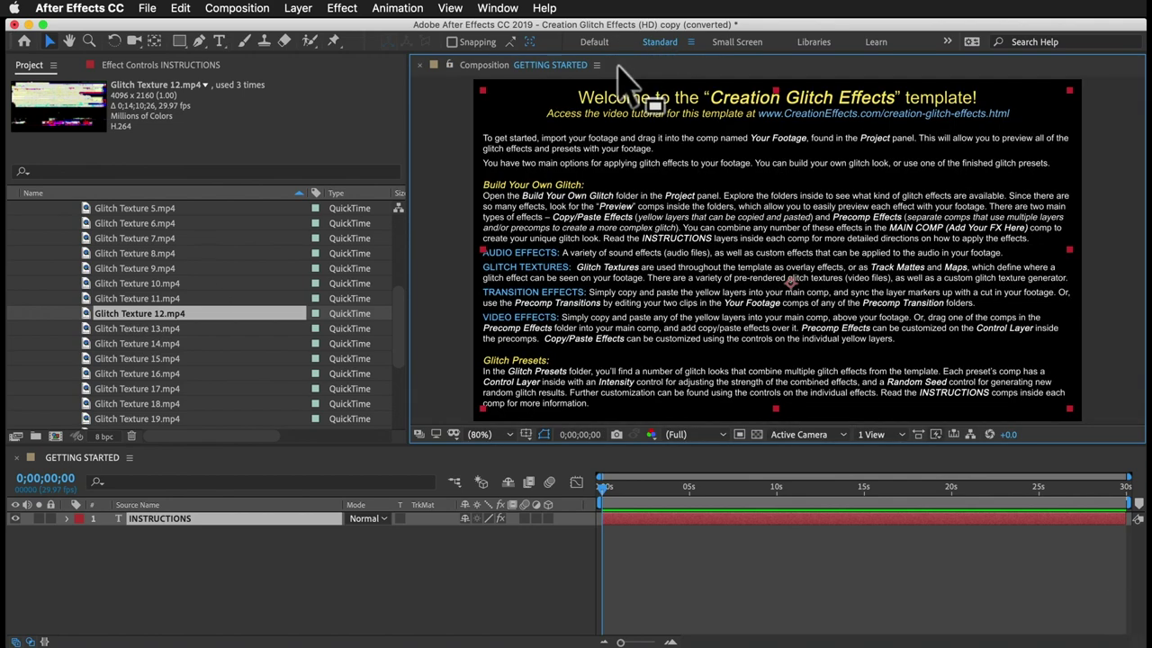
- Collapse the Video Files folder and open the Video Textures Preview composition inside Video Textures
{"action": "scroll", "coordinate": [136, 338], "scroll_direction": "down", "scroll_amount": 4}
{"action": "scroll", "coordinate": [137, 338], "scroll_direction": "up", "scroll_amount": 5}
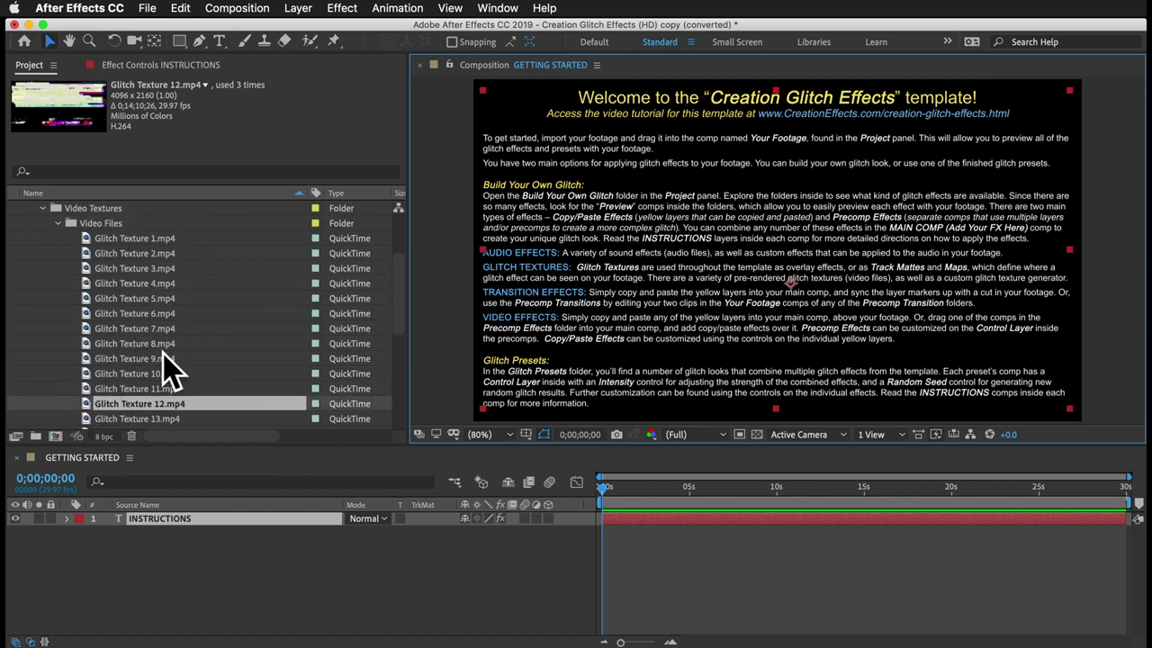
{"action": "scroll", "coordinate": [171, 369], "scroll_direction": "up", "scroll_amount": 2}
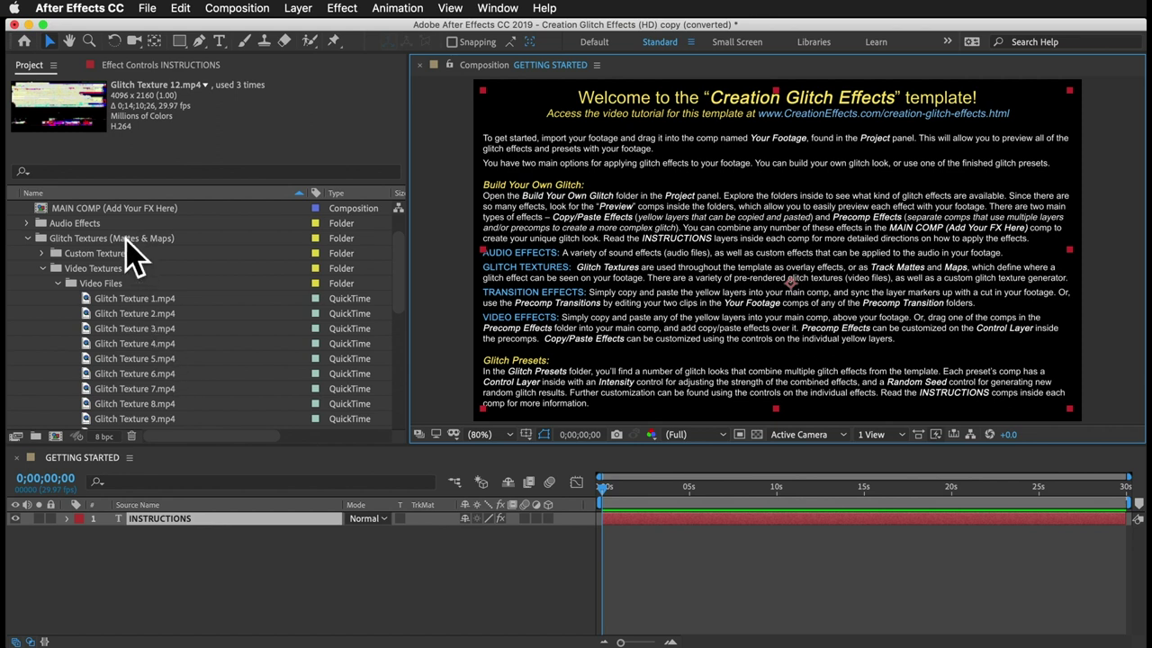
{"action": "left_click", "coordinate": [57, 283]}
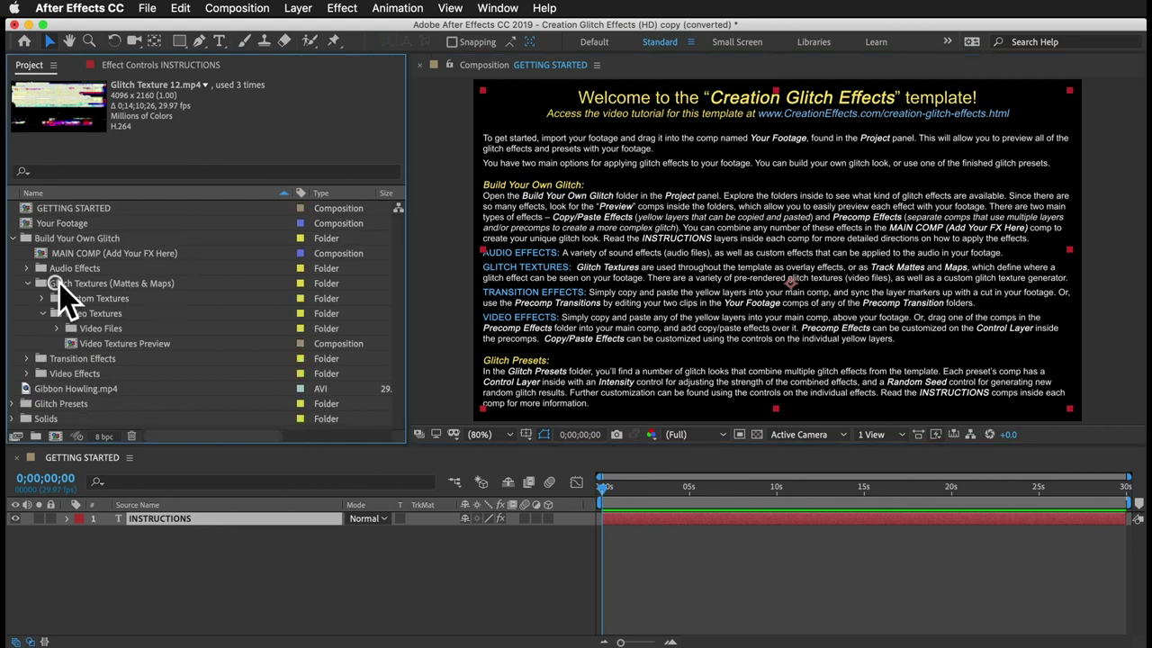
{"action": "left_click", "coordinate": [99, 328]}
{"action": "left_click", "coordinate": [108, 342]}
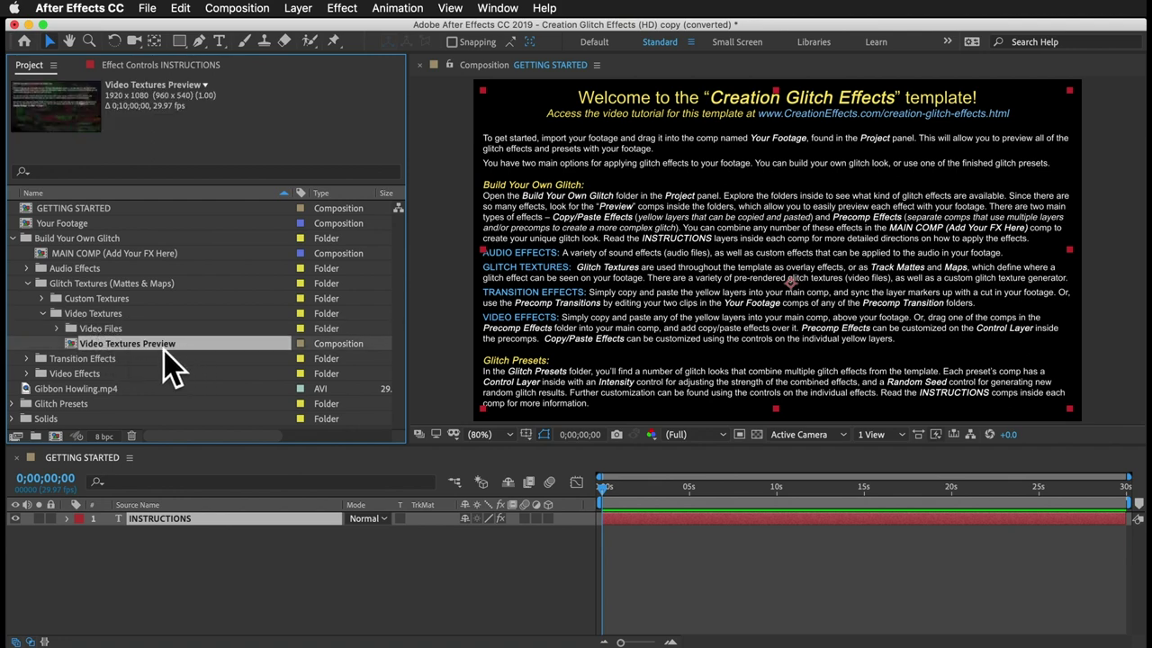
{"action": "double_click", "coordinate": [115, 344]}
- Hide the instructions, view the Glitch Texture 2, 3 and 4 layers one at a time, and close the Video Textures Preview composition
{"action": "left_click", "coordinate": [14, 518]}
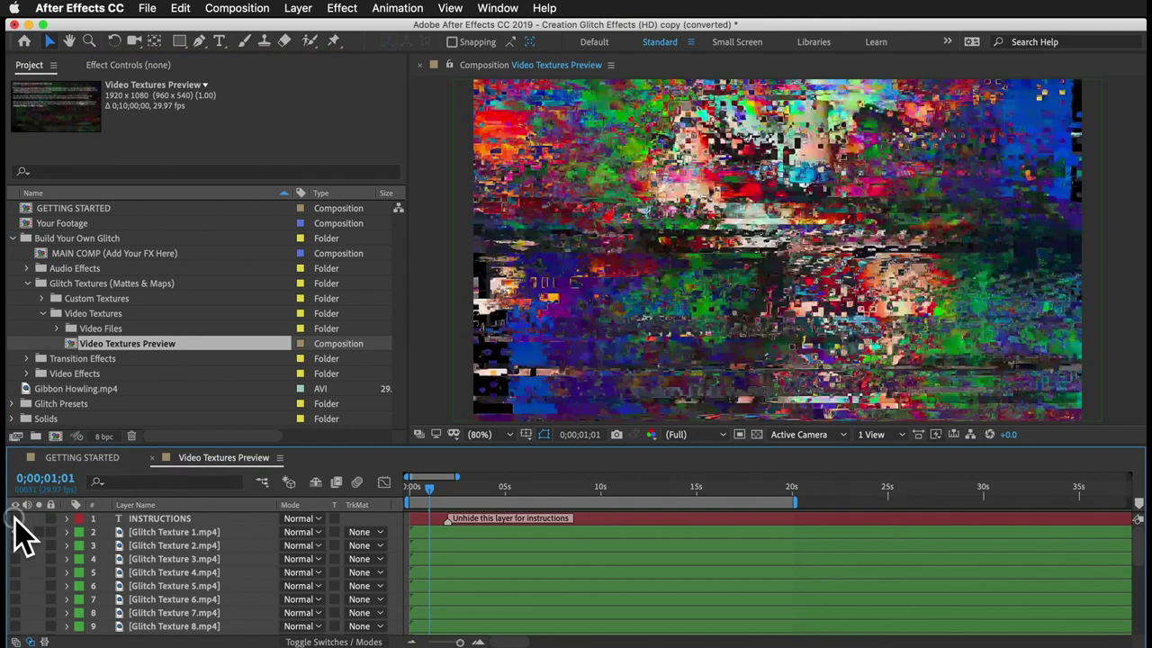
{"action": "left_click", "coordinate": [15, 545]}
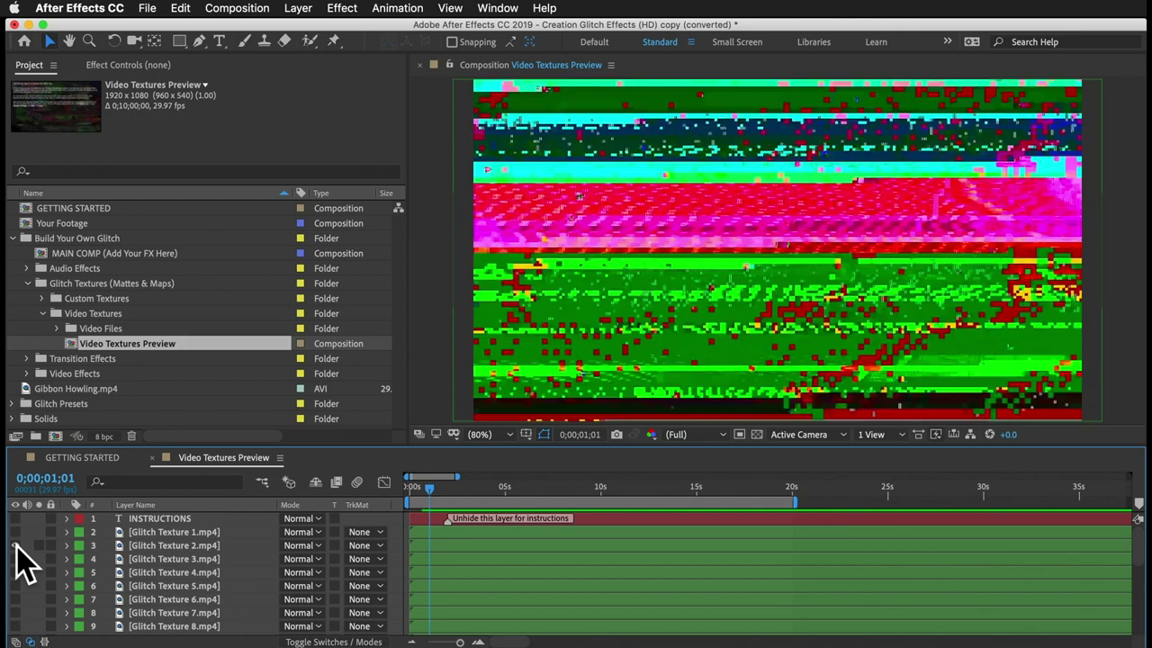
{"action": "left_click", "coordinate": [15, 545]}
{"action": "left_click", "coordinate": [15, 559]}
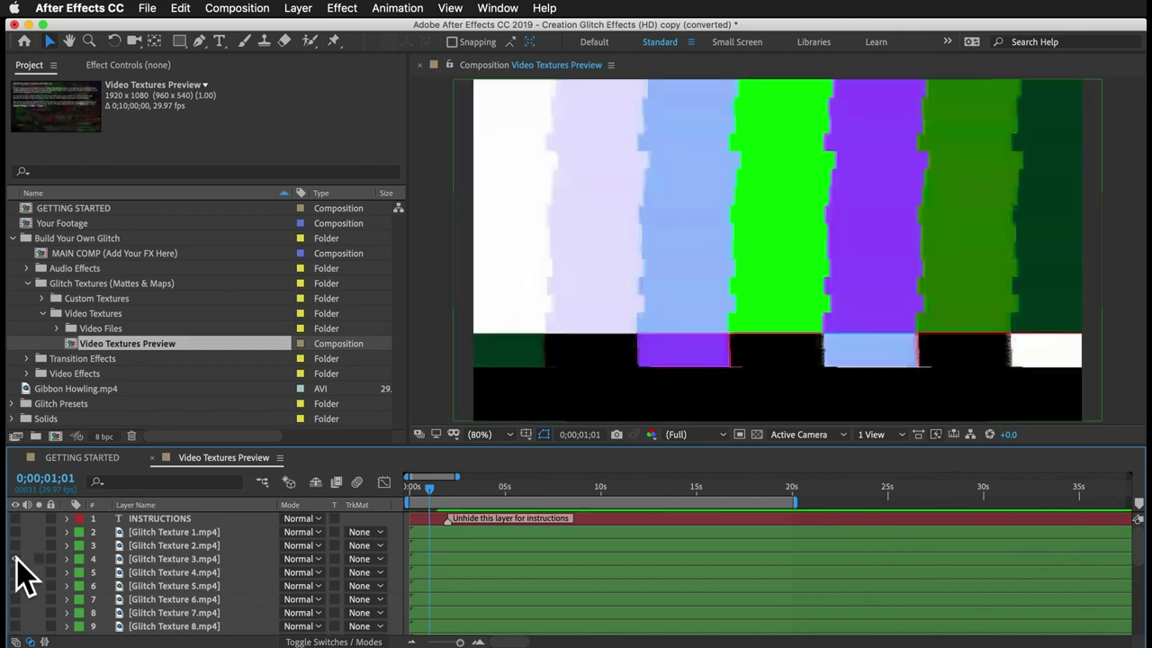
{"action": "left_click", "coordinate": [14, 559]}
{"action": "left_click", "coordinate": [14, 573]}
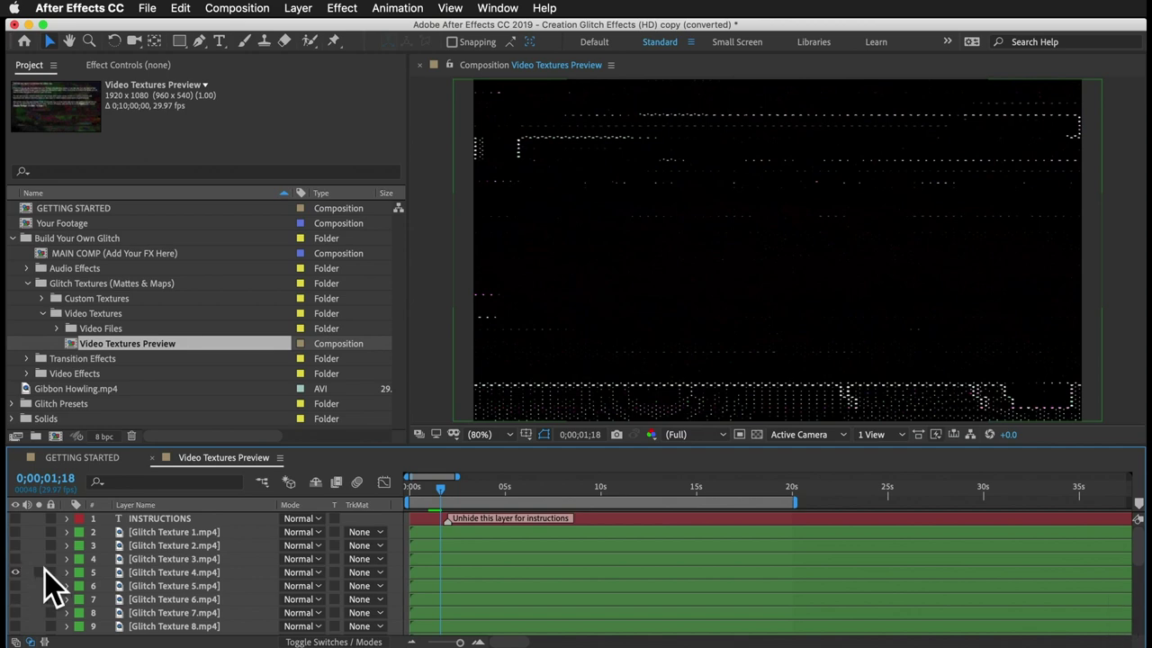
{"action": "left_click", "coordinate": [152, 457]}
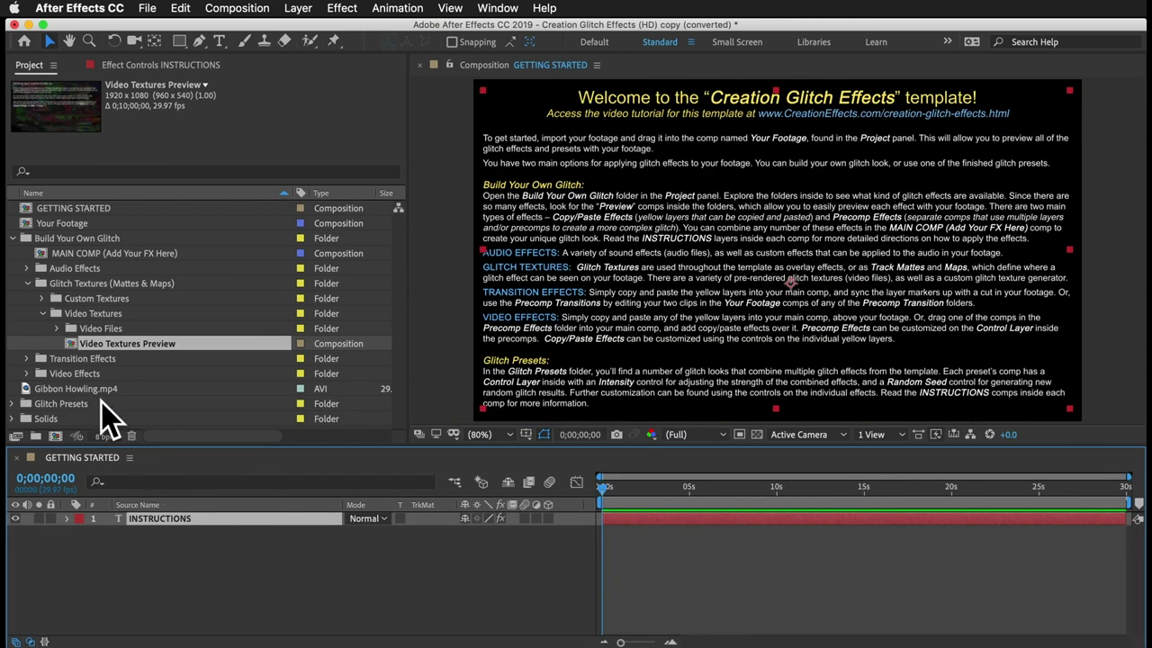
- Collapse Video Textures, expand the Custom Textures folder, and open its Glitch Texture Generator composition
{"action": "left_click", "coordinate": [54, 299]}
{"action": "left_click", "coordinate": [43, 314]}
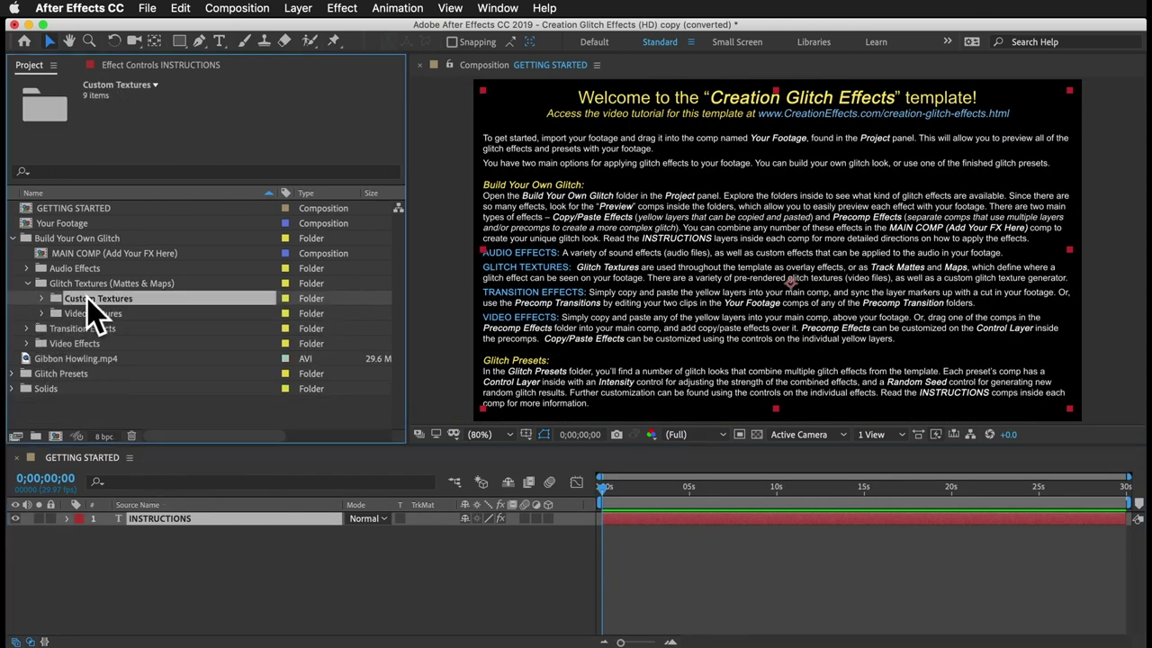
{"action": "left_click", "coordinate": [41, 297]}
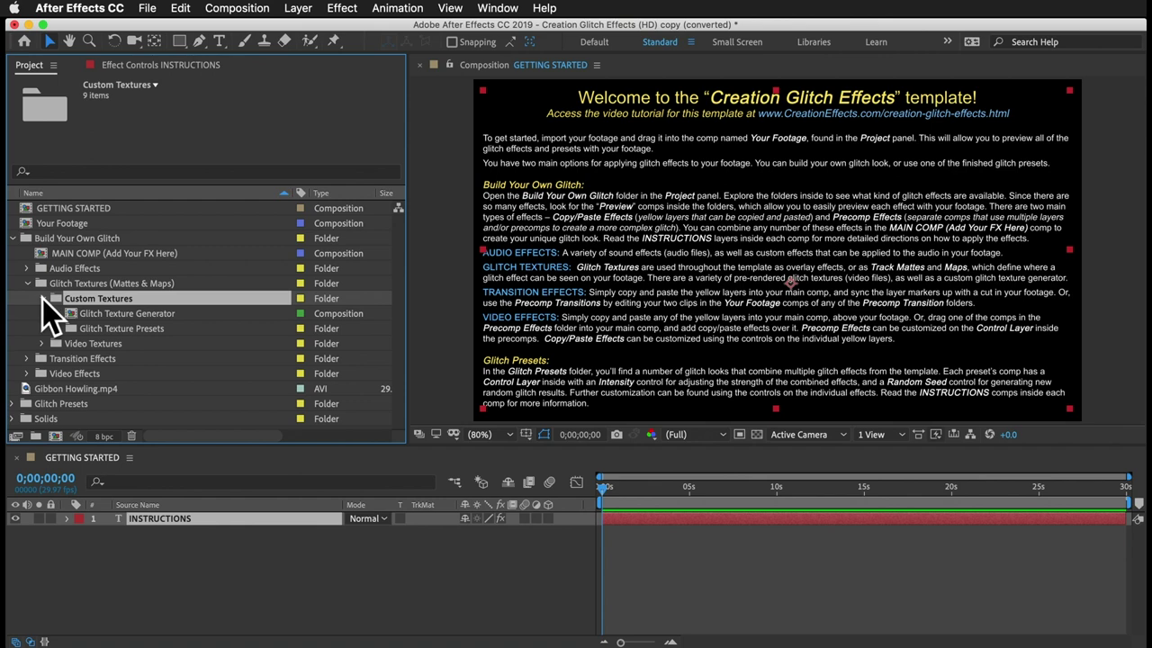
{"action": "left_click", "coordinate": [117, 313]}
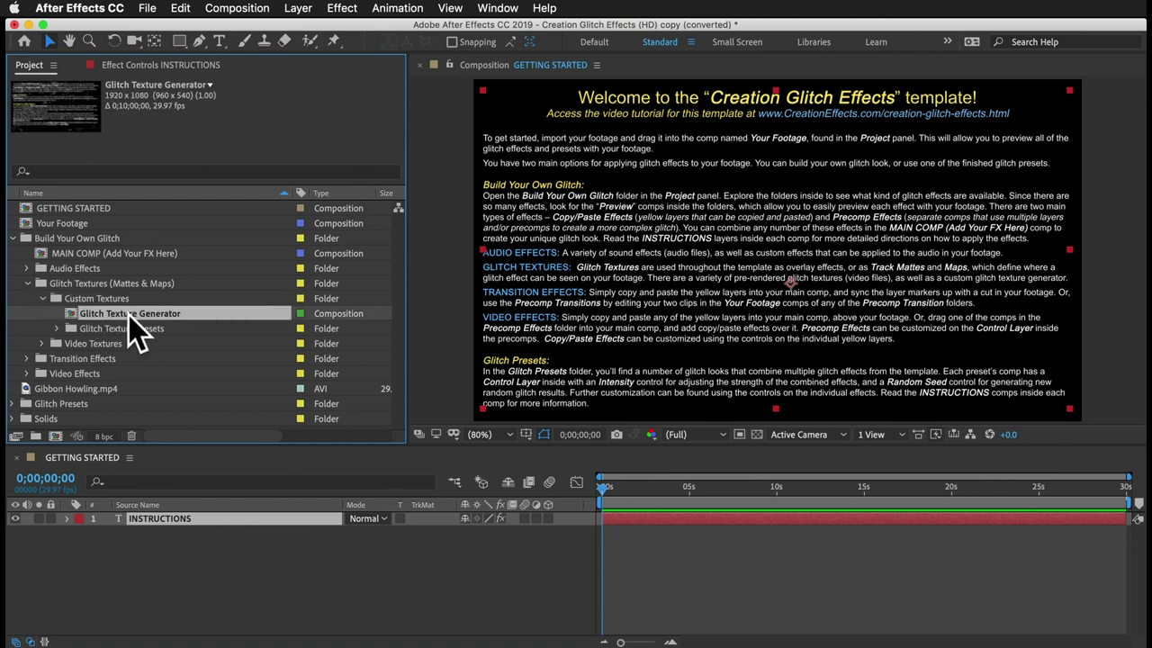
{"action": "double_click", "coordinate": [127, 314]}
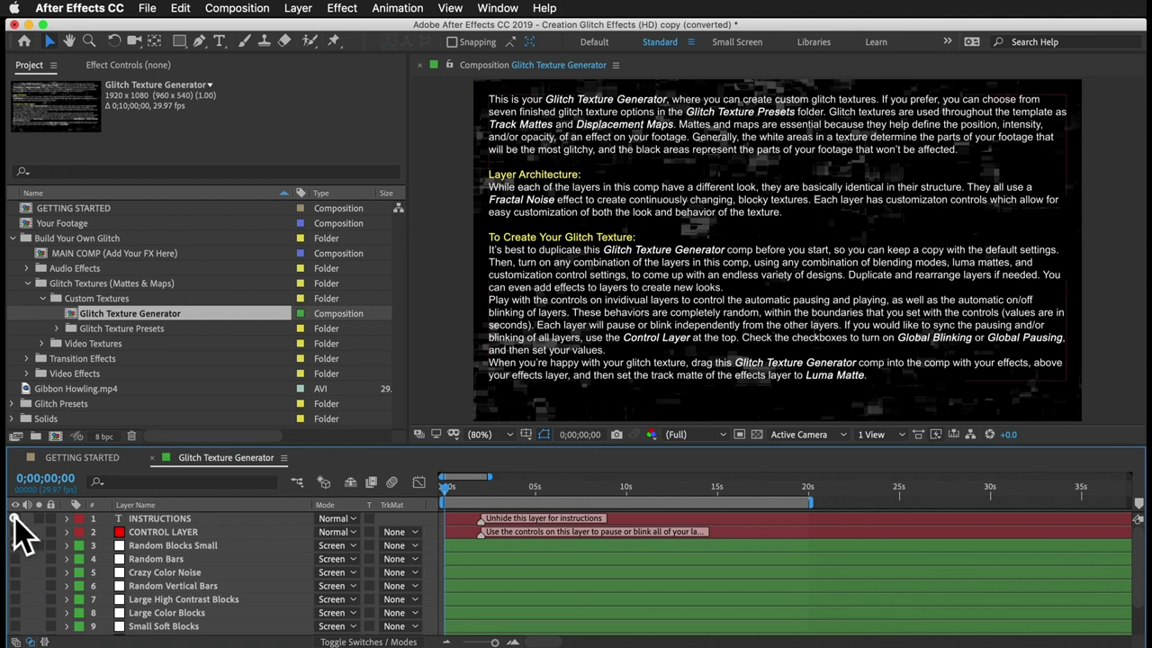
- Play the Glitch Texture Generator with its instructions hidden and select the Random Blocks Small layer
{"action": "key", "text": "space"}
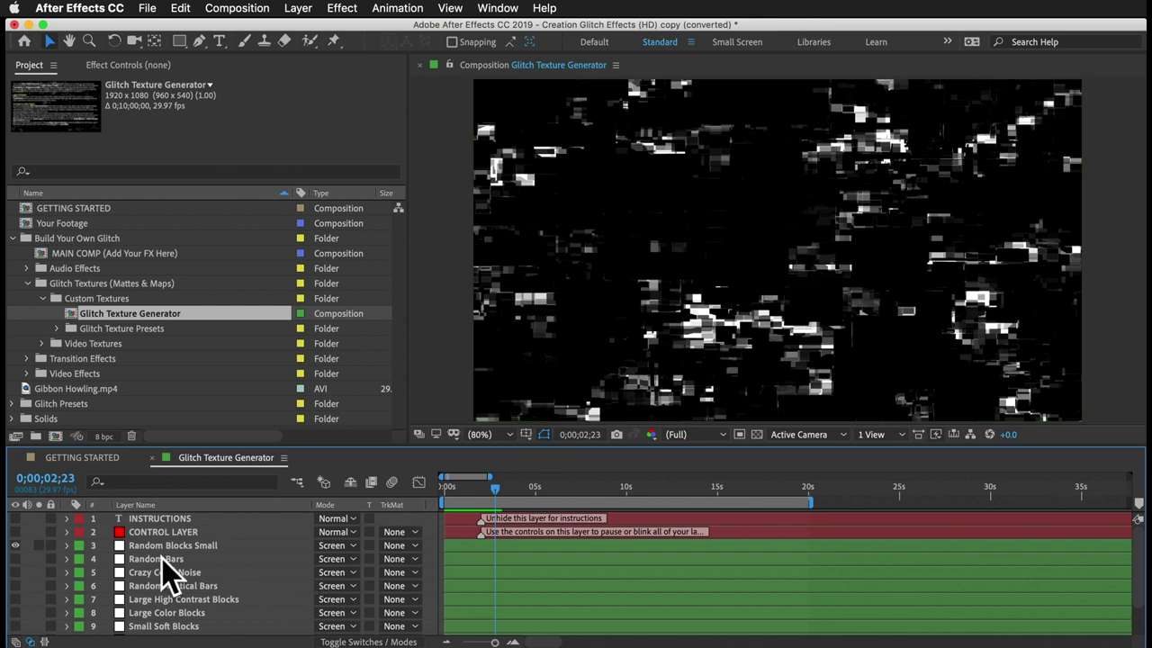
{"action": "left_click", "coordinate": [193, 545]}
{"action": "scroll", "coordinate": [168, 551], "scroll_direction": "down", "scroll_amount": 3}
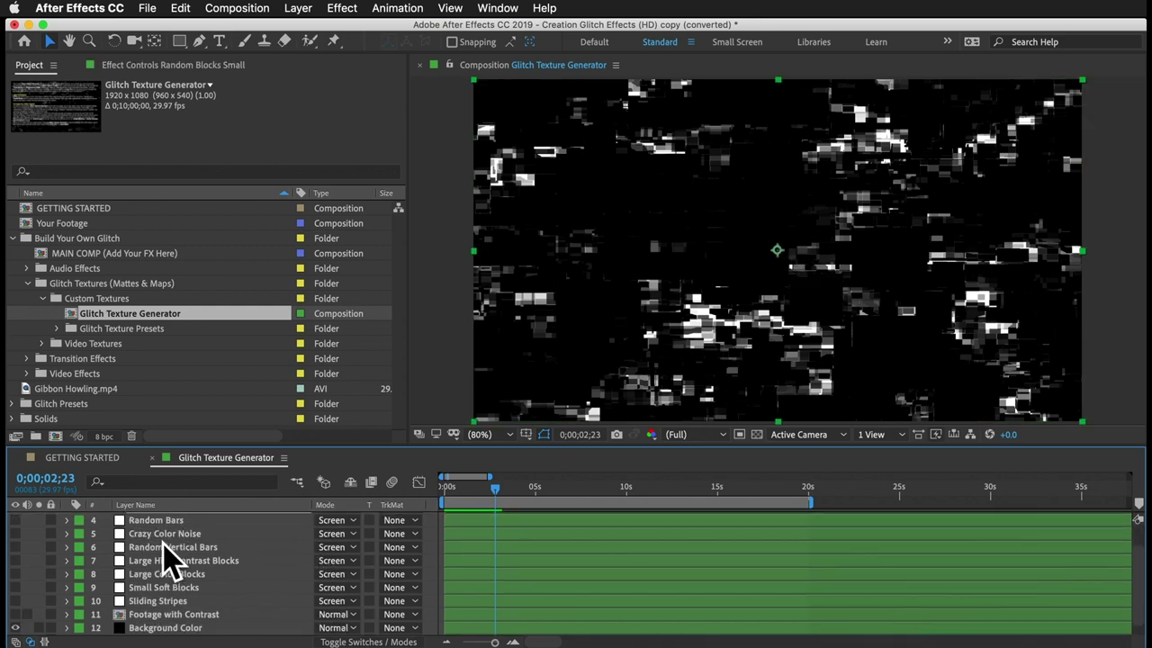
{"action": "scroll", "coordinate": [169, 559], "scroll_direction": "up", "scroll_amount": 3}
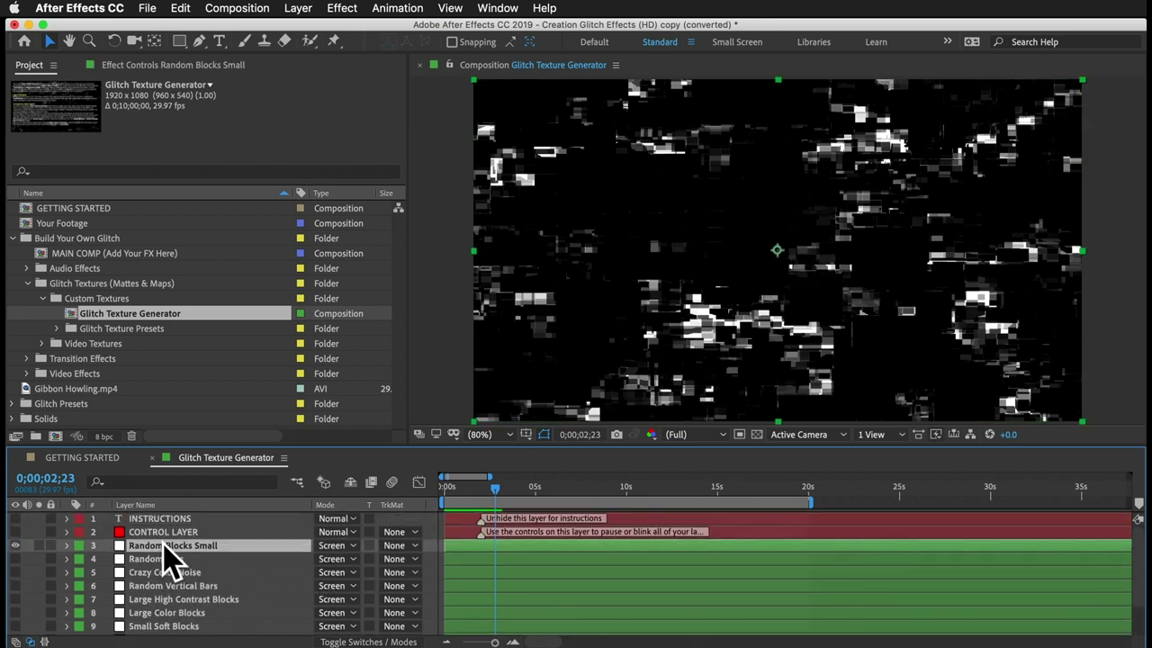
- Hide Random Blocks Small and view the Random Bars, Crazy Color Noise and Large High Contrast Blocks layers one at a time
{"action": "left_click", "coordinate": [14, 546]}
{"action": "left_click", "coordinate": [15, 559]}
{"action": "left_click", "coordinate": [14, 559]}
{"action": "left_click", "coordinate": [14, 572]}
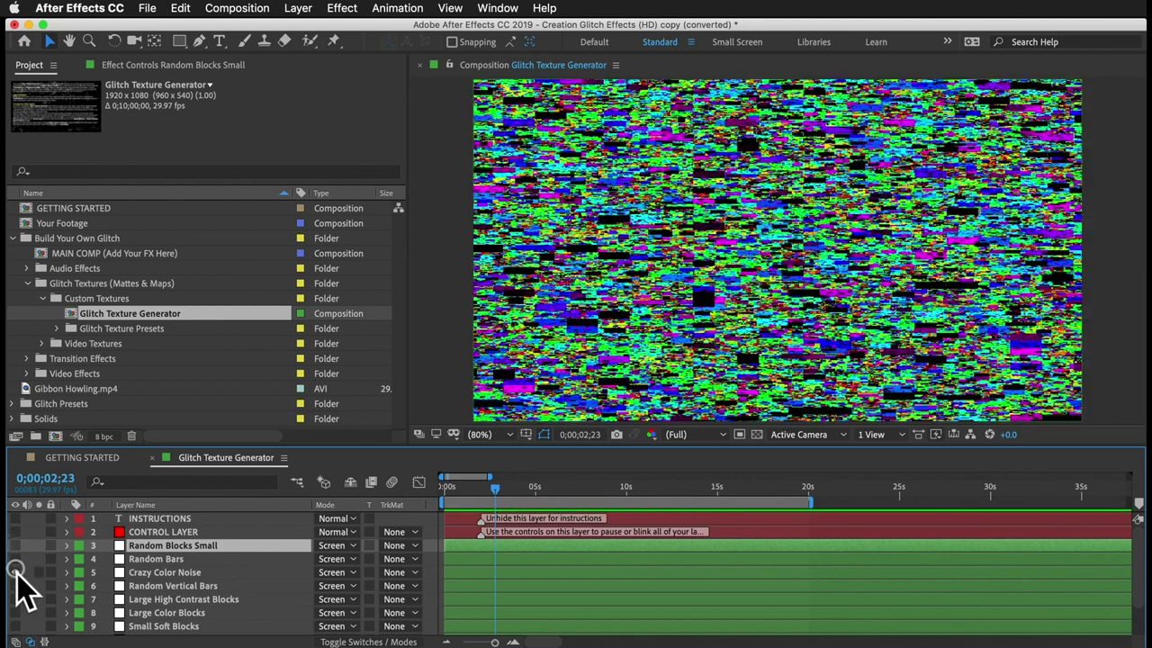
{"action": "left_click", "coordinate": [15, 572]}
{"action": "left_click", "coordinate": [14, 599]}
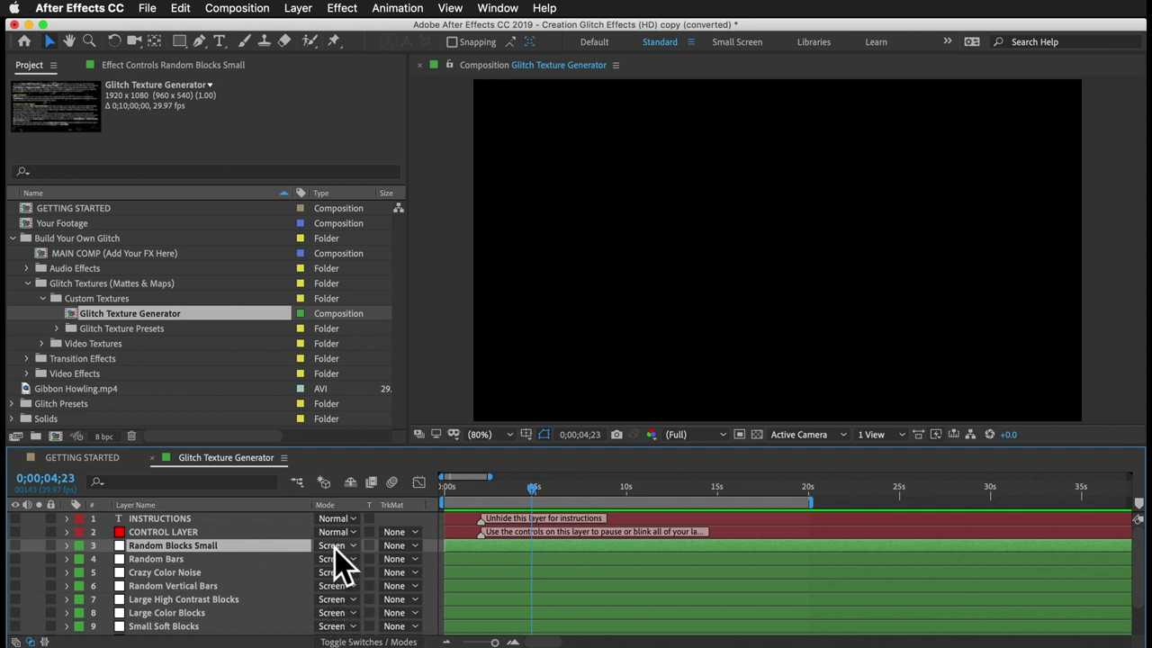
- Expand the Glitch Texture Presets folder, and play and close the Glitch Texture Preset 2 composition
{"action": "left_click", "coordinate": [110, 328]}
{"action": "left_click", "coordinate": [57, 328]}
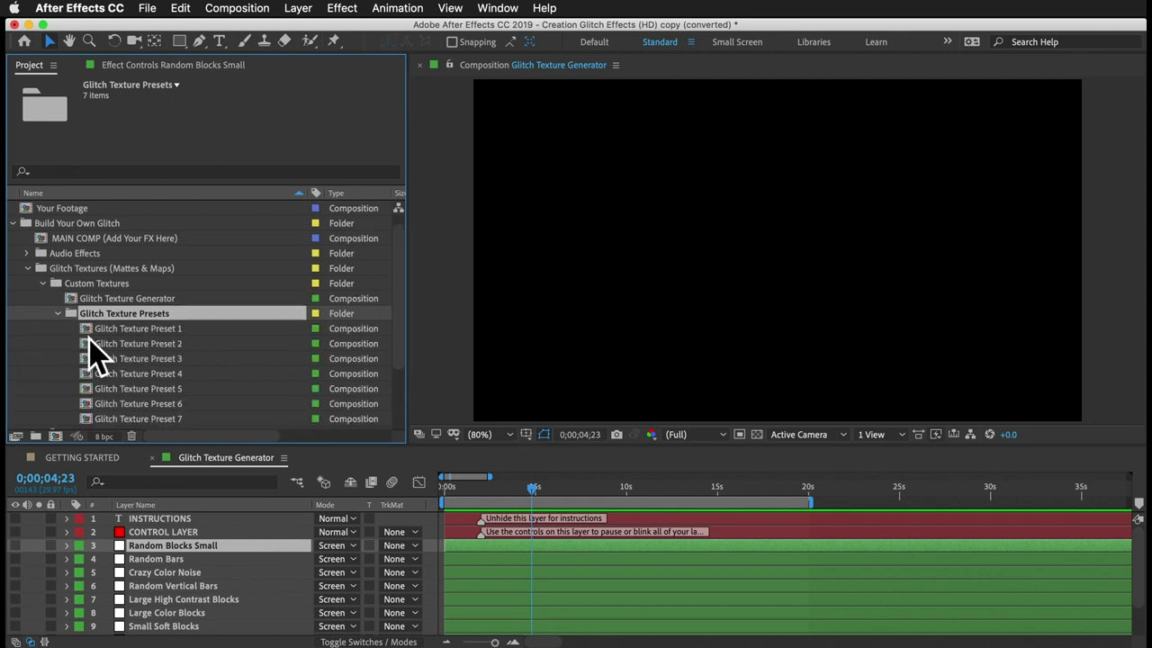
{"action": "scroll", "coordinate": [146, 373], "scroll_direction": "down", "scroll_amount": 3}
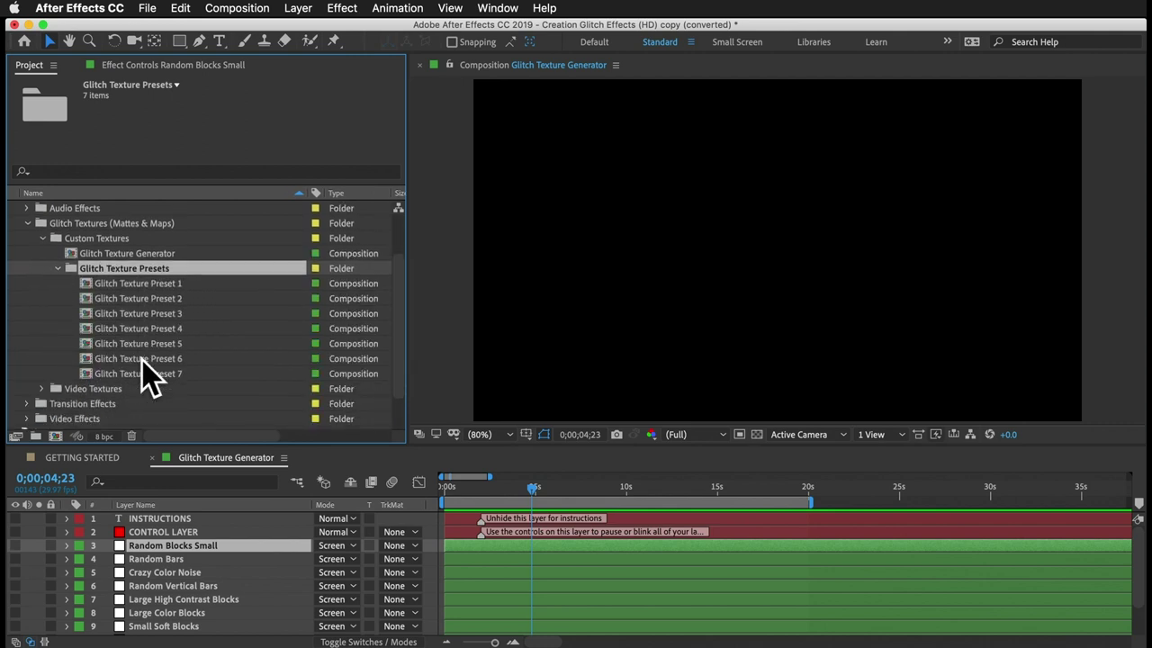
{"action": "left_click", "coordinate": [117, 253]}
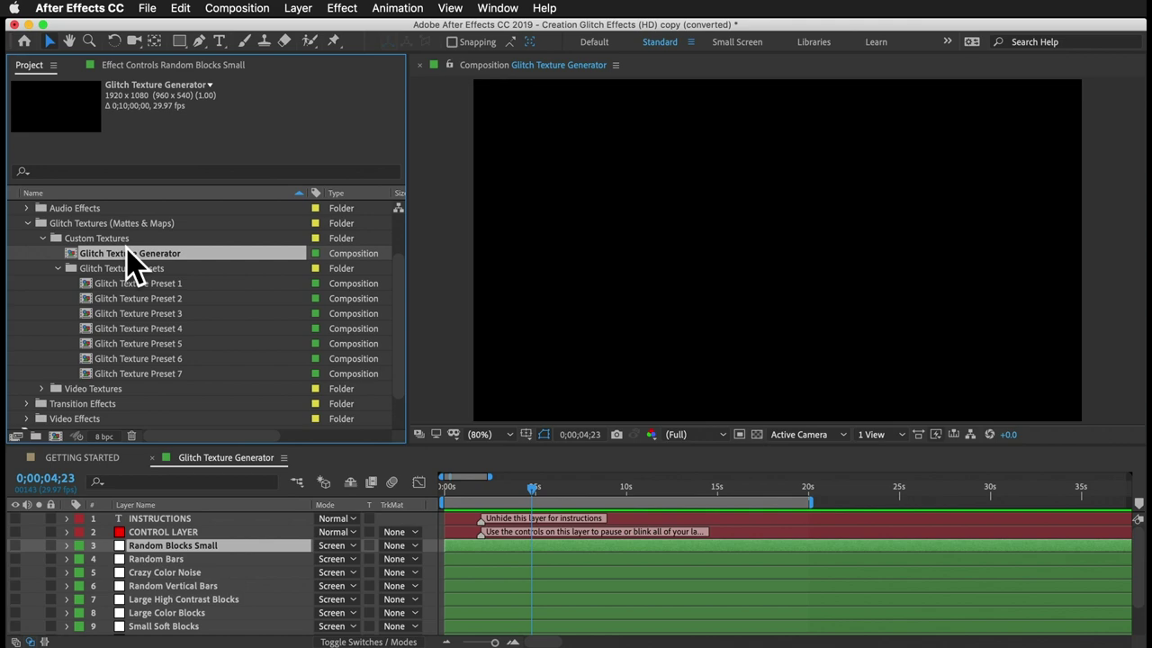
{"action": "double_click", "coordinate": [117, 300]}
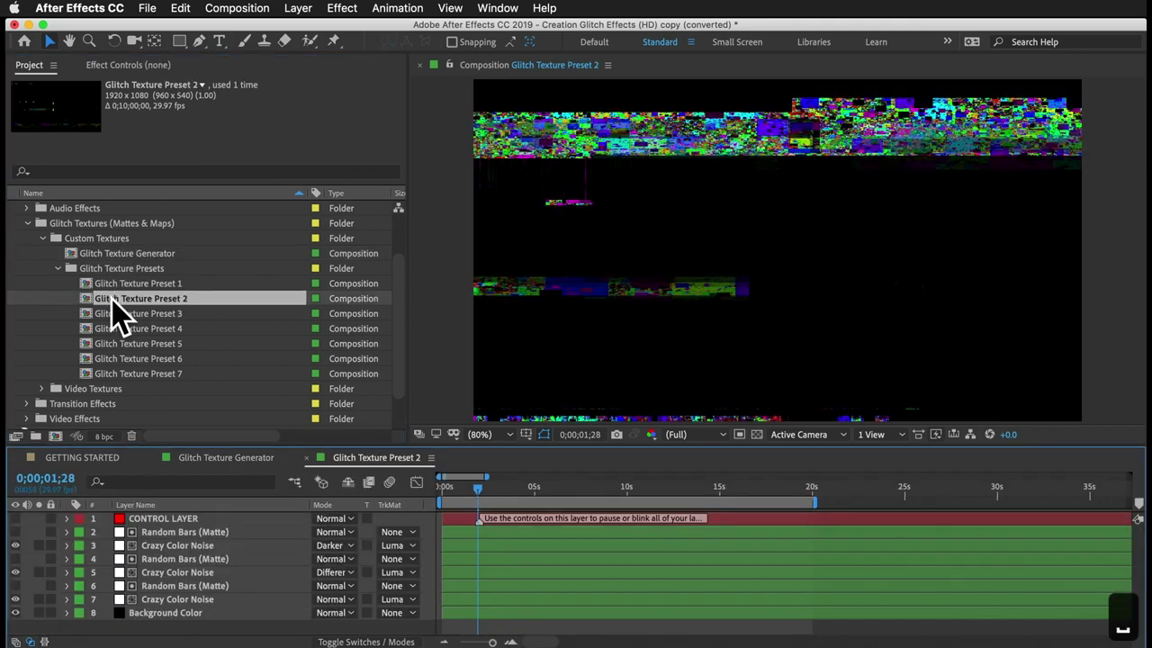
{"action": "key", "text": "space"}
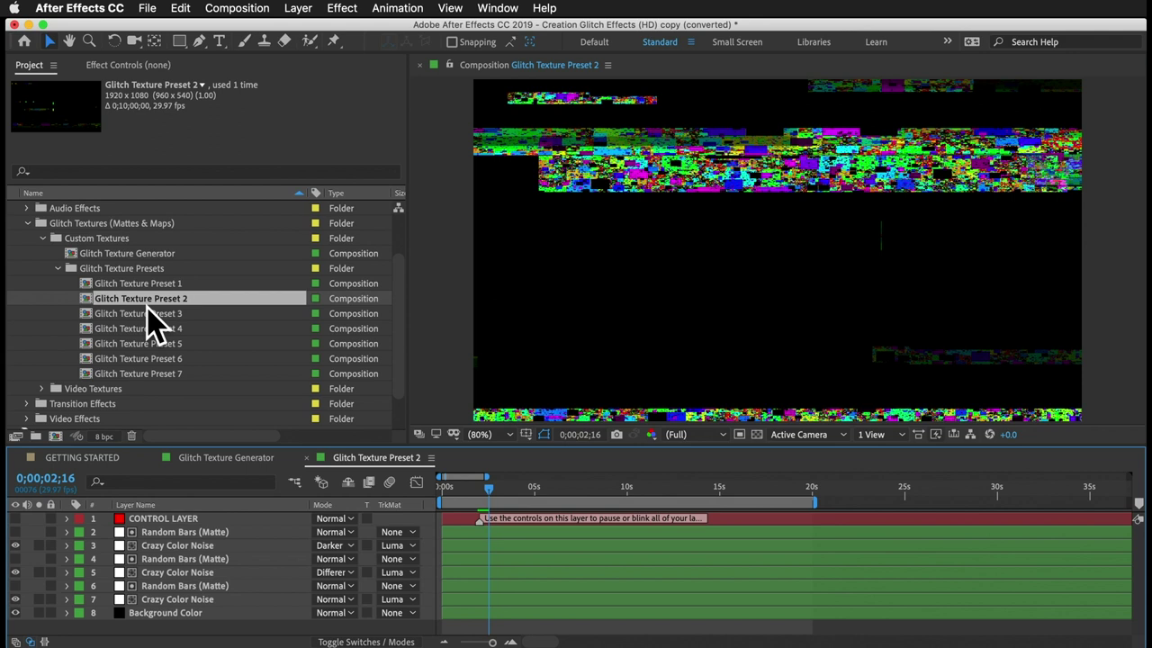
{"action": "left_click", "coordinate": [306, 457]}
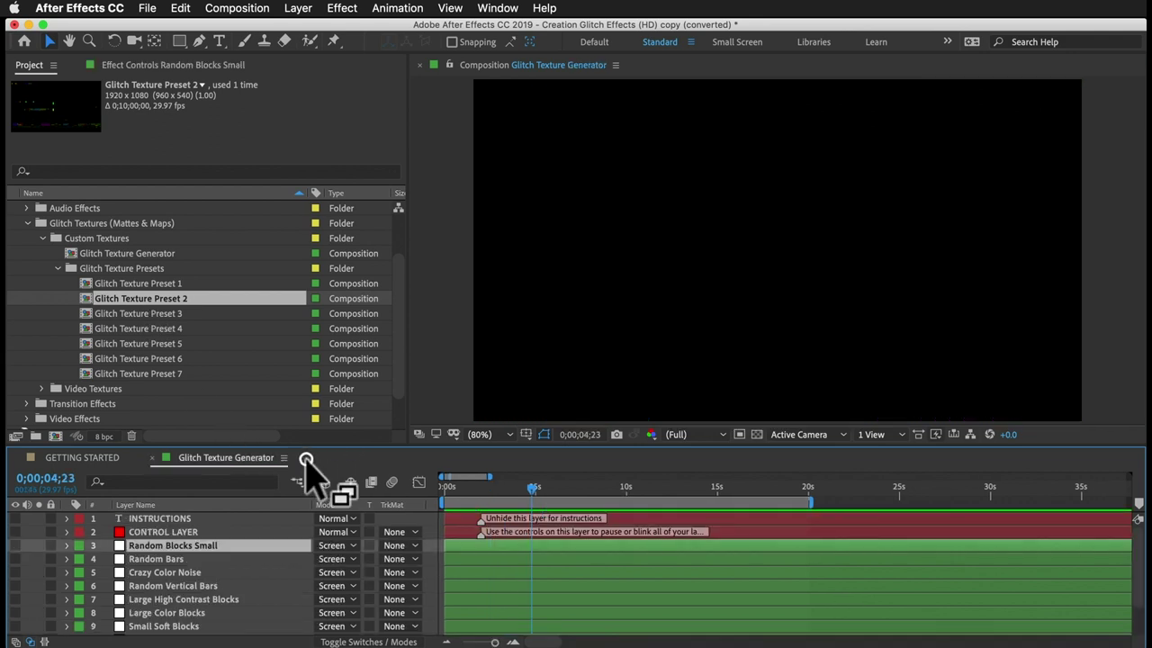
- Show the Random Blocks Small layer and set its Fractal Noise Controls Brightness to -25
{"action": "left_click", "coordinate": [14, 545]}
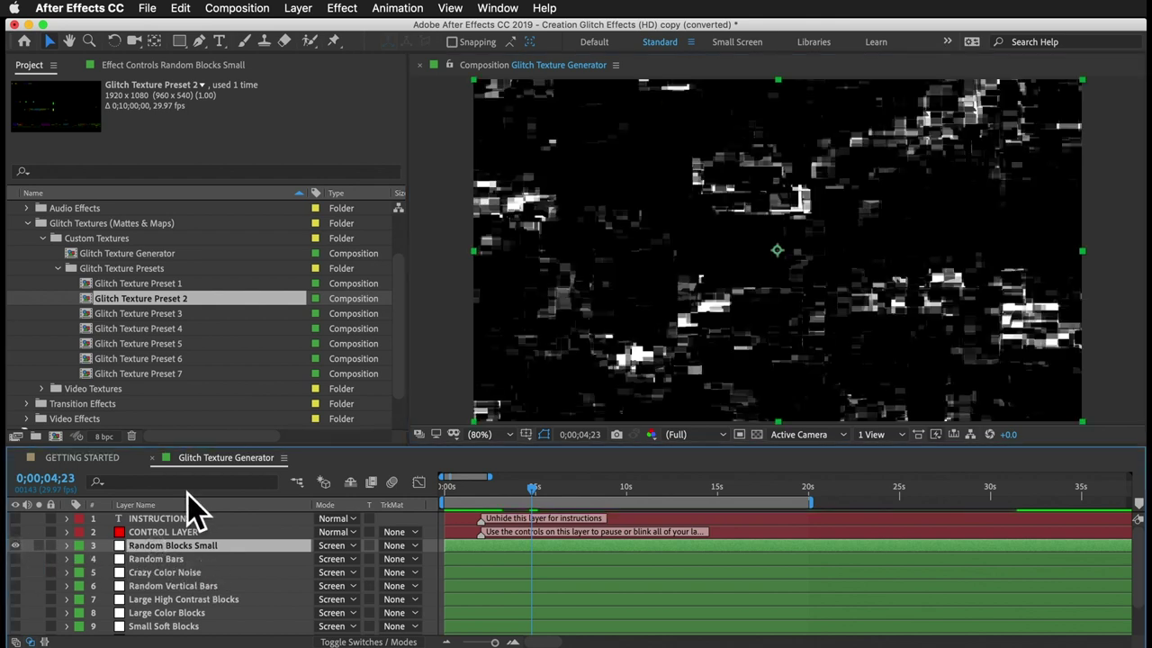
{"action": "left_click", "coordinate": [148, 65]}
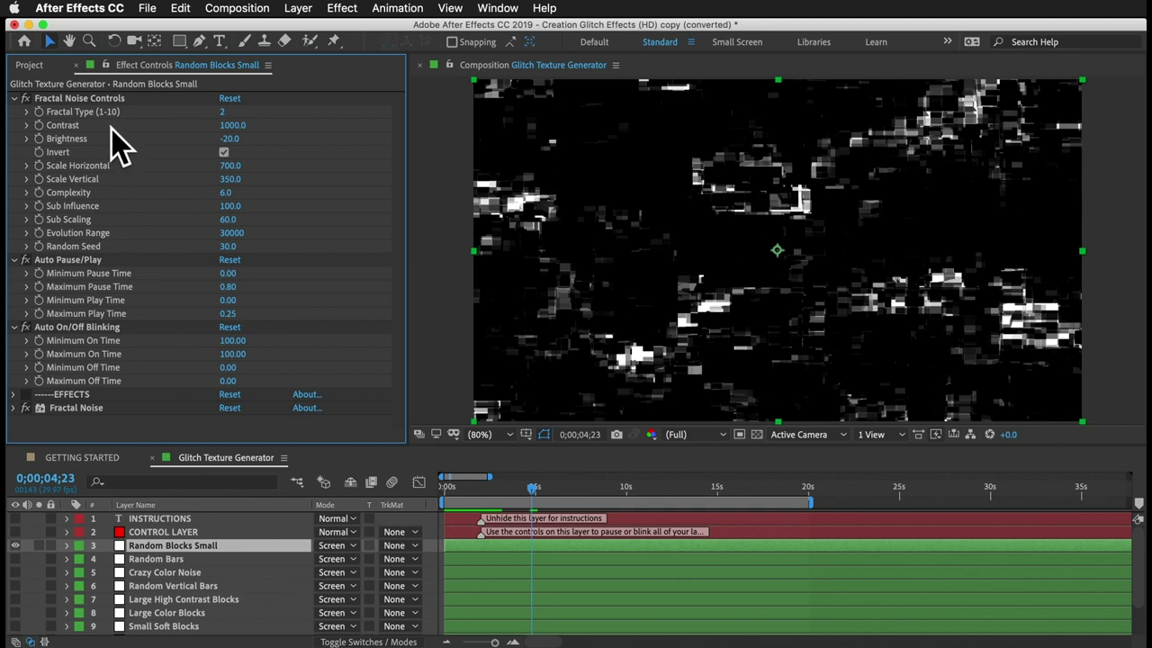
{"action": "mouse_move", "coordinate": [229, 140]}
{"action": "left_mouse_down"}
{"action": "mouse_move", "coordinate": [339, 146]}
{"action": "mouse_move", "coordinate": [237, 150]}
{"action": "left_mouse_up"}
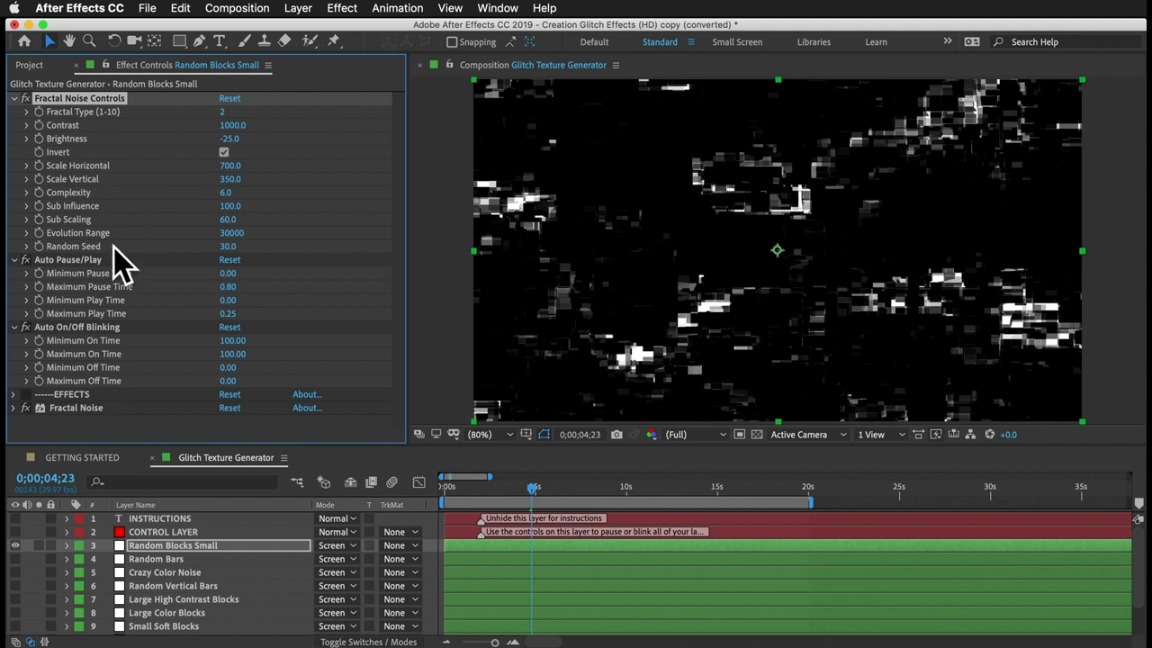
- Examine the Auto On/Off Blinking and Auto Pause/Play controls of Random Blocks Small and play back the composition
{"action": "left_click", "coordinate": [97, 328]}
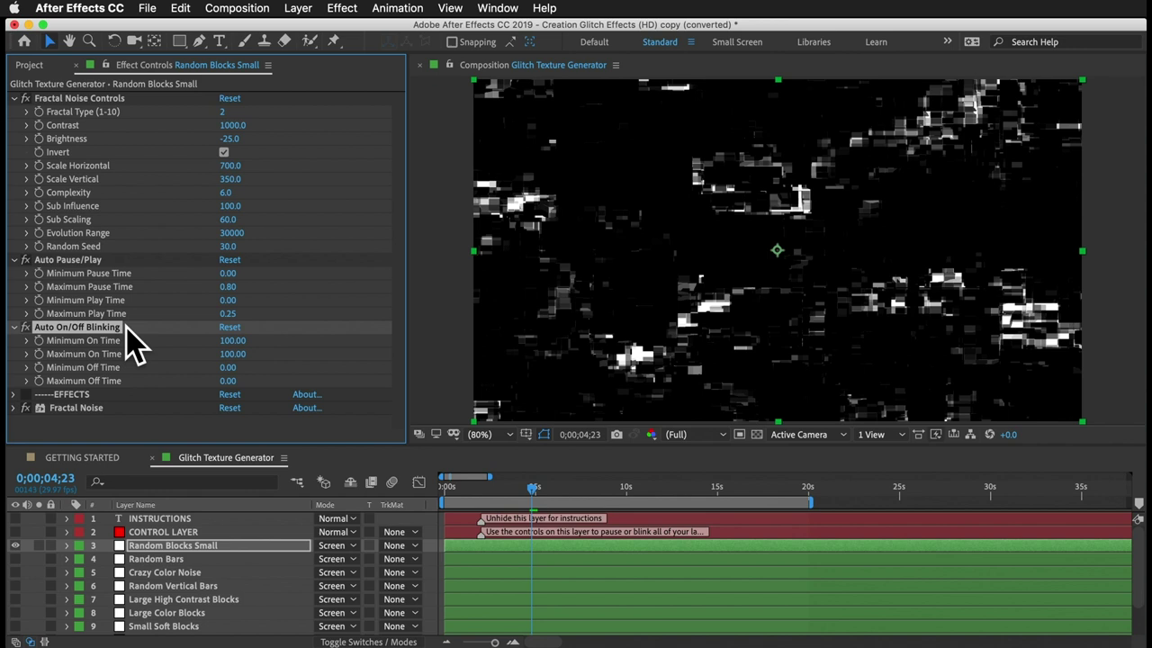
{"action": "left_click", "coordinate": [74, 260]}
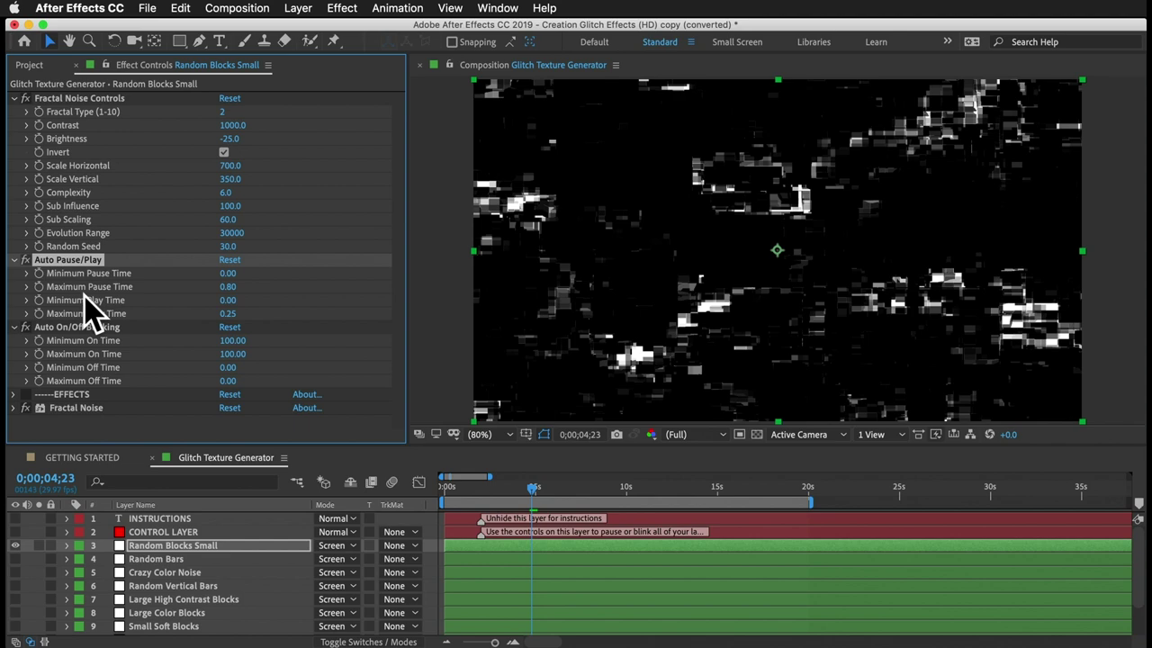
{"action": "key", "text": "space"}
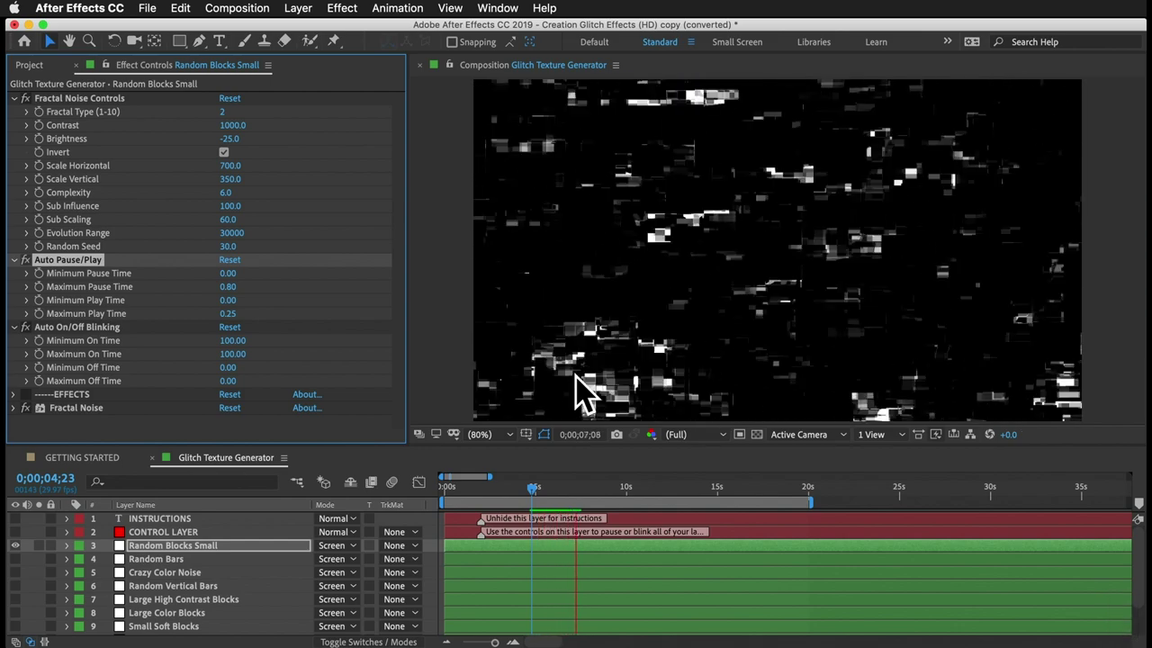
{"action": "key", "text": "space"}
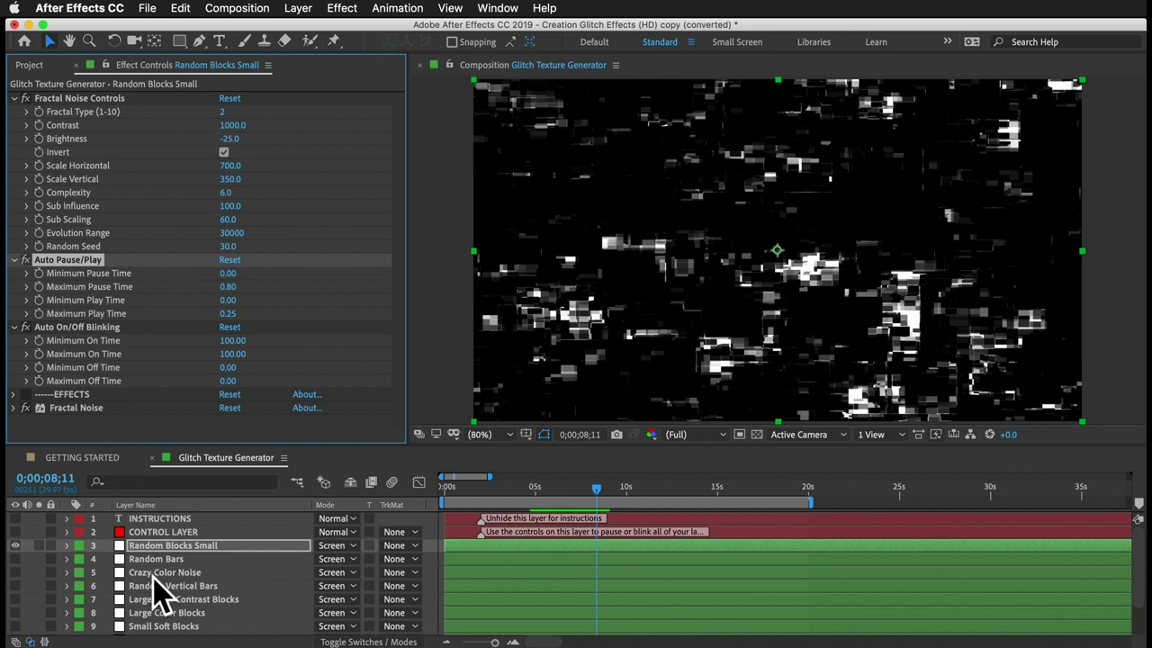
- Review the CONTROL LAYER's Auto On/Off Blinking and Auto Pause/Play controls, and show the Random Bars and Random Vertical Bars layers
{"action": "left_click", "coordinate": [162, 532]}
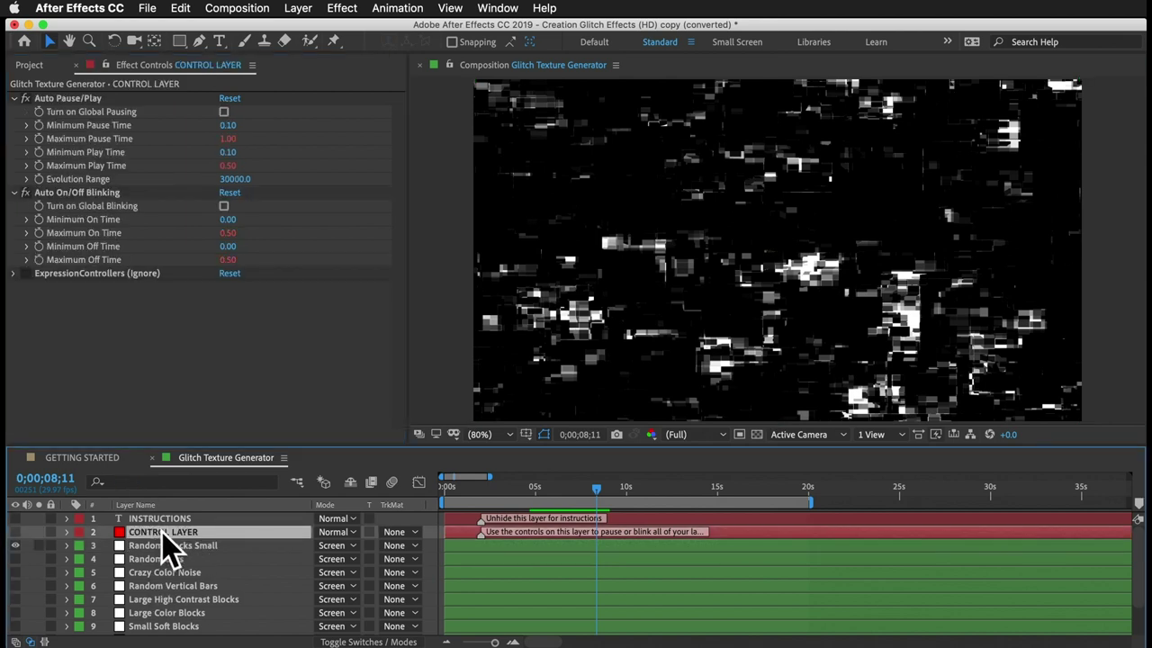
{"action": "left_click", "coordinate": [78, 193]}
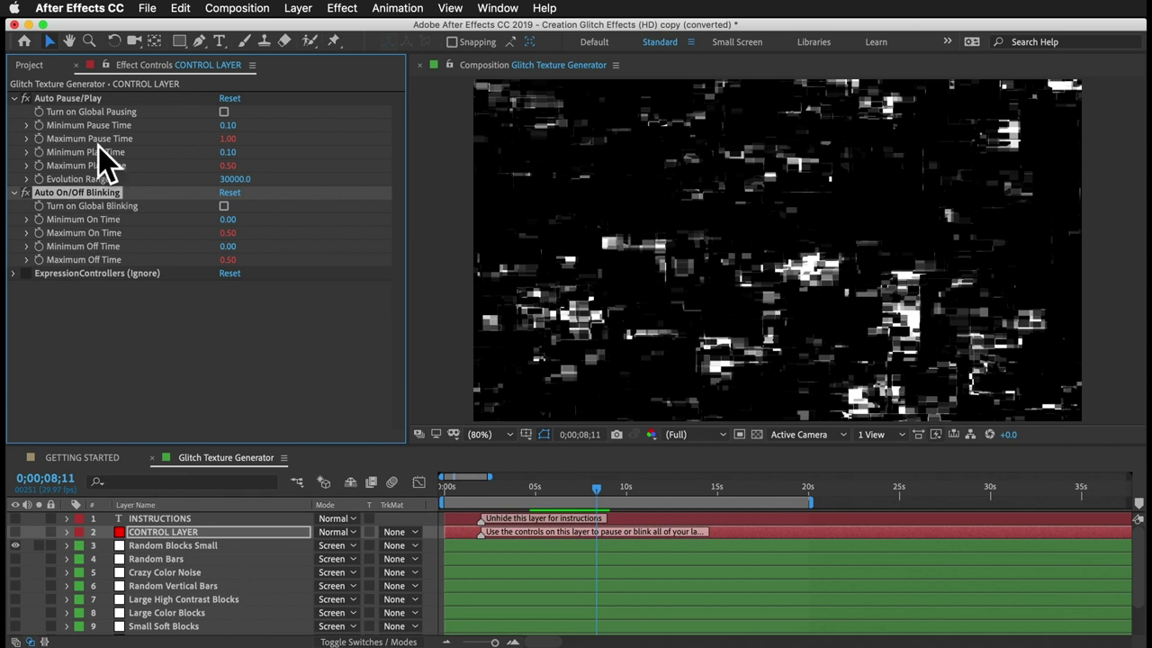
{"action": "left_click", "coordinate": [90, 99]}
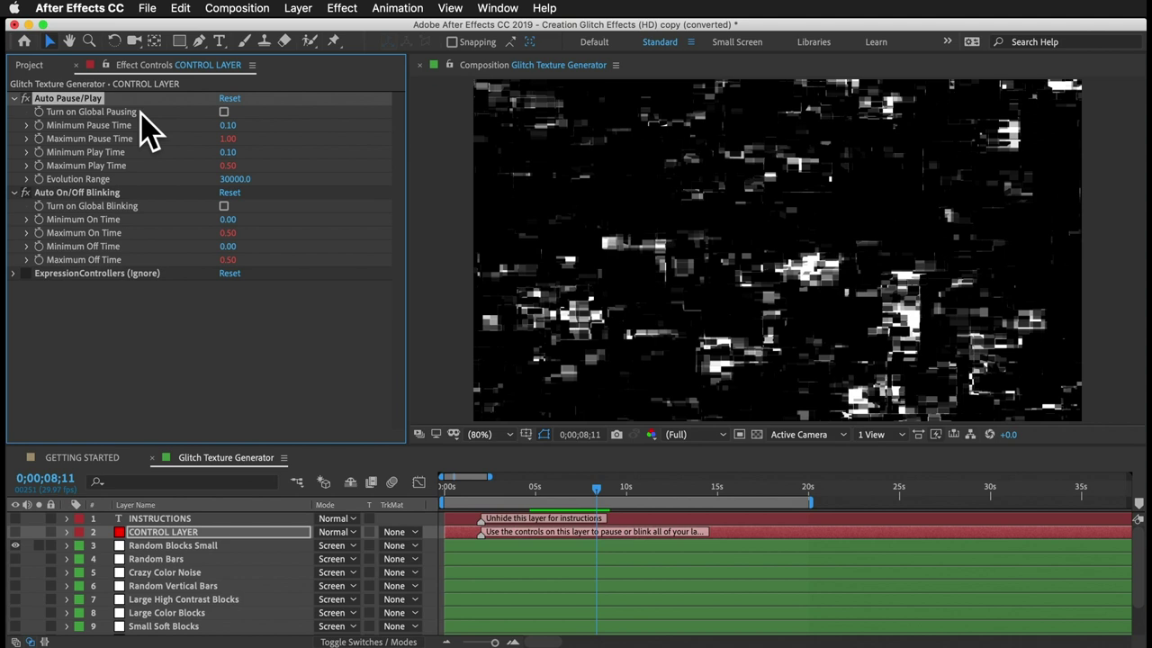
{"action": "left_click", "coordinate": [14, 559]}
{"action": "left_click", "coordinate": [15, 586]}
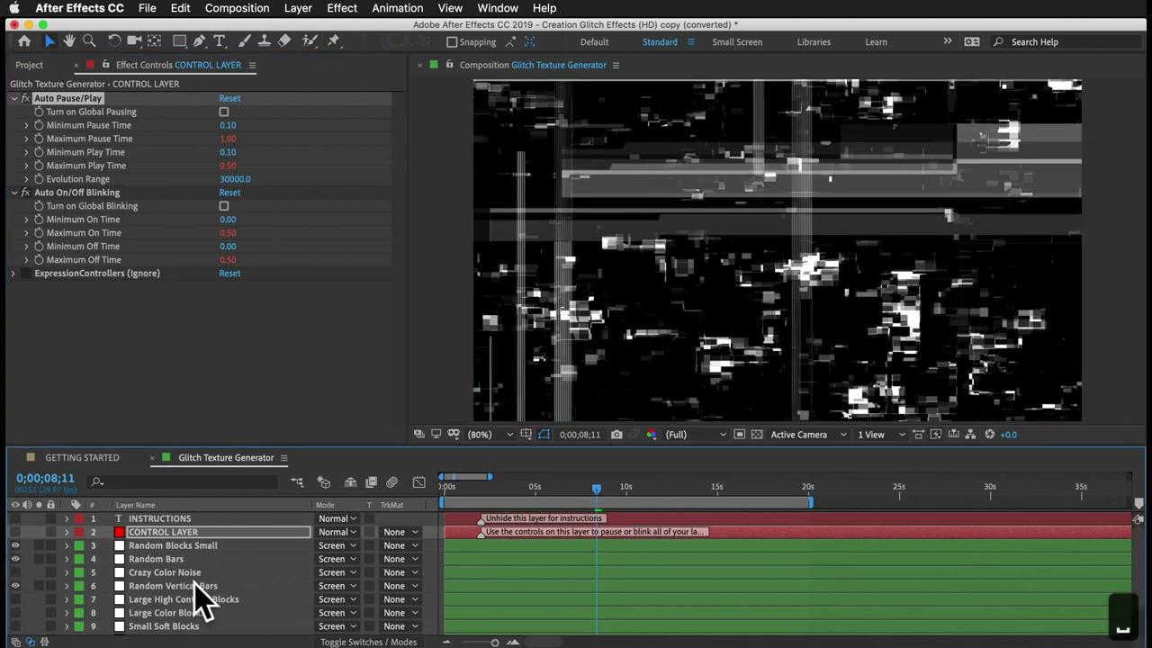
- Preview the Glitch Texture Generator composition and turn on Global Blinking and Global Pausing on its CONTROL LAYER
{"action": "key", "text": "space"}
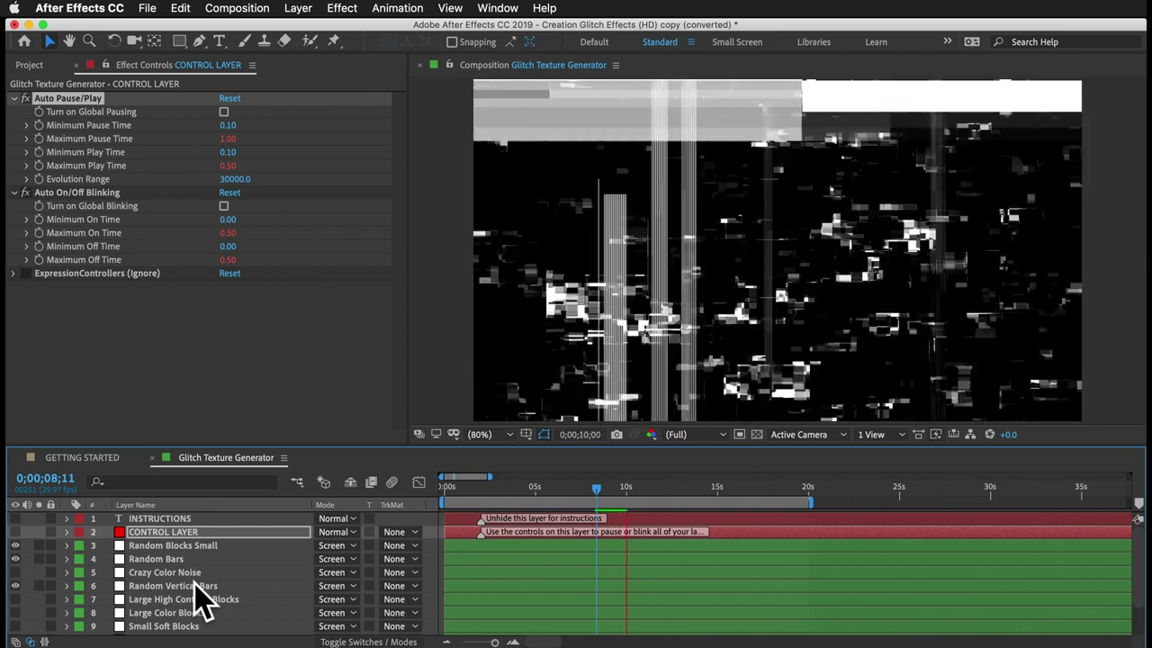
{"action": "key", "text": "space"}
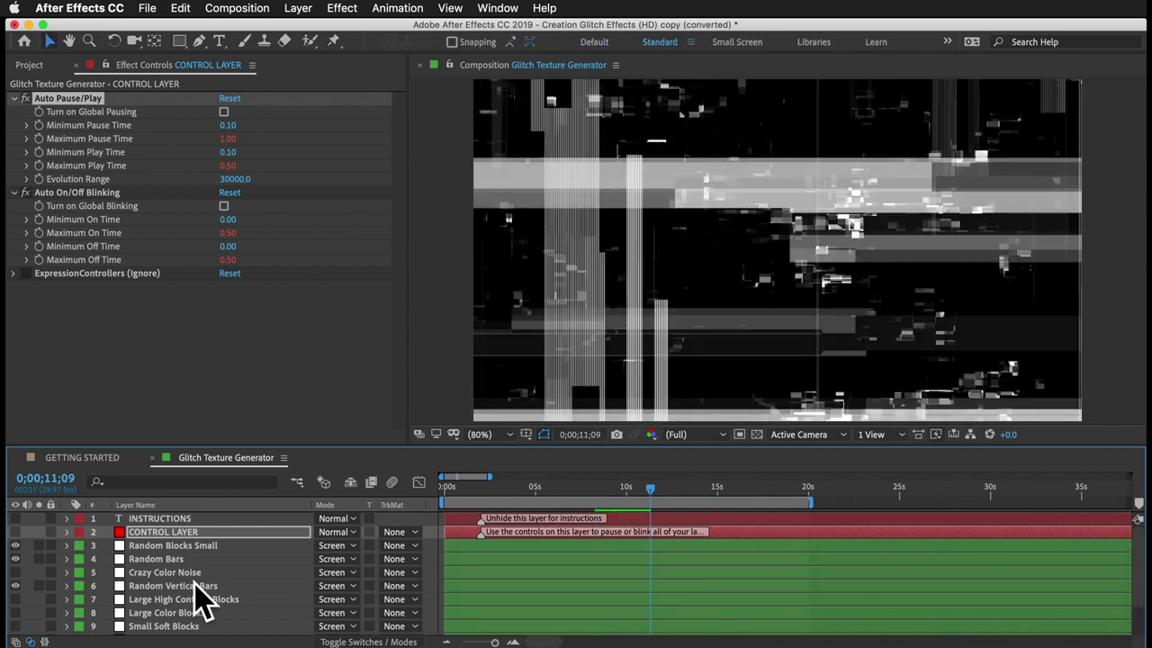
{"action": "left_click", "coordinate": [223, 206]}
{"action": "left_click", "coordinate": [223, 111]}
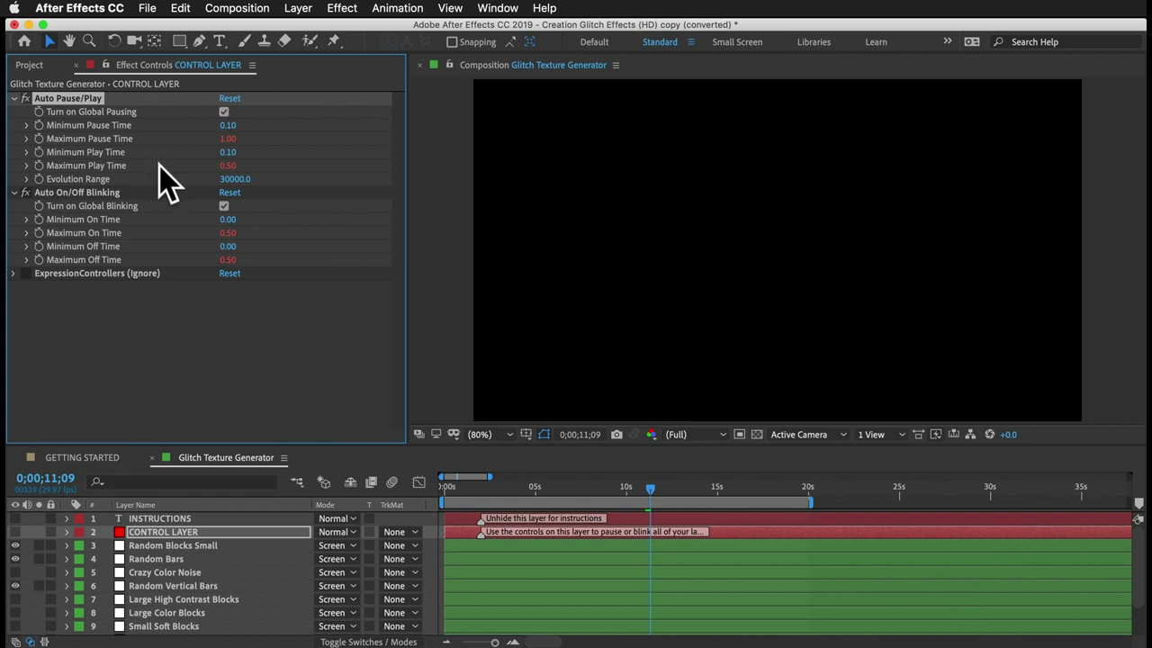
- Open the Glitch Texture Preset 1 composition and set the Random Bars layer's Fractal Noise Controls Brightness to -275
{"action": "left_click", "coordinate": [30, 65]}
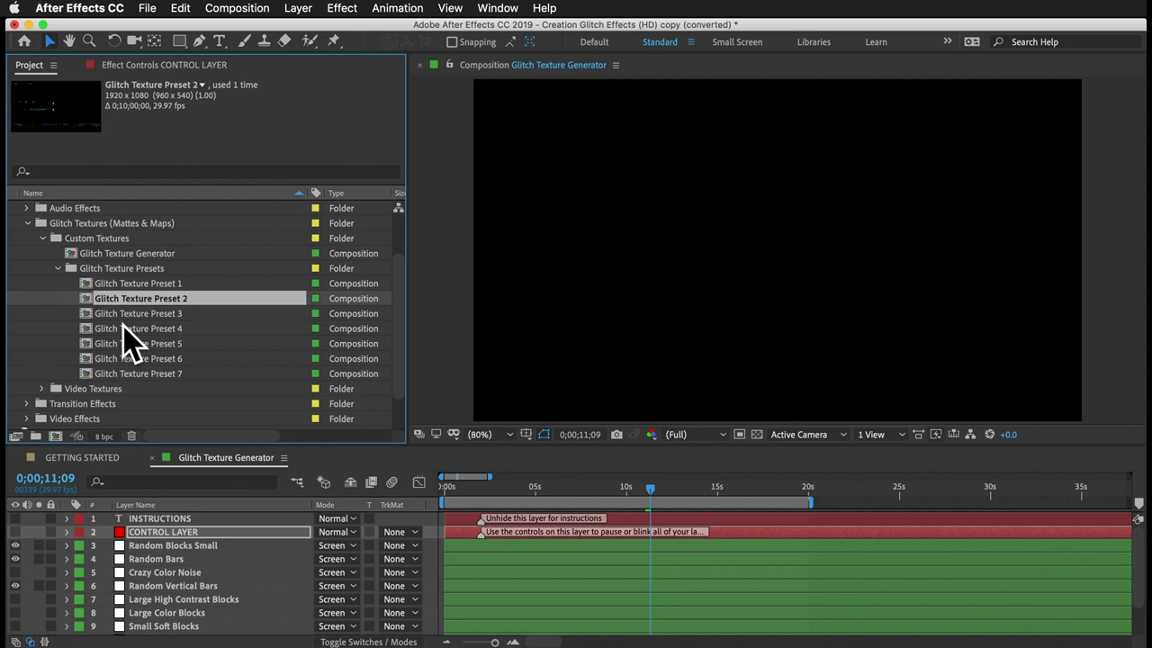
{"action": "double_click", "coordinate": [127, 285]}
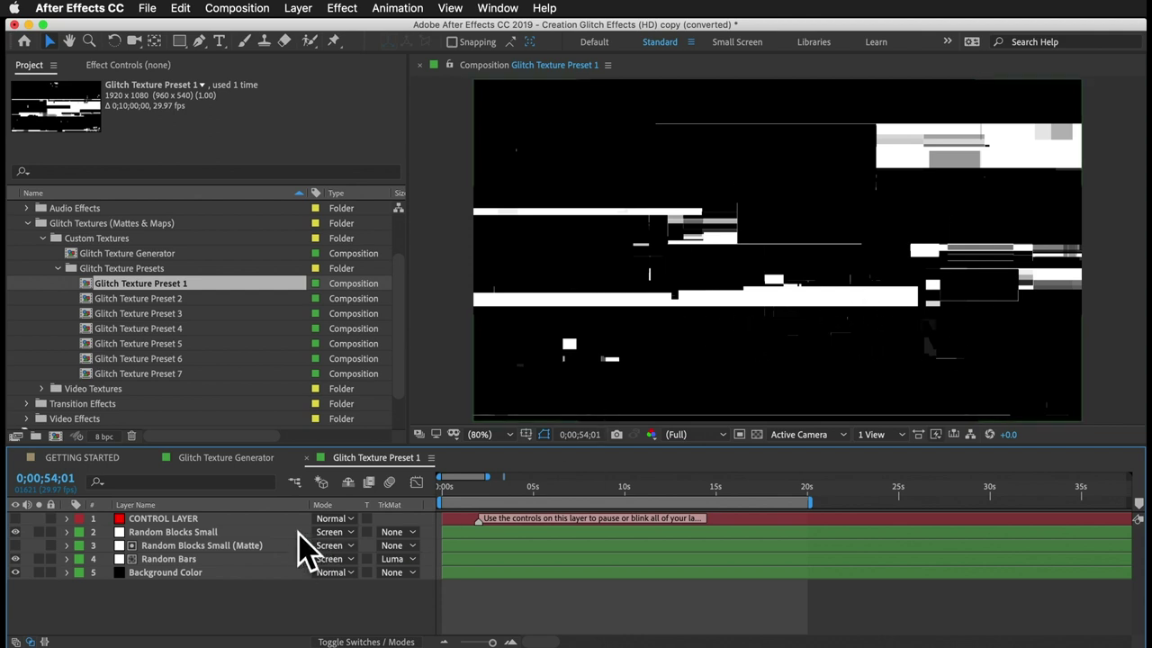
{"action": "left_click", "coordinate": [187, 559]}
{"action": "left_click", "coordinate": [171, 67]}
{"action": "left_click_drag", "start_coordinate": [222, 140], "coordinate": [172, 142]}
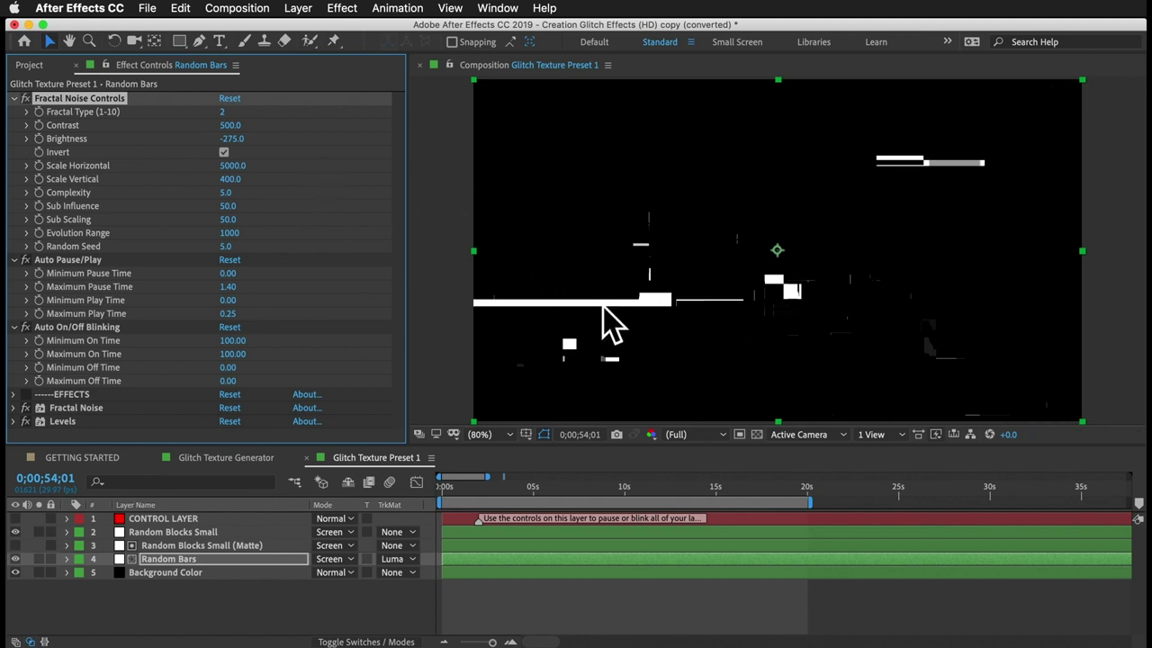
- Expand the Video Effects folder of Build Your Own Glitch and open the Copy/Paste Effects Preview composition
{"action": "left_click", "coordinate": [29, 65]}
{"action": "left_click", "coordinate": [27, 223]}
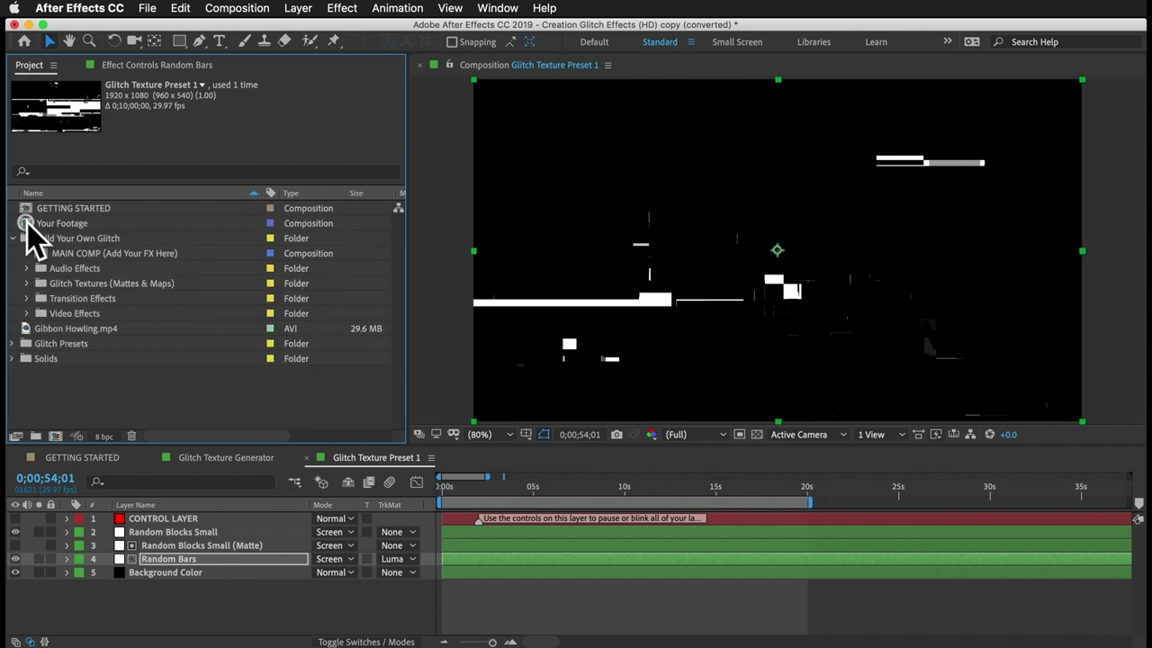
{"action": "left_click", "coordinate": [67, 314]}
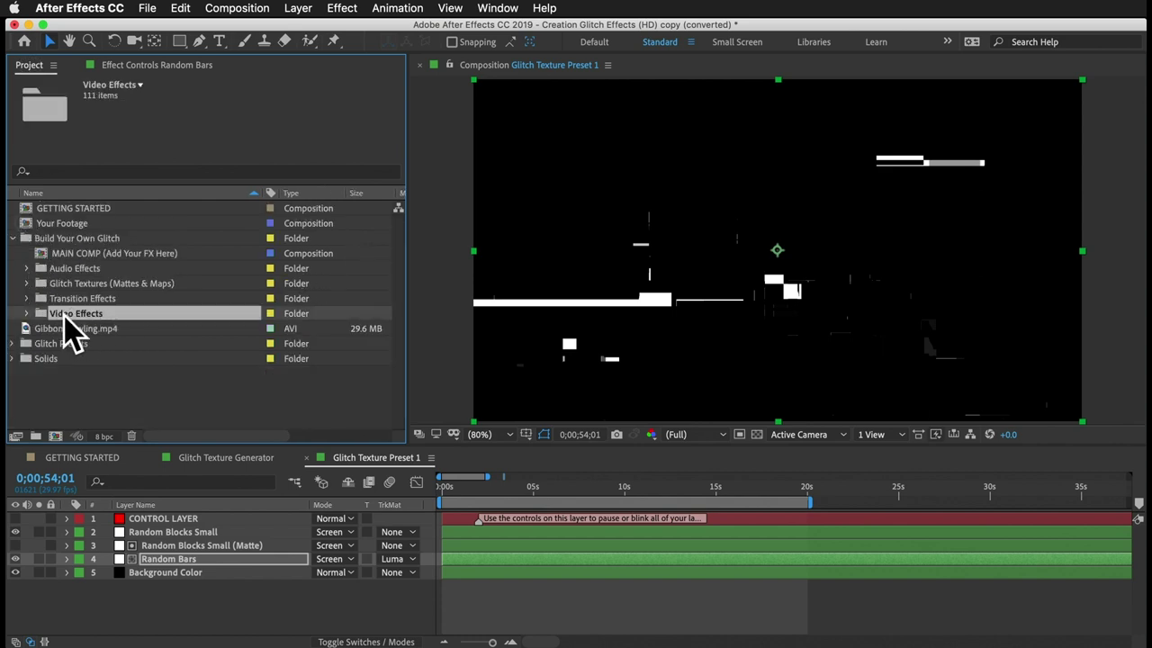
{"action": "left_click", "coordinate": [25, 313]}
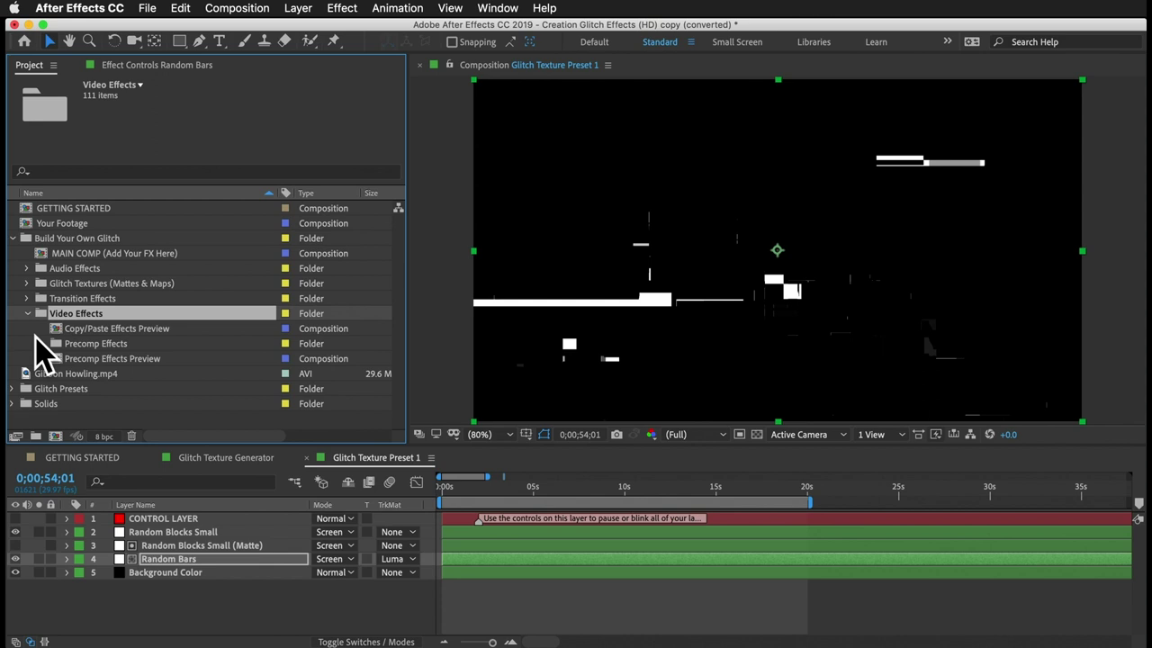
{"action": "left_click", "coordinate": [112, 328]}
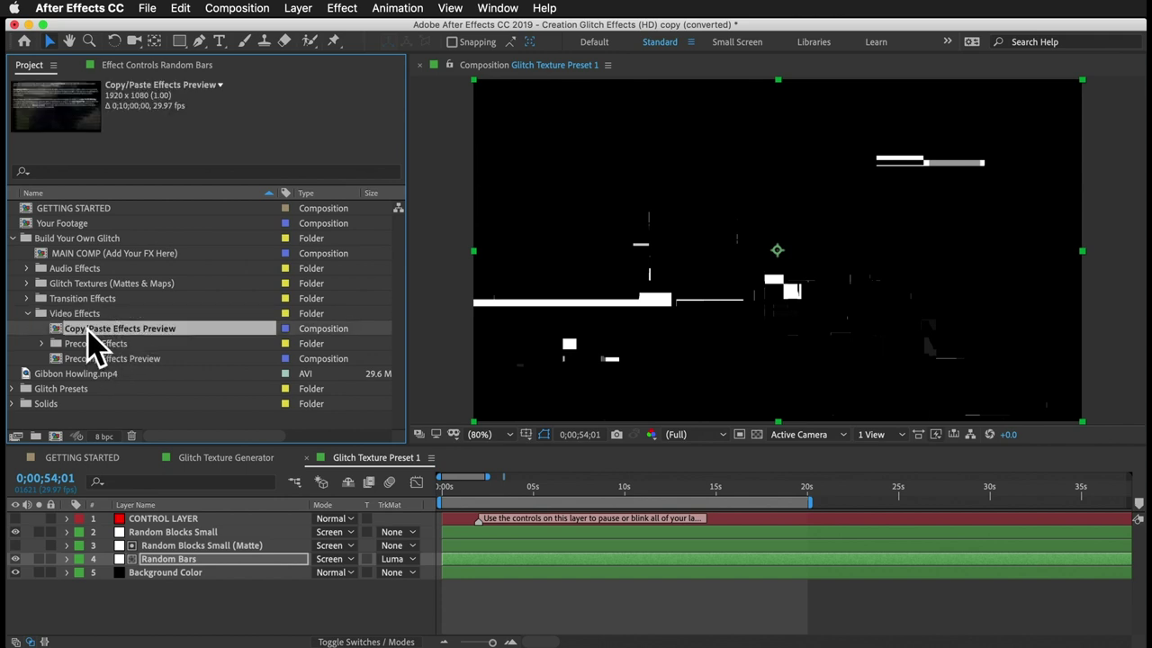
{"action": "left_click", "coordinate": [96, 343]}
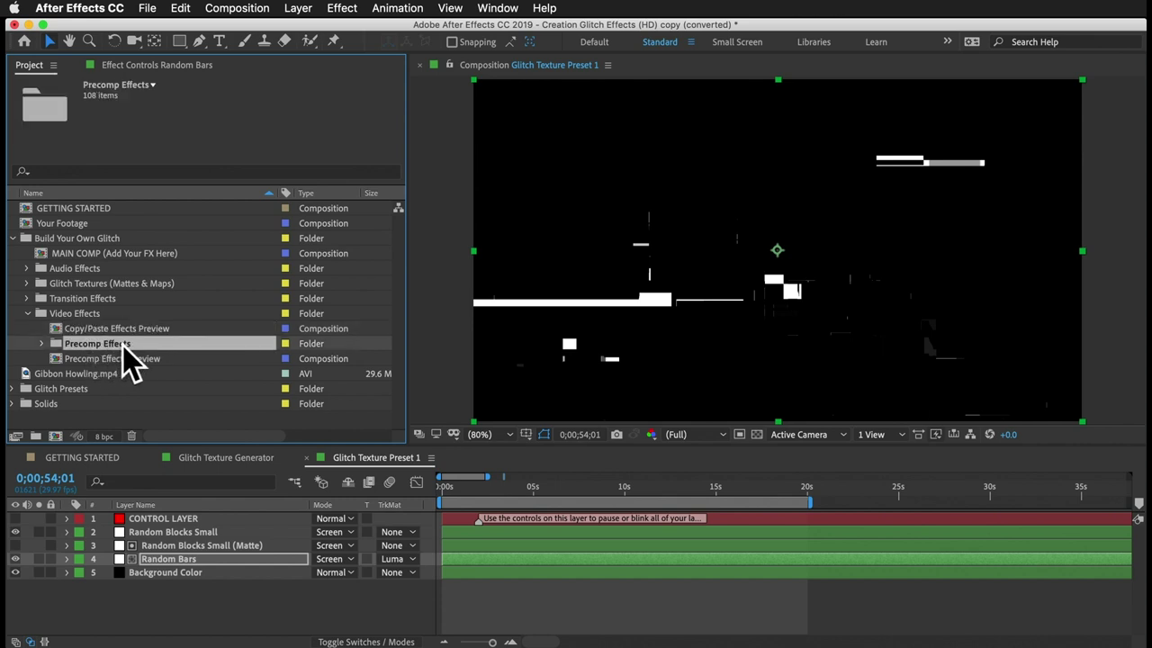
{"action": "double_click", "coordinate": [121, 330]}
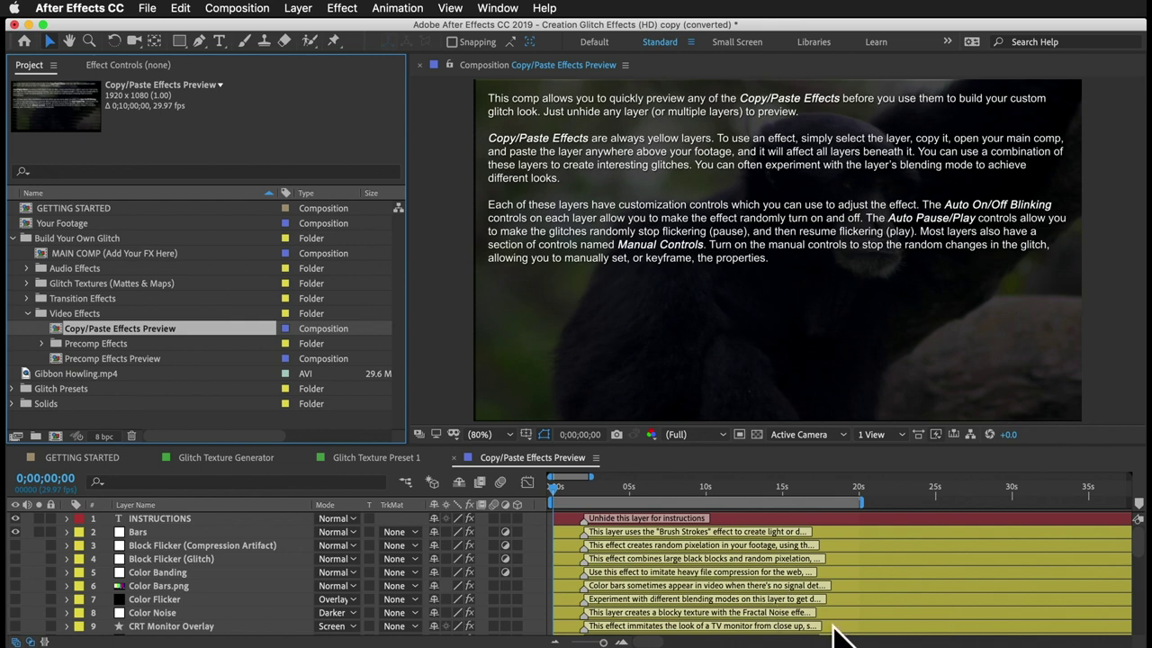
- Hide the INSTRUCTIONS layer and select the Your Footage layer at the end of the layer stack
{"action": "left_click", "coordinate": [14, 518]}
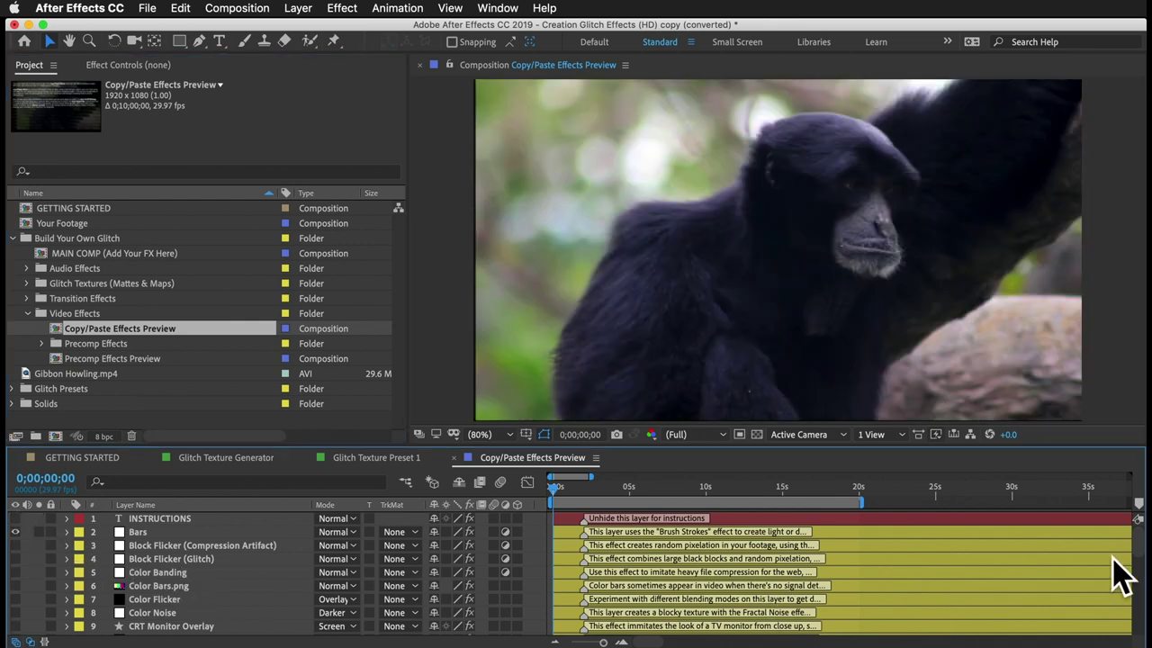
{"action": "left_click_drag", "start_coordinate": [1139, 570], "coordinate": [1140, 636]}
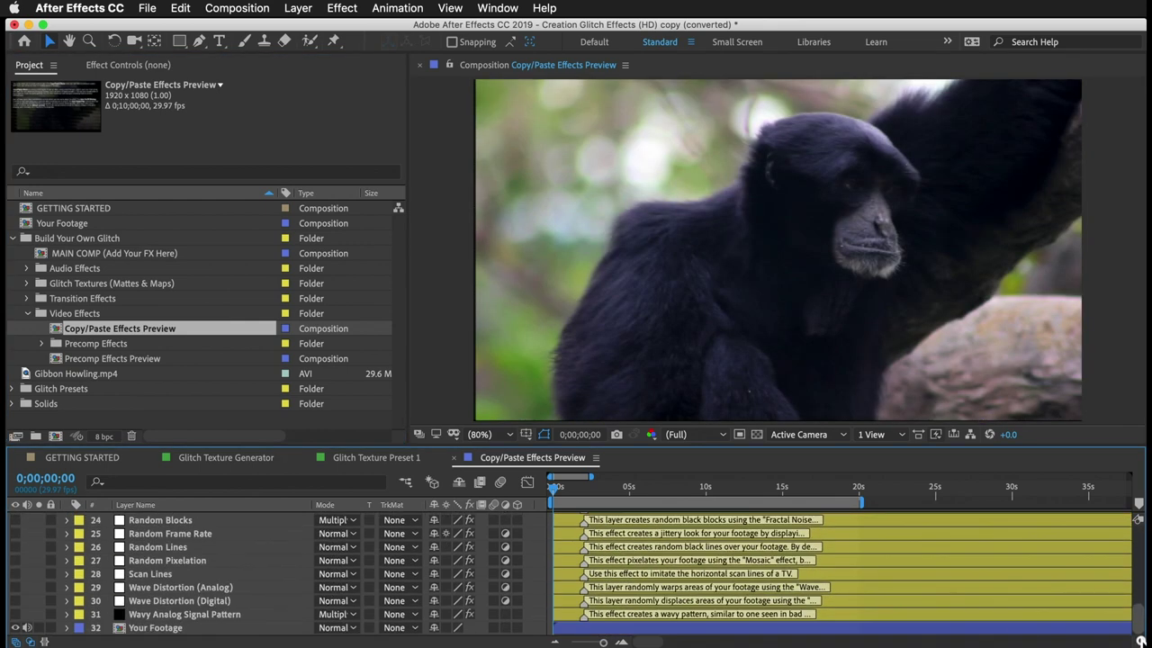
{"action": "left_click", "coordinate": [192, 629]}
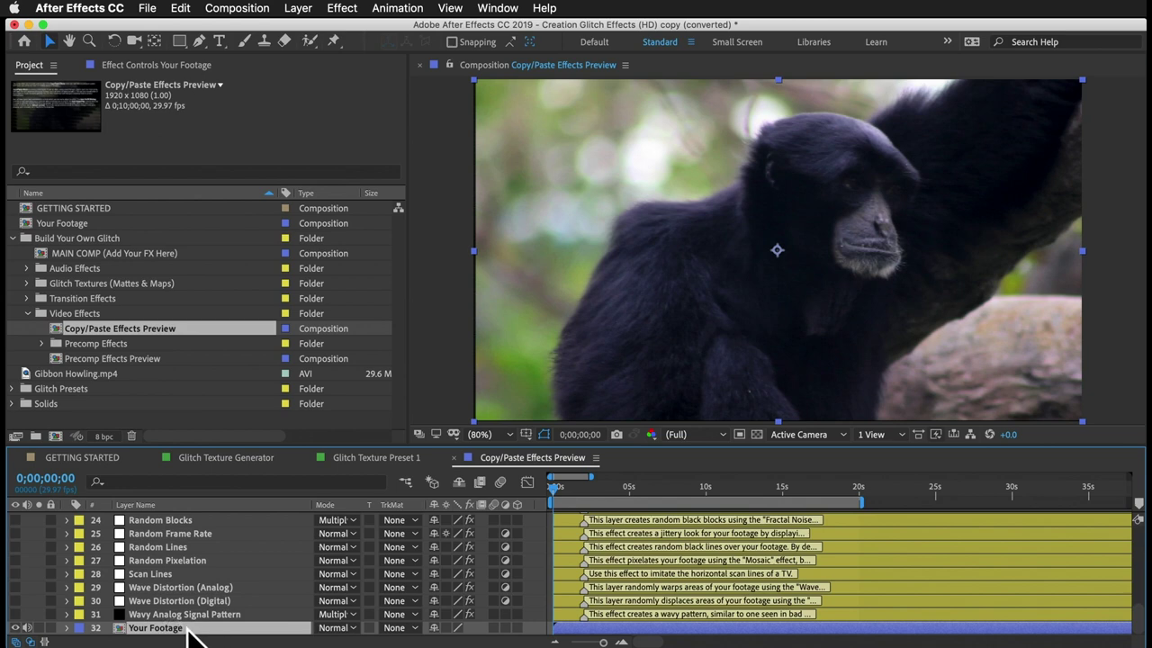
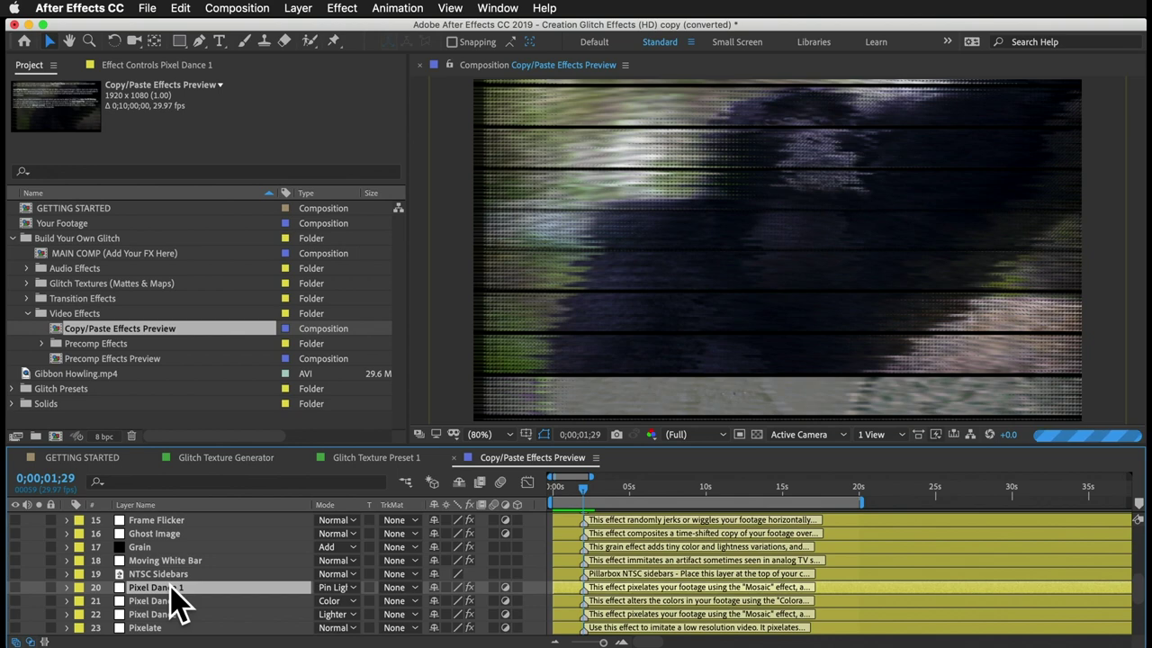
- Examine the Auto On/Off Blinking and Auto Pause/Play controls of Pixel Dance 1 and expand its Mosaic effect
{"action": "left_click", "coordinate": [140, 63]}
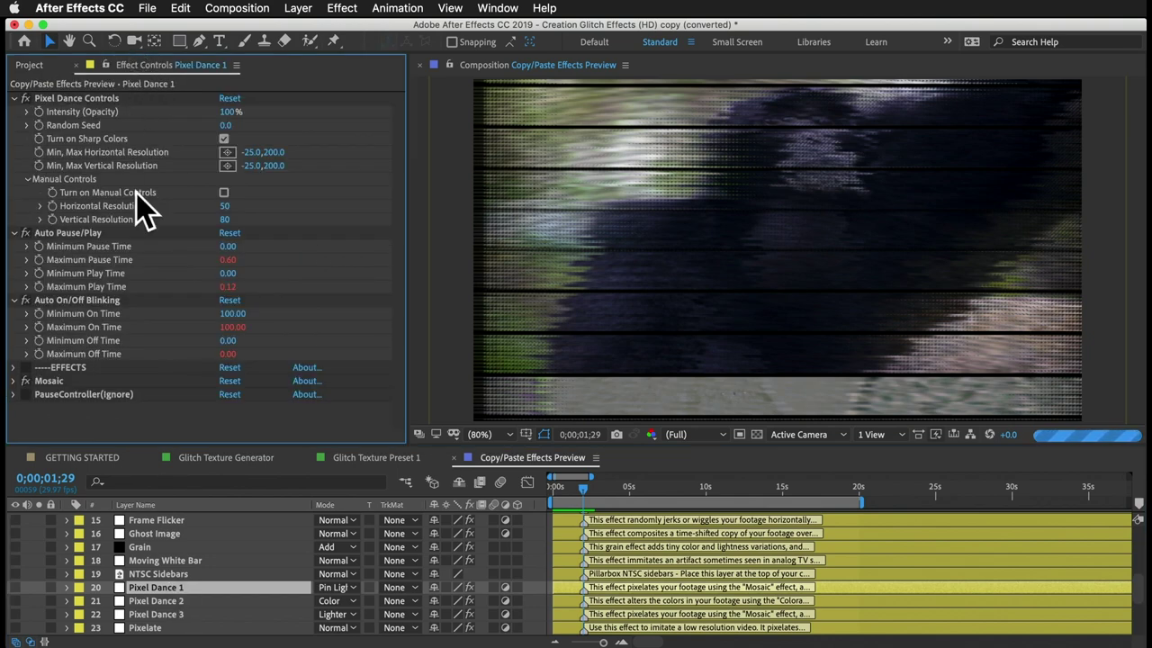
{"action": "left_click", "coordinate": [101, 299]}
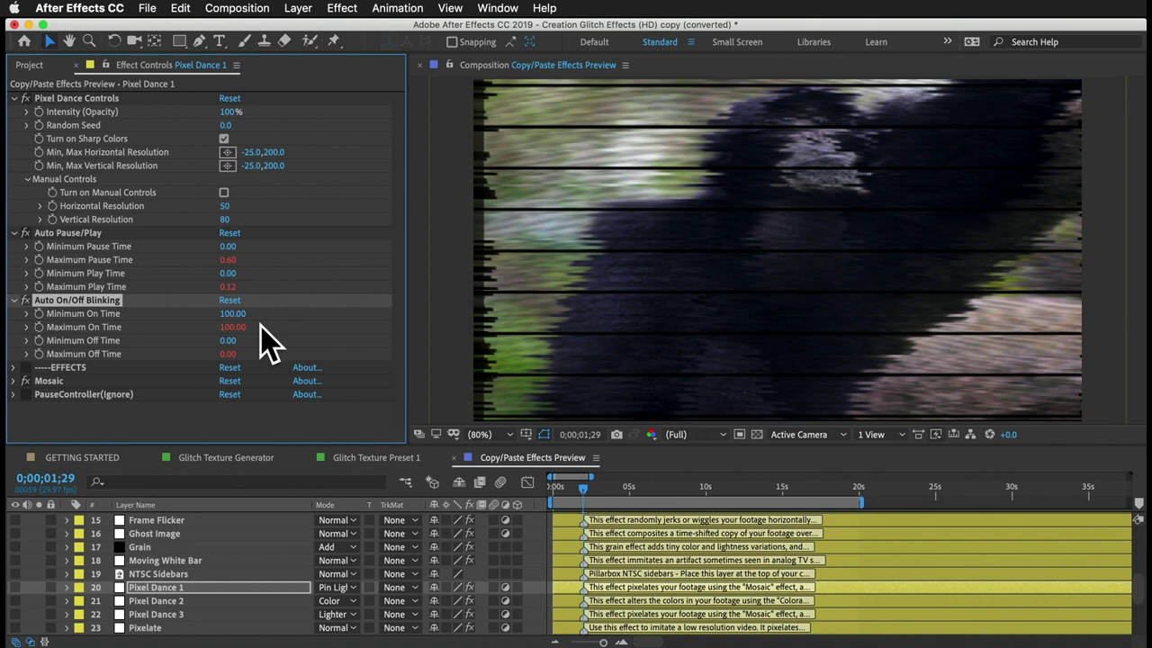
{"action": "left_click", "coordinate": [90, 232]}
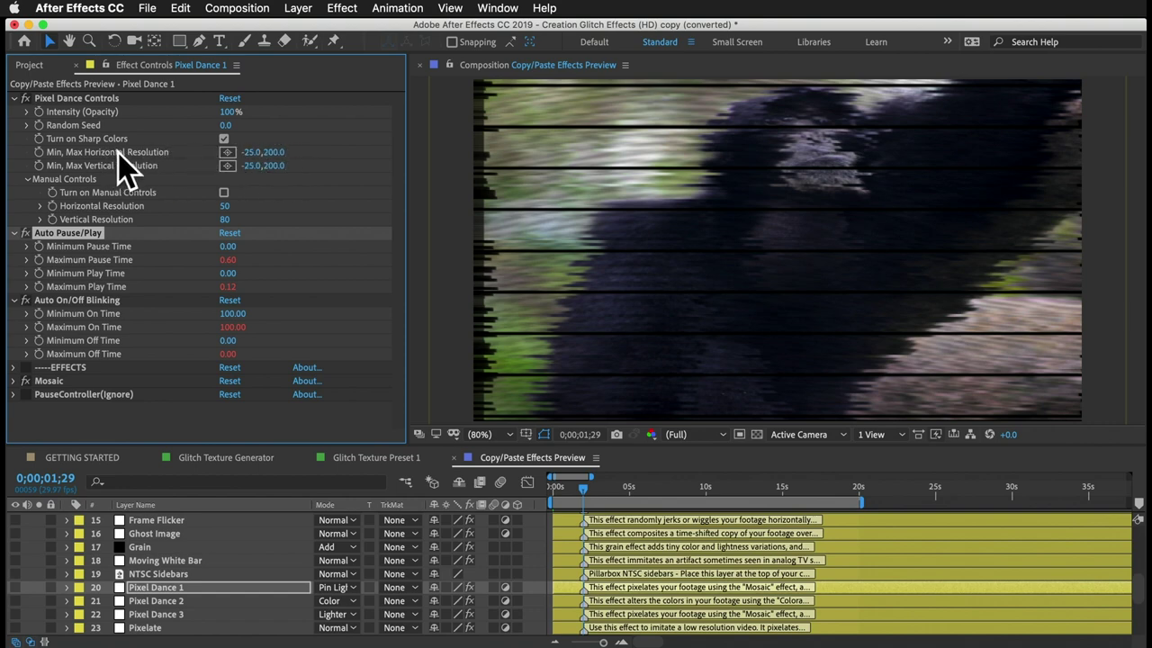
{"action": "left_click", "coordinate": [15, 381]}
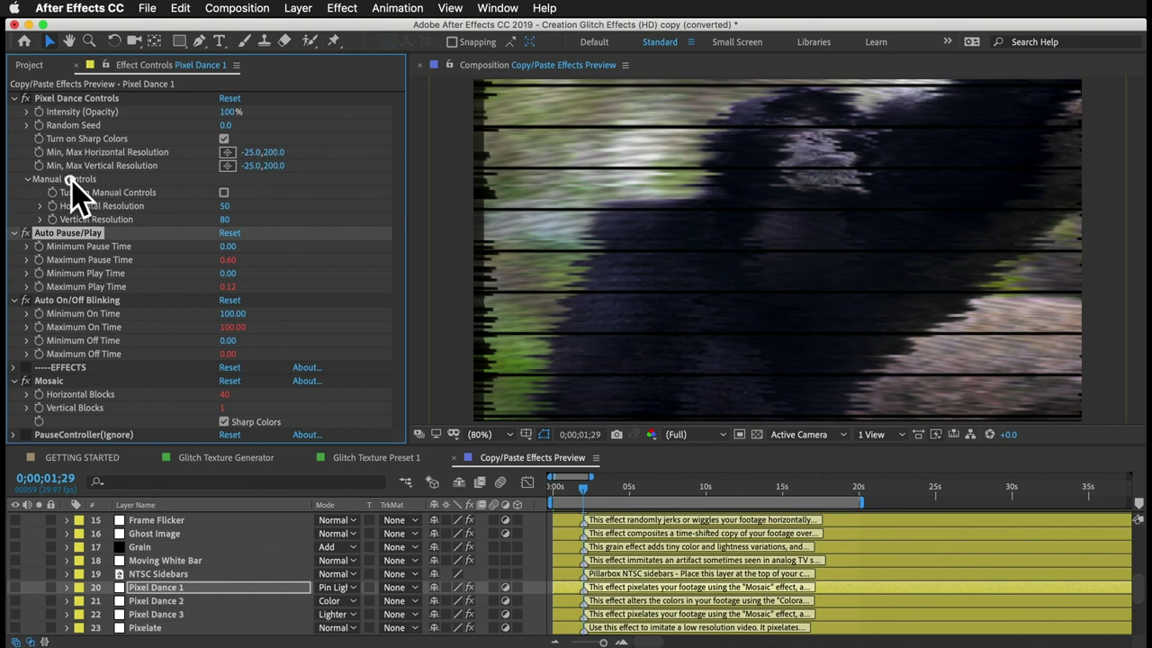
- Turn on Manual Controls in the Pixel Dance Controls of the Pixel Dance 1 layer
{"action": "left_click", "coordinate": [28, 179]}
{"action": "left_click", "coordinate": [28, 179]}
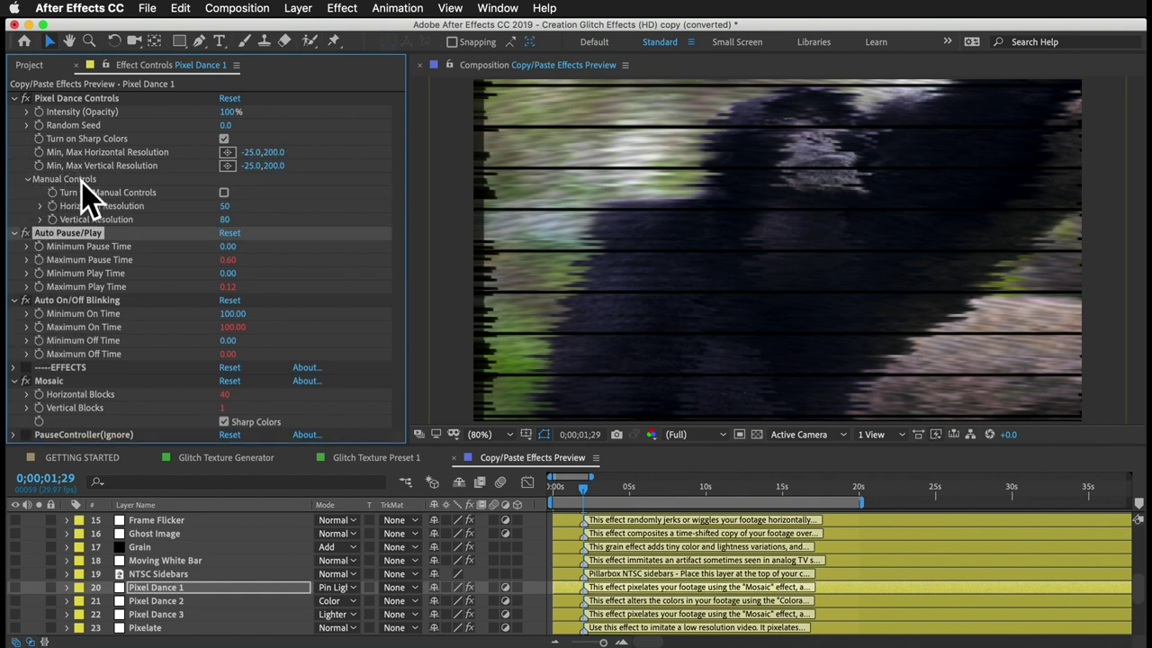
{"action": "left_click", "coordinate": [224, 193]}
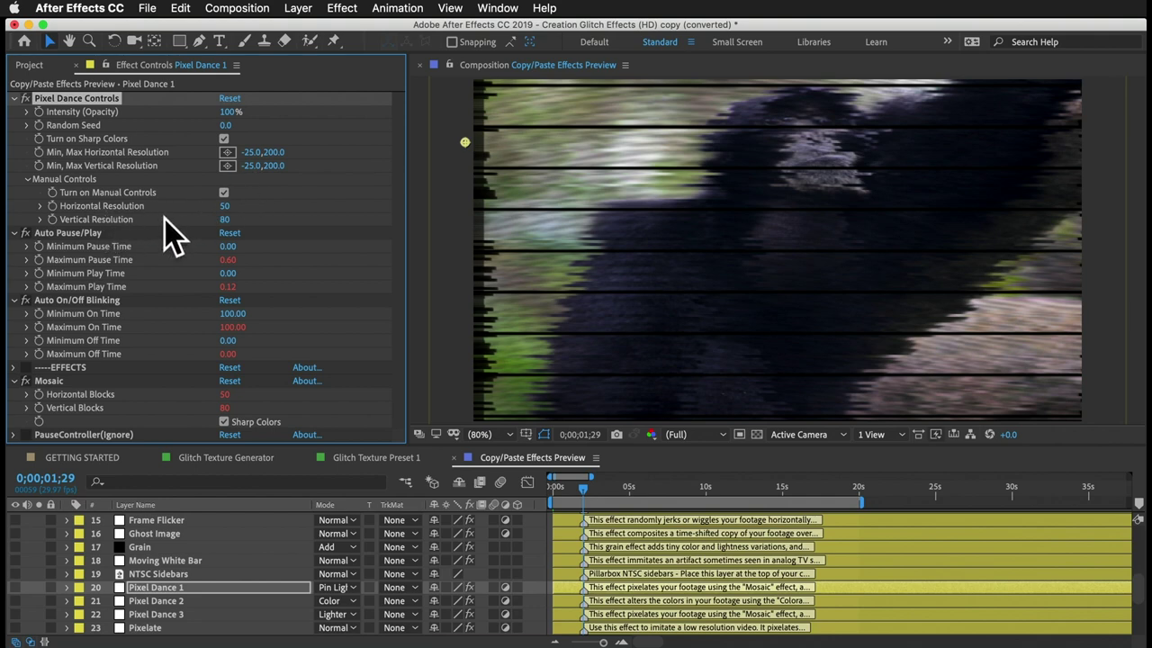
{"action": "left_click", "coordinate": [52, 206]}
{"action": "double_click", "coordinate": [580, 593]}
{"action": "scroll", "coordinate": [763, 279], "scroll_direction": "down", "scroll_amount": 3}
{"action": "scroll", "coordinate": [763, 279], "scroll_direction": "down", "scroll_amount": 2}
{"action": "left_click", "coordinate": [861, 369]}
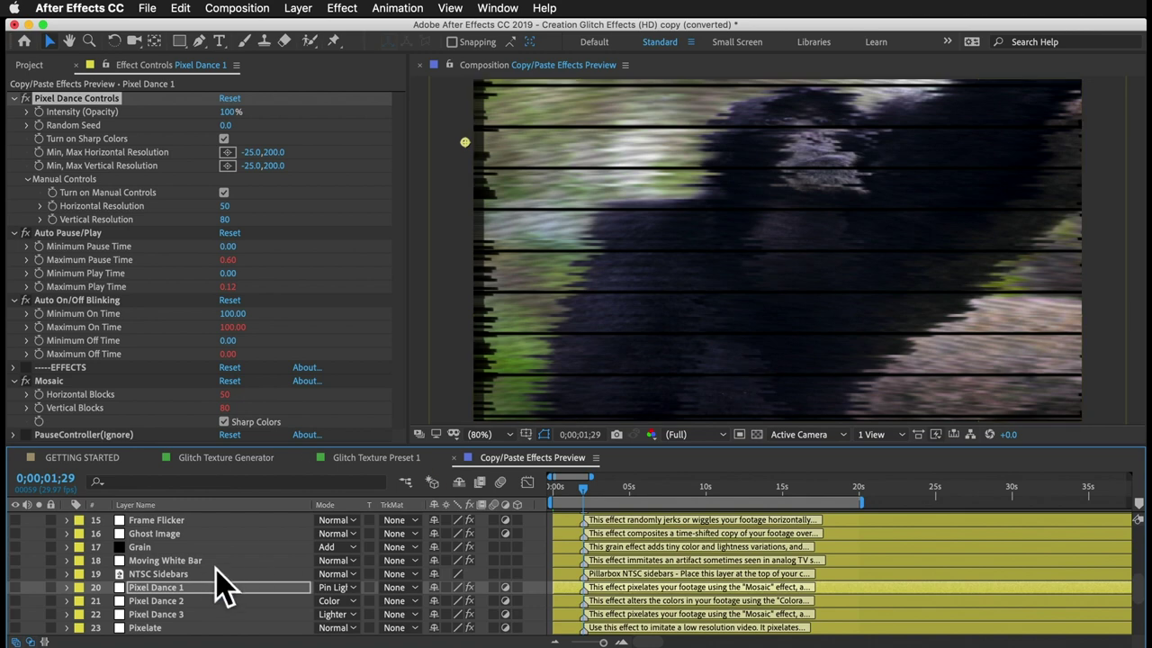
- Close the Glitch Texture Preset 1, Glitch Texture Generator and Copy/Paste Effects Preview compositions, keeping only GETTING STARTED open
{"action": "left_click", "coordinate": [360, 457]}
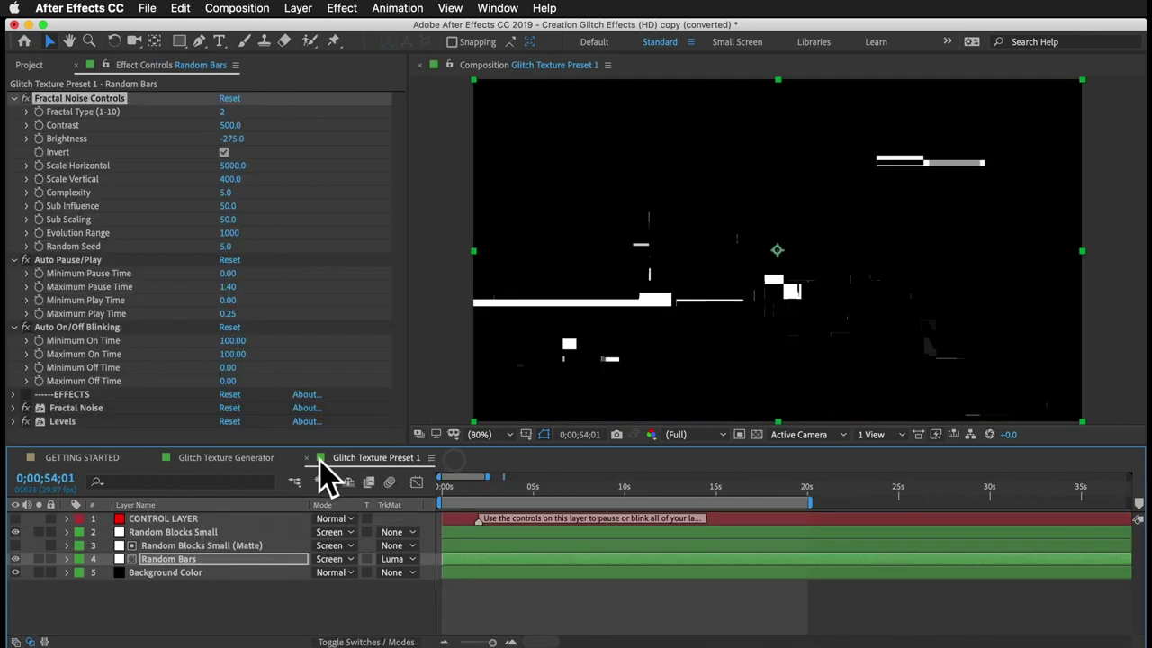
{"action": "left_click", "coordinate": [307, 457]}
{"action": "left_click", "coordinate": [154, 457]}
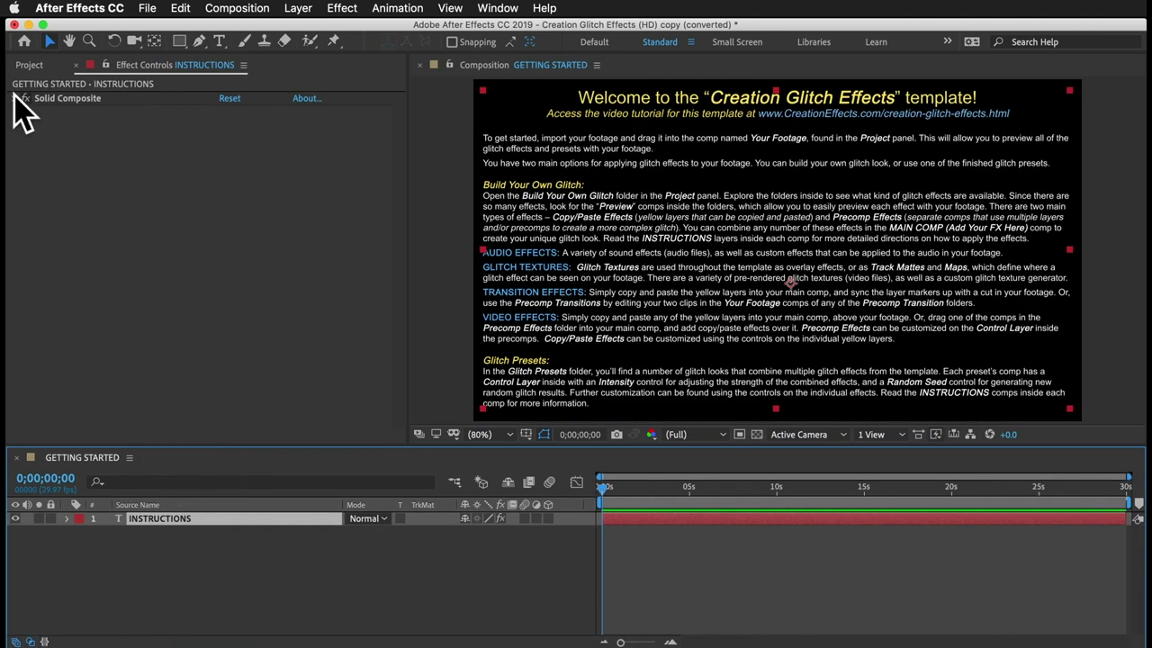
- Expand the Precomp Effects folder, its Time Displacement folder and the Precomps subfolder inside it
{"action": "left_click", "coordinate": [28, 65]}
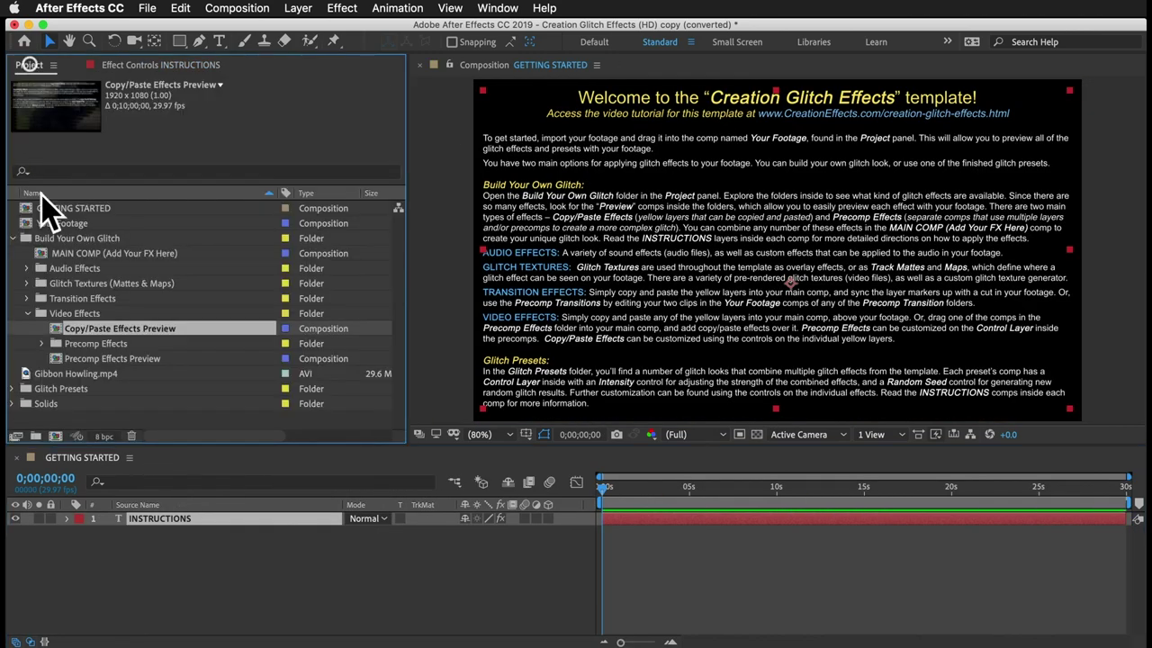
{"action": "left_click", "coordinate": [85, 345]}
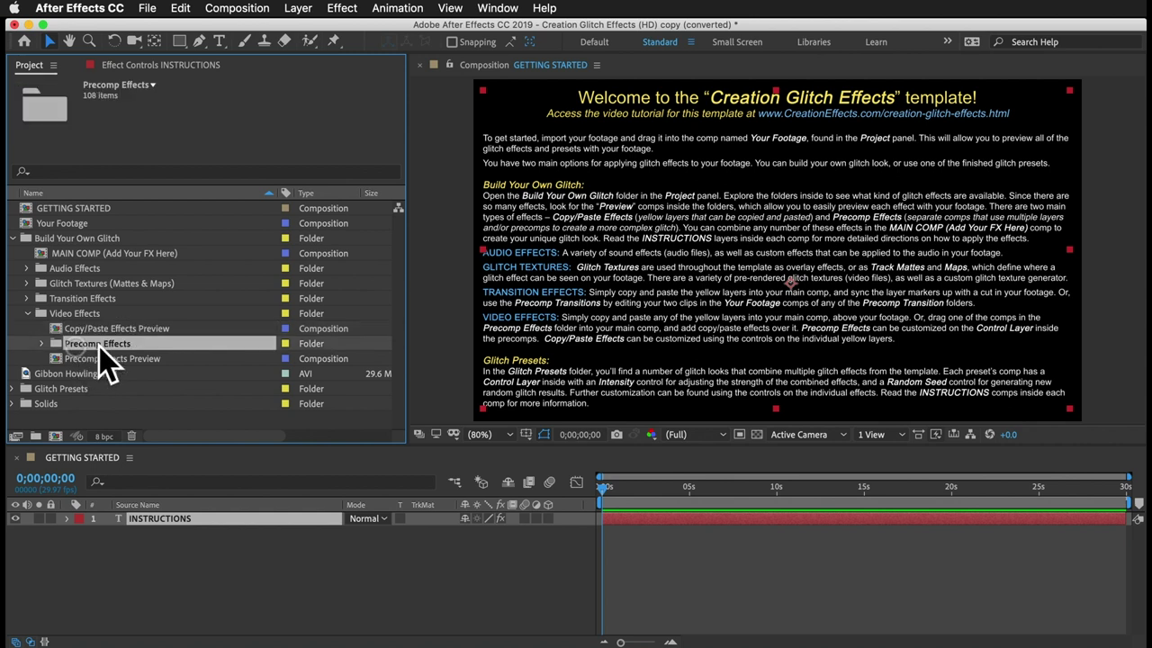
{"action": "left_click", "coordinate": [38, 345]}
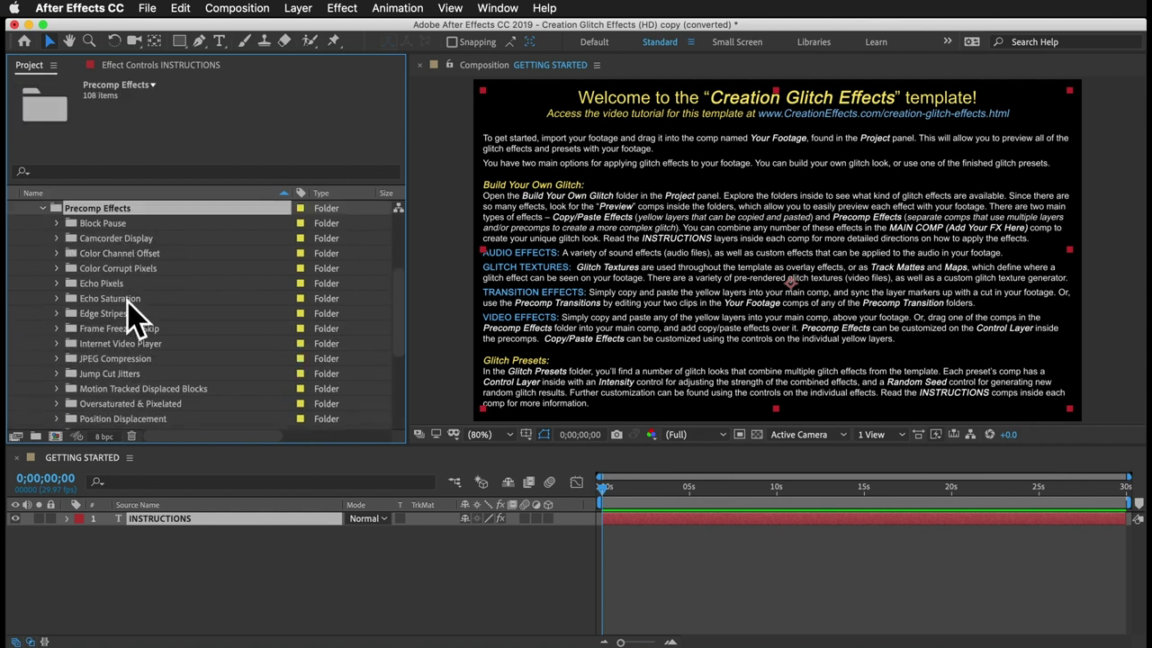
{"action": "scroll", "coordinate": [133, 320], "scroll_direction": "down", "scroll_amount": 5}
{"action": "scroll", "coordinate": [133, 333], "scroll_direction": "up", "scroll_amount": 3}
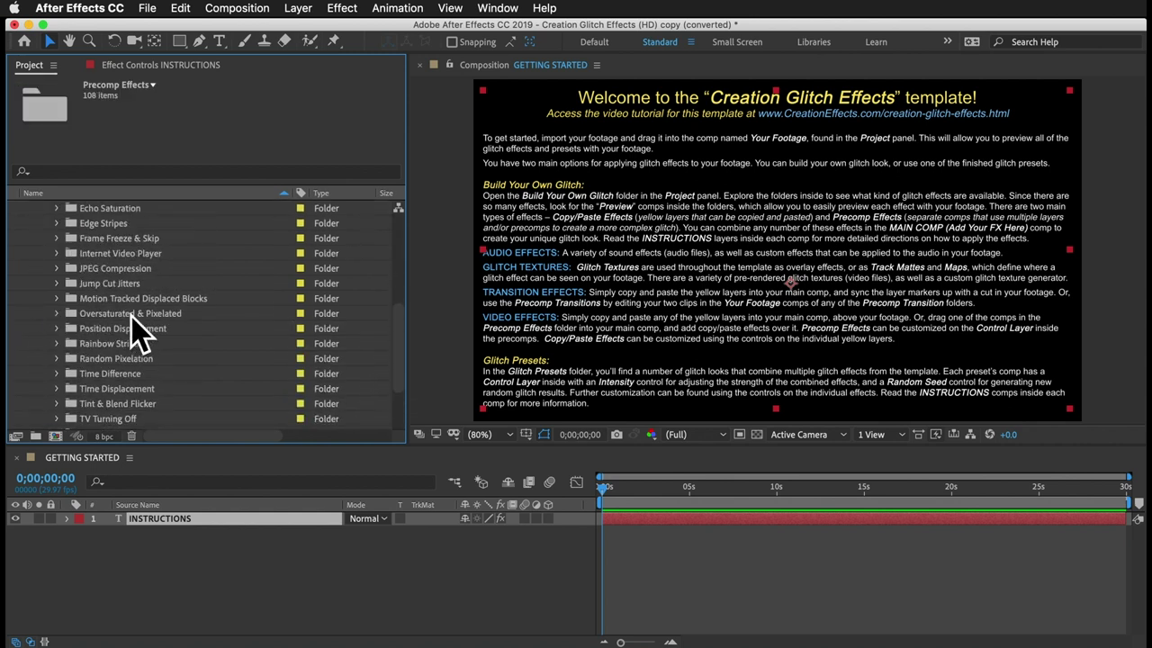
{"action": "left_click", "coordinate": [63, 389]}
{"action": "left_click", "coordinate": [56, 389]}
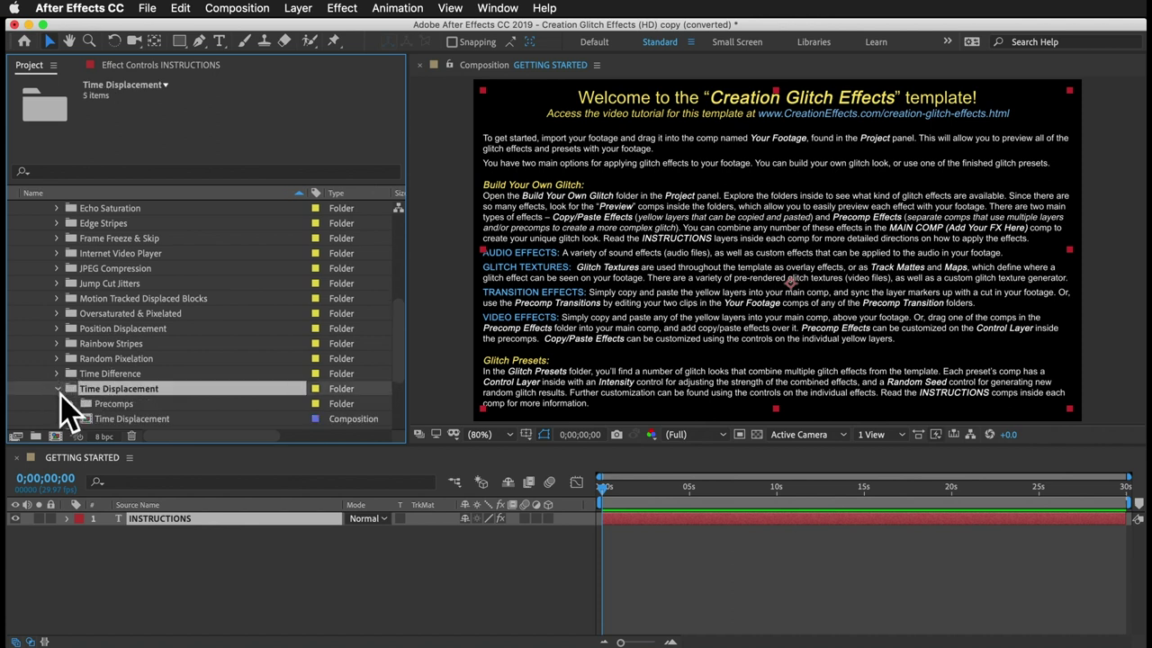
{"action": "scroll", "coordinate": [61, 391], "scroll_direction": "down", "scroll_amount": 3}
{"action": "left_click", "coordinate": [74, 327]}
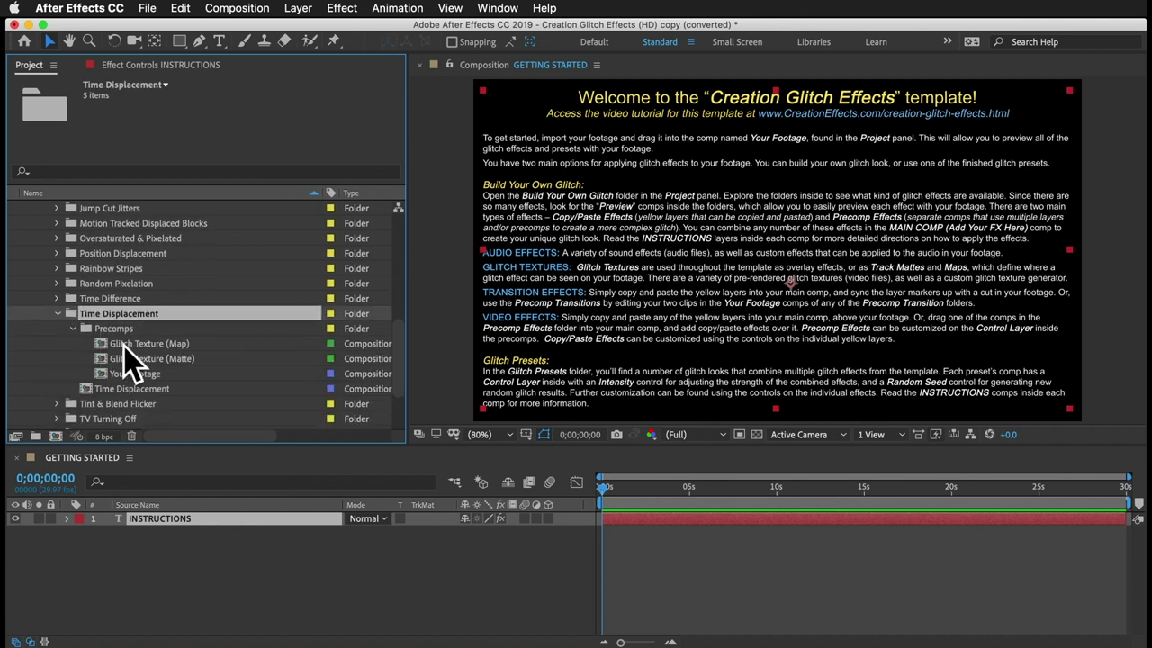
- Compare the Your Footage composition in Time Displacement's Precomps folder with the main Your Footage composition of the project
{"action": "left_click", "coordinate": [144, 374]}
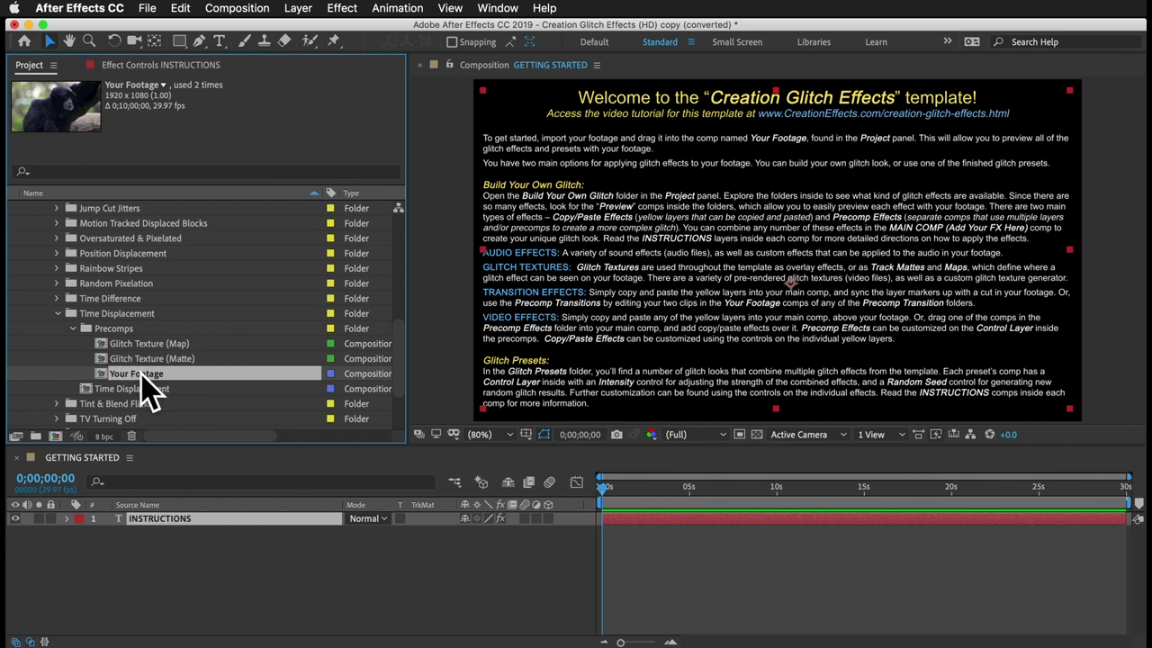
{"action": "scroll", "coordinate": [144, 389], "scroll_direction": "up", "scroll_amount": 10}
{"action": "left_click", "coordinate": [45, 224]}
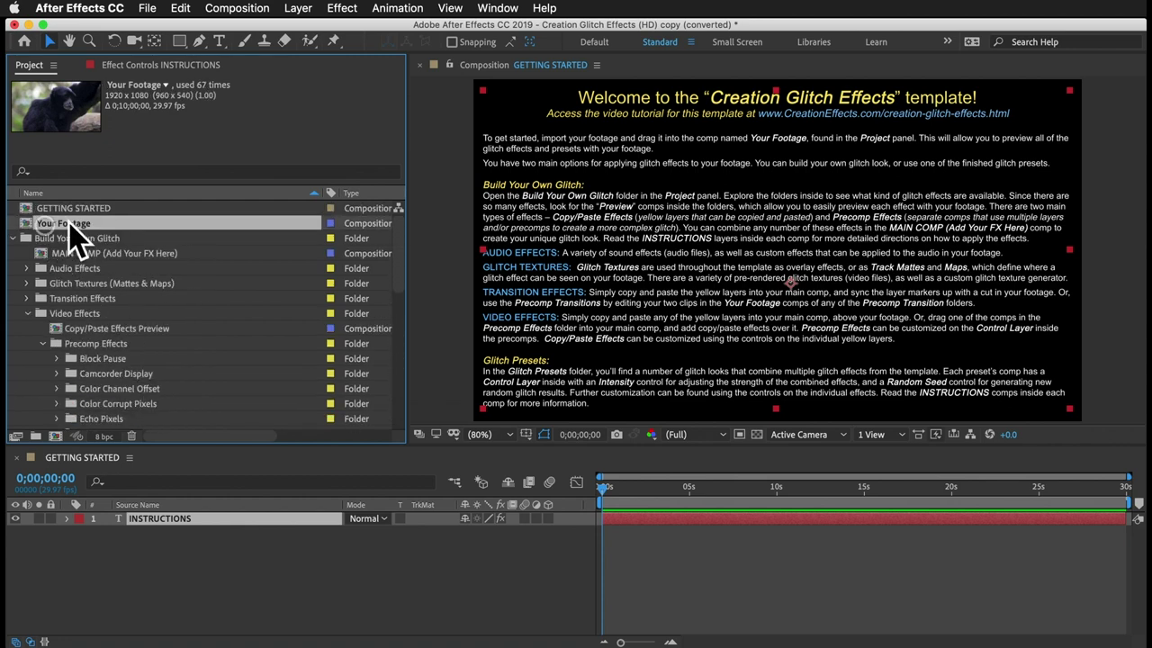
{"action": "scroll", "coordinate": [157, 405], "scroll_direction": "down", "scroll_amount": 10}
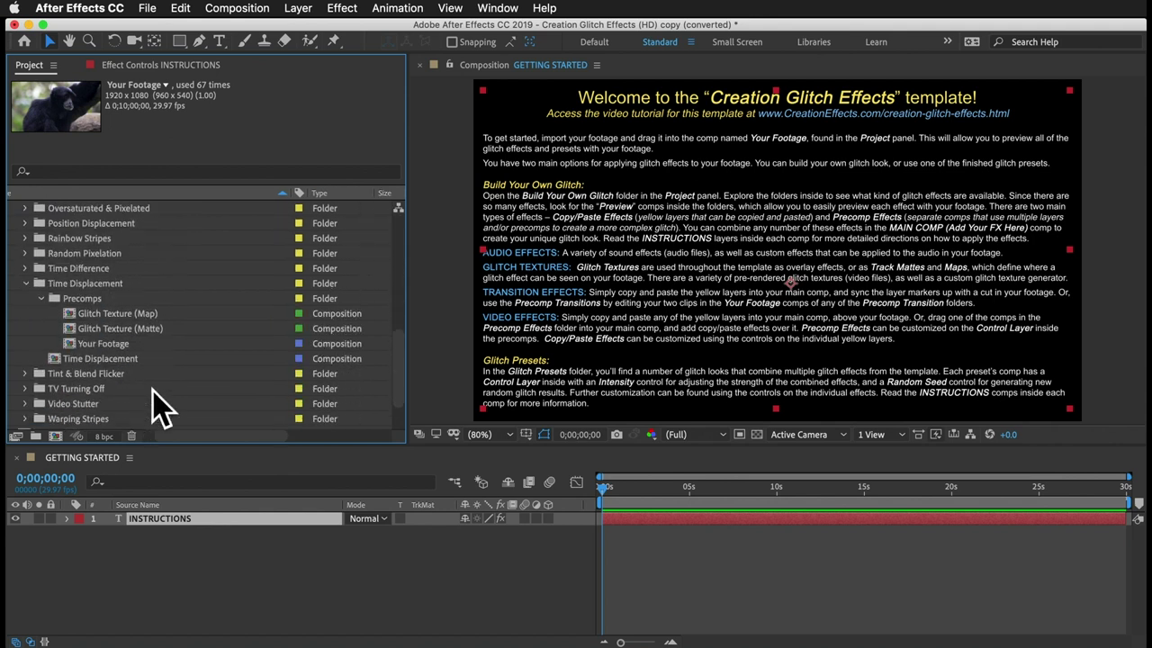
{"action": "scroll", "coordinate": [158, 401], "scroll_direction": "left", "scroll_amount": 2}
{"action": "left_click", "coordinate": [130, 344]}
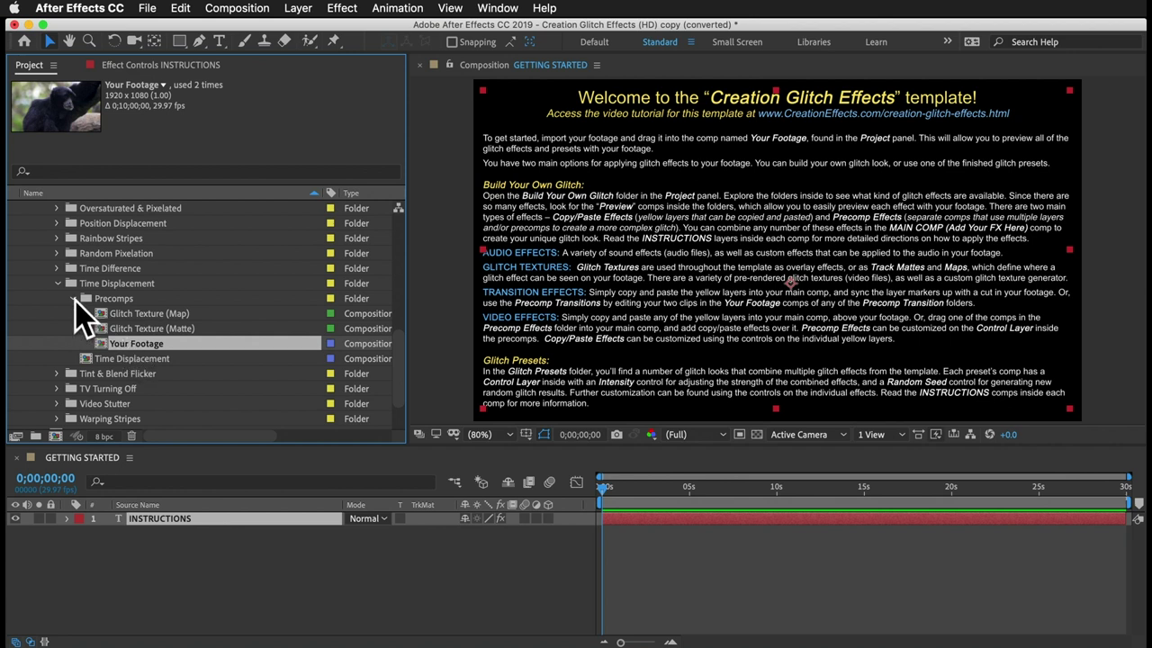
- Open the Time Displacement composition and display the effect controls of its CONTROL LAYER
{"action": "left_click", "coordinate": [115, 358]}
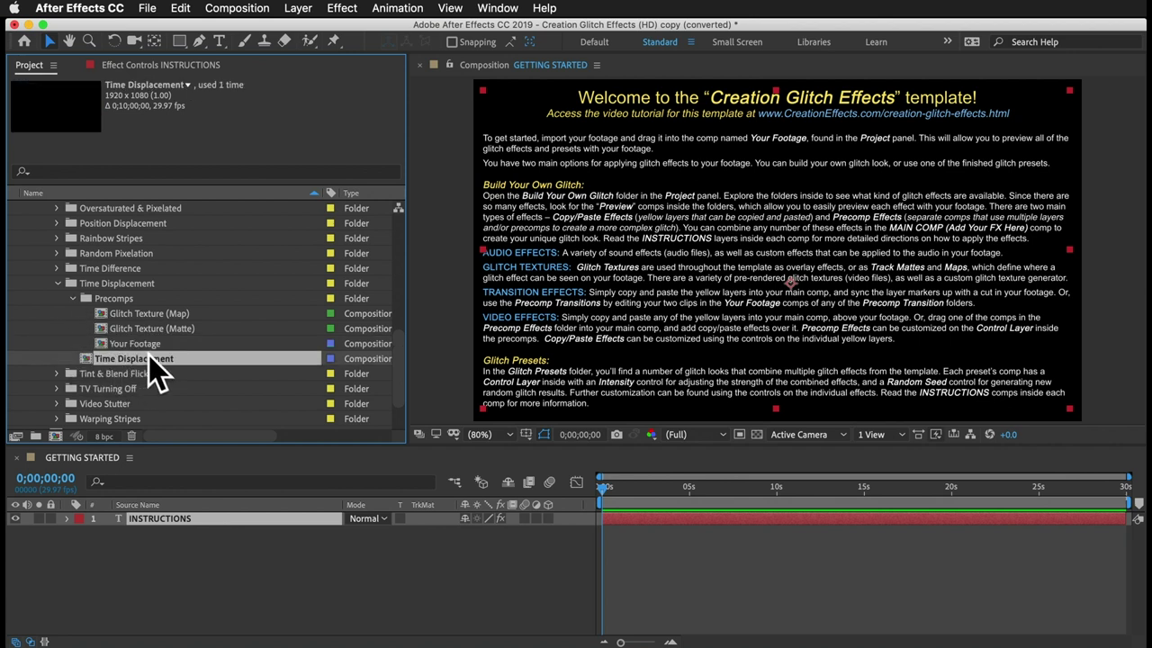
{"action": "double_click", "coordinate": [135, 358]}
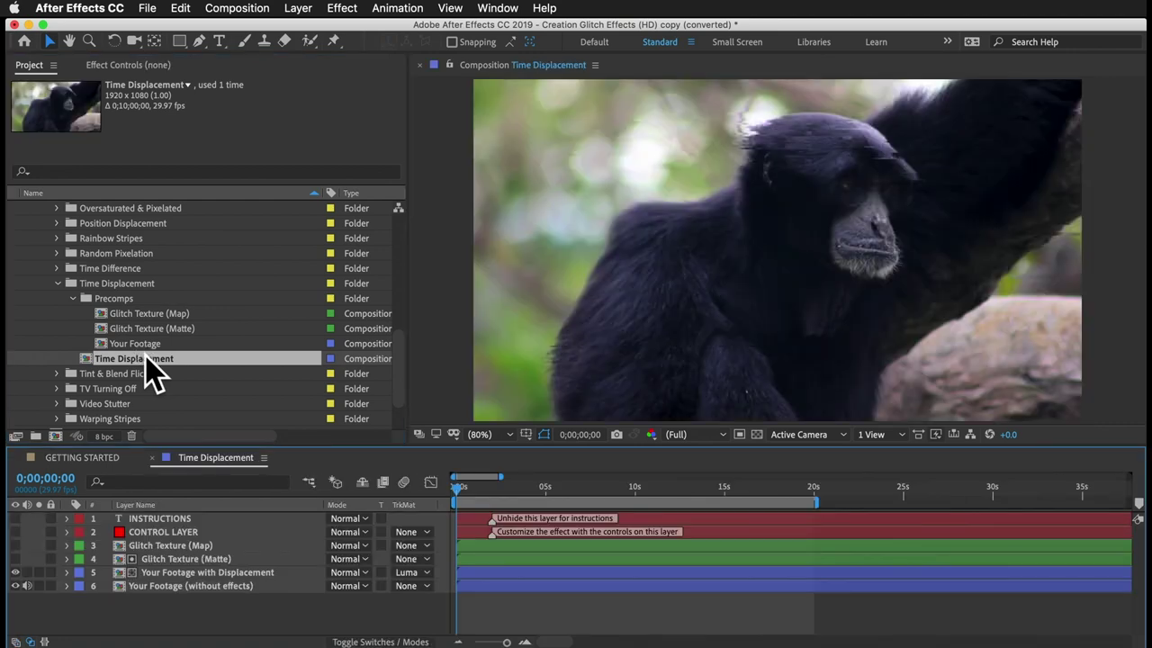
{"action": "left_click", "coordinate": [177, 535]}
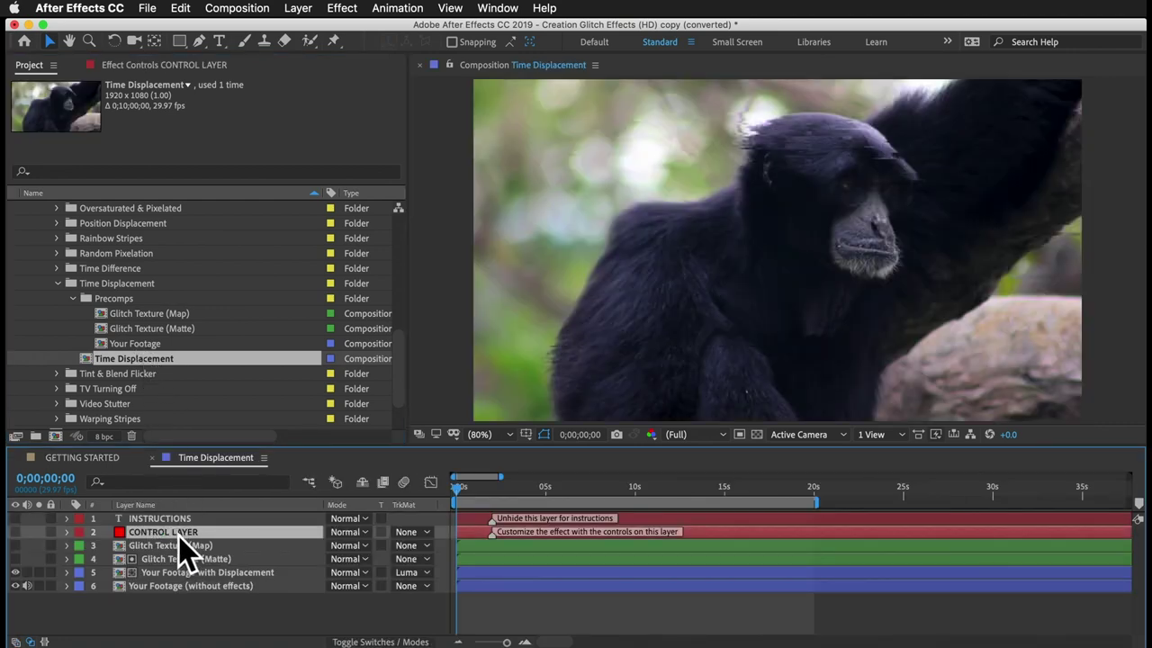
{"action": "left_click", "coordinate": [117, 67]}
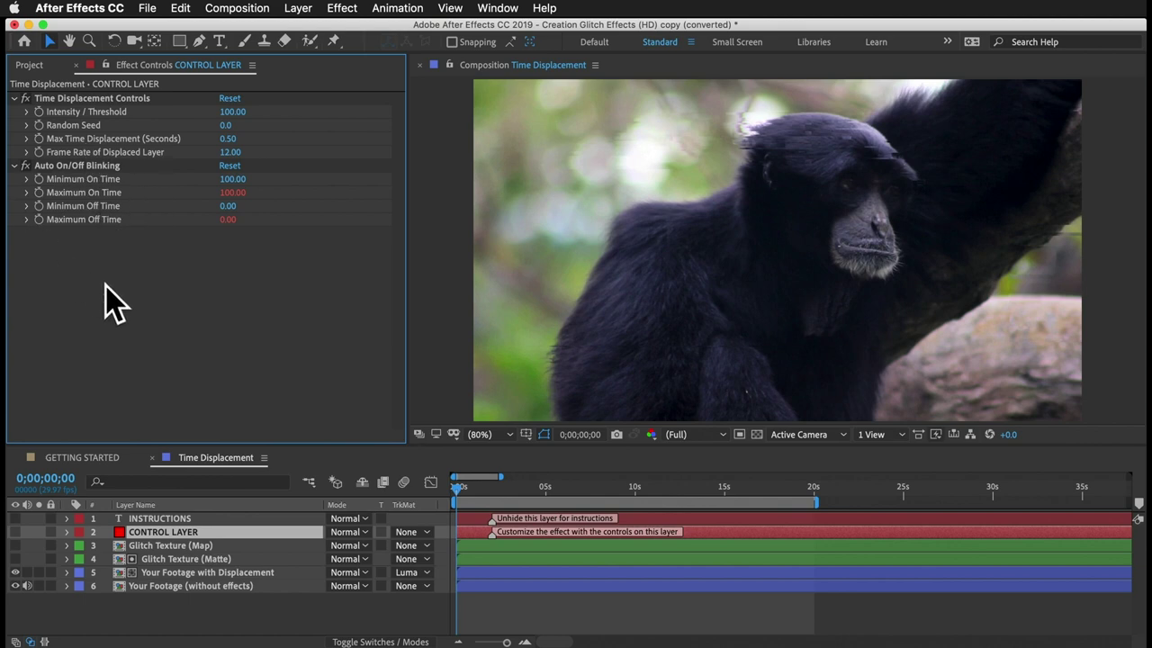
- Solo the Glitch Texture (Matte) layer in the Time Displacement composition and play a preview of it
{"action": "left_click", "coordinate": [198, 560]}
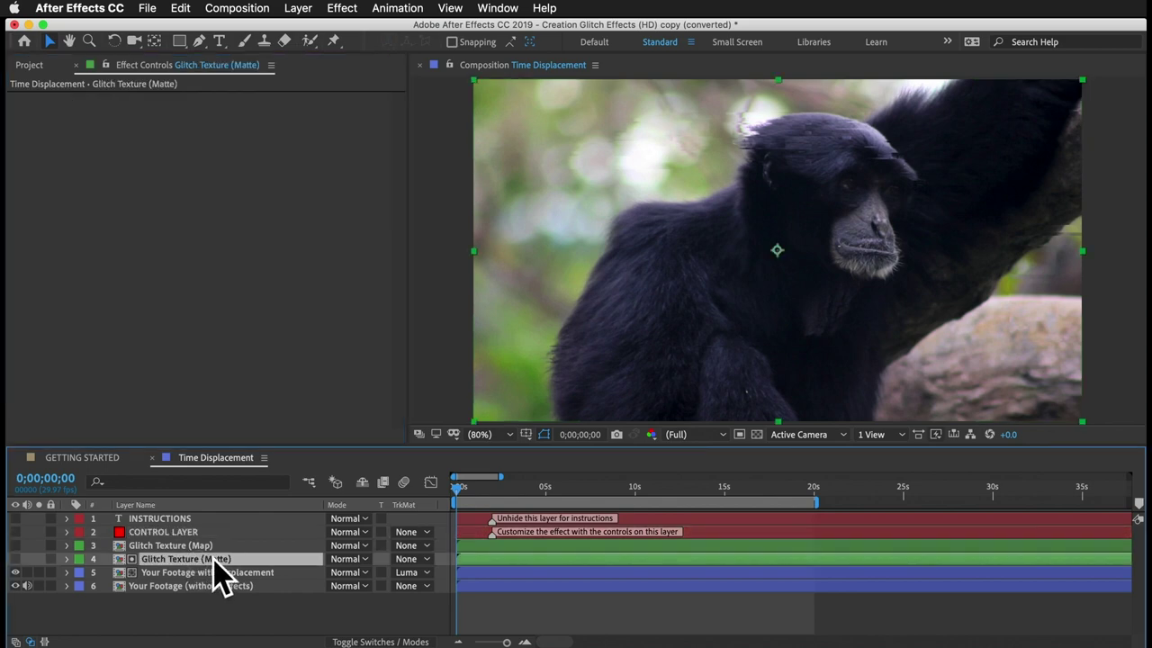
{"action": "left_click", "coordinate": [202, 546]}
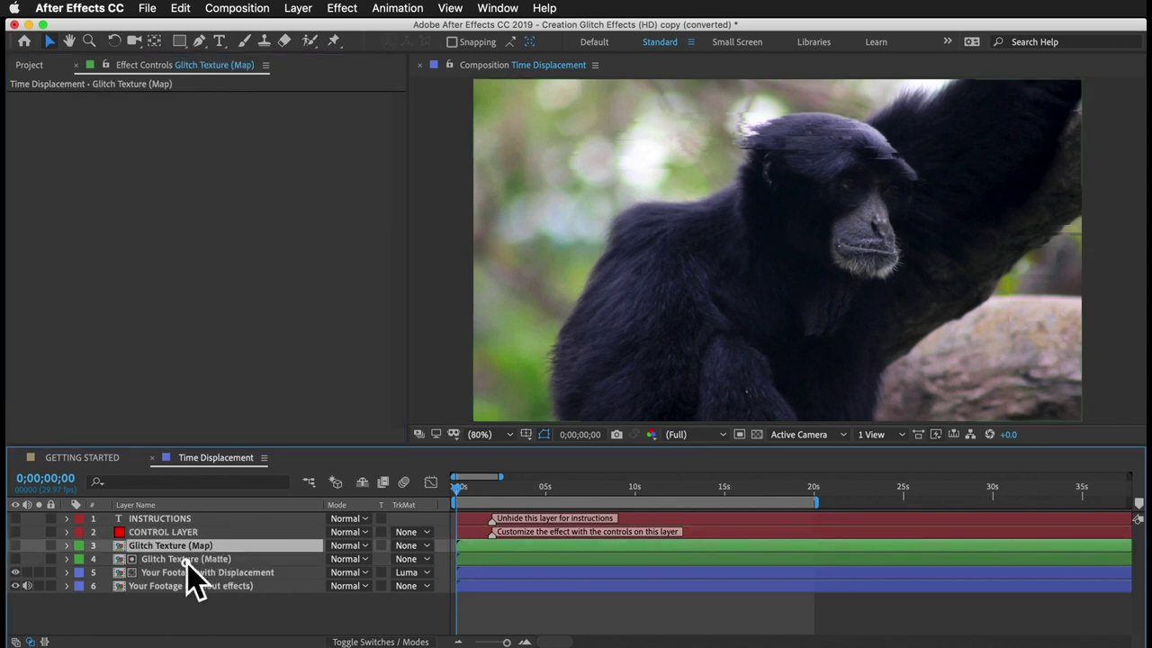
{"action": "left_click", "coordinate": [185, 559]}
{"action": "left_click", "coordinate": [39, 559]}
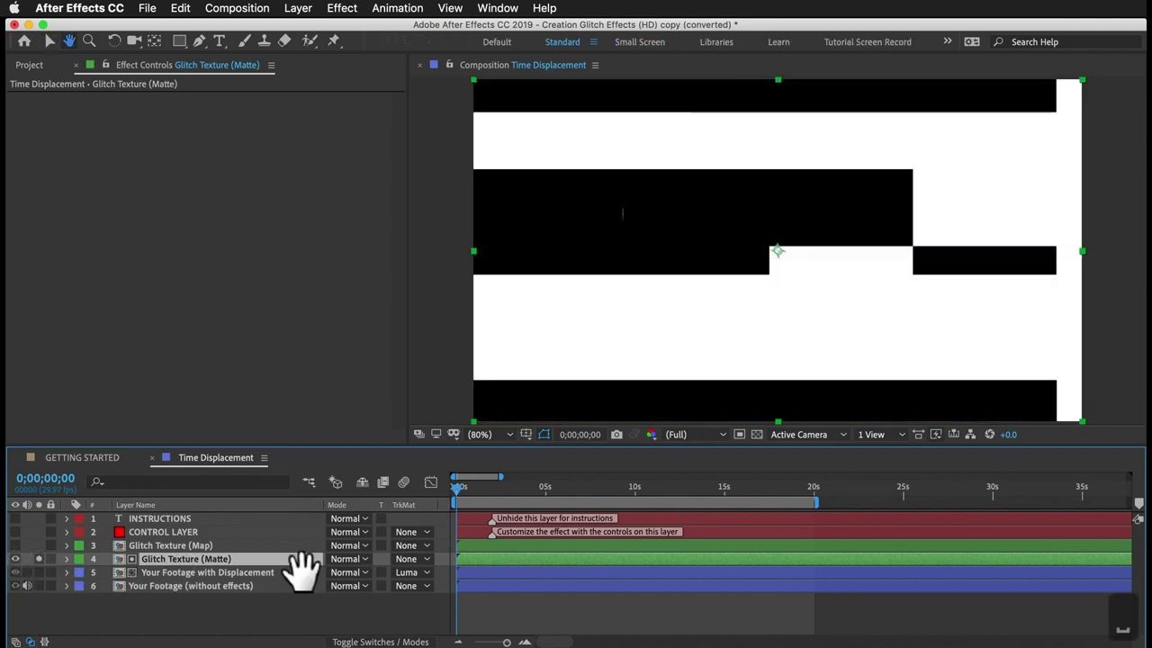
{"action": "key", "text": "space"}
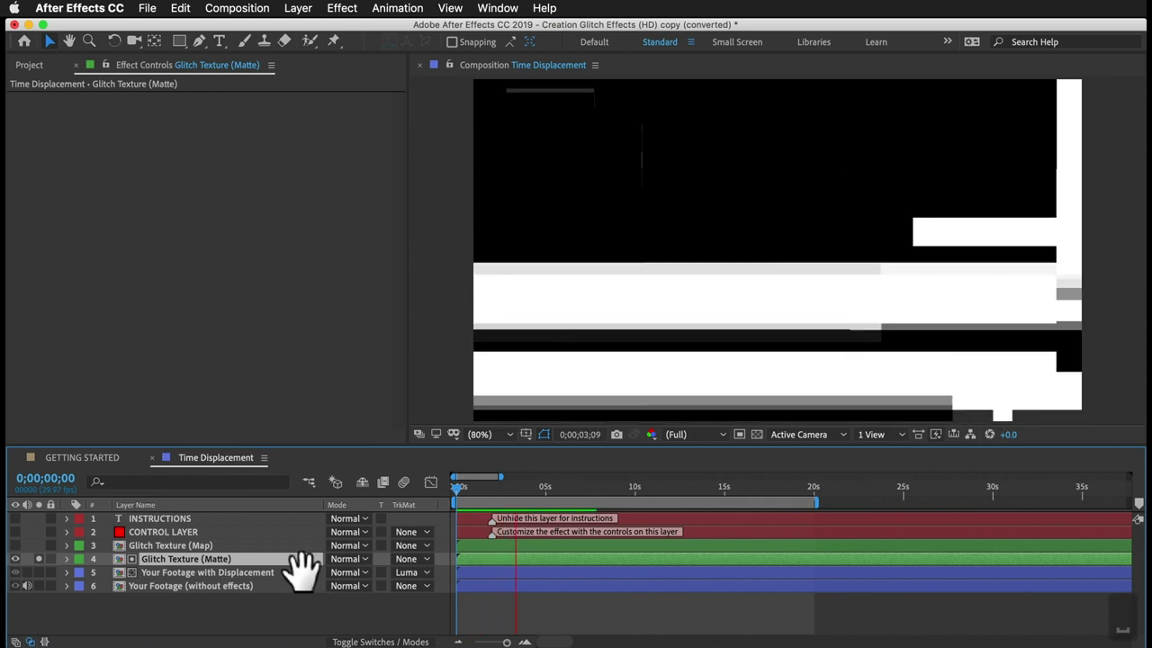
{"action": "key", "text": "space"}
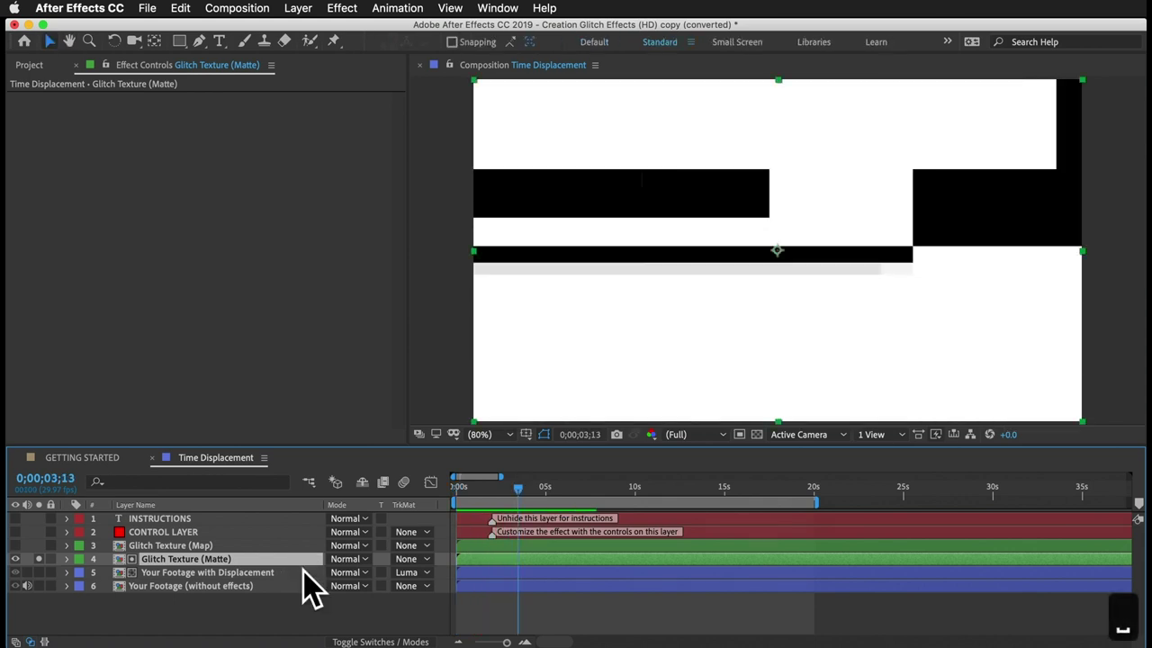
- Inspect the track matte options of the Your Footage with Displacement layer without changing the selection
{"action": "left_click", "coordinate": [193, 573]}
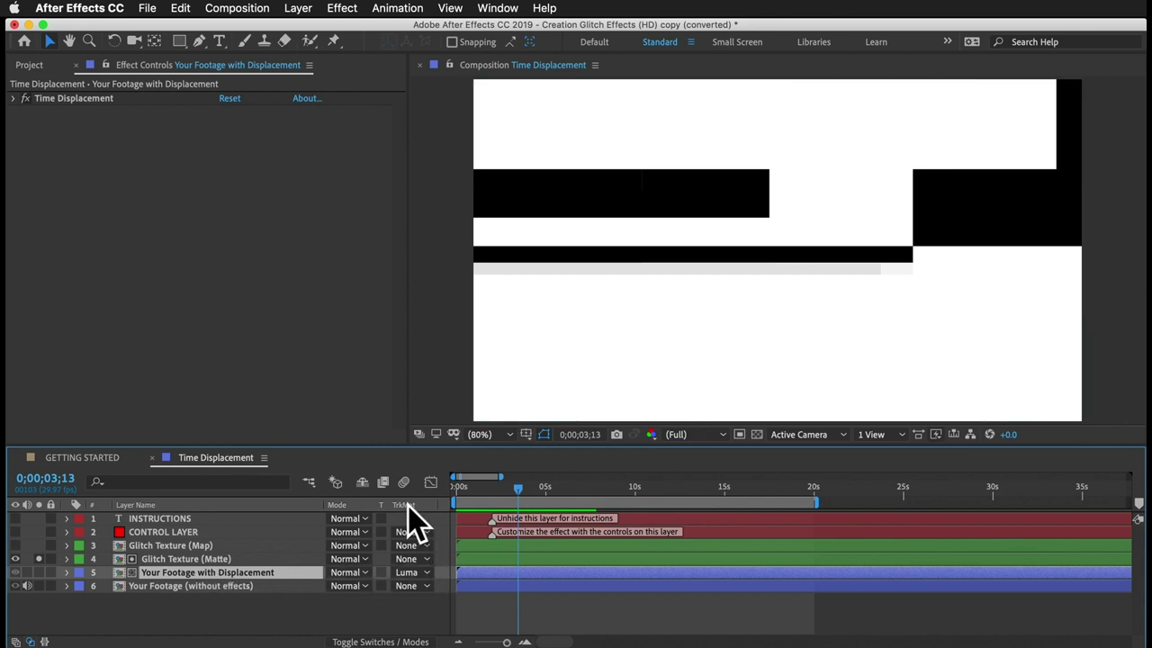
{"action": "left_click", "coordinate": [429, 574]}
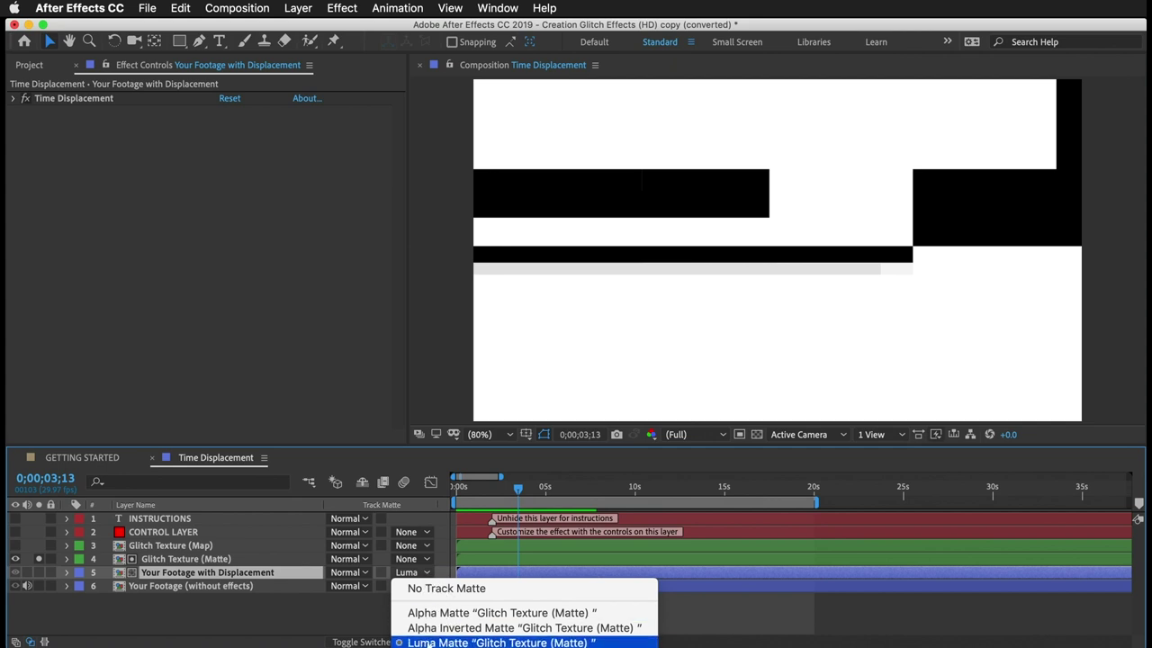
{"action": "left_click", "coordinate": [356, 622]}
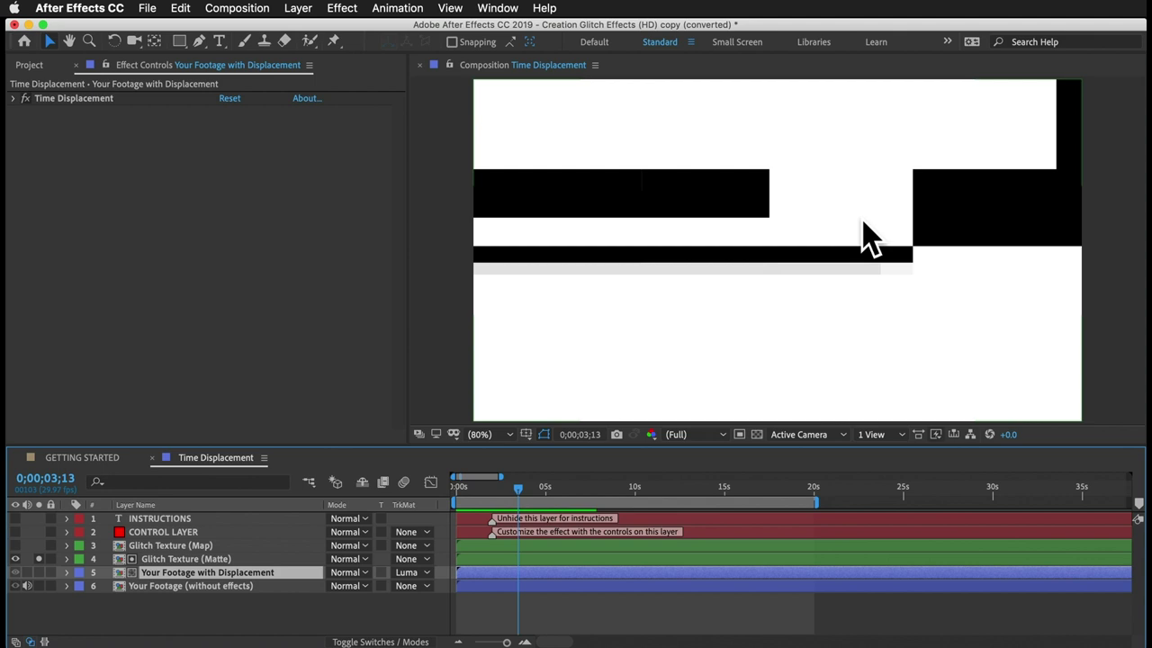
- Turn off the solo on Glitch Texture (Matte) and preview the displaced footage
{"action": "left_click", "coordinate": [15, 559]}
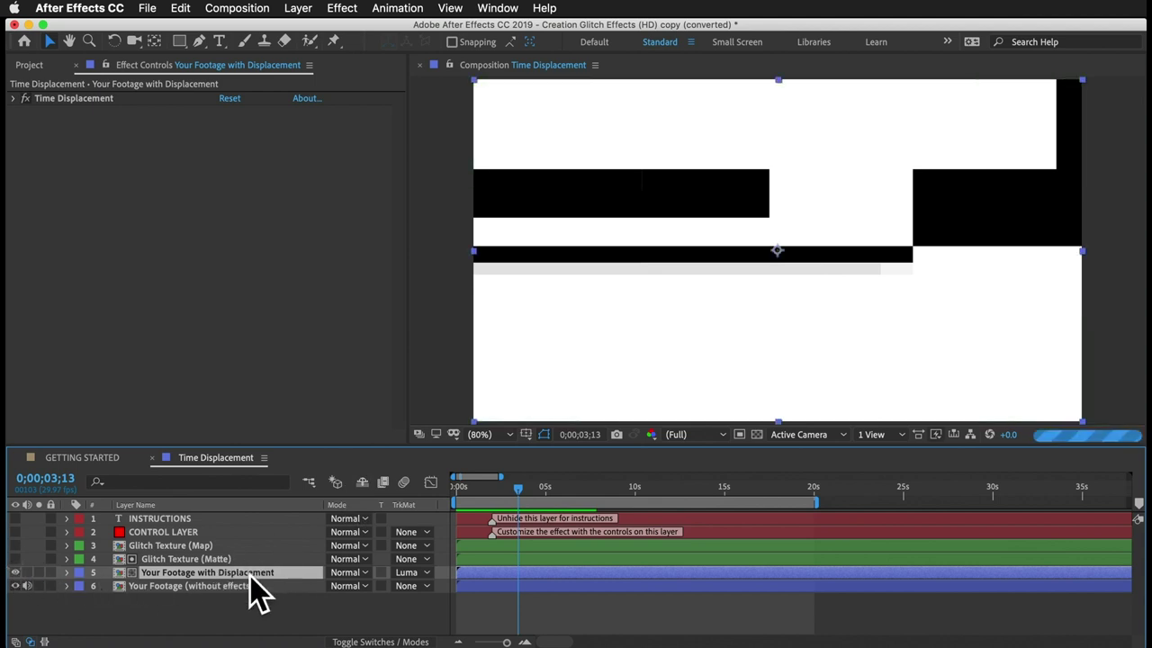
{"action": "key", "text": "KP_0"}
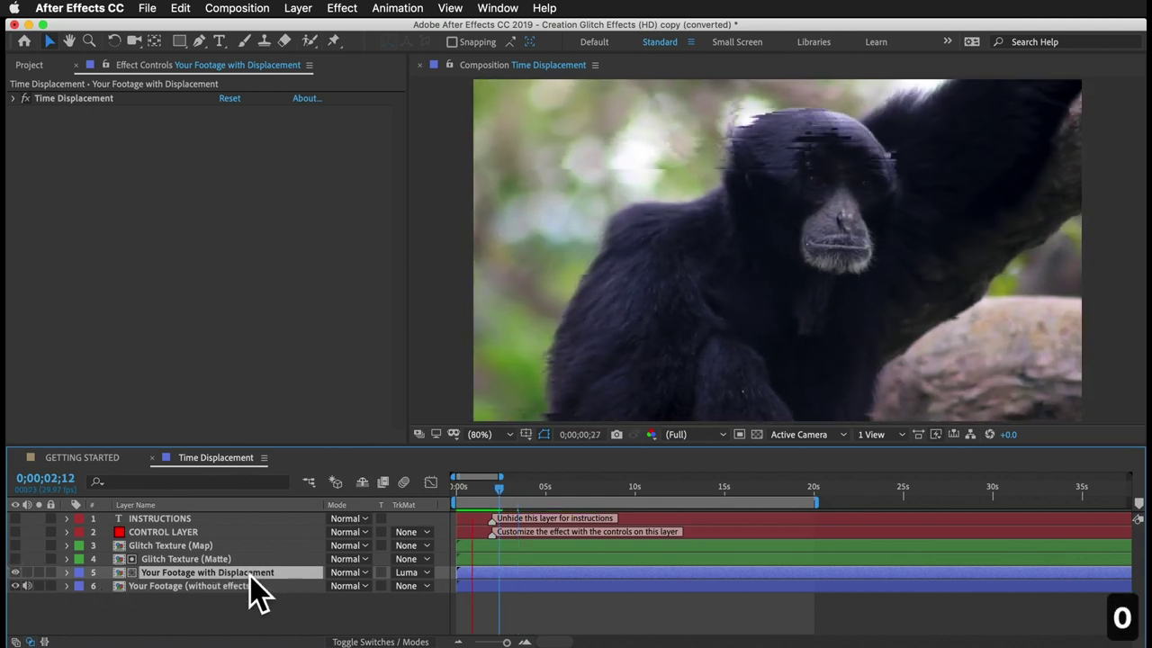
{"action": "key", "text": "space"}
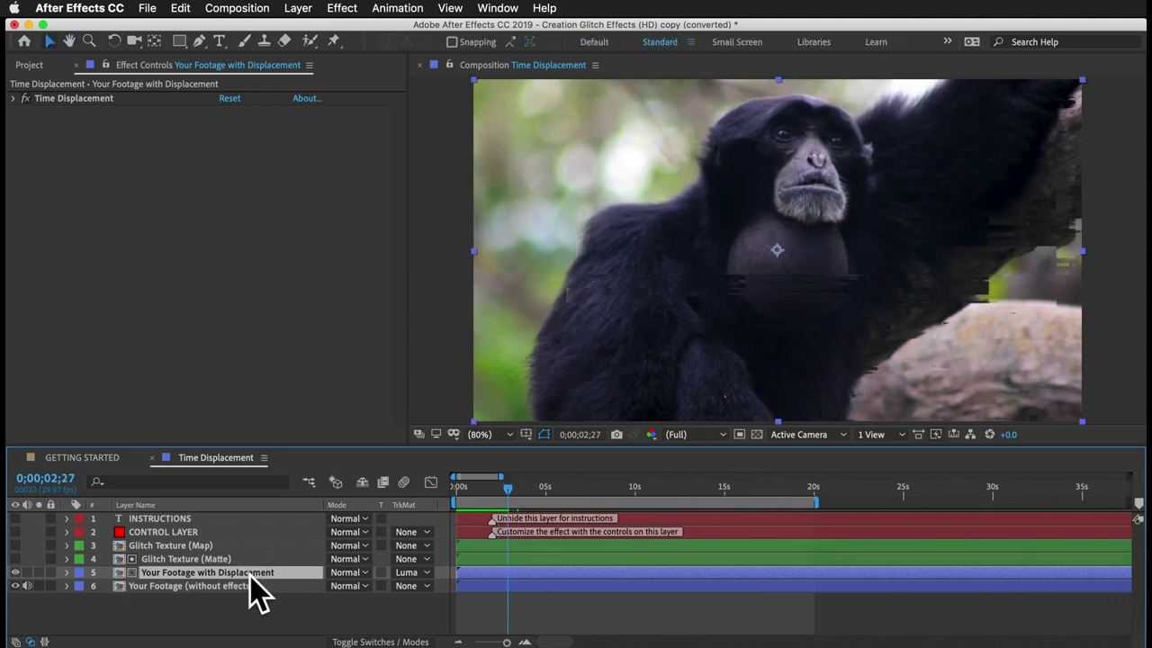
- Open the Glitch Texture (Matte) precomp, examine its layers and its place in the Precomps folder, and close it again
{"action": "left_click", "coordinate": [193, 559]}
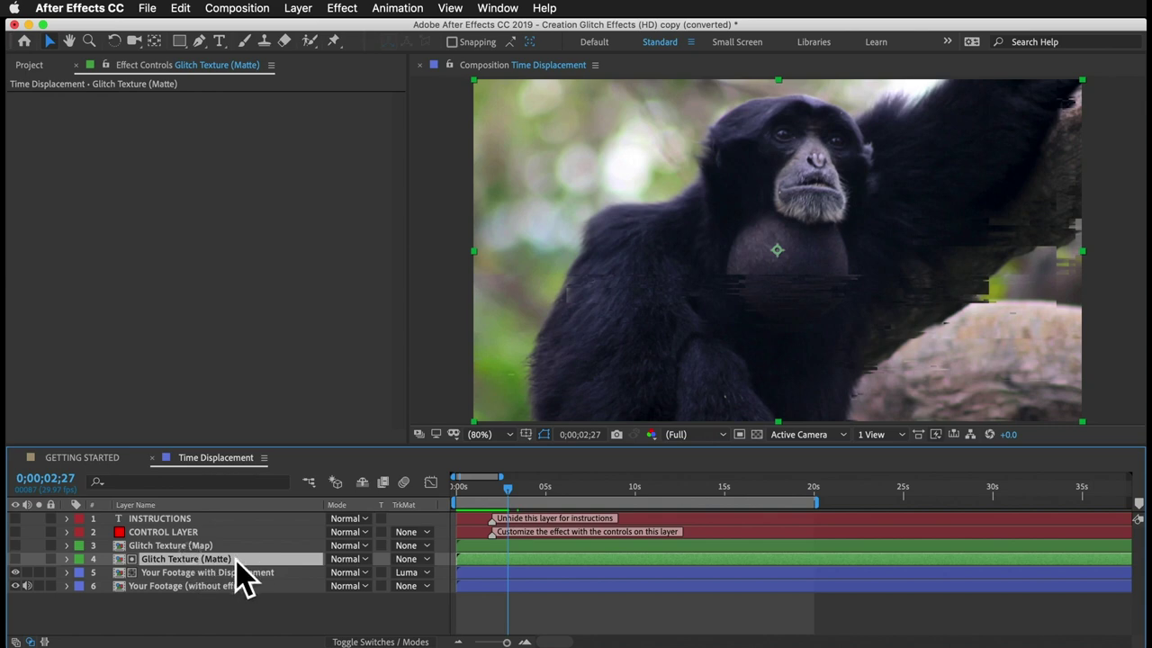
{"action": "double_click", "coordinate": [187, 559]}
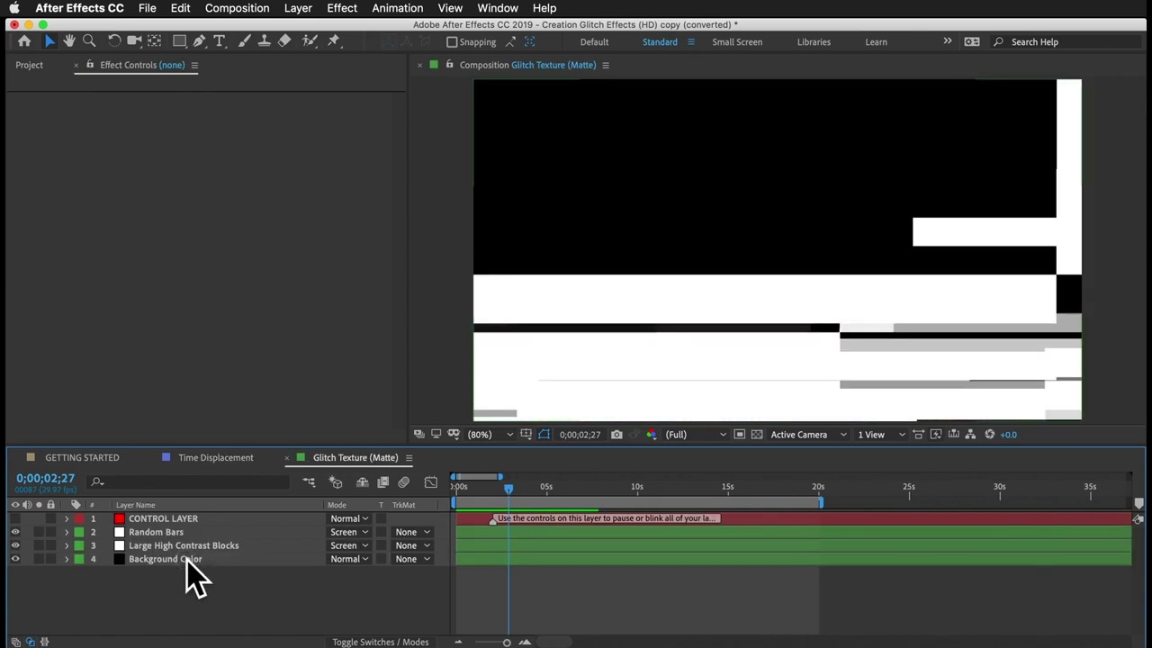
{"action": "left_click", "coordinate": [30, 65]}
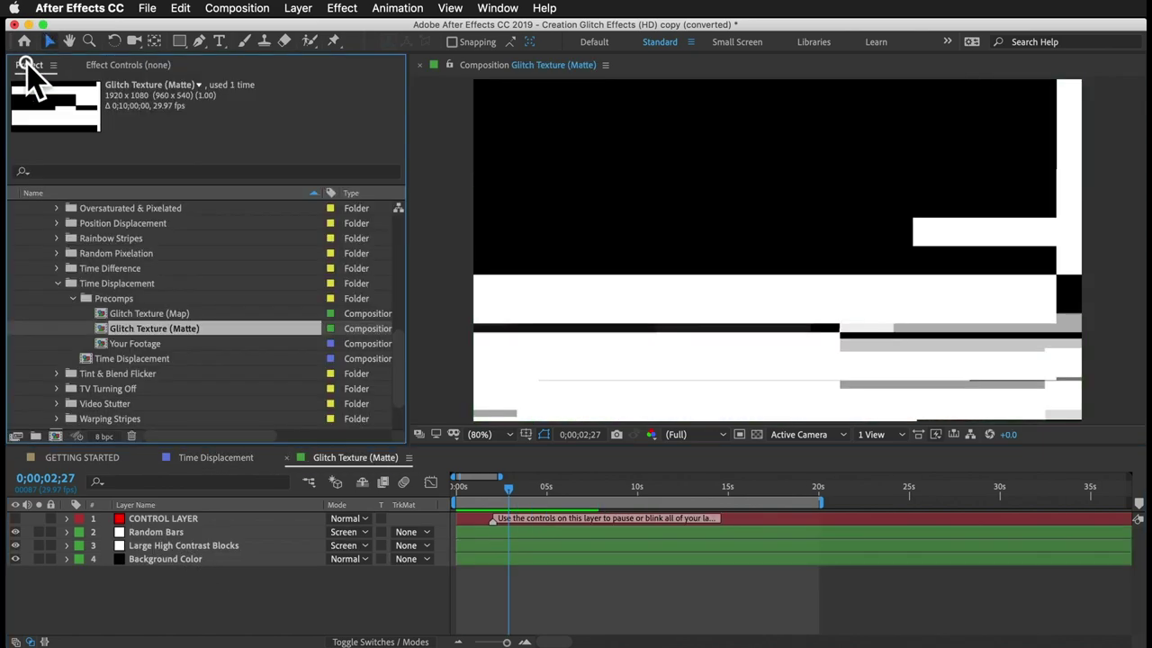
{"action": "left_click", "coordinate": [106, 299]}
{"action": "left_click", "coordinate": [151, 330]}
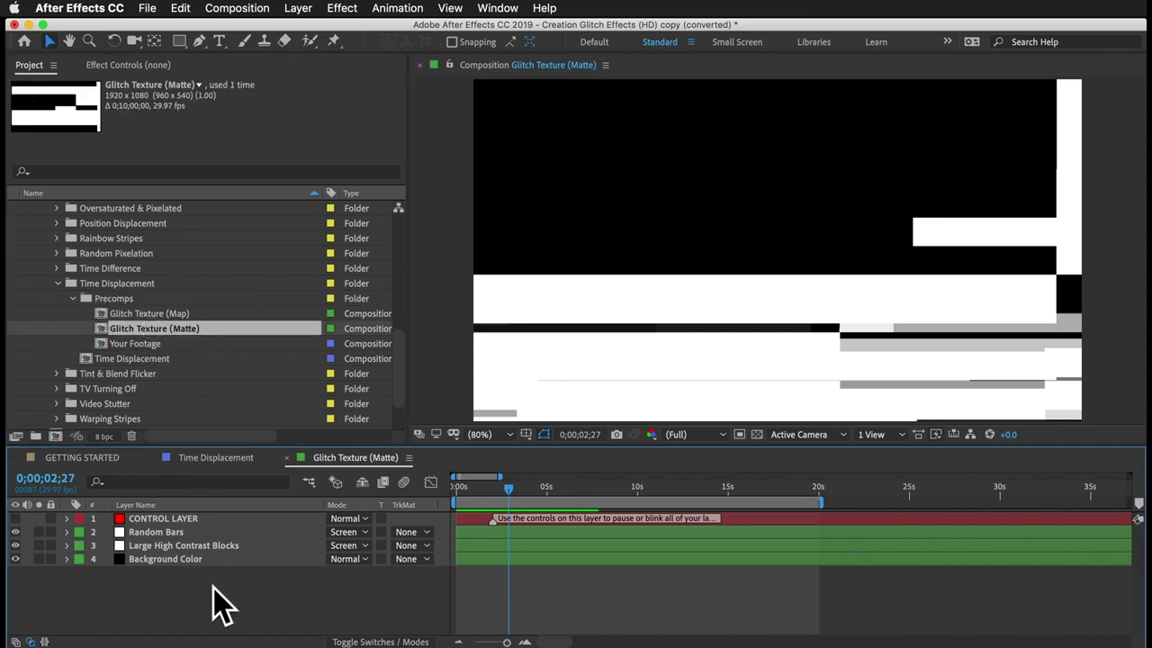
{"action": "left_click", "coordinate": [175, 519]}
{"action": "left_click", "coordinate": [175, 532]}
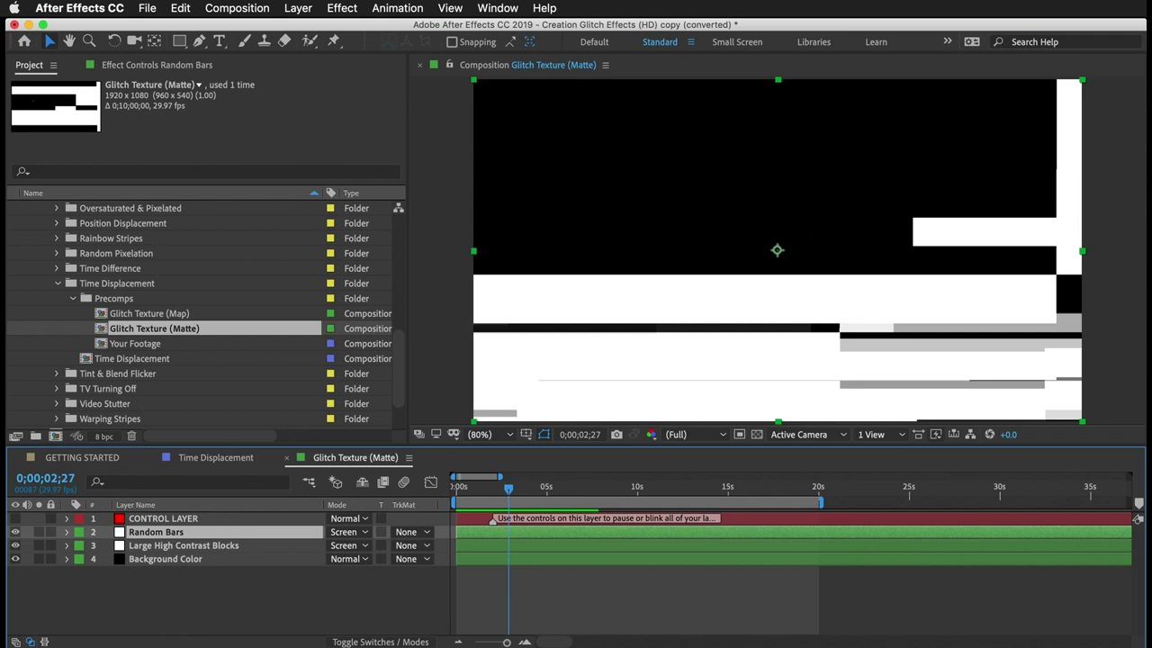
{"action": "left_click", "coordinate": [222, 627]}
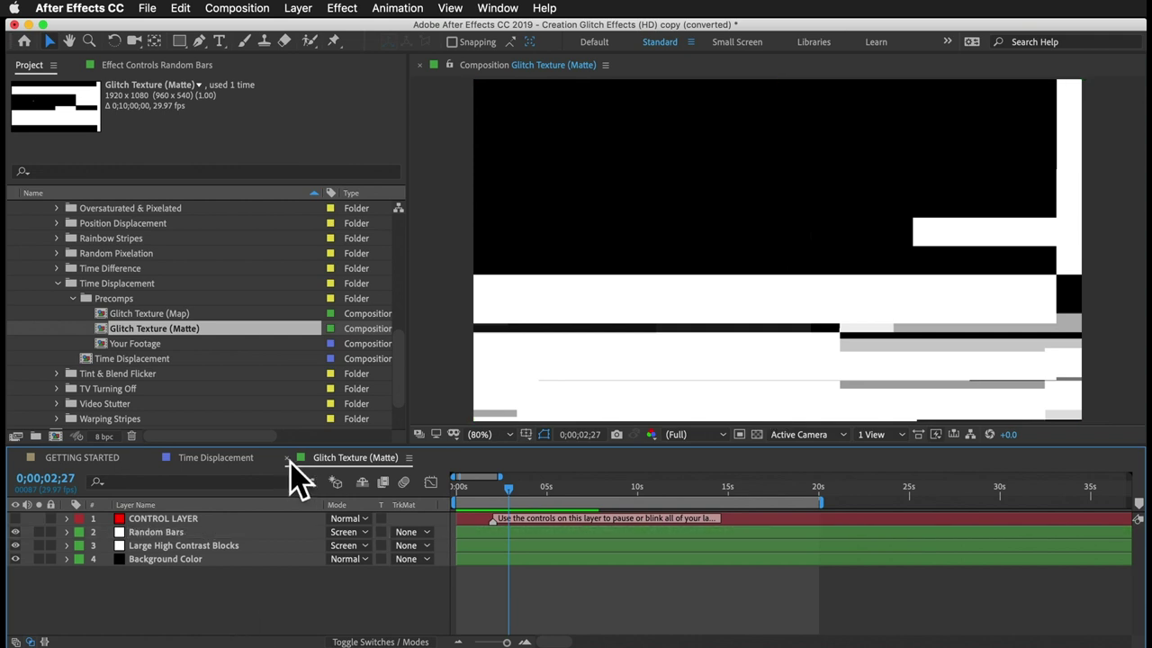
{"action": "left_click", "coordinate": [287, 458]}
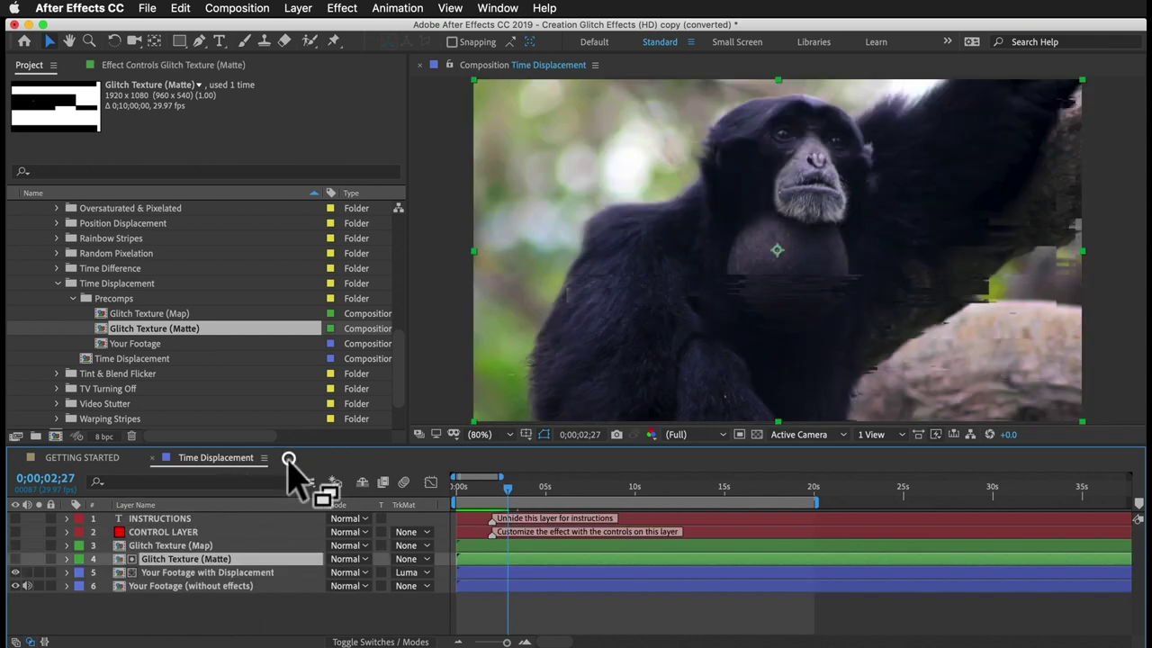
- Try an Intensity / Threshold of 32 in the CONTROL LAYER's Time Displacement Controls and undo the change
{"action": "left_click", "coordinate": [153, 533]}
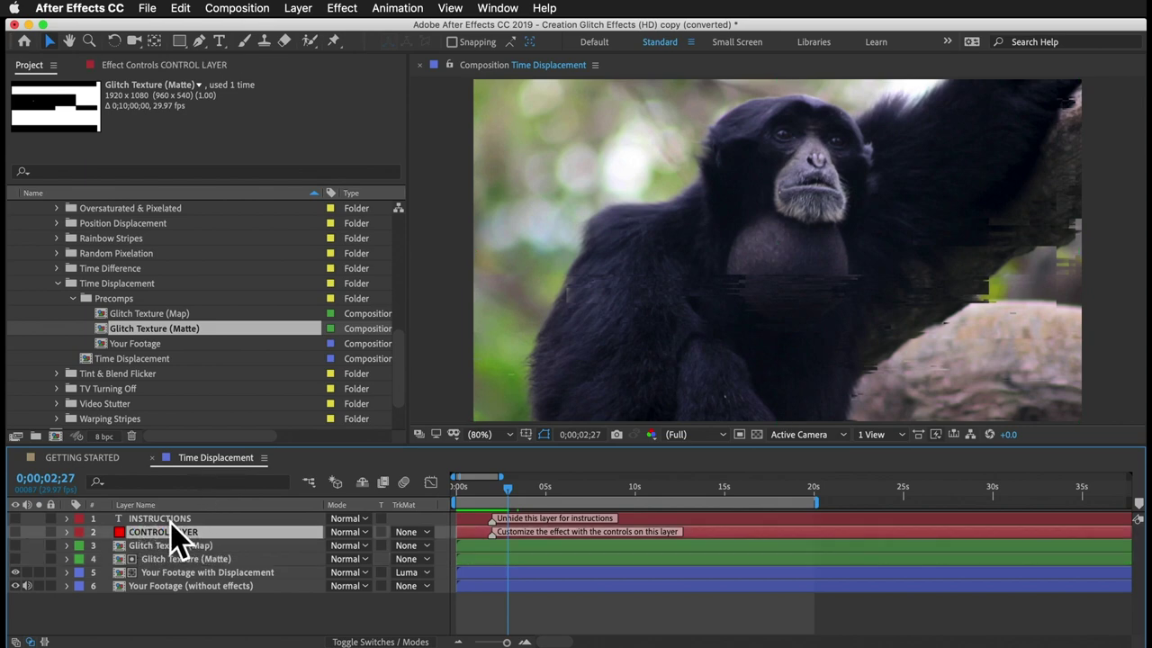
{"action": "left_click", "coordinate": [135, 65]}
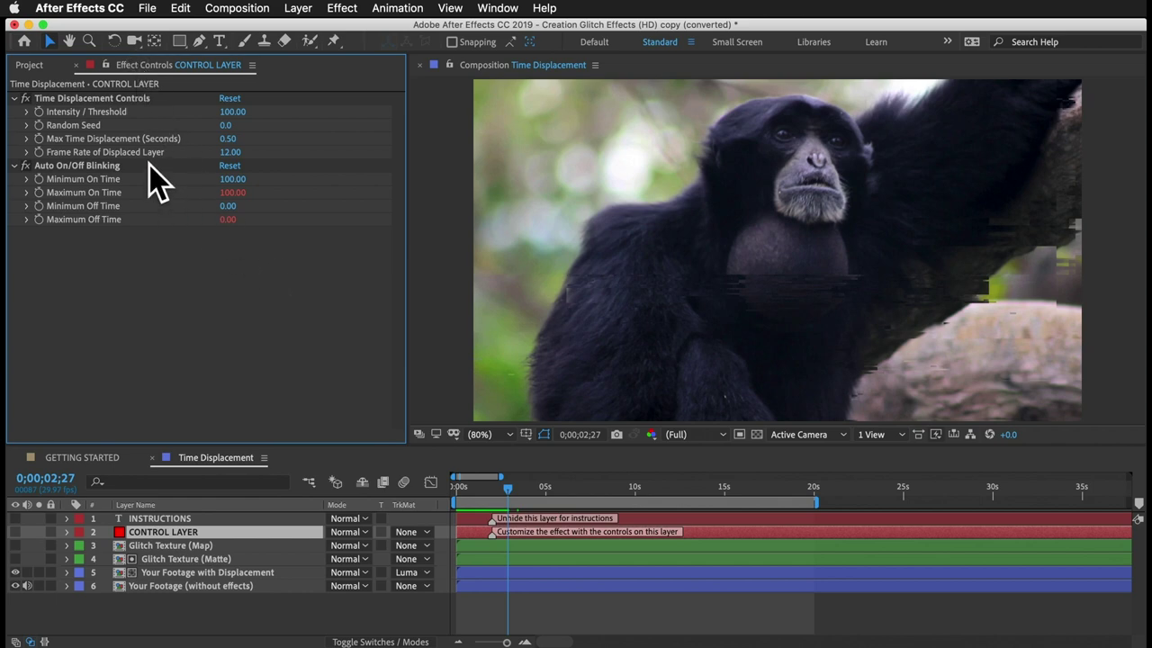
{"action": "left_click_drag", "start_coordinate": [237, 117], "coordinate": [188, 111]}
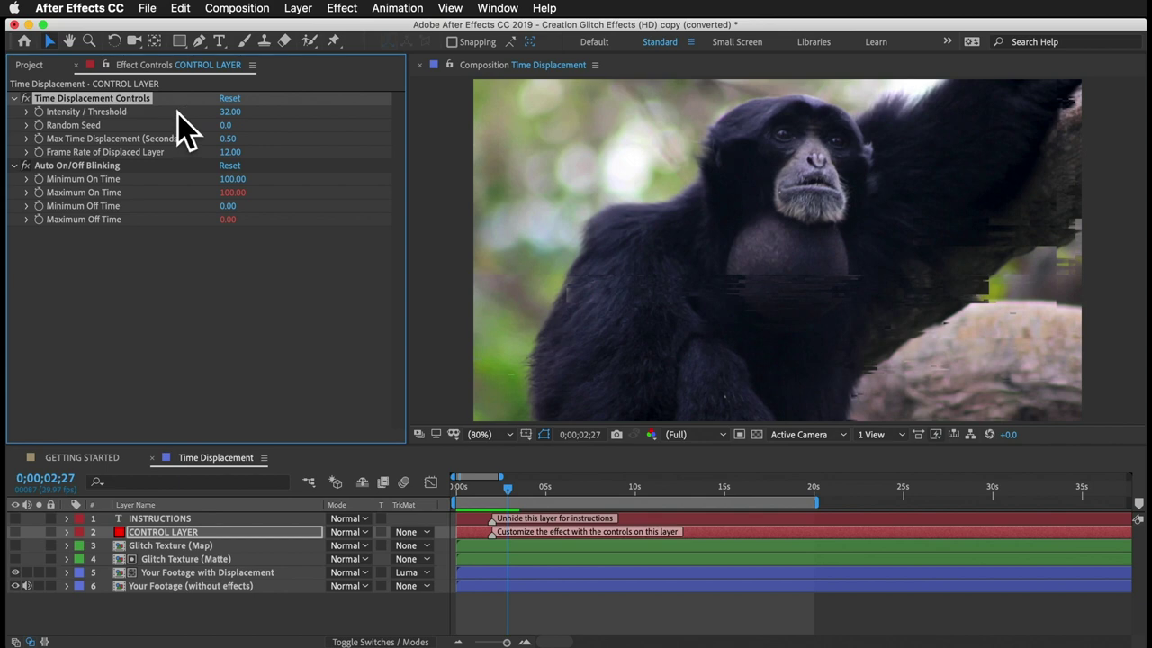
{"action": "key", "text": "super+z"}
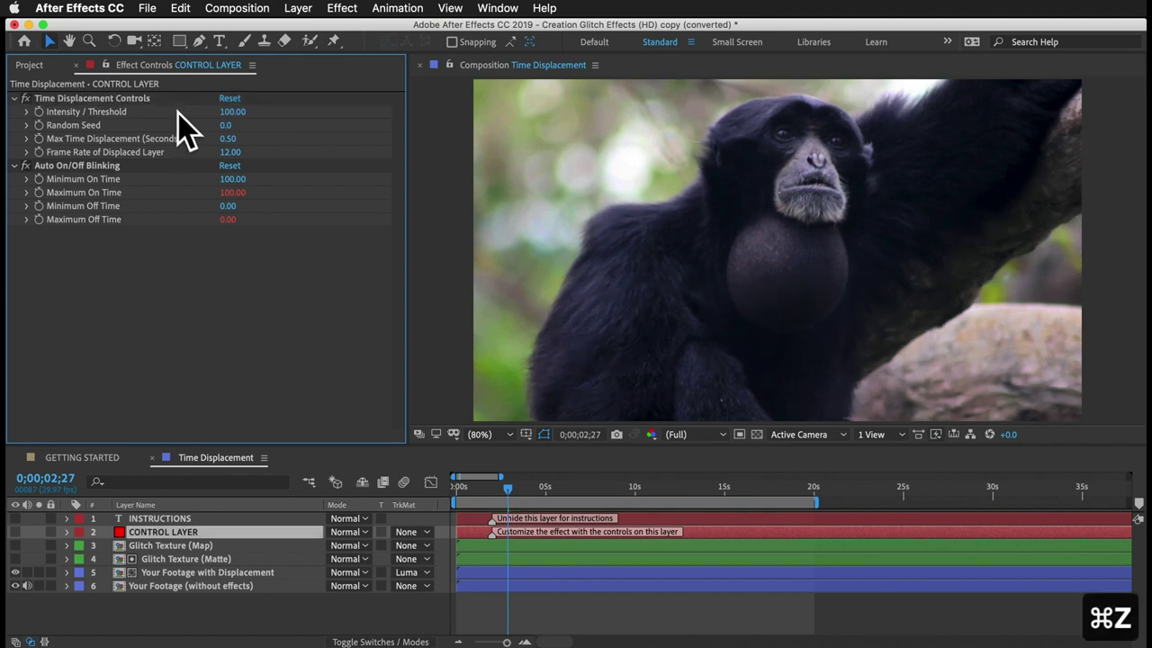
- Add the Time Displacement composition to MAIN COMP (Add Your FX Here) and delete its INSTRUCTIONS and Your Footage (without effects) layers
{"action": "left_click", "coordinate": [29, 67]}
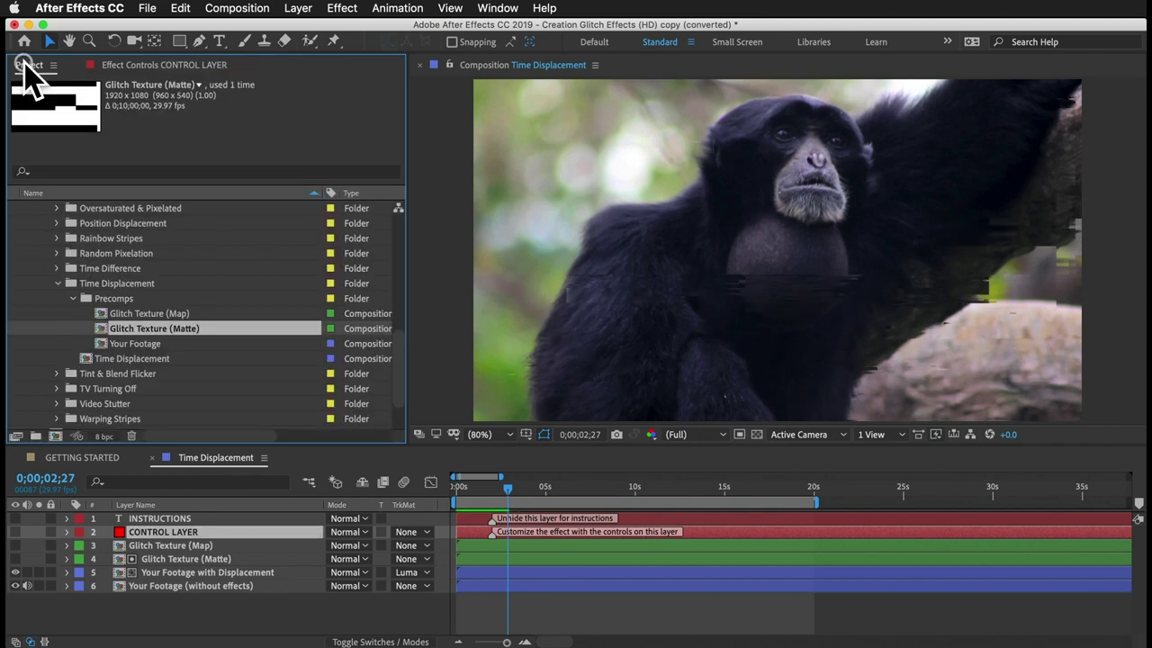
{"action": "left_click_drag", "start_coordinate": [157, 358], "coordinate": [81, 260]}
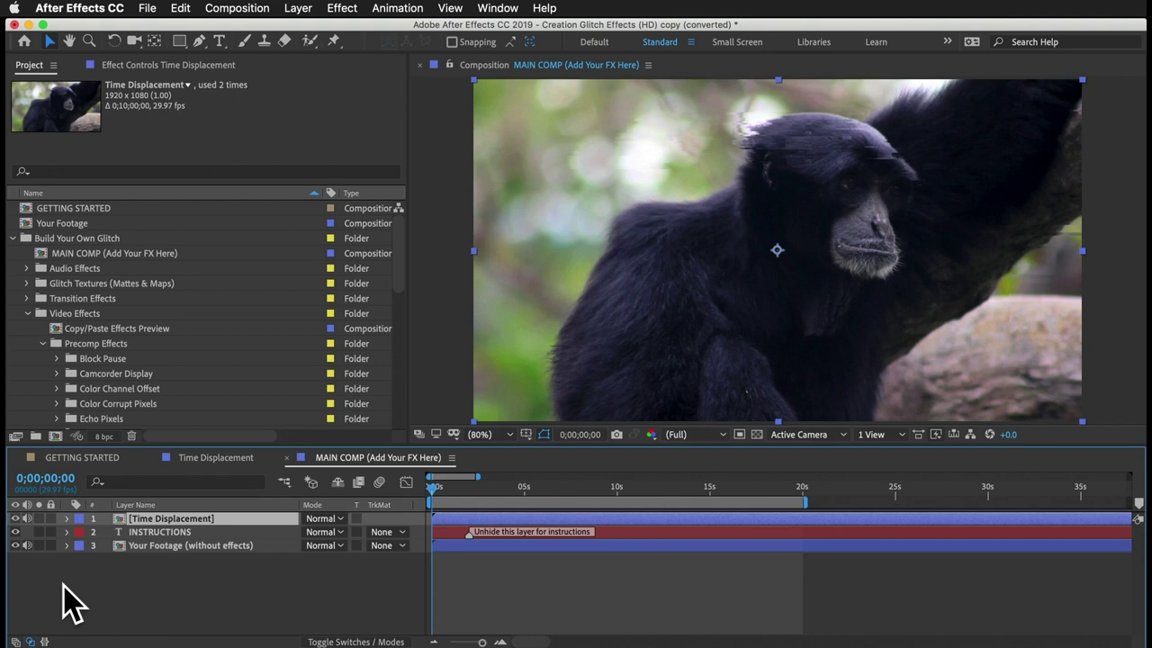
{"action": "left_click", "coordinate": [155, 533]}
{"action": "left_click", "coordinate": [158, 546], "text": "shift"}
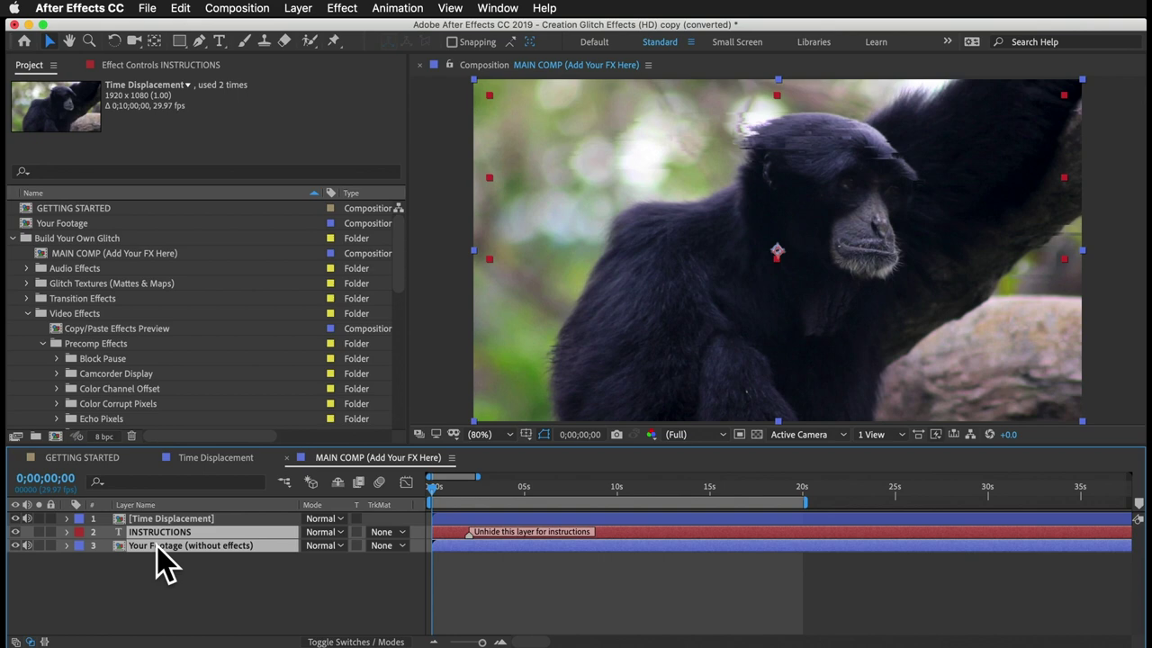
{"action": "key", "text": "BackSpace"}
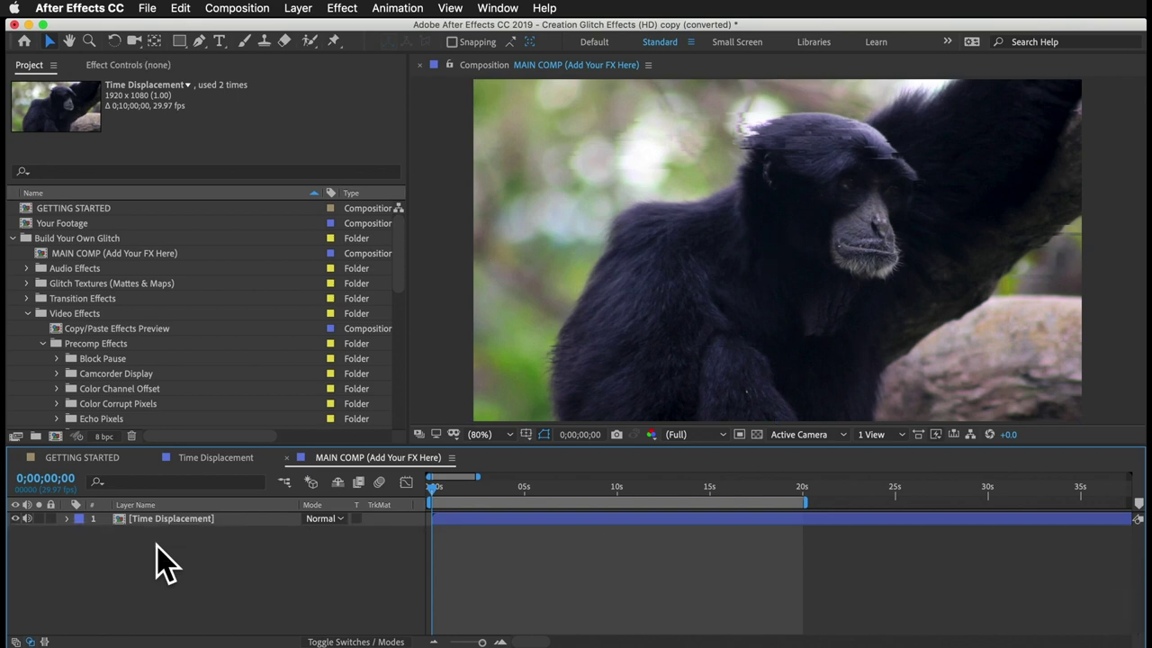
{"action": "left_click", "coordinate": [160, 521]}
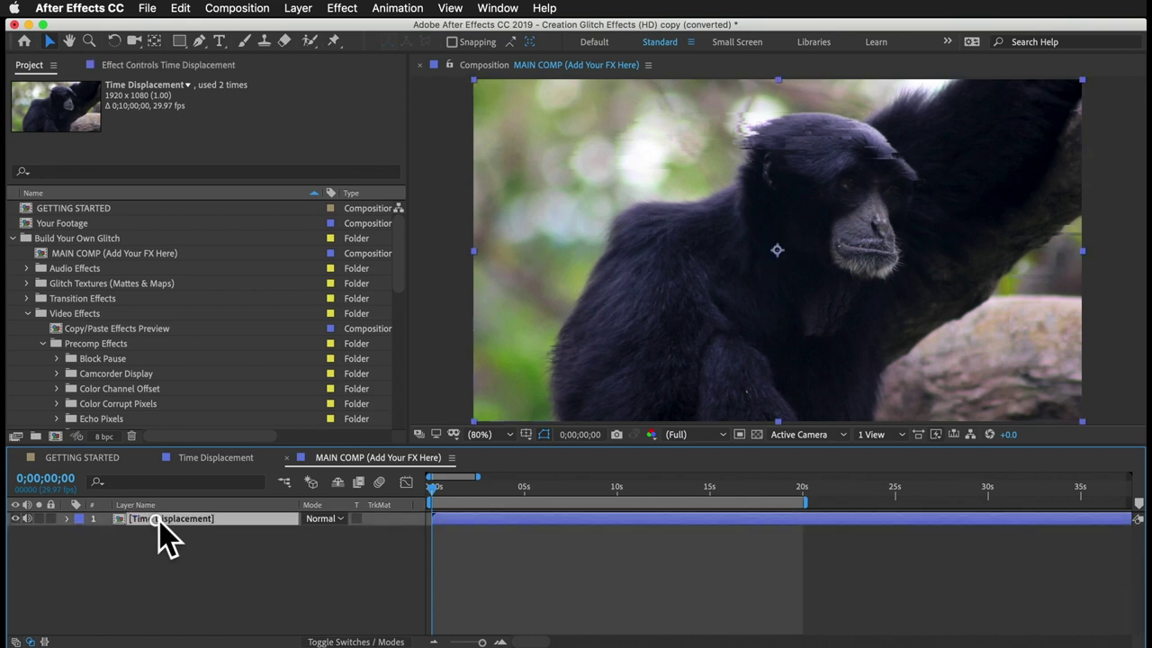
{"action": "left_click", "coordinate": [206, 571]}
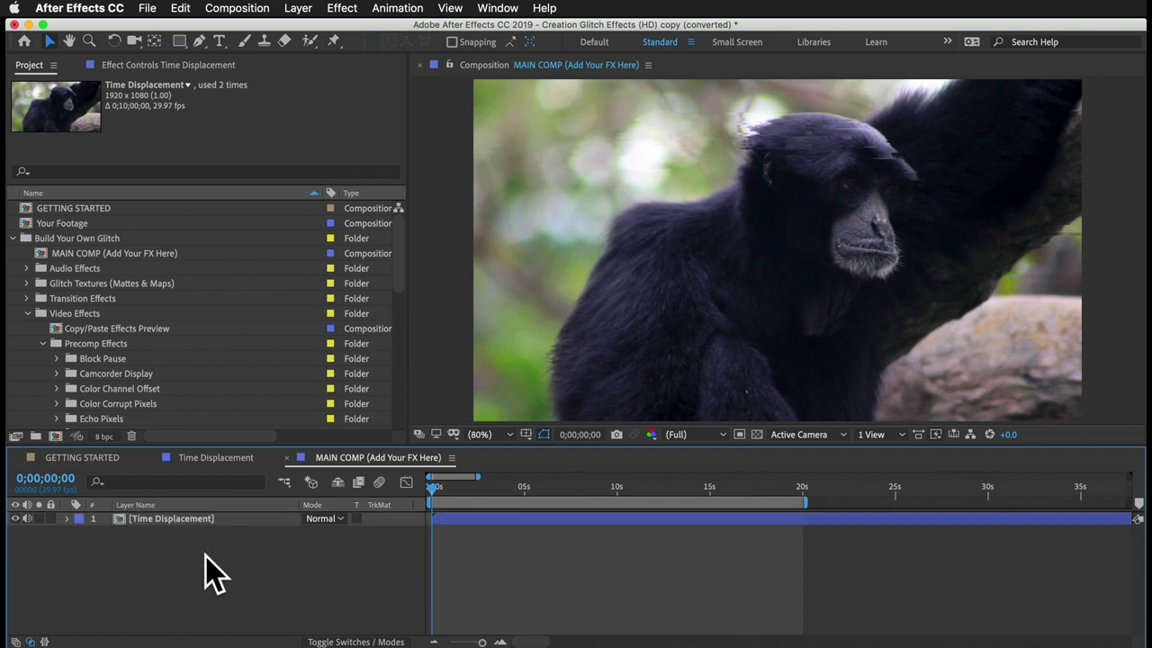
- Collapse the Time Displacement folder and return to the start of the Precomp Effects folder list
{"action": "scroll", "coordinate": [15, 373], "scroll_direction": "down", "scroll_amount": 5}
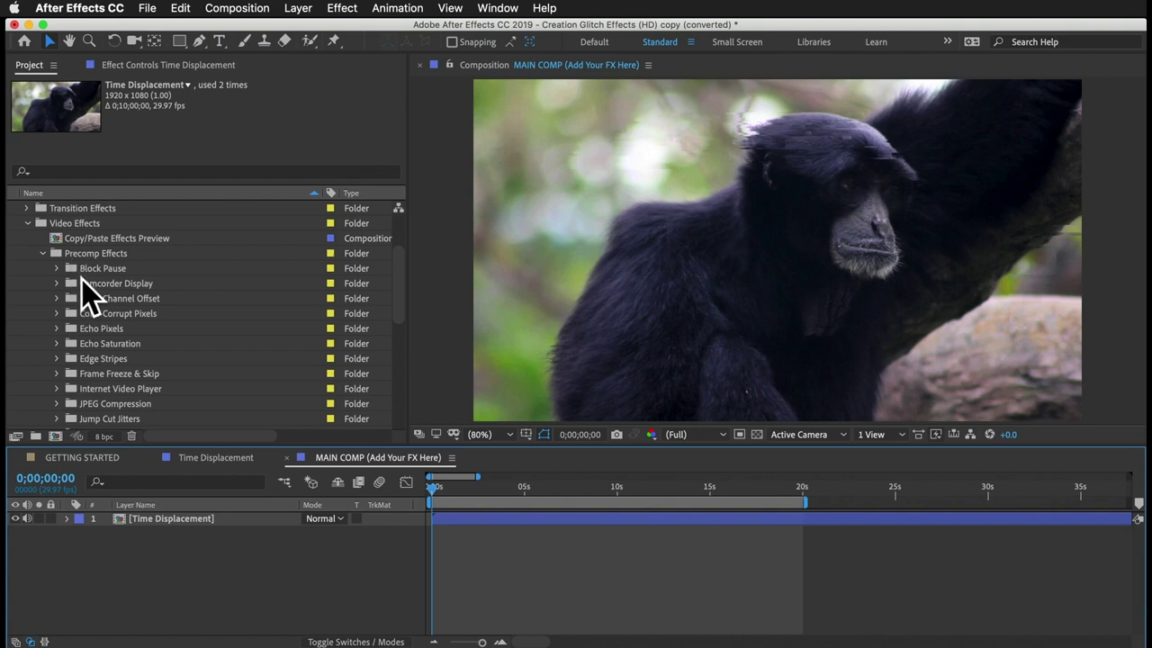
{"action": "scroll", "coordinate": [88, 307], "scroll_direction": "down", "scroll_amount": 2}
{"action": "scroll", "coordinate": [98, 329], "scroll_direction": "down", "scroll_amount": 6}
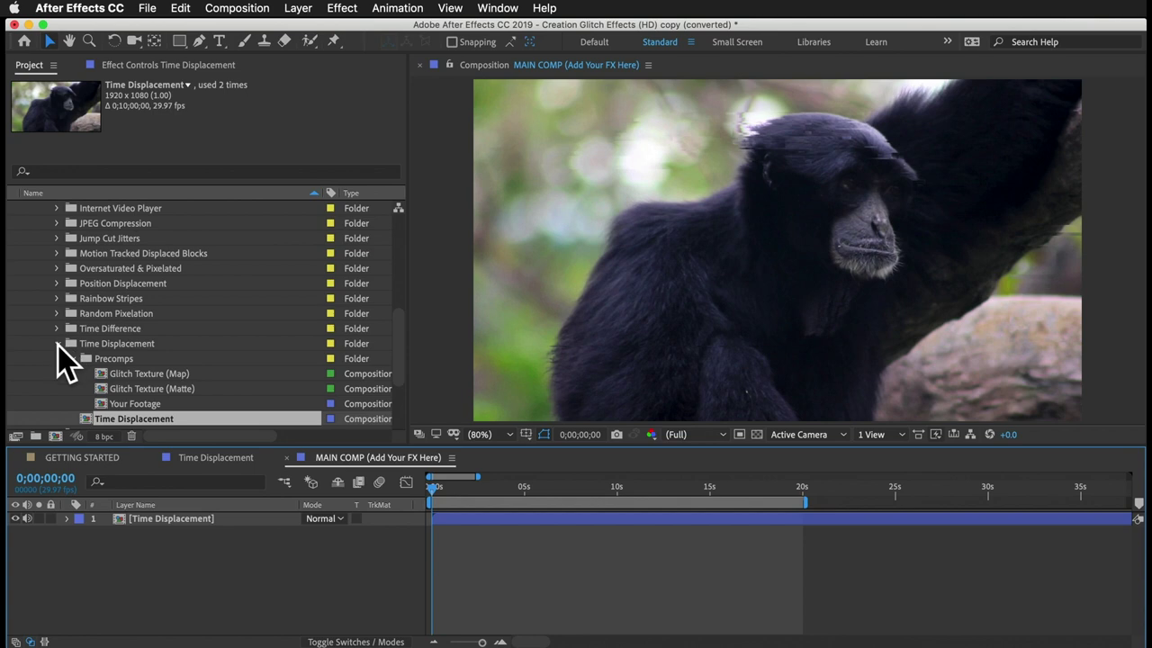
{"action": "left_click", "coordinate": [58, 343]}
{"action": "scroll", "coordinate": [88, 307], "scroll_direction": "up", "scroll_amount": 3}
{"action": "scroll", "coordinate": [88, 307], "scroll_direction": "up", "scroll_amount": 3}
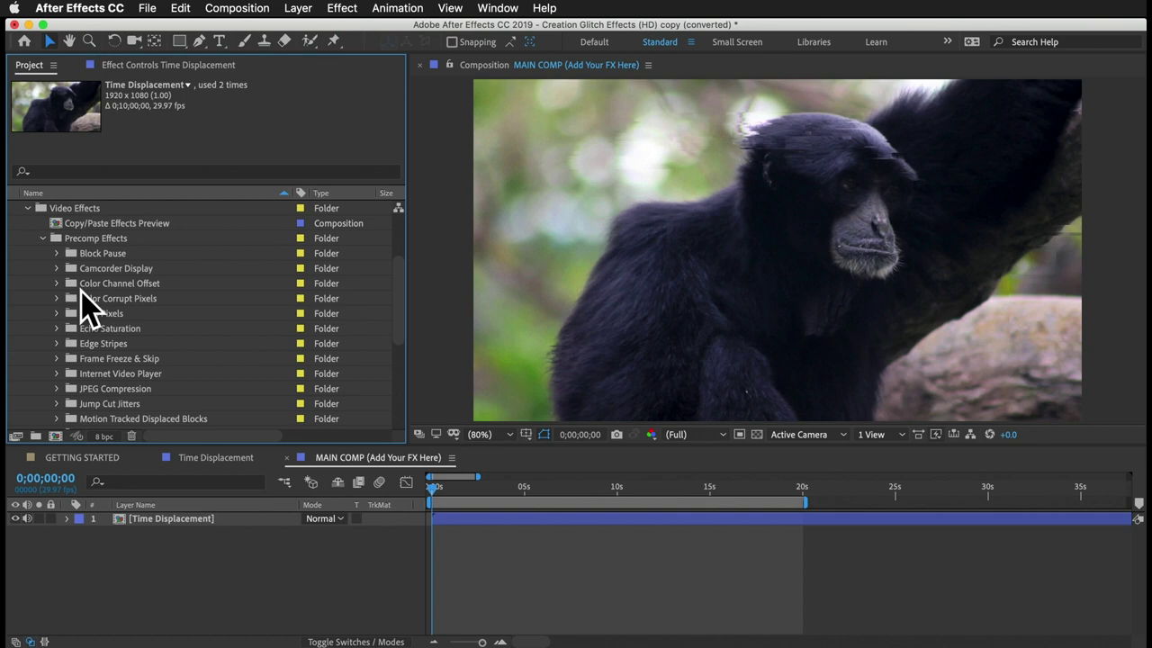
- Expand the Block Pause and Echo Saturation folders, plus the Precomps folder inside Echo Saturation
{"action": "left_click", "coordinate": [105, 256]}
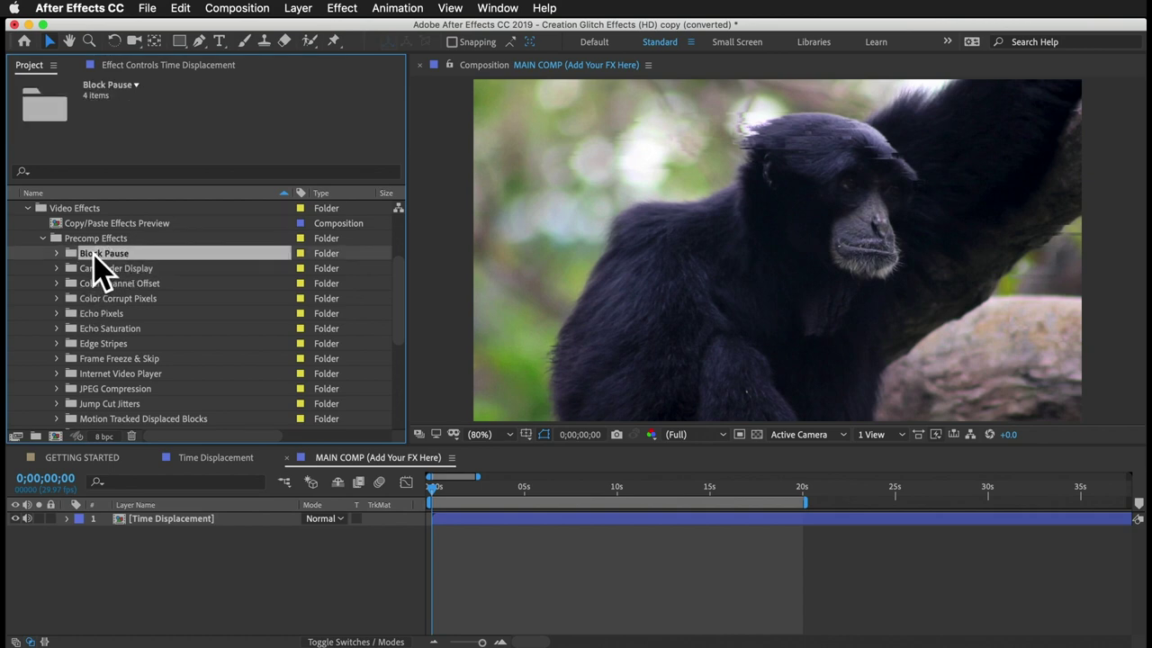
{"action": "left_click", "coordinate": [55, 254]}
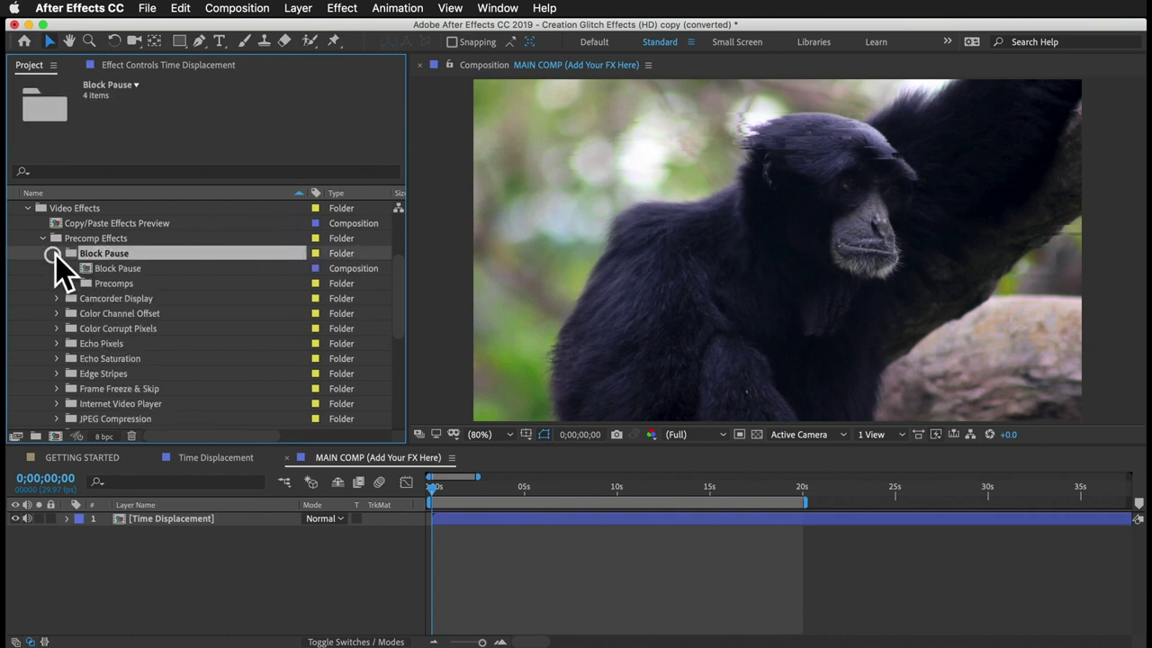
{"action": "left_click", "coordinate": [93, 359]}
{"action": "left_click", "coordinate": [56, 359]}
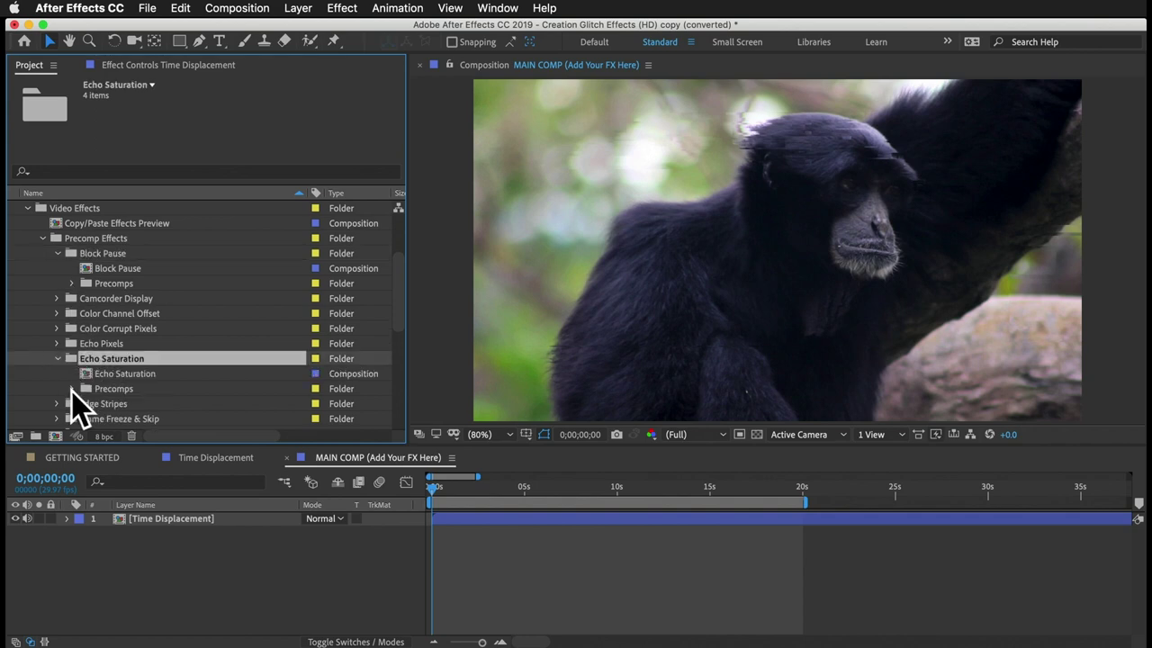
{"action": "left_click", "coordinate": [72, 389]}
{"action": "scroll", "coordinate": [79, 405], "scroll_direction": "down", "scroll_amount": 1}
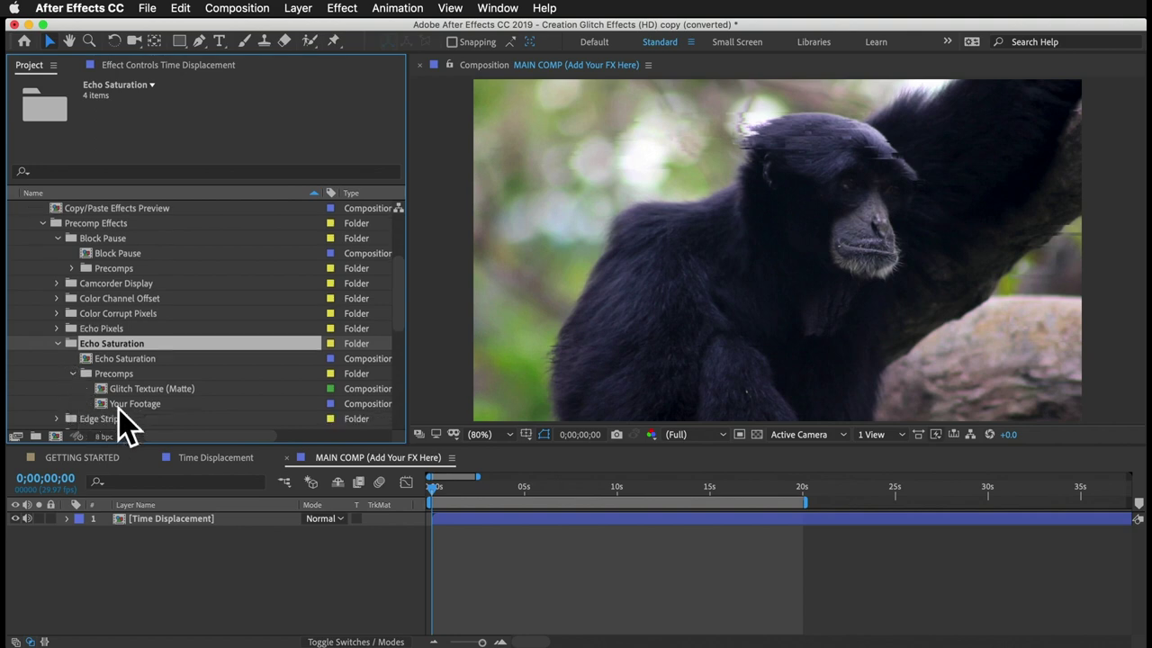
- Add the Block Pause composition to Echo Saturation's Your Footage precomp and delete the original Your Footage layer there
{"action": "left_click", "coordinate": [142, 404]}
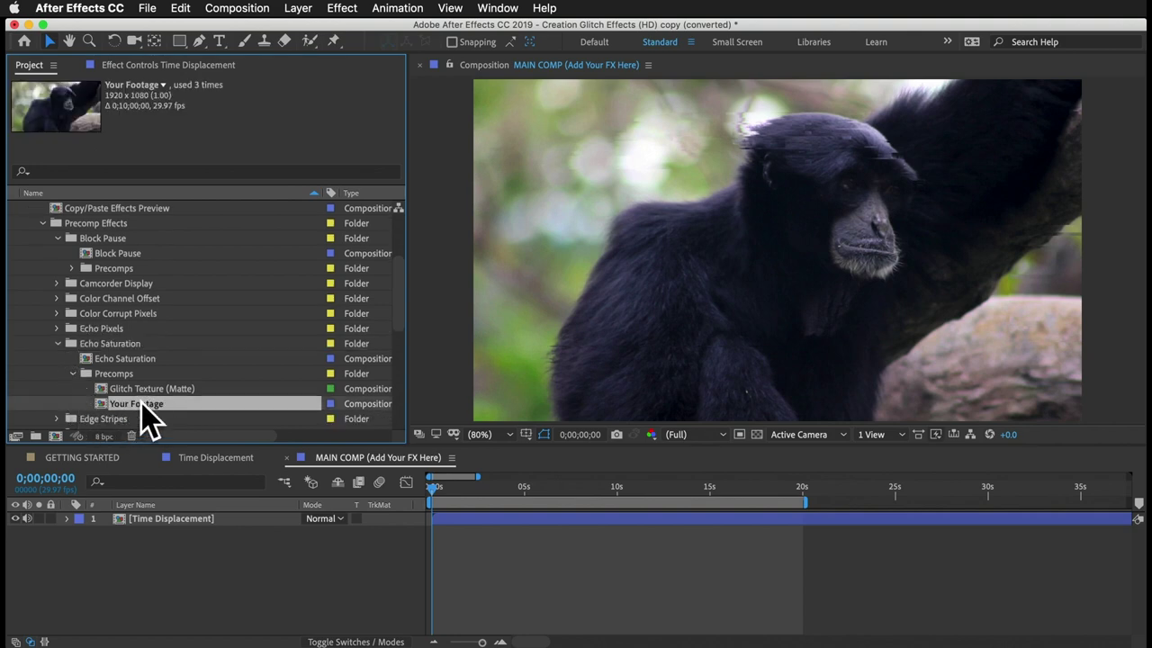
{"action": "left_click", "coordinate": [109, 255]}
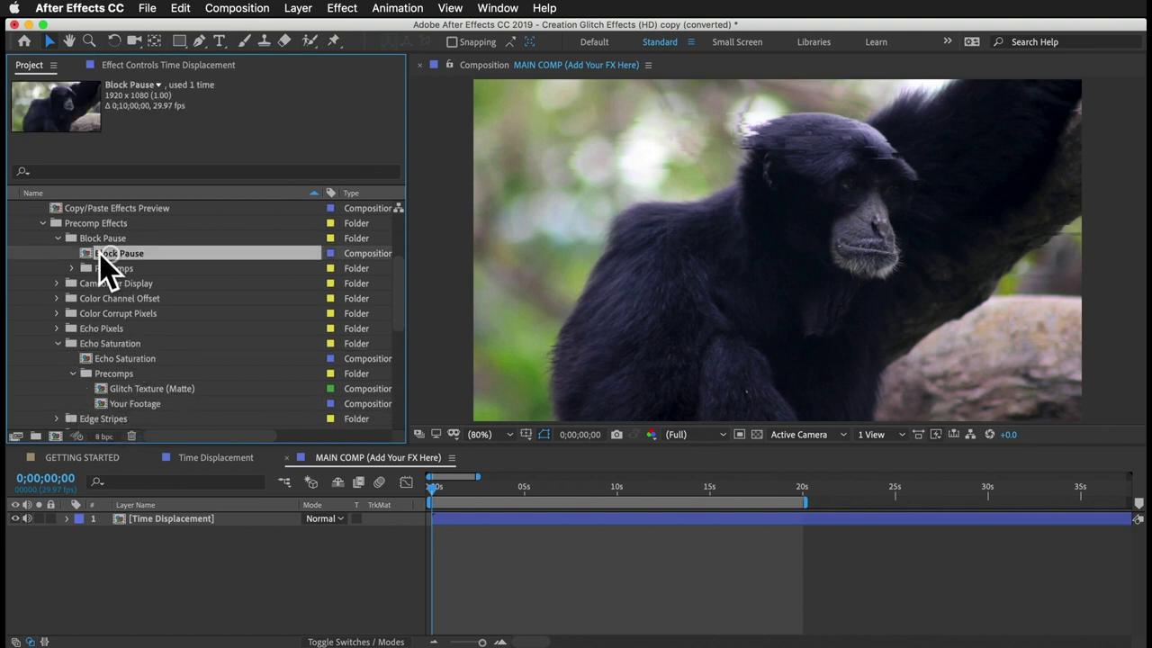
{"action": "left_click_drag", "start_coordinate": [104, 261], "coordinate": [123, 417]}
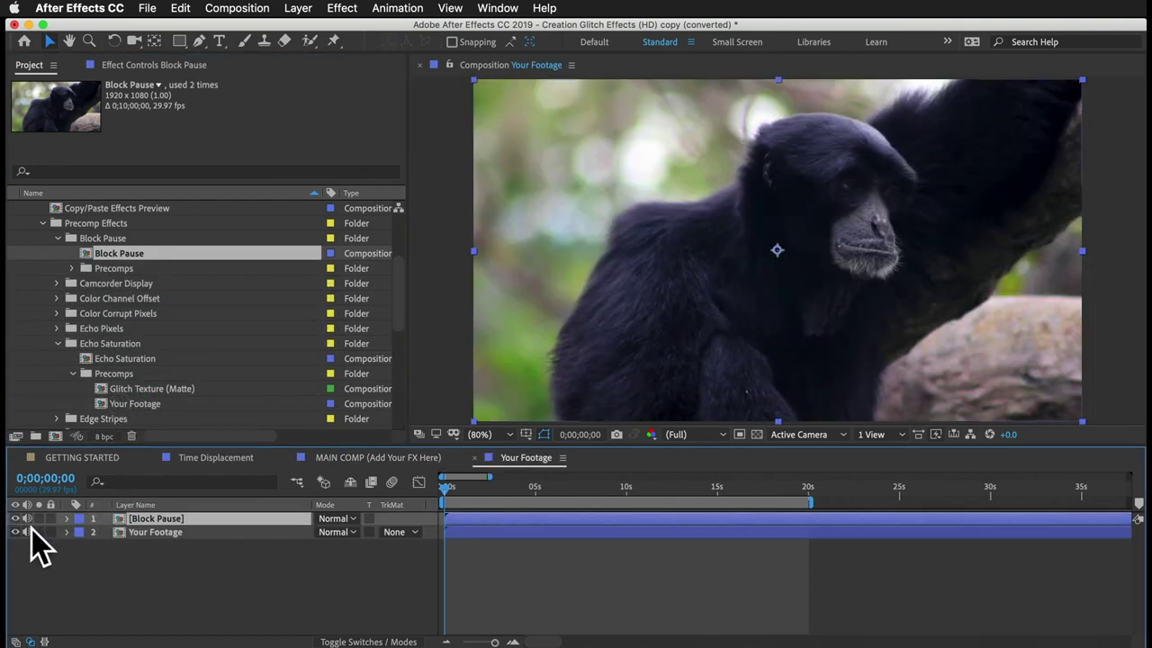
{"action": "key", "text": "super+z"}
{"action": "left_click", "coordinate": [154, 533]}
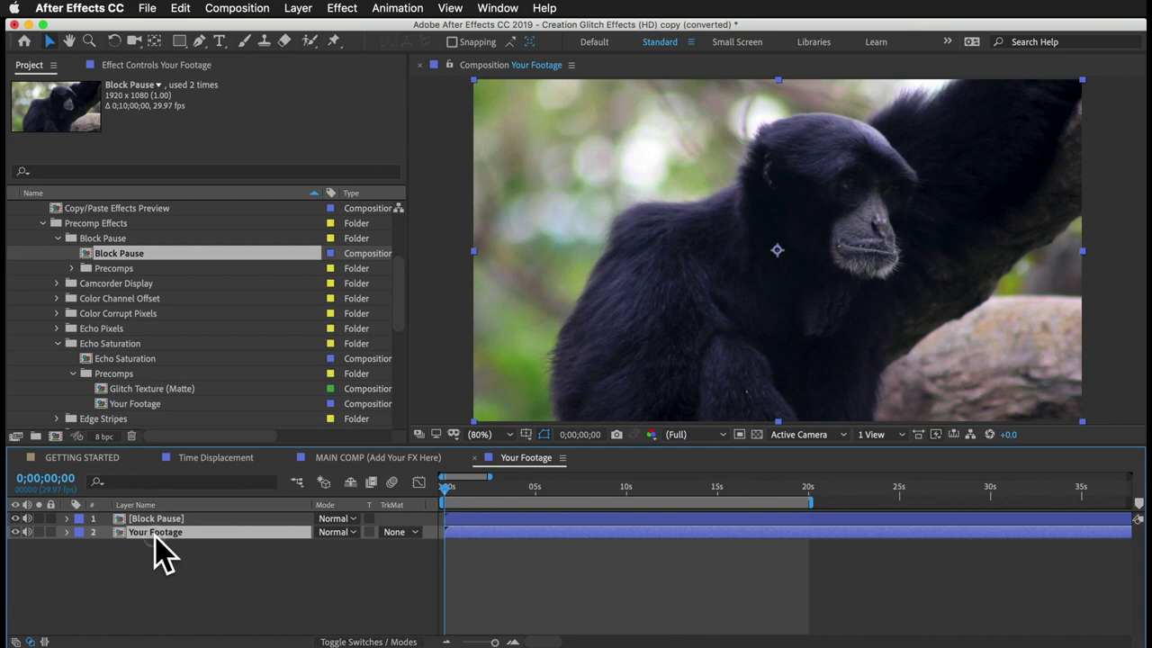
{"action": "key", "text": "Delete"}
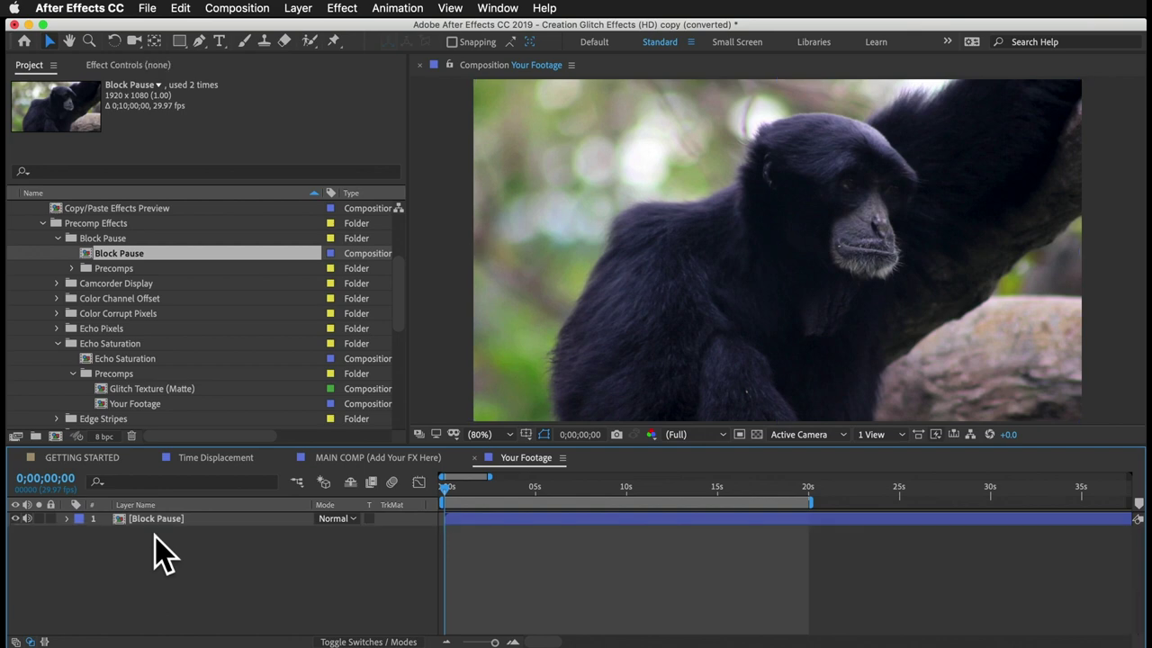
- Replace the Time Displacement layer in MAIN COMP (Add Your FX Here) with the Echo Saturation composition and preview the playback
{"action": "left_click", "coordinate": [100, 359]}
{"action": "left_click_drag", "start_coordinate": [120, 361], "coordinate": [106, 253]}
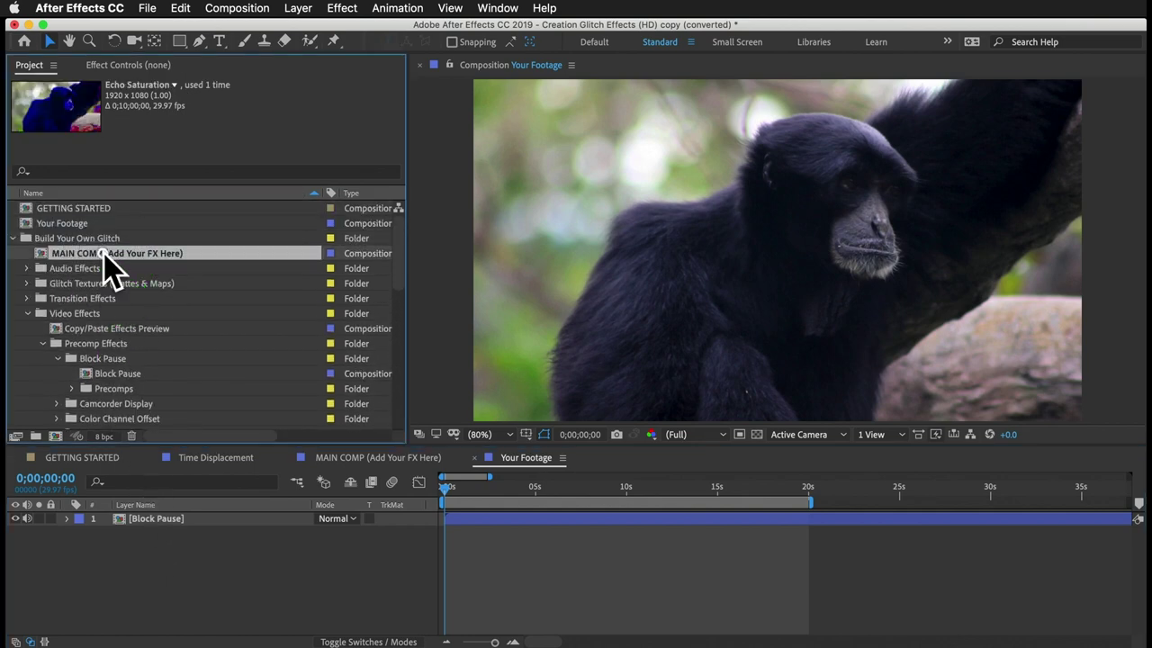
{"action": "left_click", "coordinate": [173, 534]}
{"action": "key", "text": "Delete"}
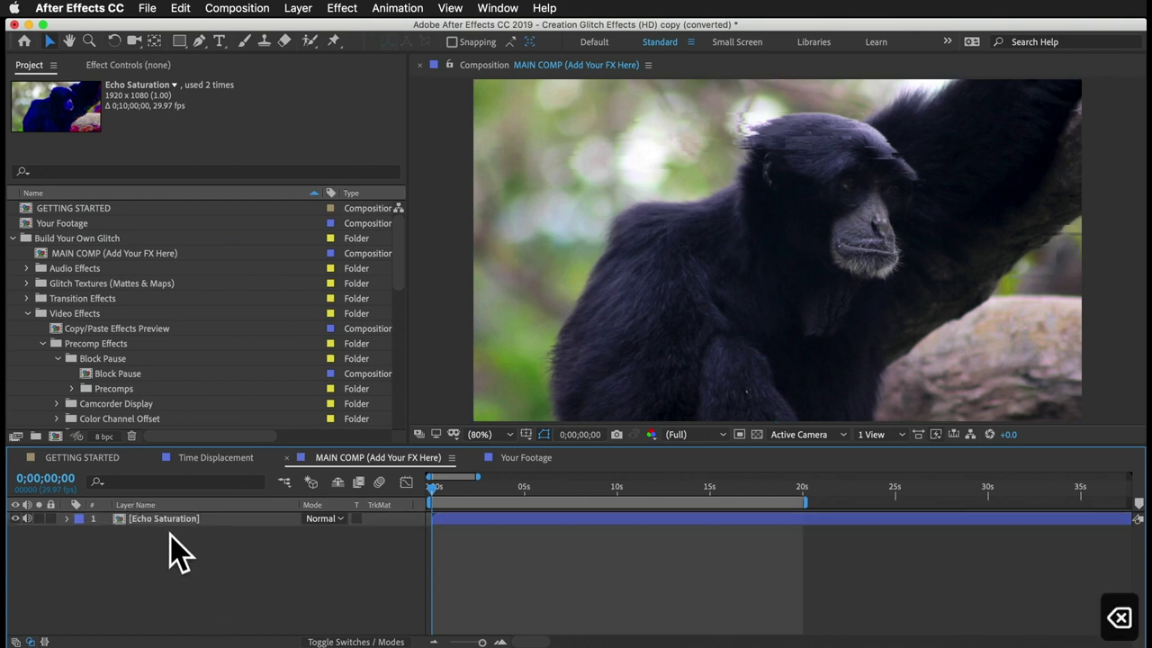
{"action": "key", "text": "0"}
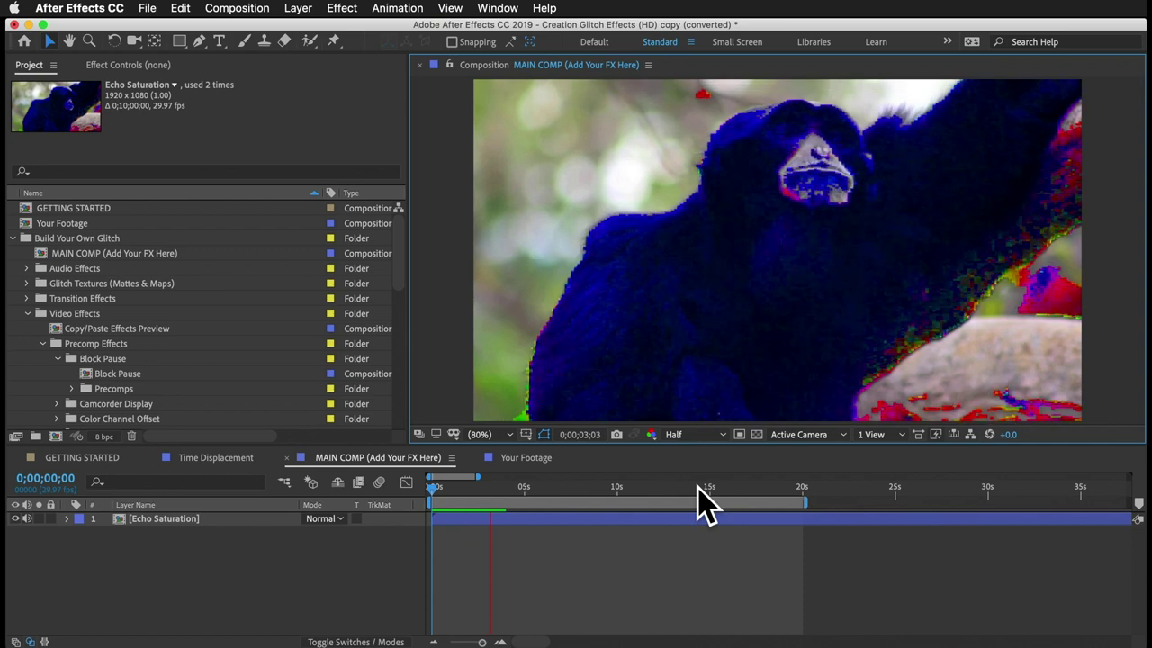
{"action": "key", "text": "space"}
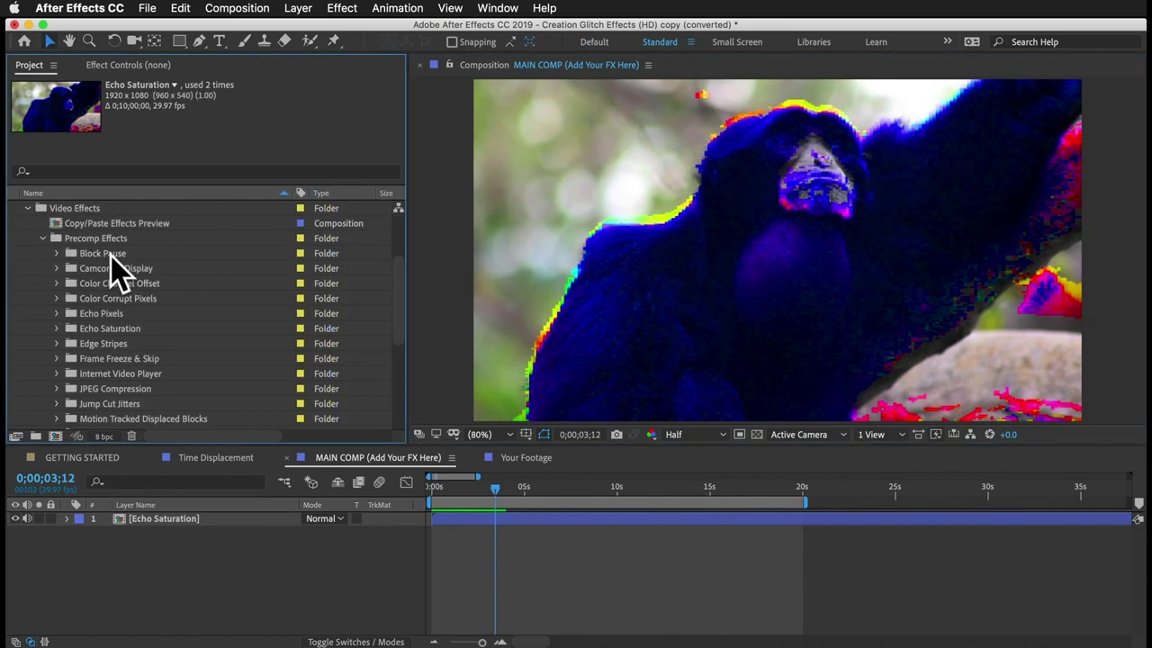
- Check the Frame Freeze & Skip folder among the Precomp Effects and collapse the Video Effects folder
{"action": "left_click", "coordinate": [119, 374]}
{"action": "left_click", "coordinate": [122, 358]}
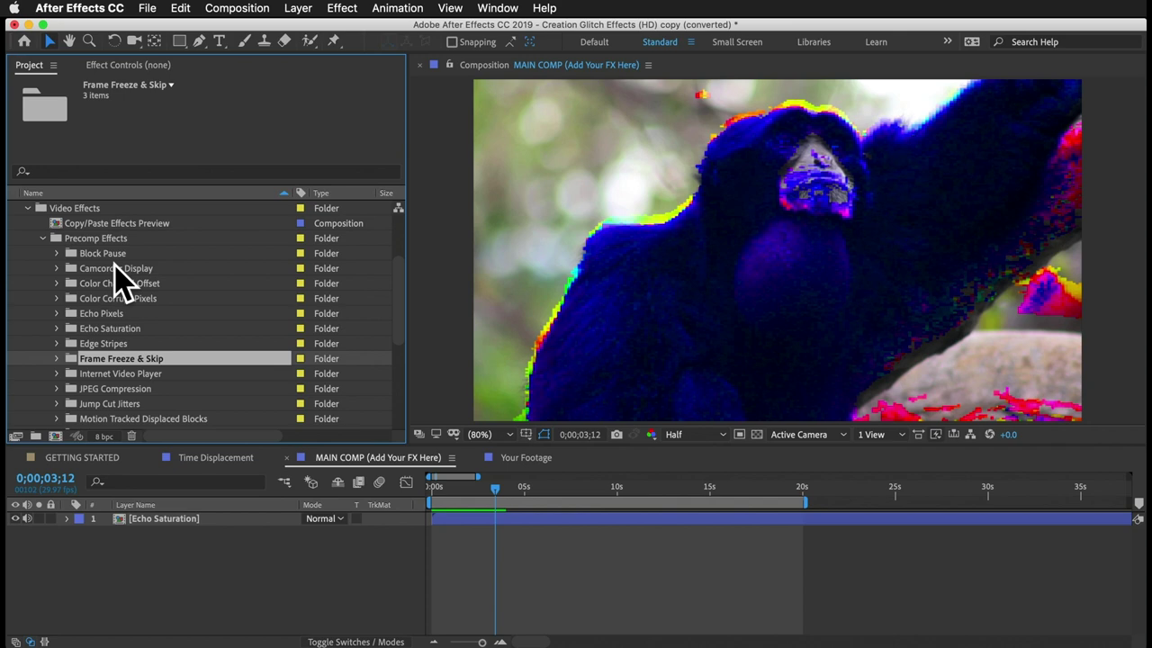
{"action": "left_click", "coordinate": [28, 207]}
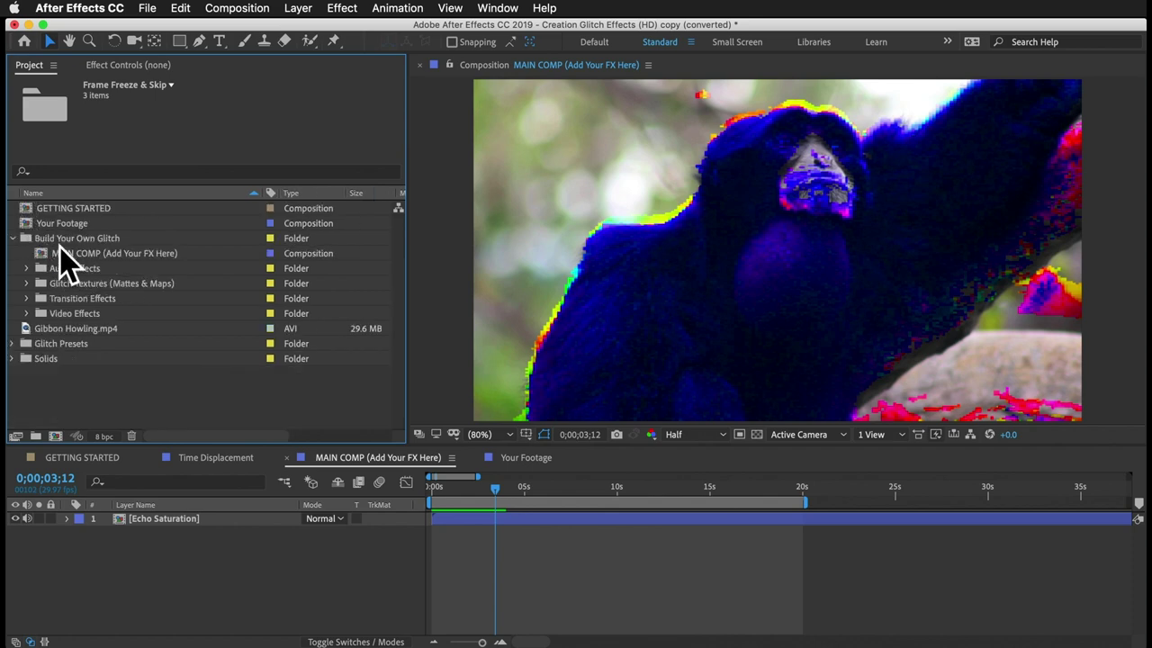
- Expand the Glitch Presets folder down to the Precomps folder of the All Kinds of Stripes preset
{"action": "left_click", "coordinate": [55, 343]}
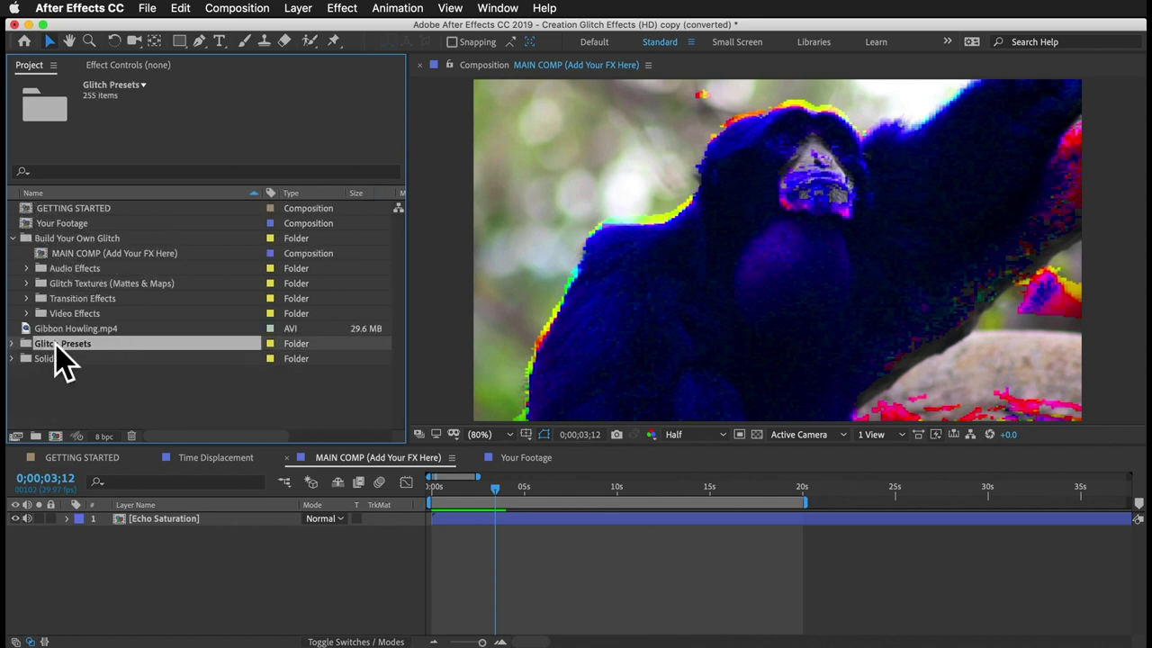
{"action": "left_click", "coordinate": [72, 298]}
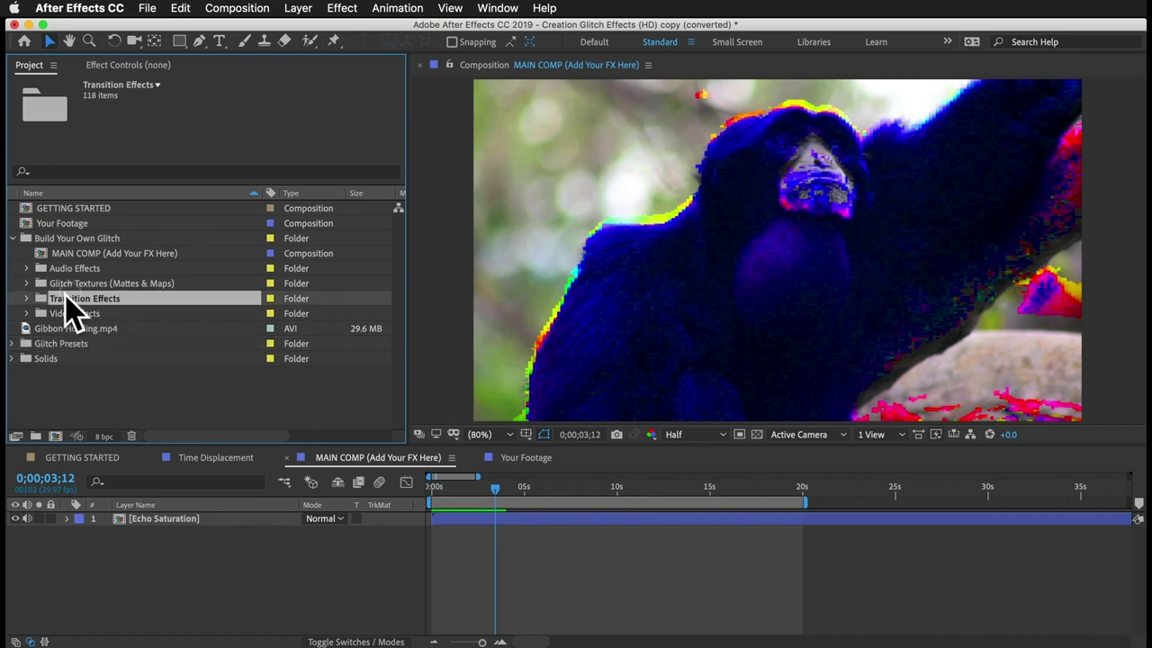
{"action": "left_click", "coordinate": [61, 344]}
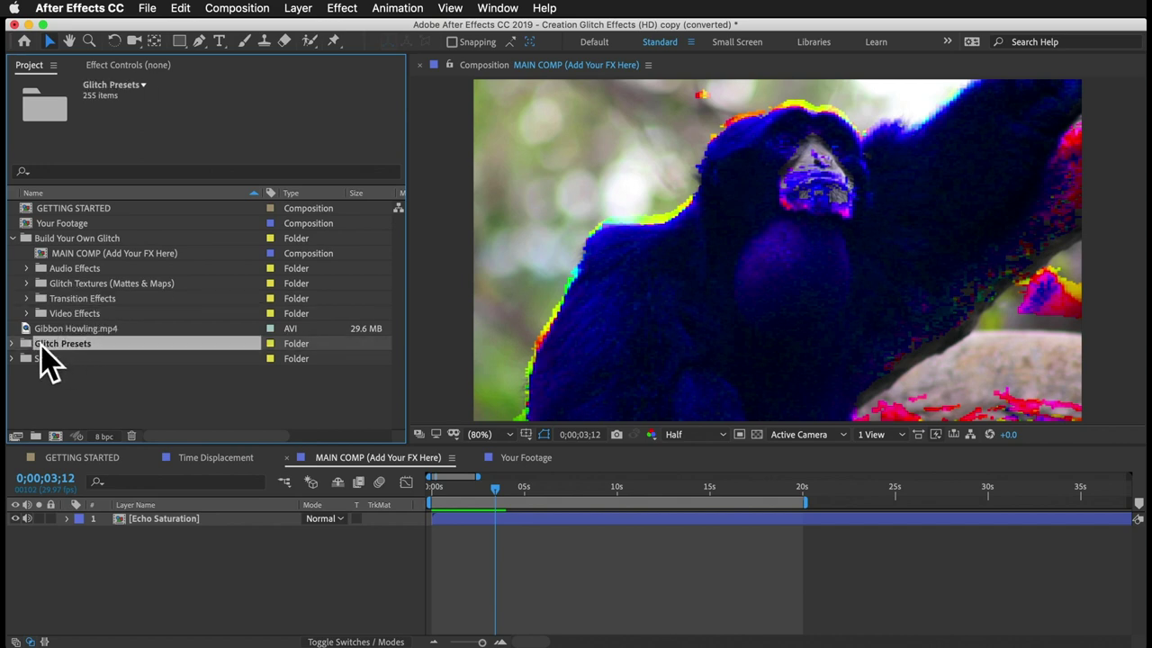
{"action": "left_click", "coordinate": [13, 343]}
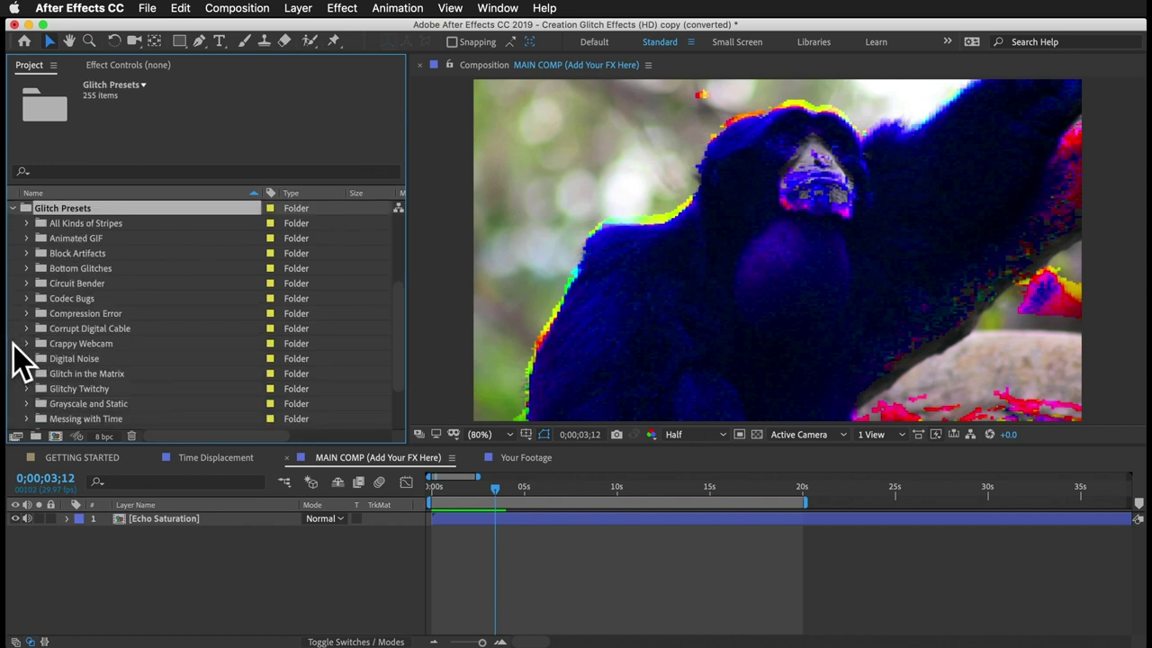
{"action": "left_click", "coordinate": [77, 223]}
{"action": "left_click", "coordinate": [27, 223]}
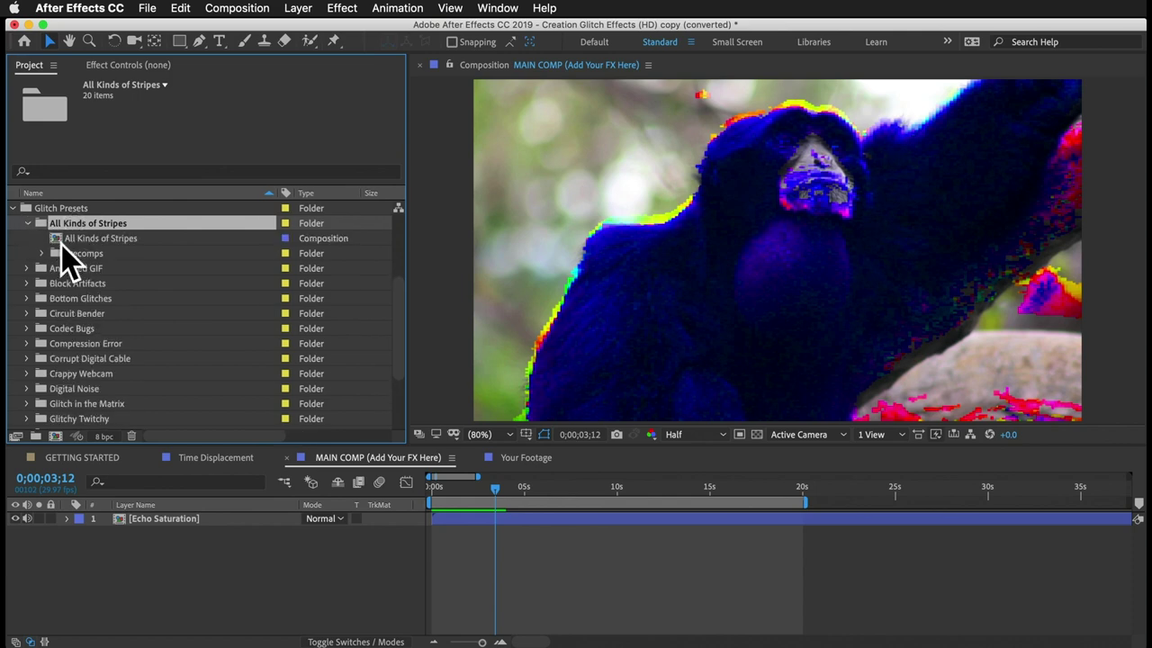
{"action": "left_click", "coordinate": [40, 253]}
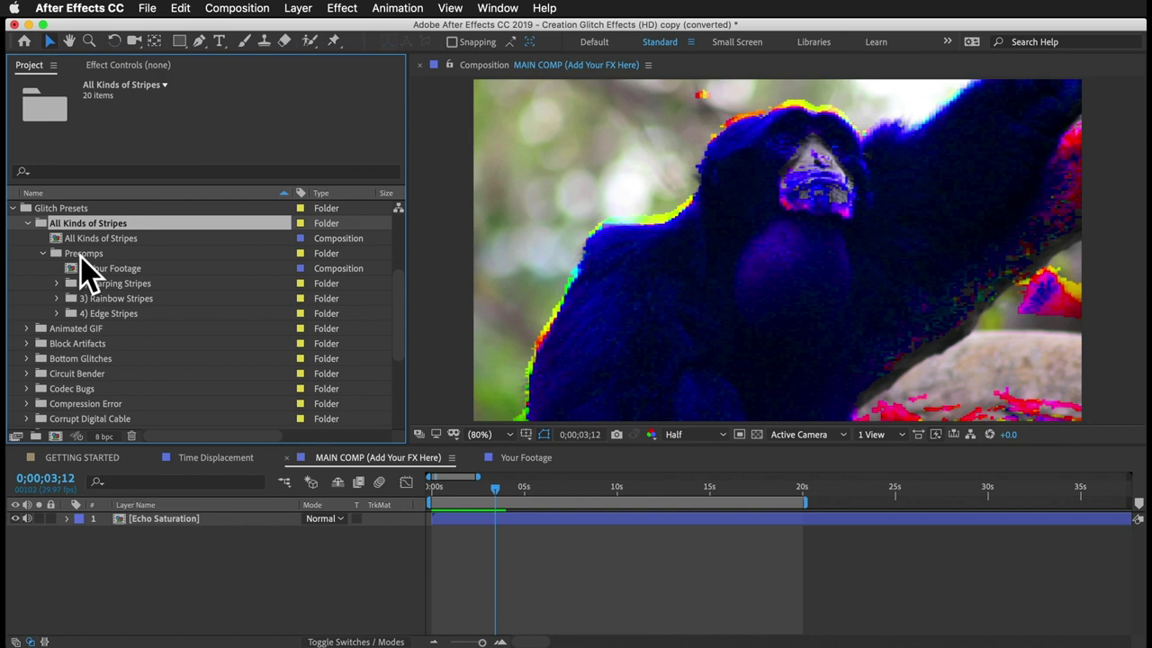
- Examine the numbered precomps of All Kinds of Stripes and the Your Footage precomp nested inside 2) Warping Stripes
{"action": "left_click", "coordinate": [103, 283]}
{"action": "left_click", "coordinate": [110, 298]}
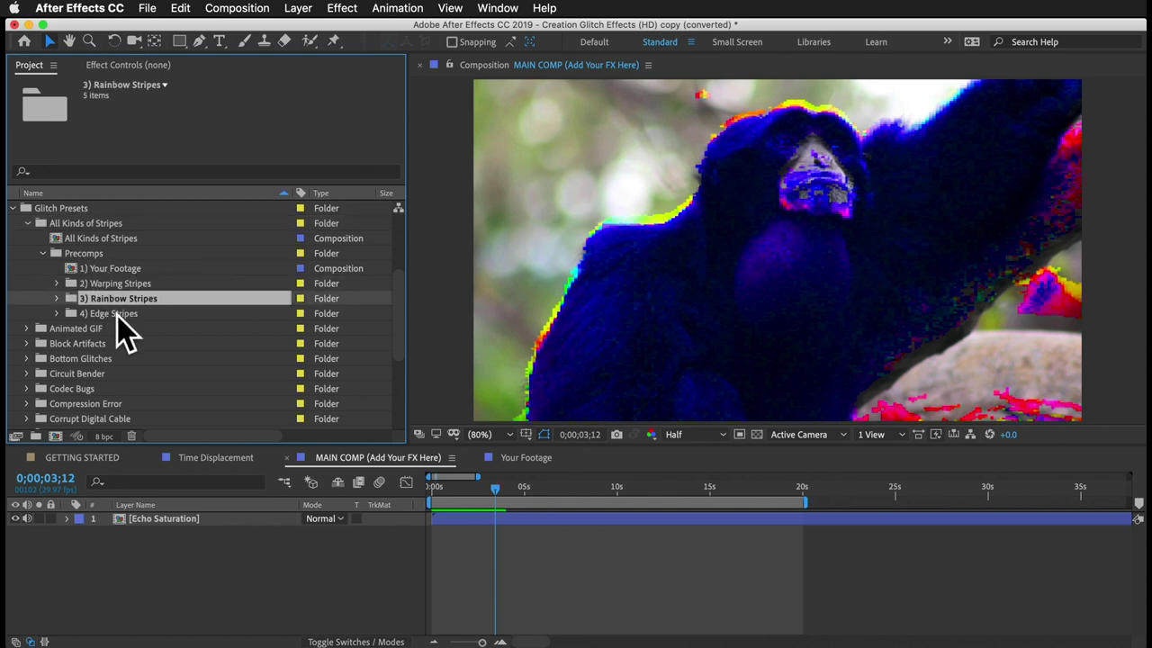
{"action": "left_click", "coordinate": [92, 269]}
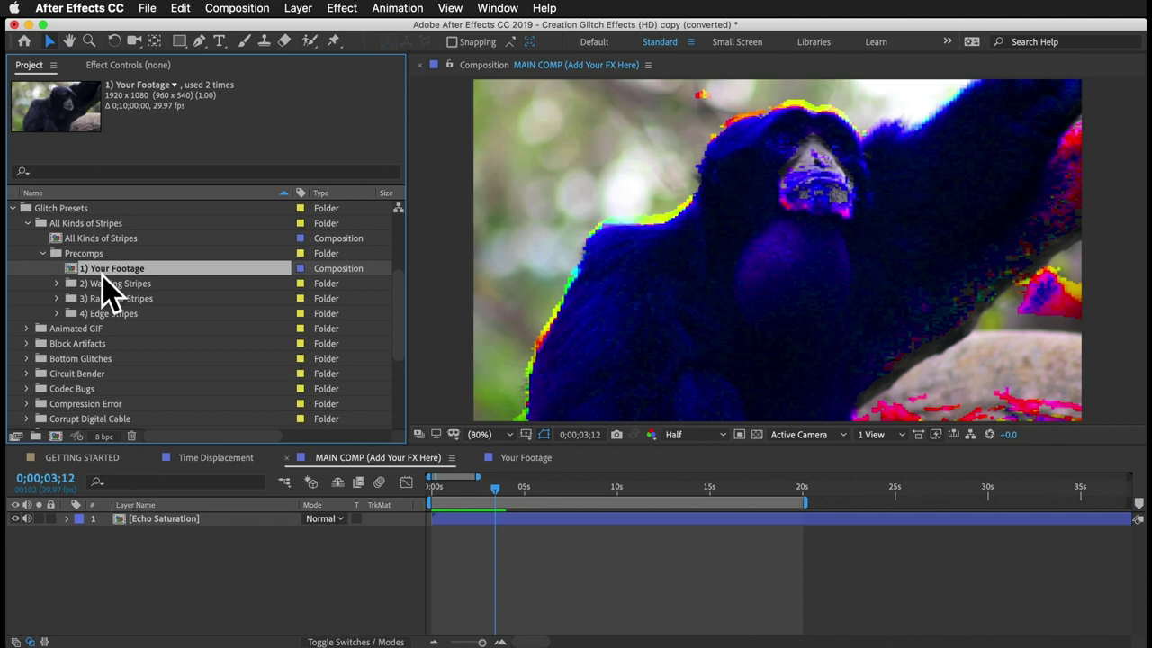
{"action": "left_click", "coordinate": [106, 283]}
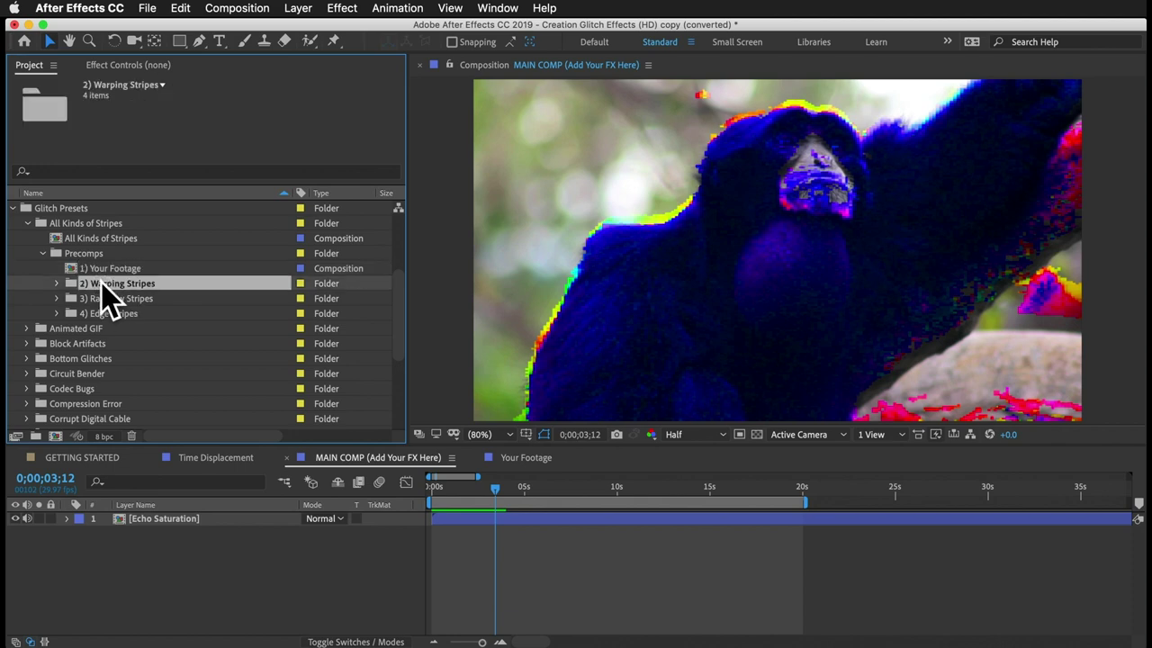
{"action": "left_click", "coordinate": [56, 283]}
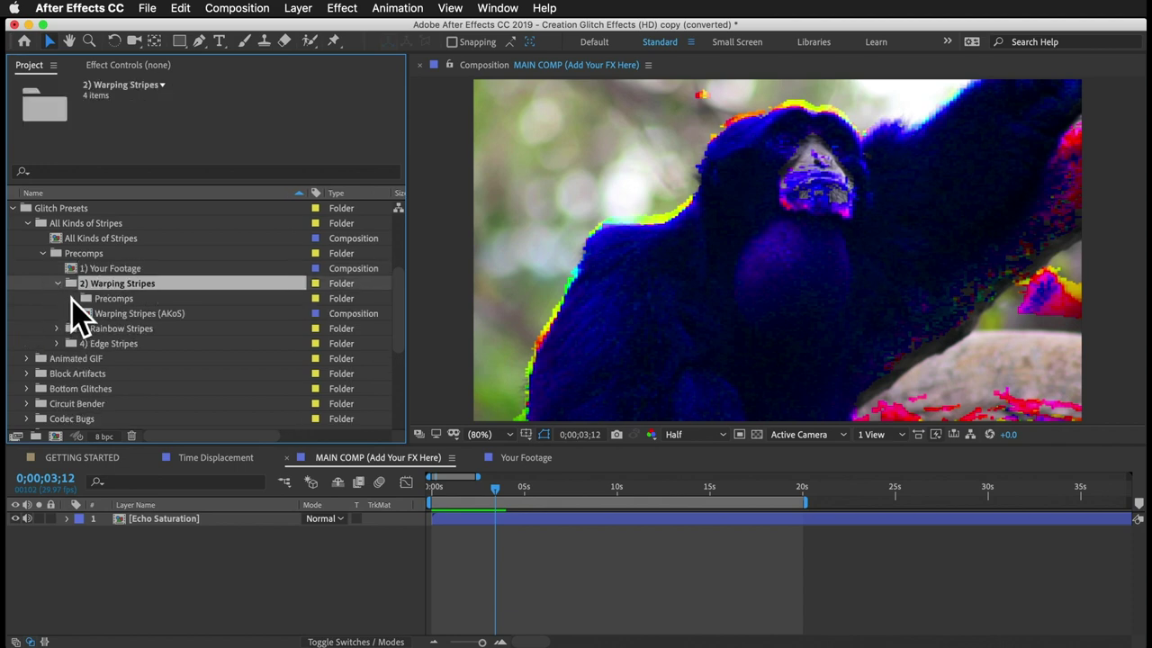
{"action": "left_click", "coordinate": [73, 299]}
{"action": "left_click", "coordinate": [126, 329]}
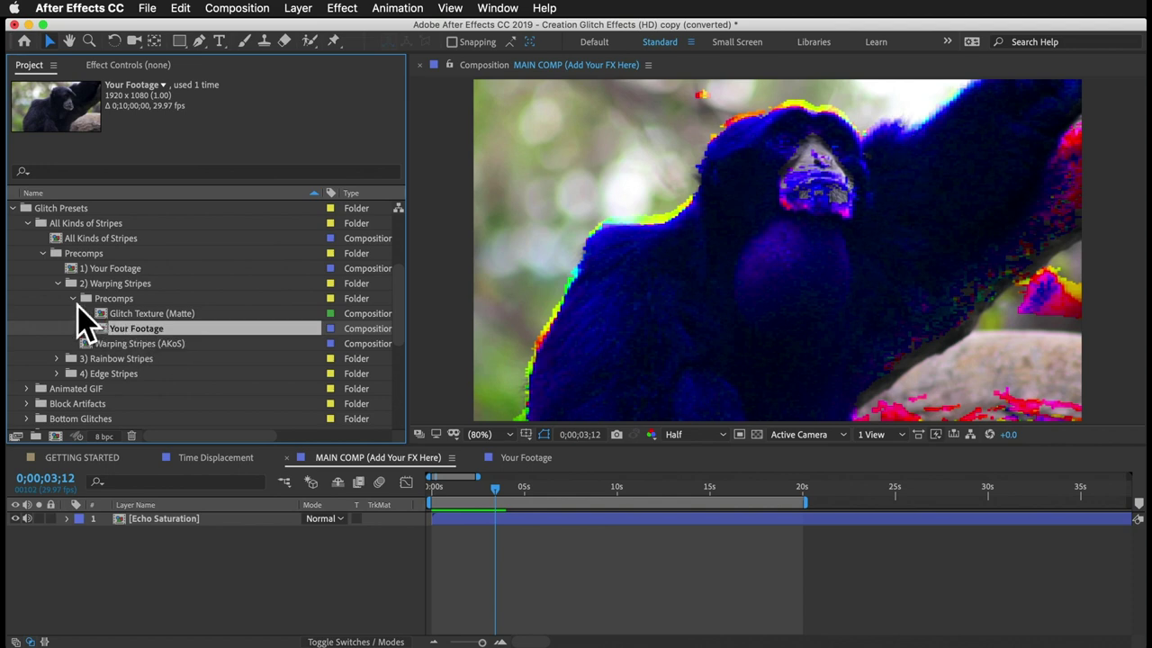
{"action": "left_click", "coordinate": [57, 283]}
- Examine the 3) Rainbow Stripes folder and the Edge Stripes (AKoS) composition inside the 4) Edge Stripes folder
{"action": "left_click", "coordinate": [106, 285]}
{"action": "left_click", "coordinate": [105, 298]}
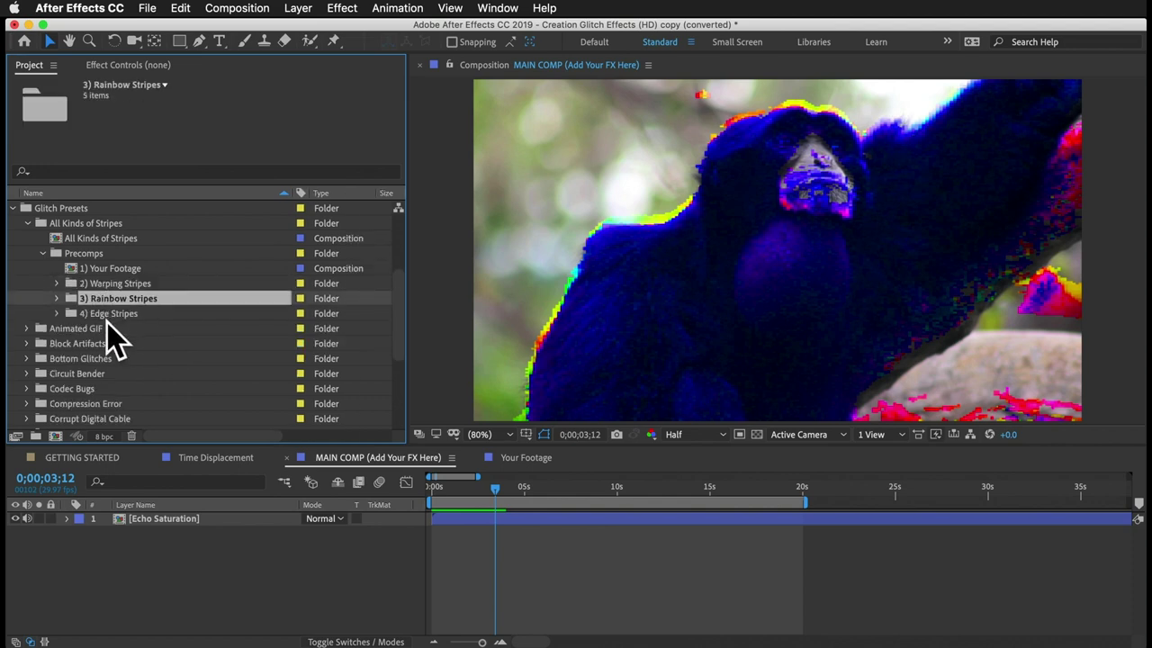
{"action": "left_click", "coordinate": [101, 327]}
{"action": "left_click", "coordinate": [123, 315]}
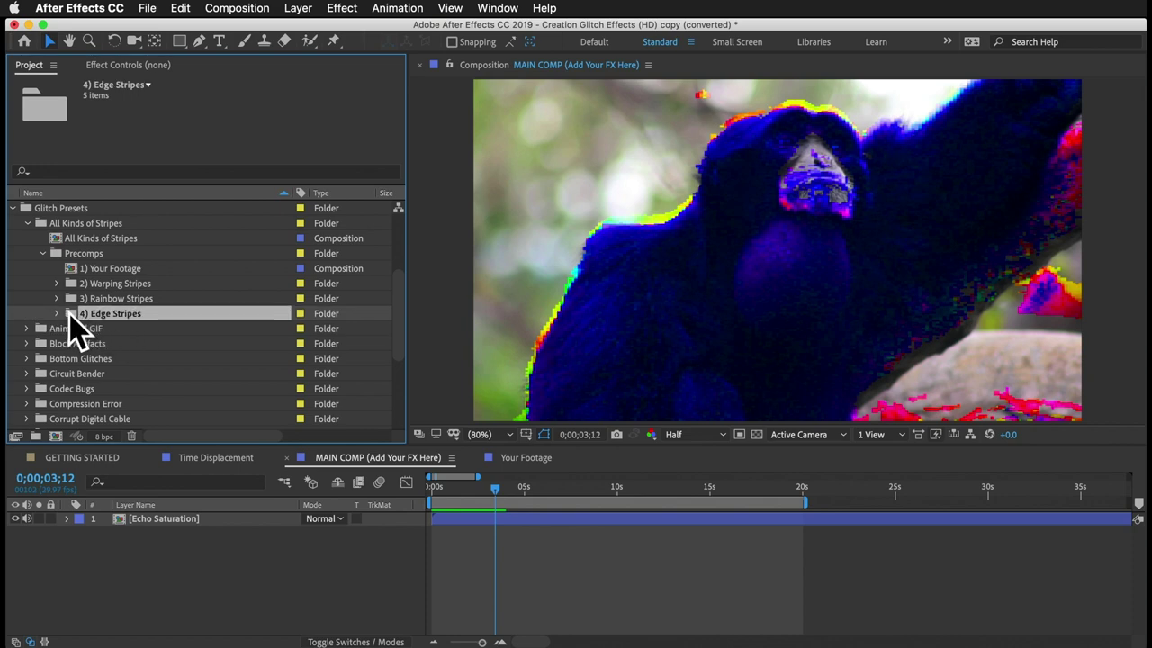
{"action": "left_click", "coordinate": [57, 314]}
{"action": "left_click", "coordinate": [111, 330]}
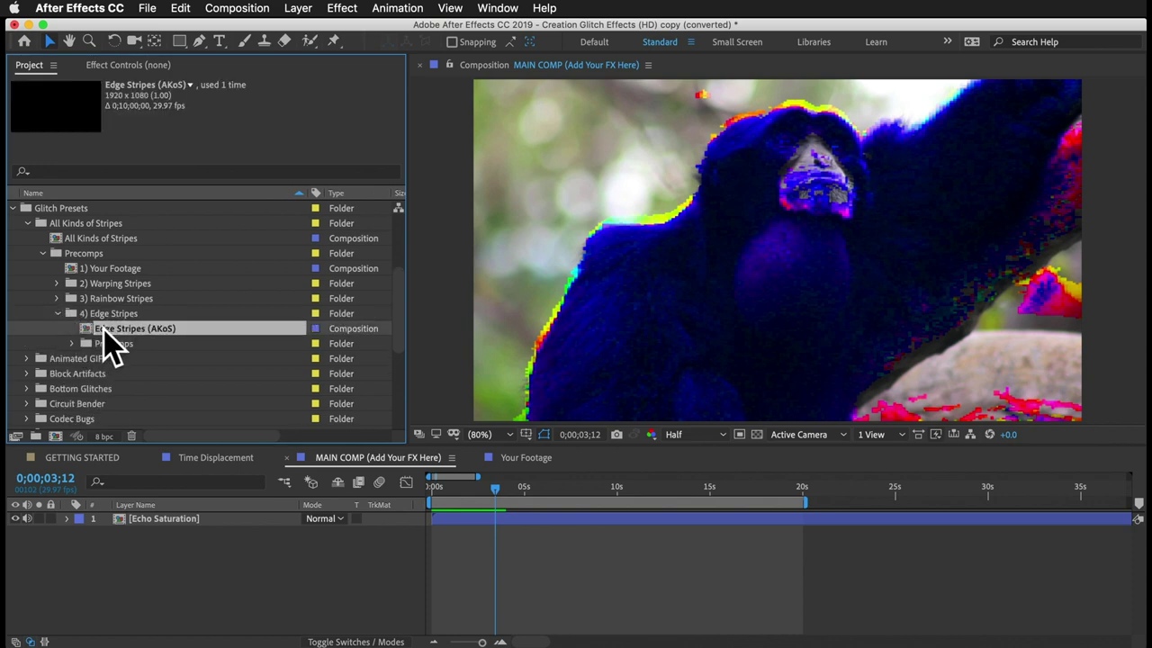
- Open the All Kinds of Stripes composition, examine its Edge Stretch and CONTROL LAYER layers, and collapse the 4) Edge Stripes folder
{"action": "left_click", "coordinate": [105, 238]}
{"action": "double_click", "coordinate": [116, 240]}
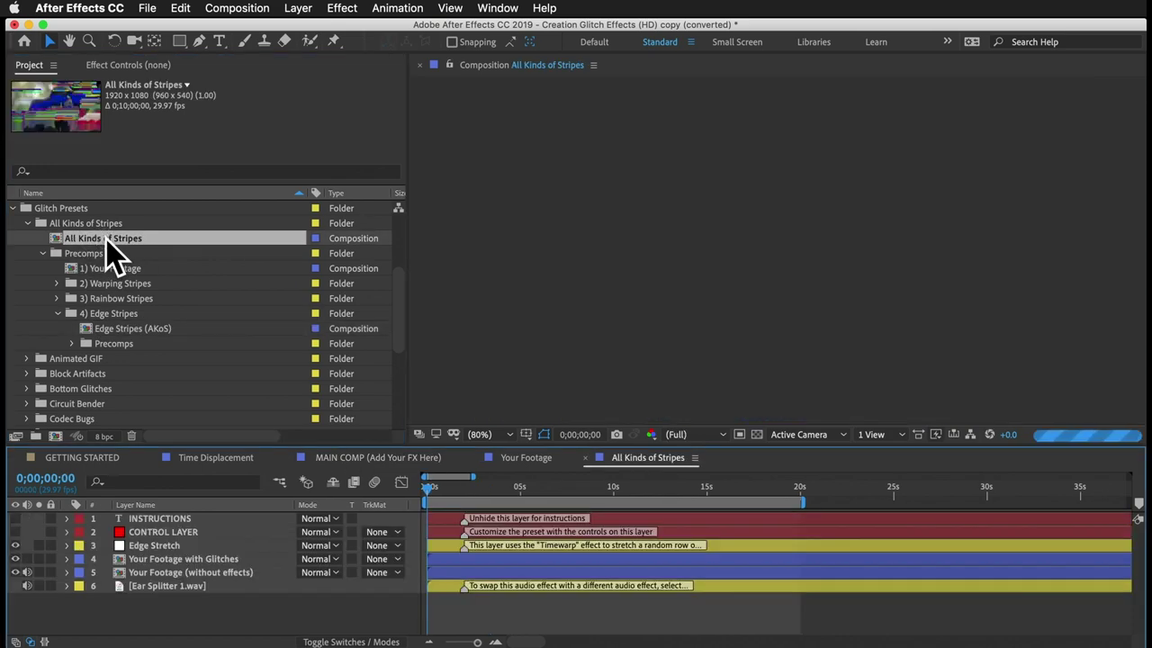
{"action": "left_click", "coordinate": [155, 546]}
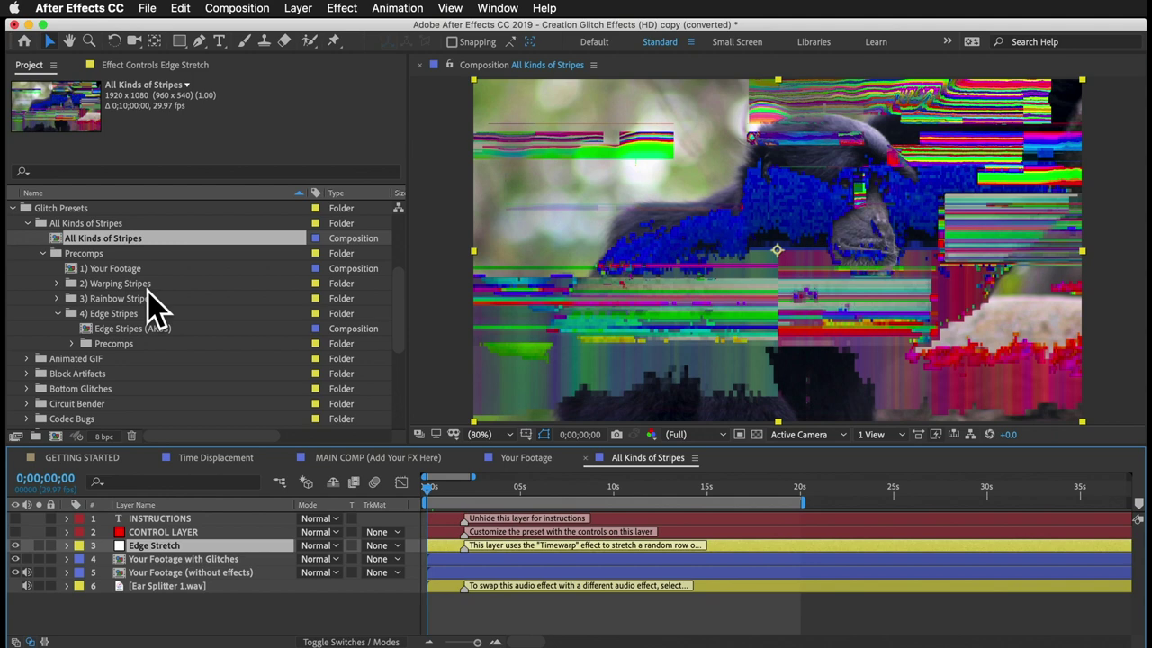
{"action": "left_click", "coordinate": [57, 313]}
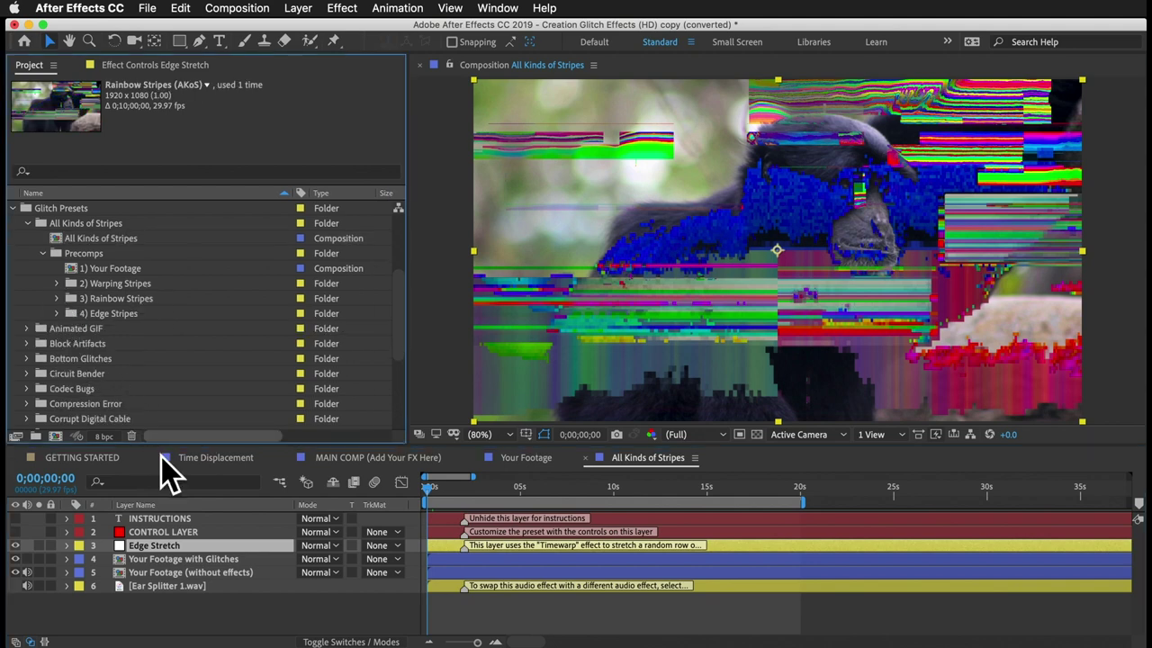
{"action": "left_click", "coordinate": [166, 532]}
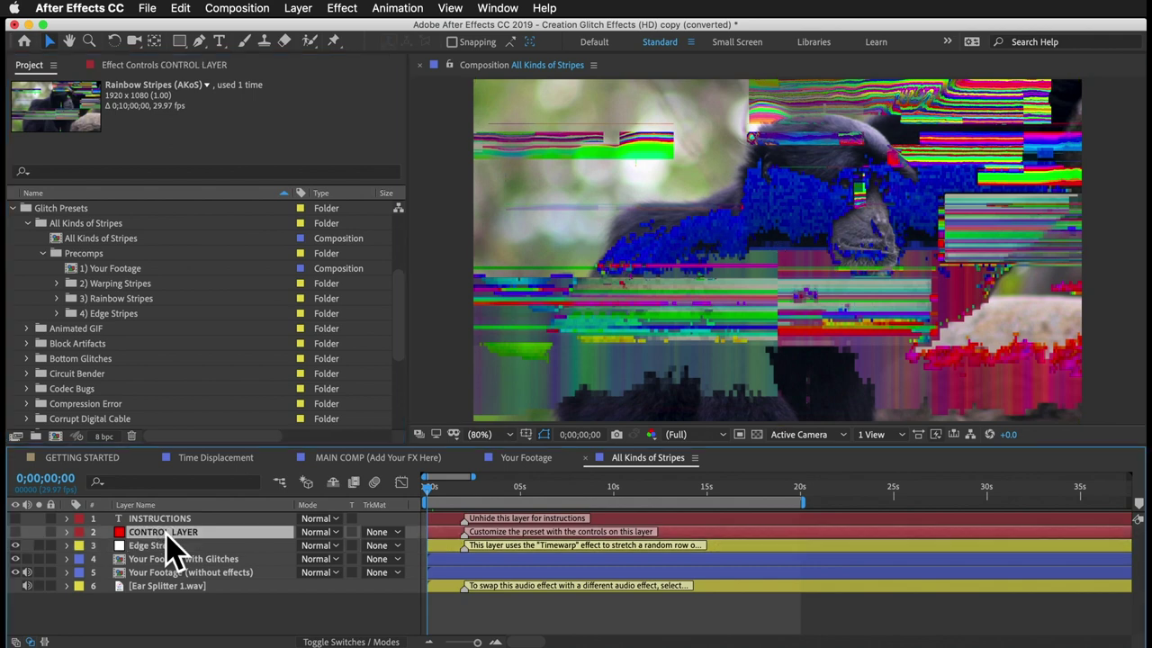
- Collapse the Glitch Presets folder and expand the Transition Effects folder inside Build Your Own Glitch
{"action": "left_click", "coordinate": [13, 207]}
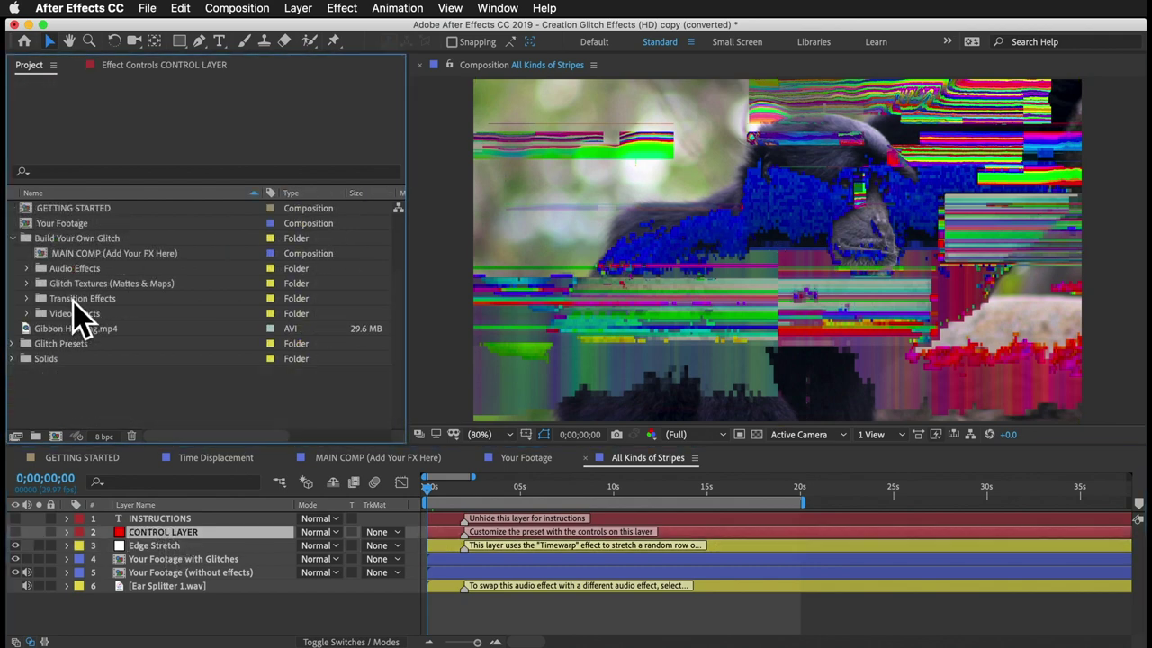
{"action": "left_click", "coordinate": [72, 297]}
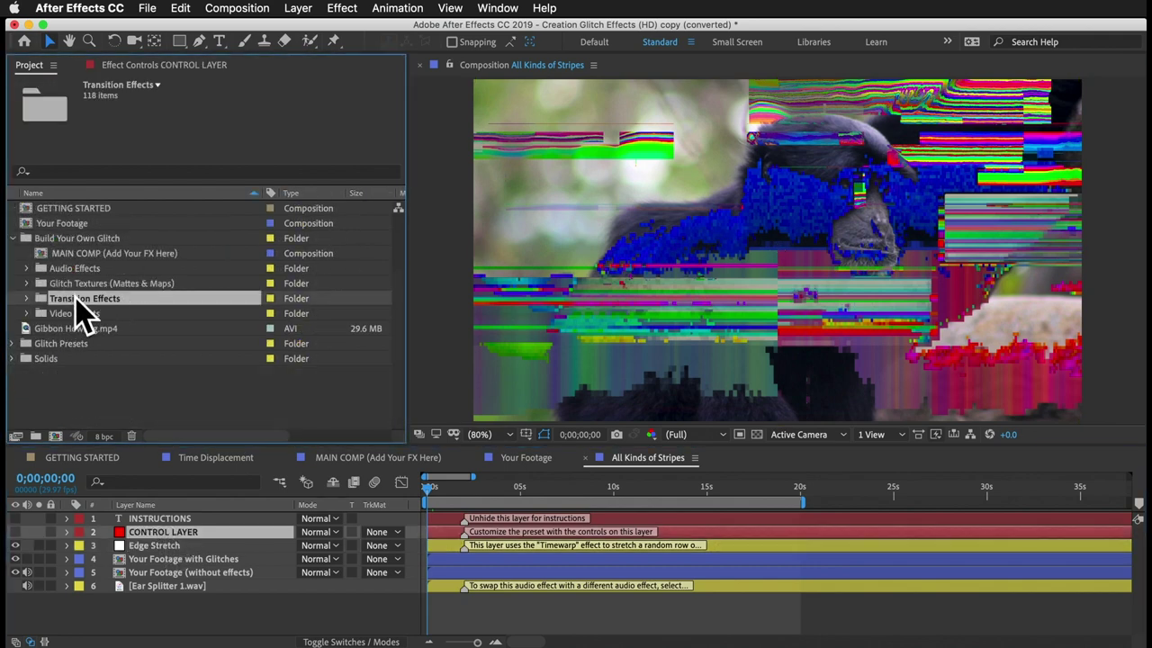
{"action": "left_click", "coordinate": [27, 298]}
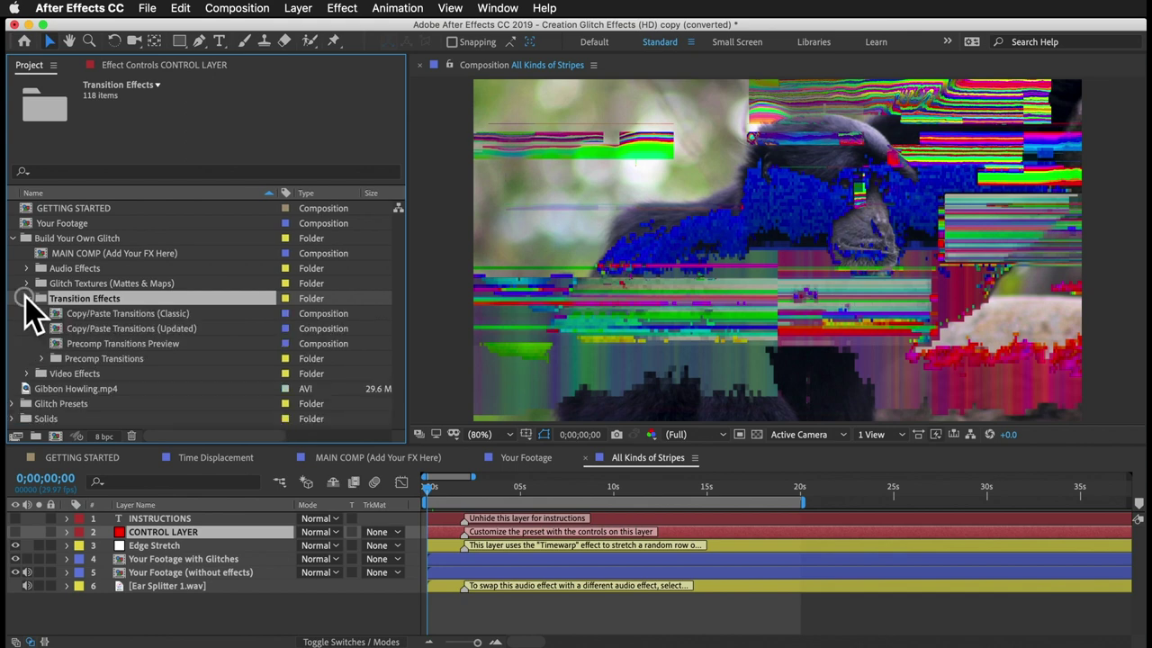
- Examine the Classic and Updated Copy/Paste Transitions compositions and the Precomp Transitions folder
{"action": "left_click", "coordinate": [108, 329]}
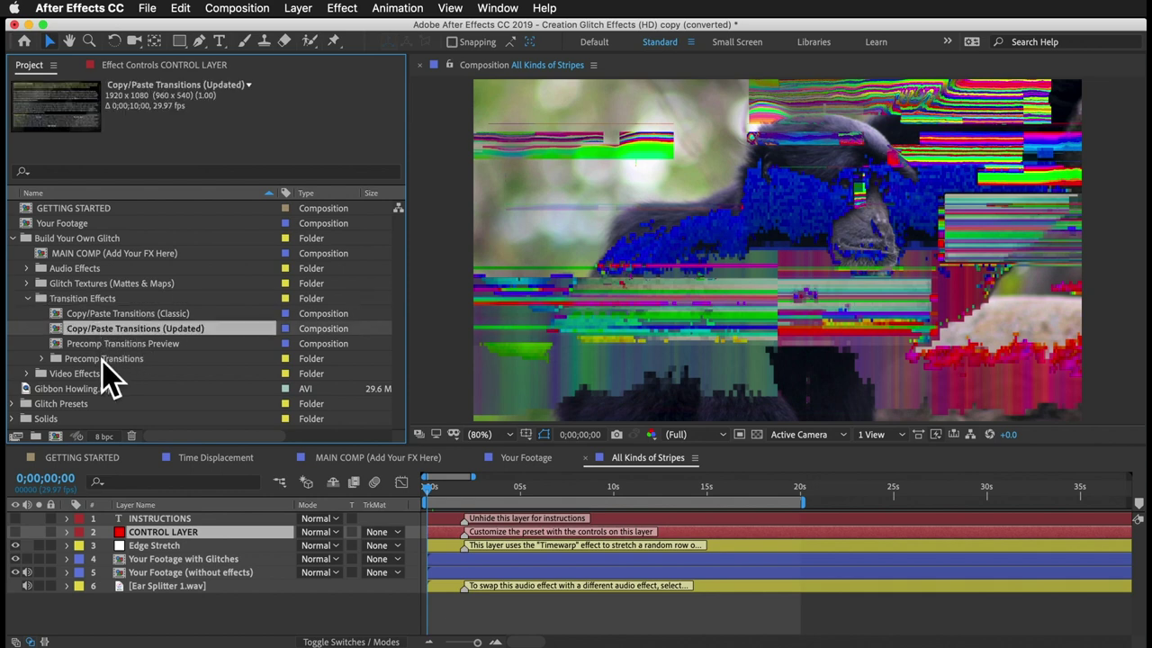
{"action": "left_click", "coordinate": [103, 359]}
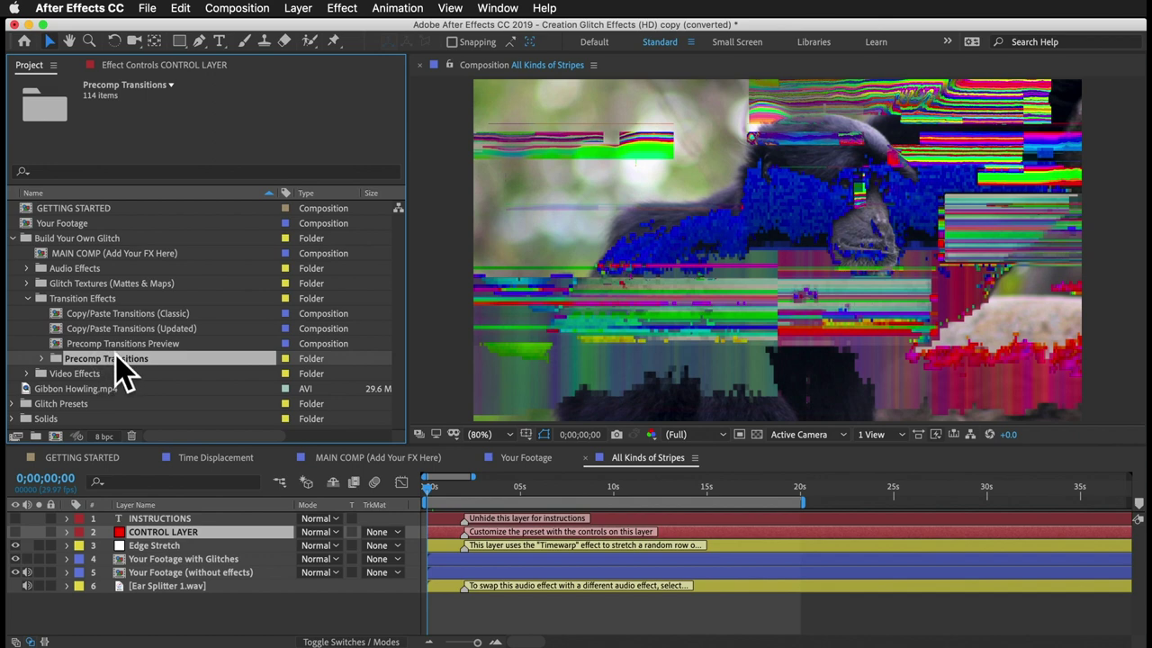
{"action": "left_click", "coordinate": [108, 314]}
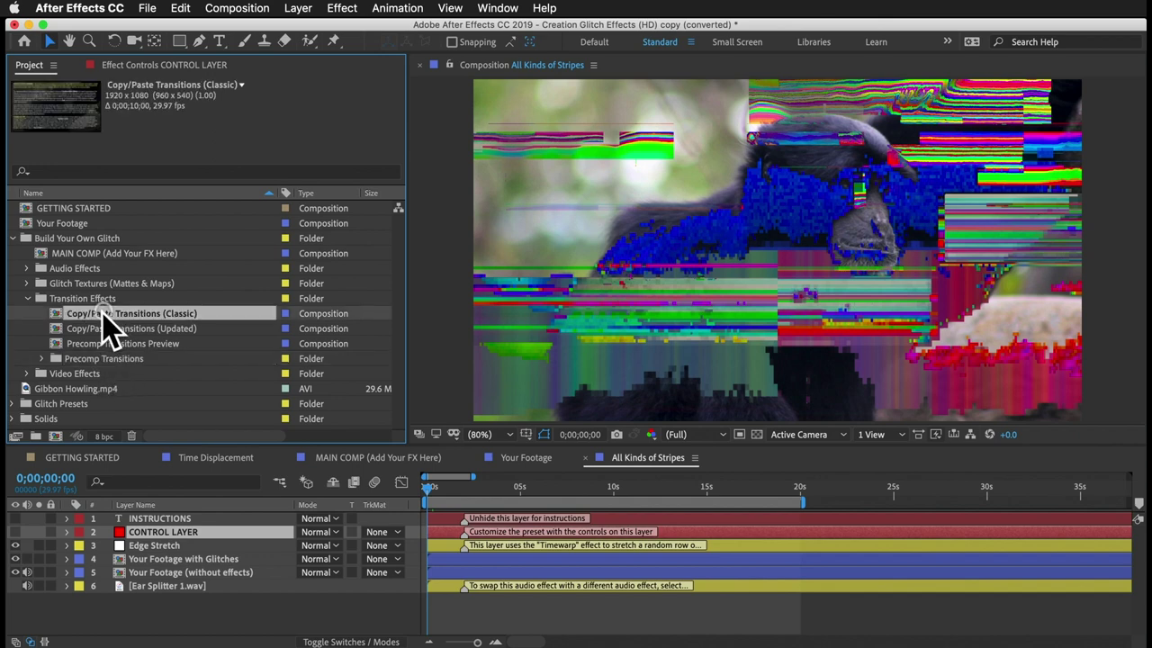
{"action": "left_click", "coordinate": [185, 329]}
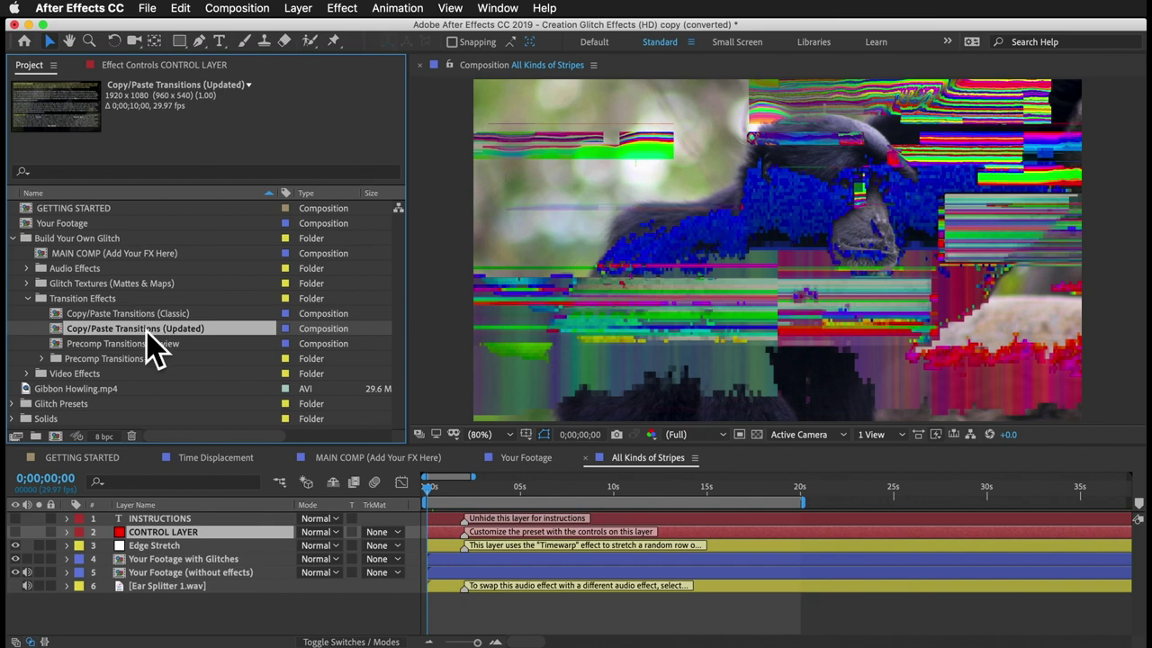
- In the Copy/Paste Transitions (Updated) composition, hide the INSTRUCTIONS layer and solo the two Black Stripes layers
{"action": "double_click", "coordinate": [144, 330]}
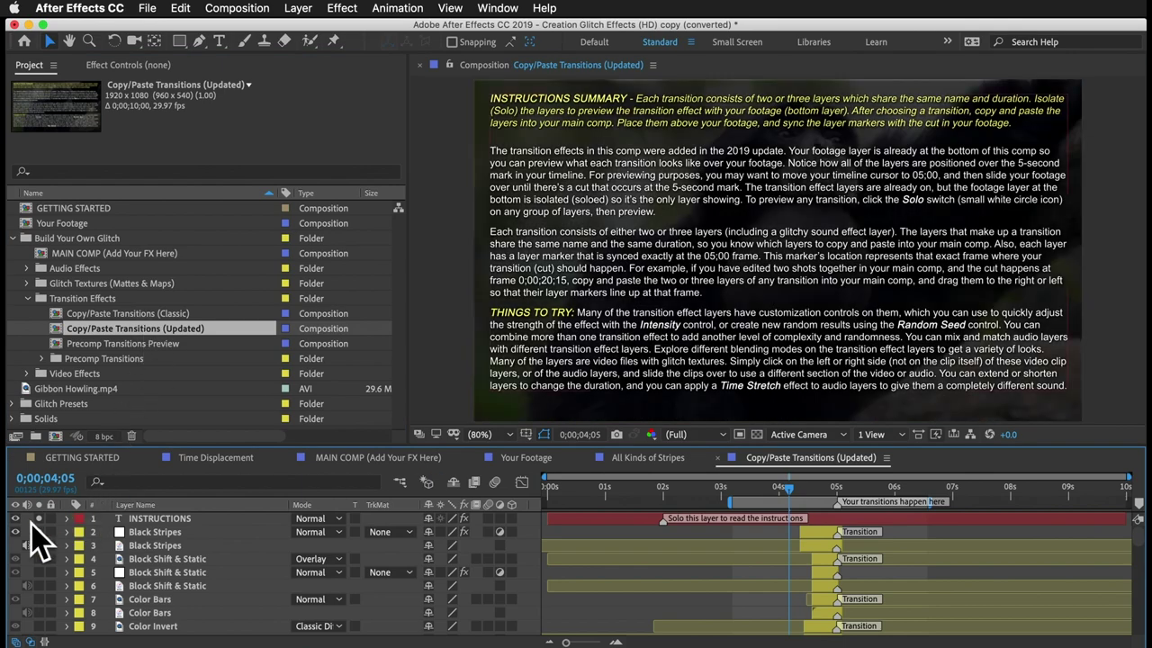
{"action": "left_click", "coordinate": [14, 518]}
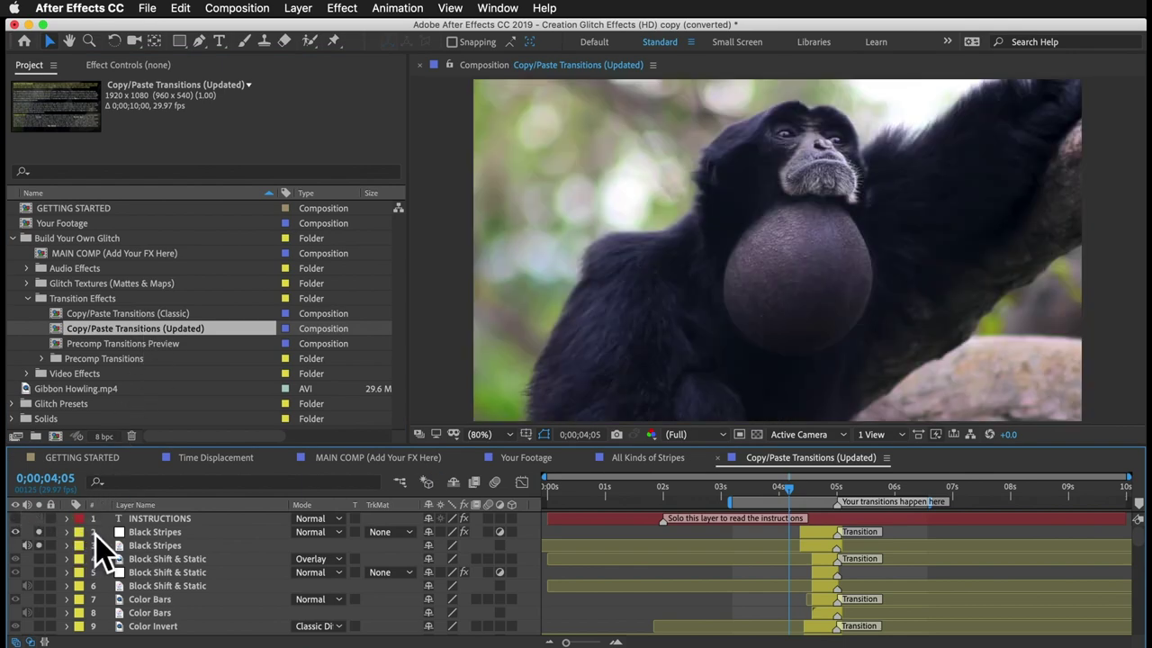
{"action": "scroll", "coordinate": [835, 605], "scroll_direction": "down", "scroll_amount": 12}
{"action": "scroll", "coordinate": [836, 605], "scroll_direction": "down", "scroll_amount": 2}
{"action": "scroll", "coordinate": [835, 605], "scroll_direction": "up", "scroll_amount": 13}
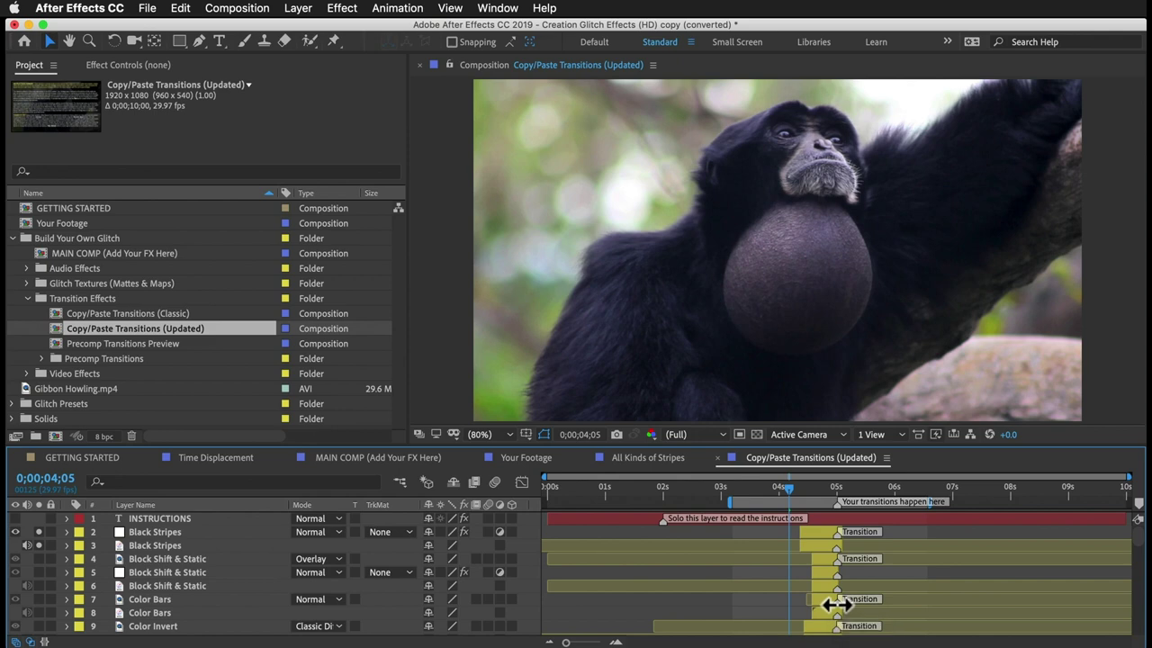
- Examine the paired Black Stripes effect and audio layers and where they sit in the timeline
{"action": "left_click", "coordinate": [157, 532]}
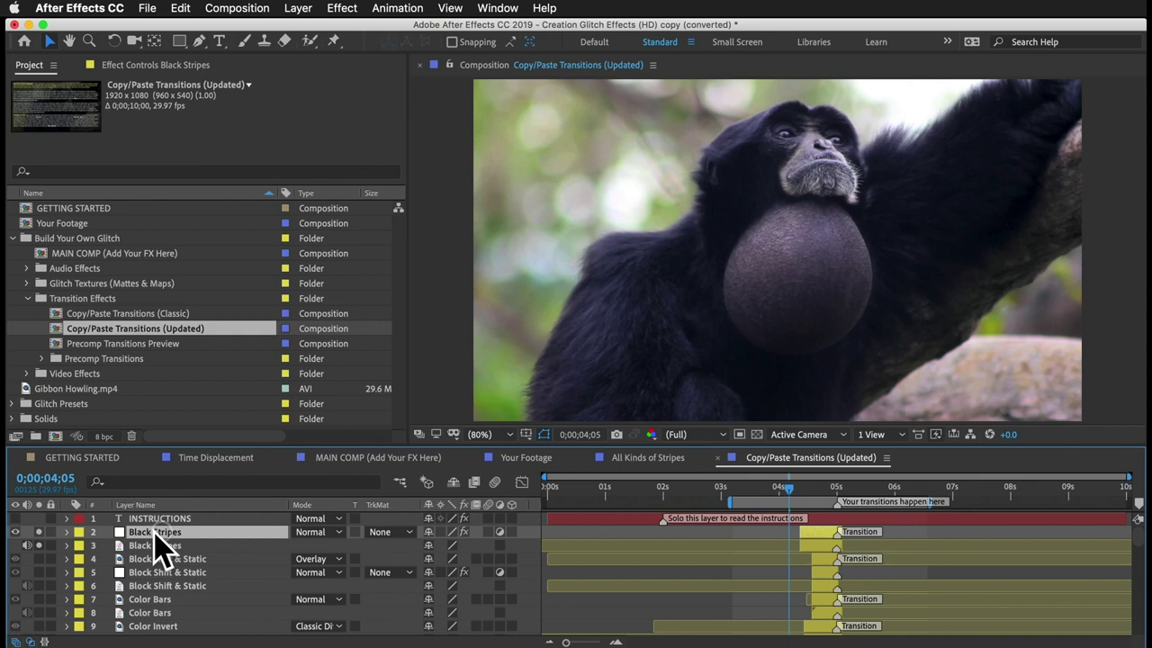
{"action": "left_click", "coordinate": [149, 545]}
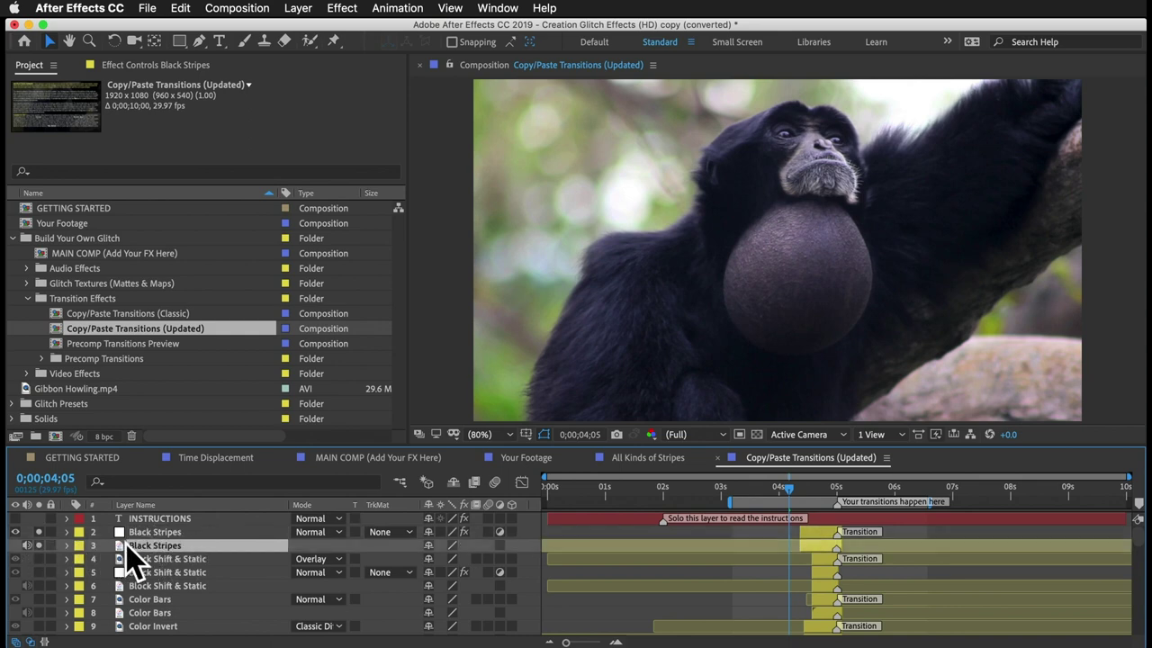
{"action": "left_click", "coordinate": [155, 534]}
{"action": "left_click", "coordinate": [162, 545]}
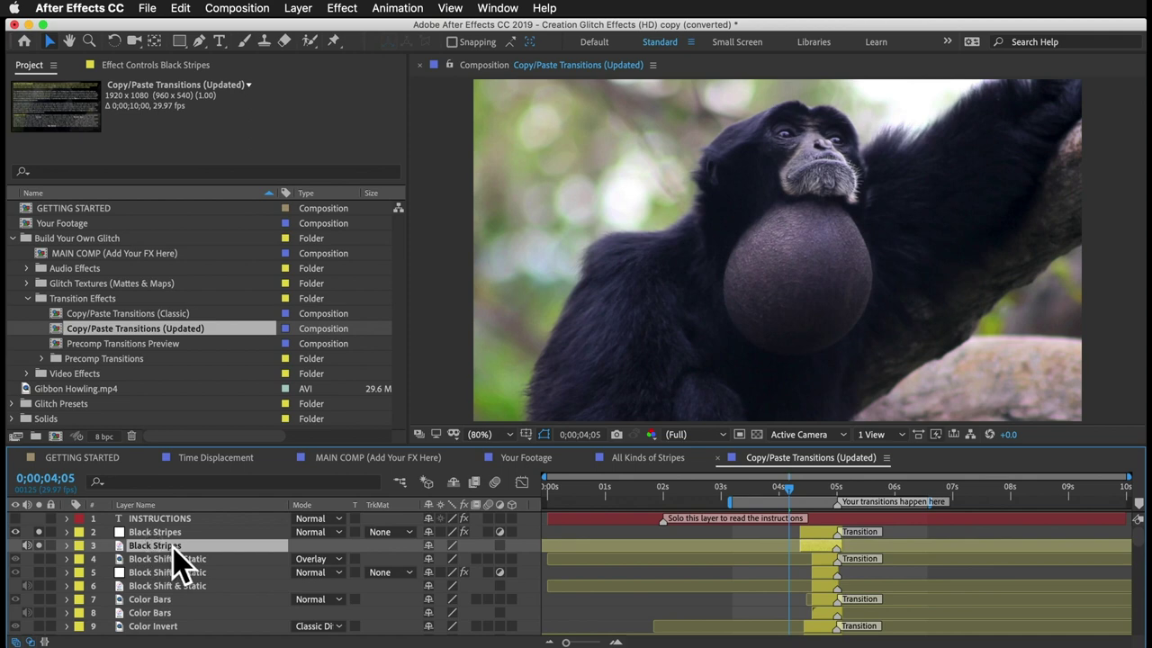
{"action": "left_click_drag", "start_coordinate": [830, 548], "coordinate": [797, 541]}
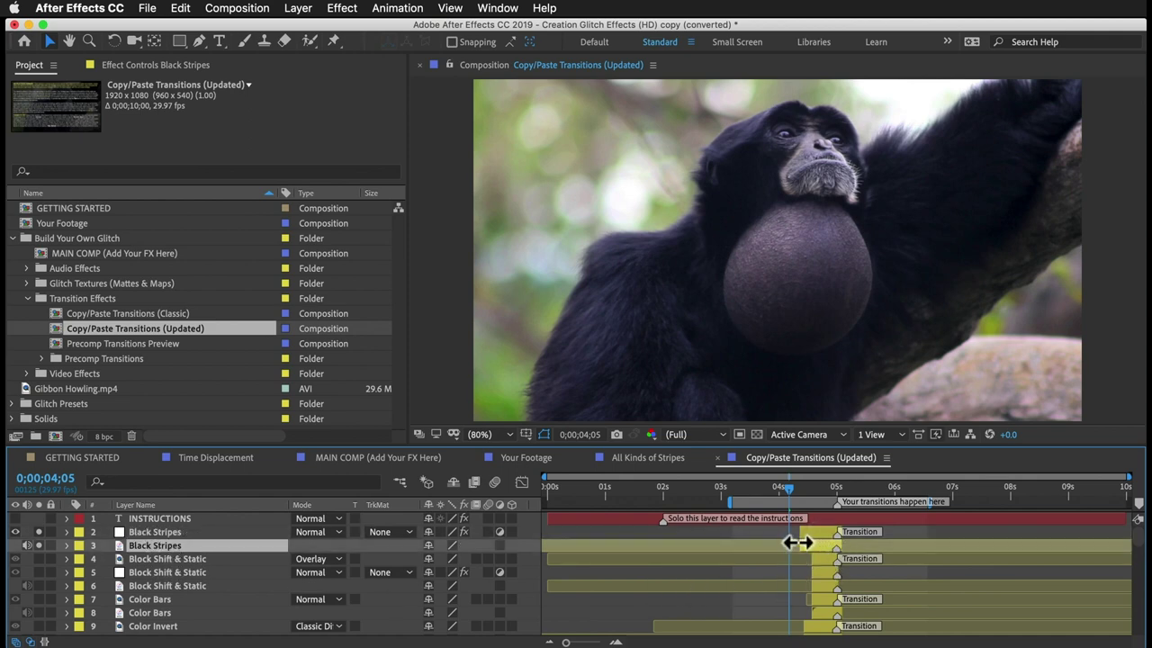
{"action": "left_click_drag", "start_coordinate": [147, 545], "coordinate": [159, 567]}
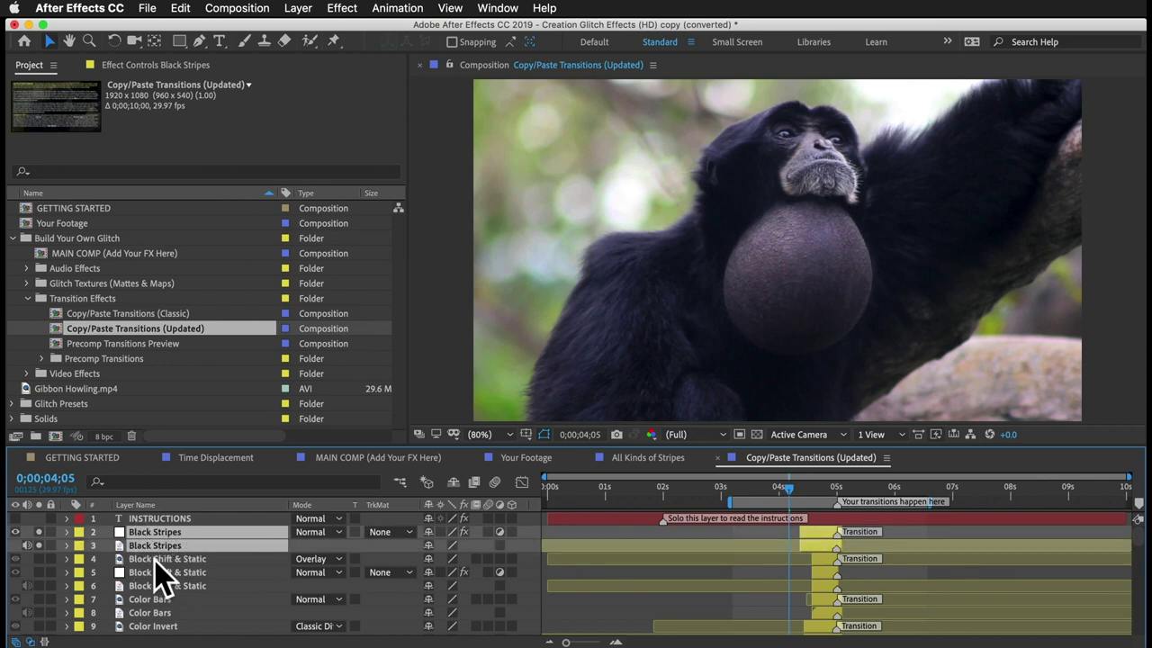
- Examine the layers grouped under the Block Shift & Static transition and the Color Bars transition
{"action": "left_click", "coordinate": [160, 560]}
{"action": "left_click", "coordinate": [156, 585], "text": "shift"}
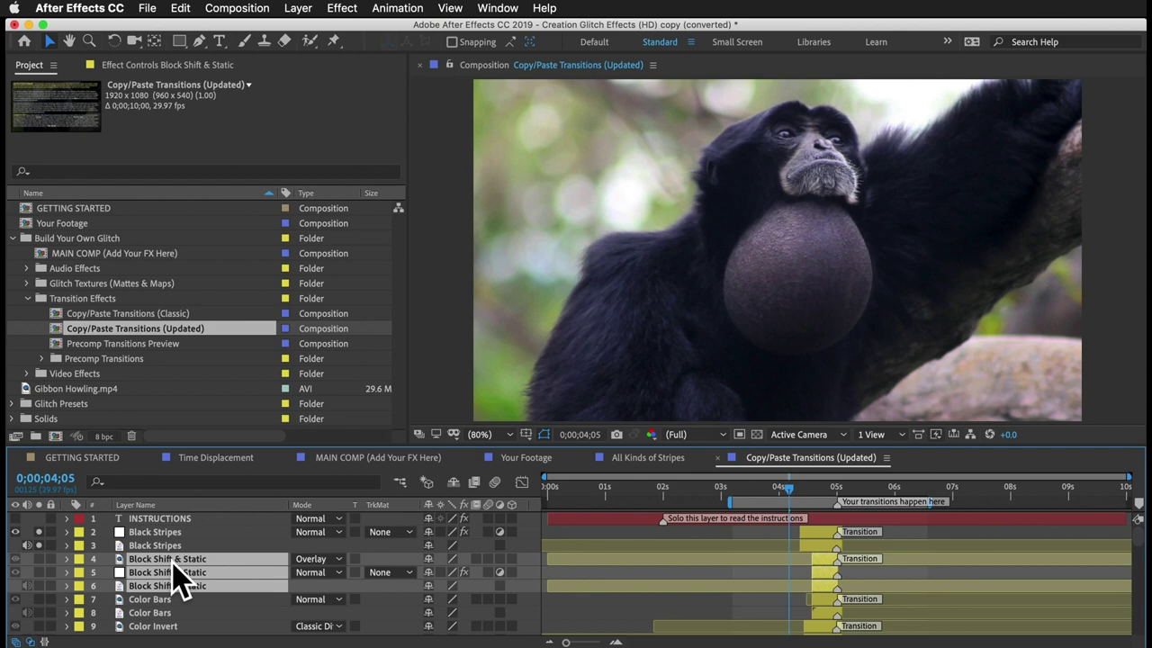
{"action": "left_click", "coordinate": [160, 599]}
{"action": "left_click", "coordinate": [166, 612], "text": "shift"}
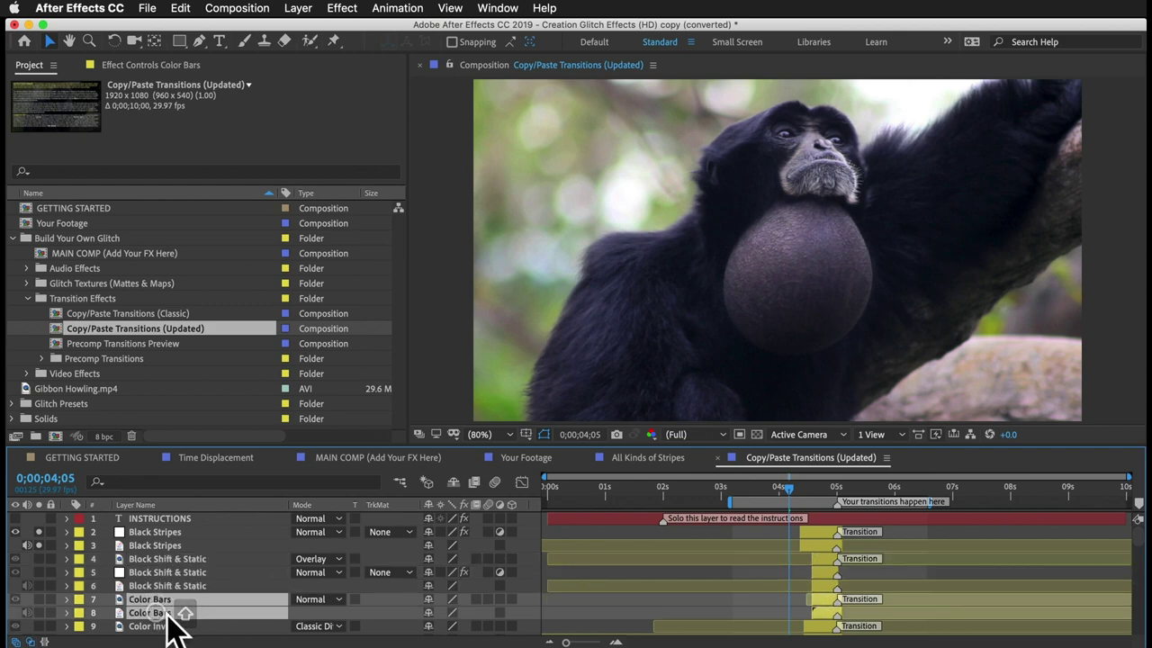
- Create a cut at 0;00;05;00 by shifting and trimming Your Footage, duplicating it, and placing the duplicate's start at the cut
{"action": "left_click_drag", "start_coordinate": [815, 490], "coordinate": [836, 570]}
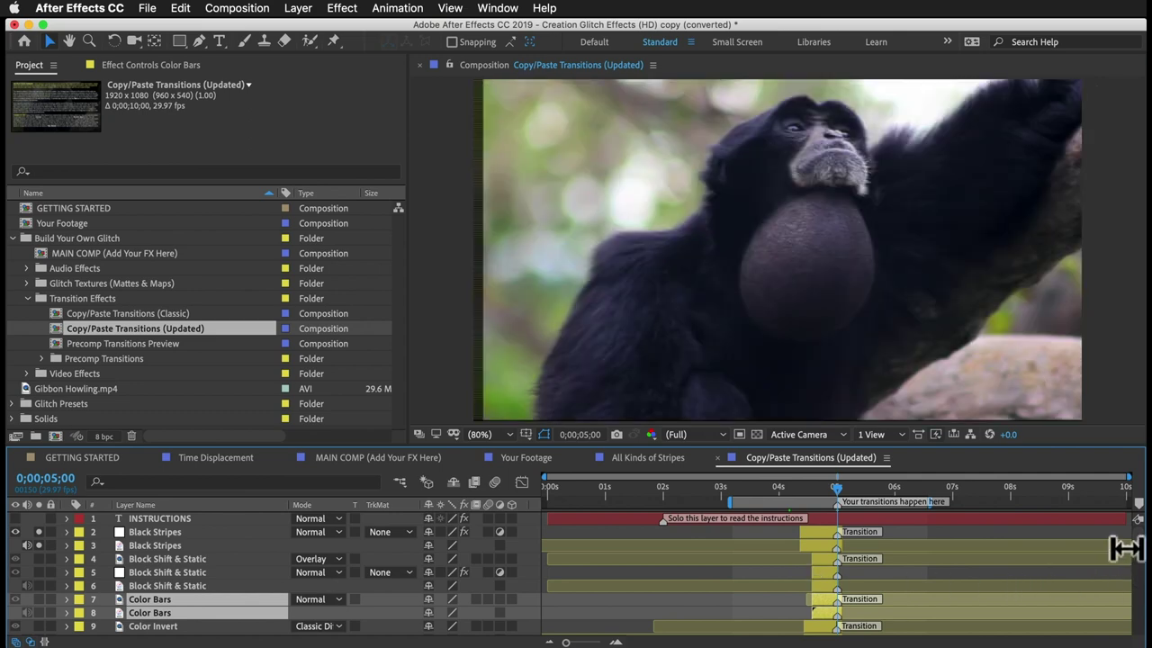
{"action": "scroll", "coordinate": [1139, 558], "scroll_direction": "down", "scroll_amount": 1}
{"action": "left_click_drag", "start_coordinate": [1137, 544], "coordinate": [1137, 630]}
{"action": "left_click", "coordinate": [857, 628]}
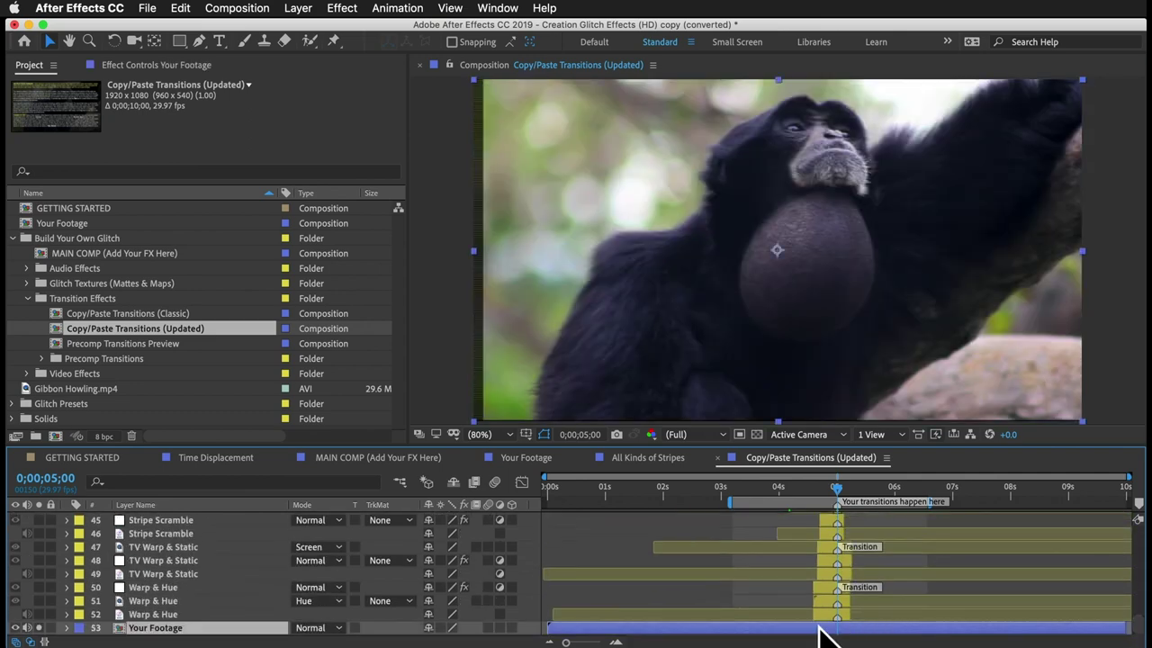
{"action": "left_click_drag", "start_coordinate": [922, 632], "coordinate": [1026, 630]}
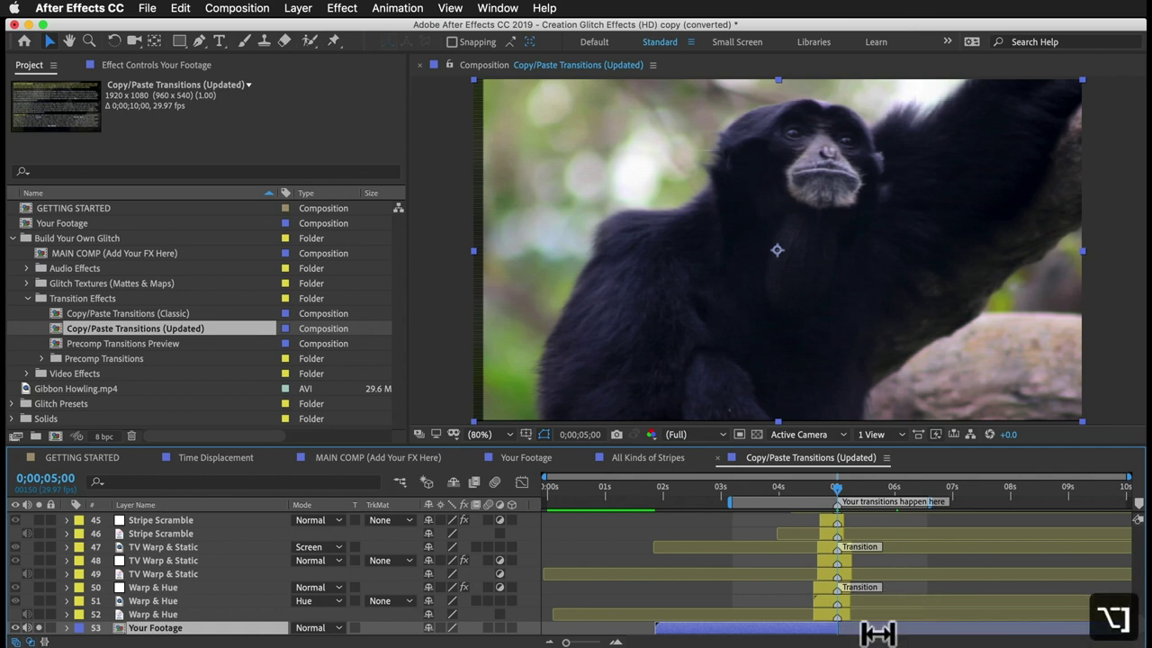
{"action": "key", "text": "super+d"}
{"action": "left_click_drag", "start_coordinate": [655, 617], "coordinate": [870, 615]}
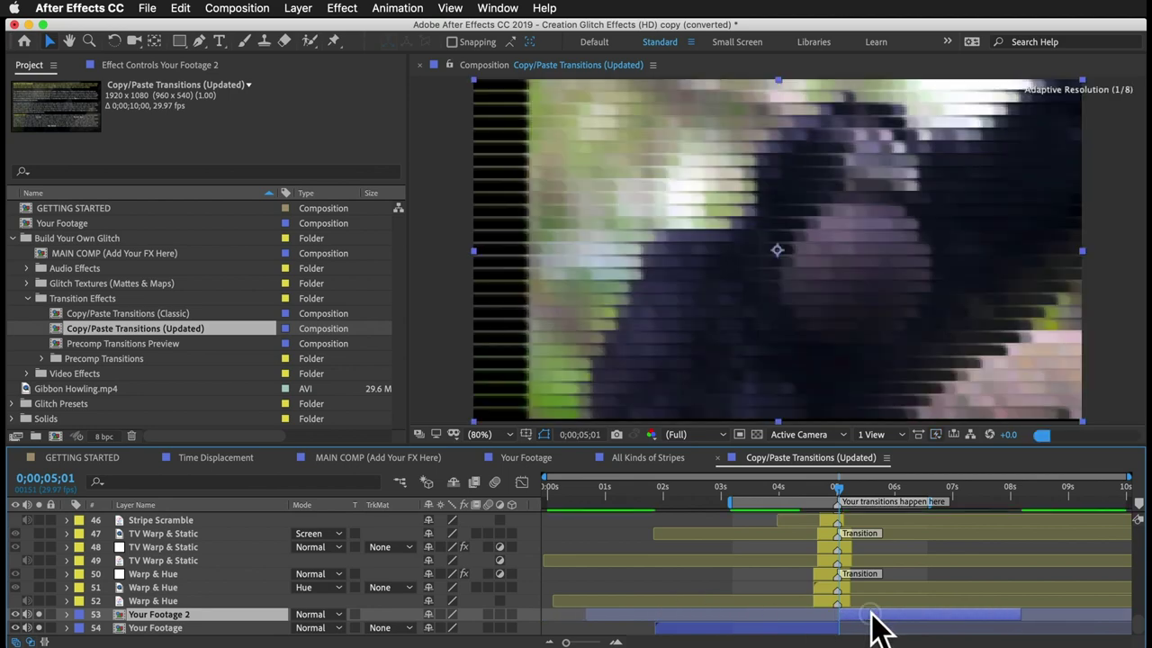
- Turn off solo for the Black Stripes layers, solo both Displaced Blocks layers, and preview the transition over the cut
{"action": "scroll", "coordinate": [715, 567], "scroll_direction": "up", "scroll_amount": 15}
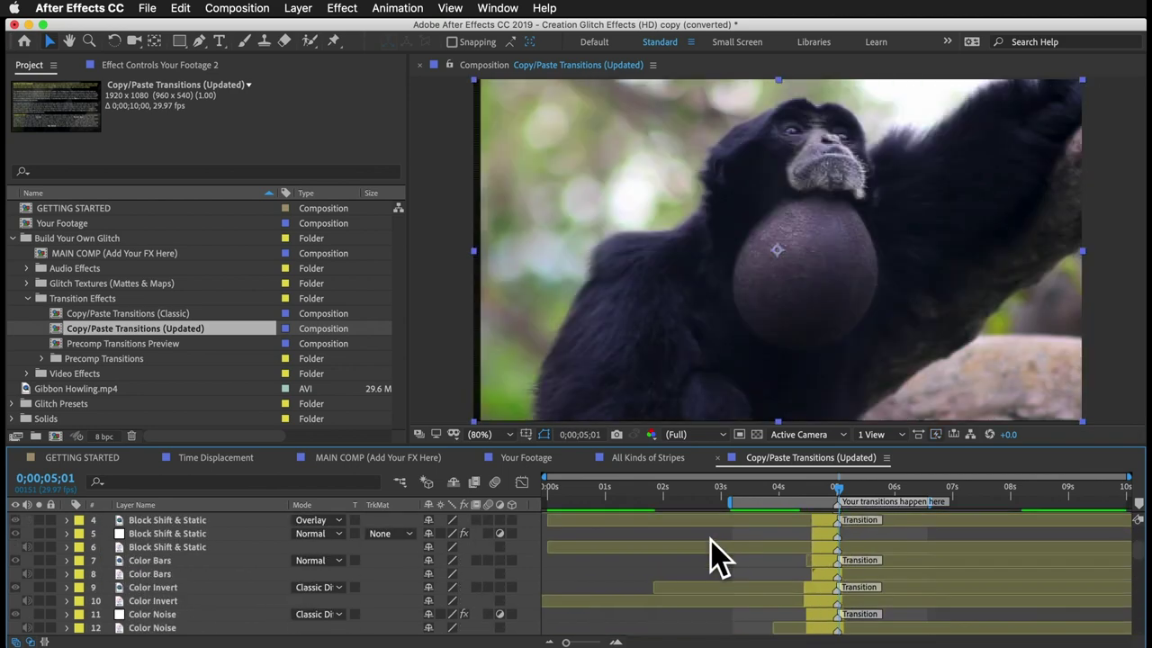
{"action": "left_click", "coordinate": [39, 545]}
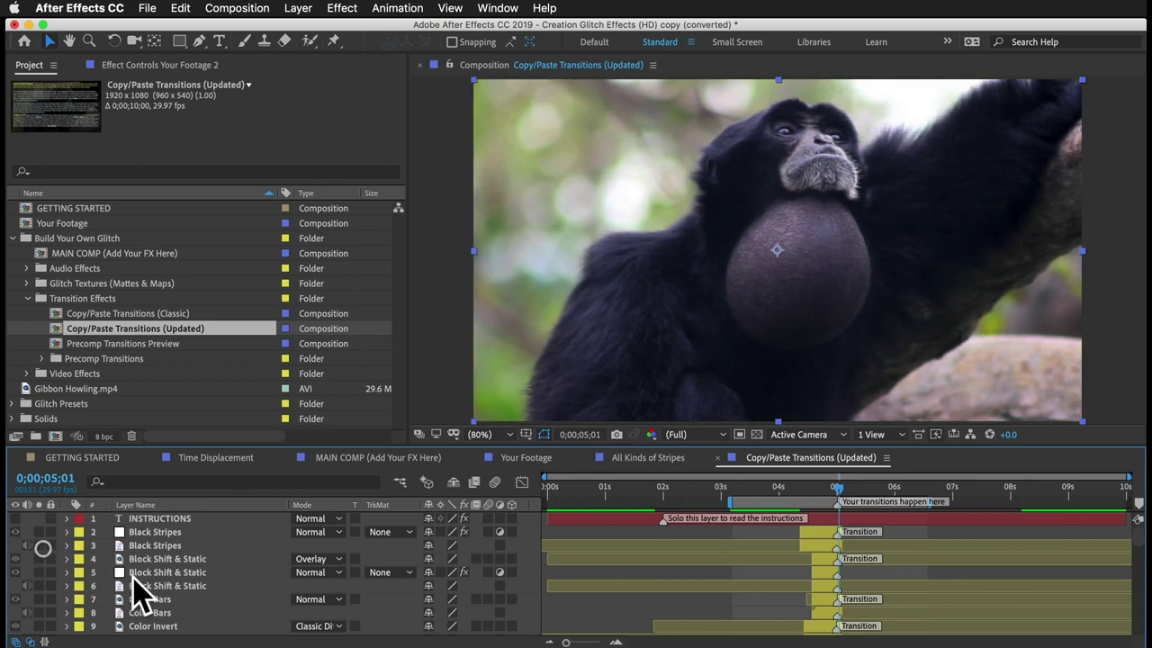
{"action": "scroll", "coordinate": [144, 594], "scroll_direction": "down", "scroll_amount": 1}
{"action": "scroll", "coordinate": [144, 590], "scroll_direction": "down", "scroll_amount": 7}
{"action": "left_click", "coordinate": [39, 586]}
{"action": "left_click", "coordinate": [39, 600]}
{"action": "key", "text": "KP_0"}
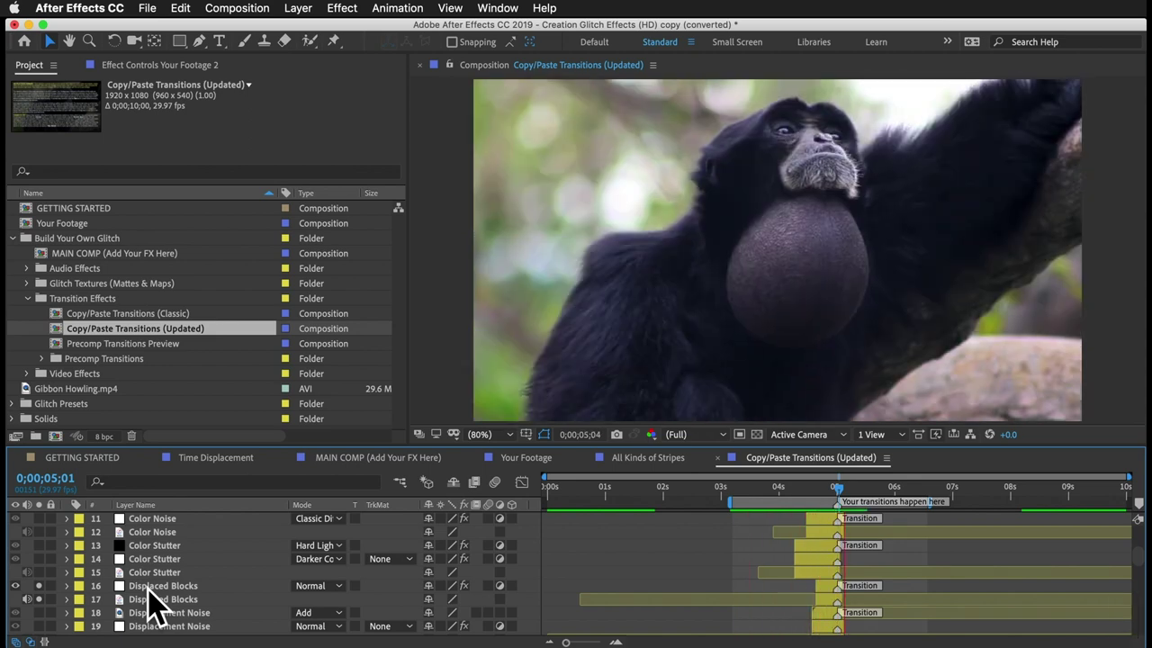
{"action": "key", "text": "space"}
- Solo both Gray Blocks layers as well and preview them combined with Displaced Blocks
{"action": "scroll", "coordinate": [153, 612], "scroll_direction": "down", "scroll_amount": 5}
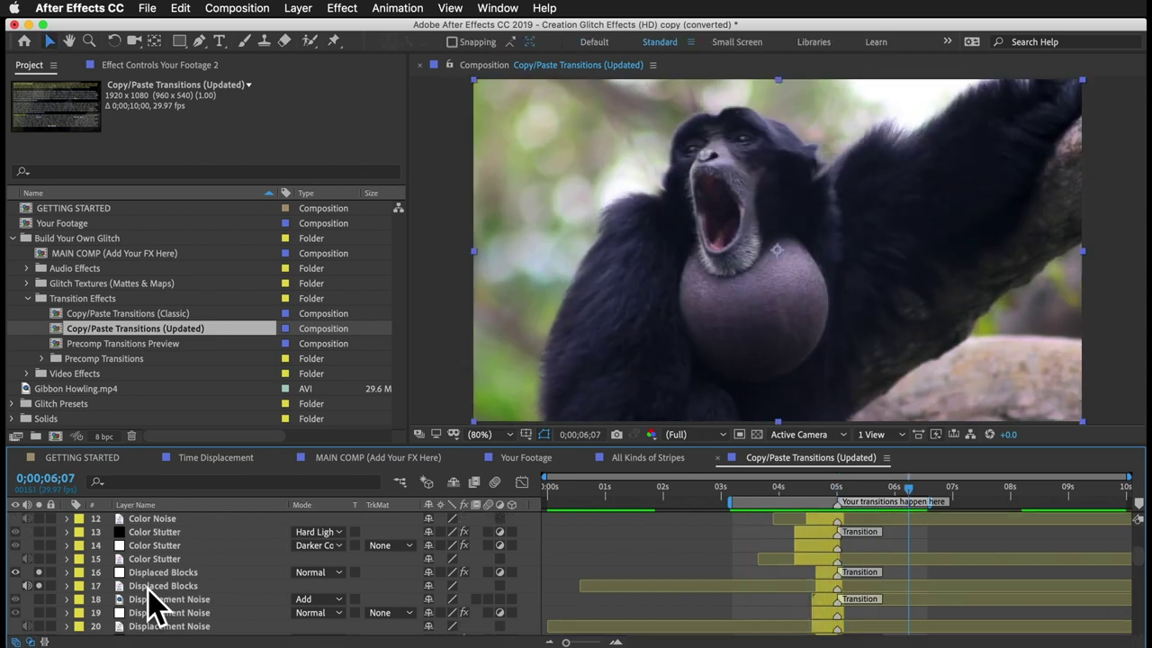
{"action": "scroll", "coordinate": [153, 608], "scroll_direction": "down", "scroll_amount": 5}
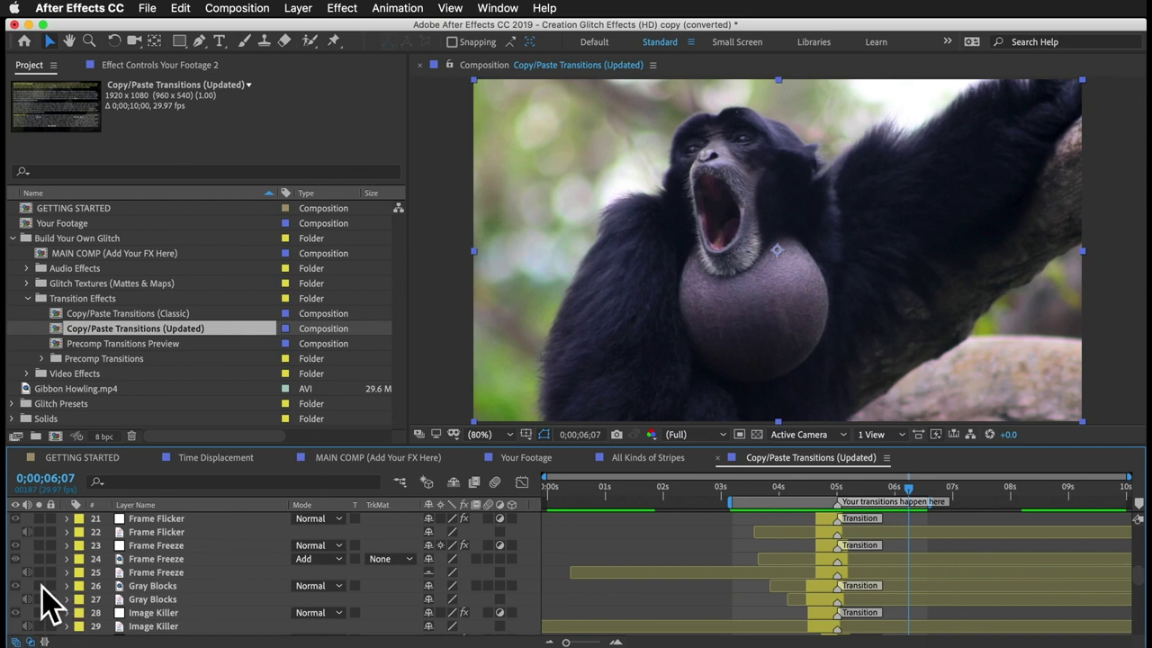
{"action": "left_click_drag", "start_coordinate": [39, 587], "coordinate": [39, 600]}
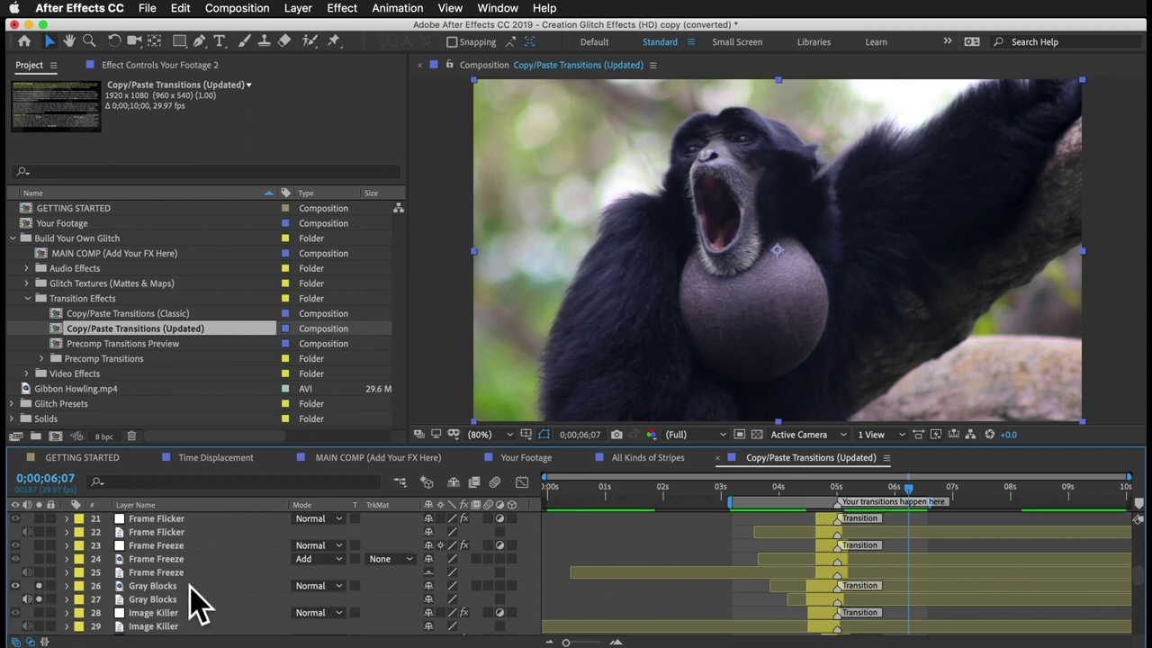
{"action": "key", "text": "space"}
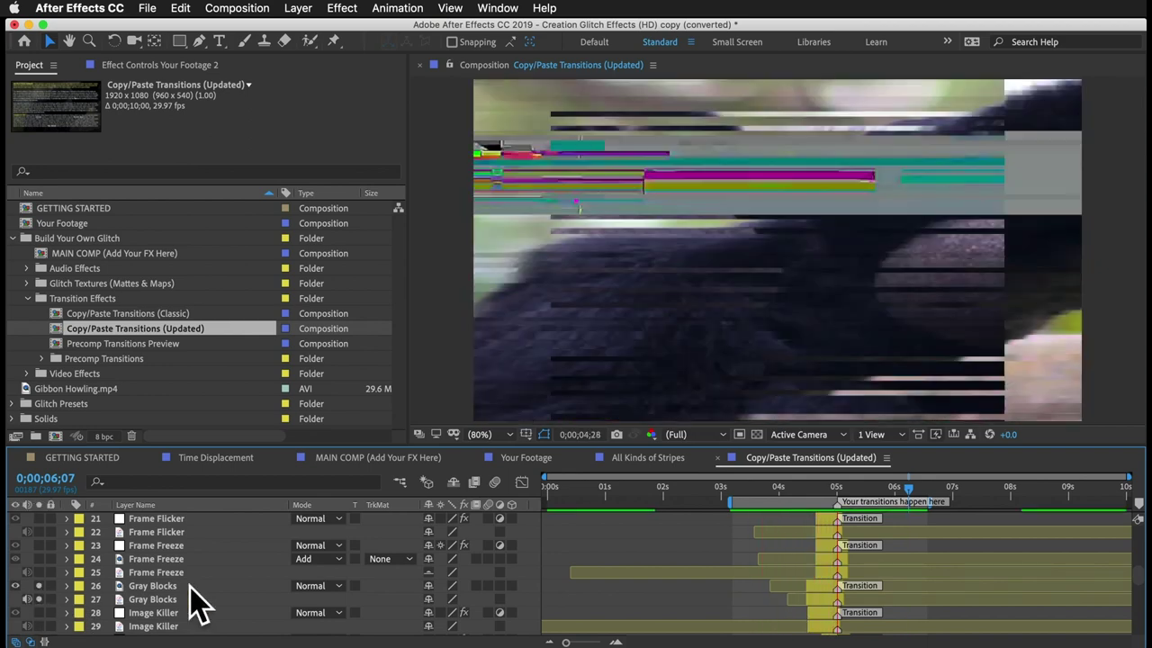
{"action": "key", "text": "space"}
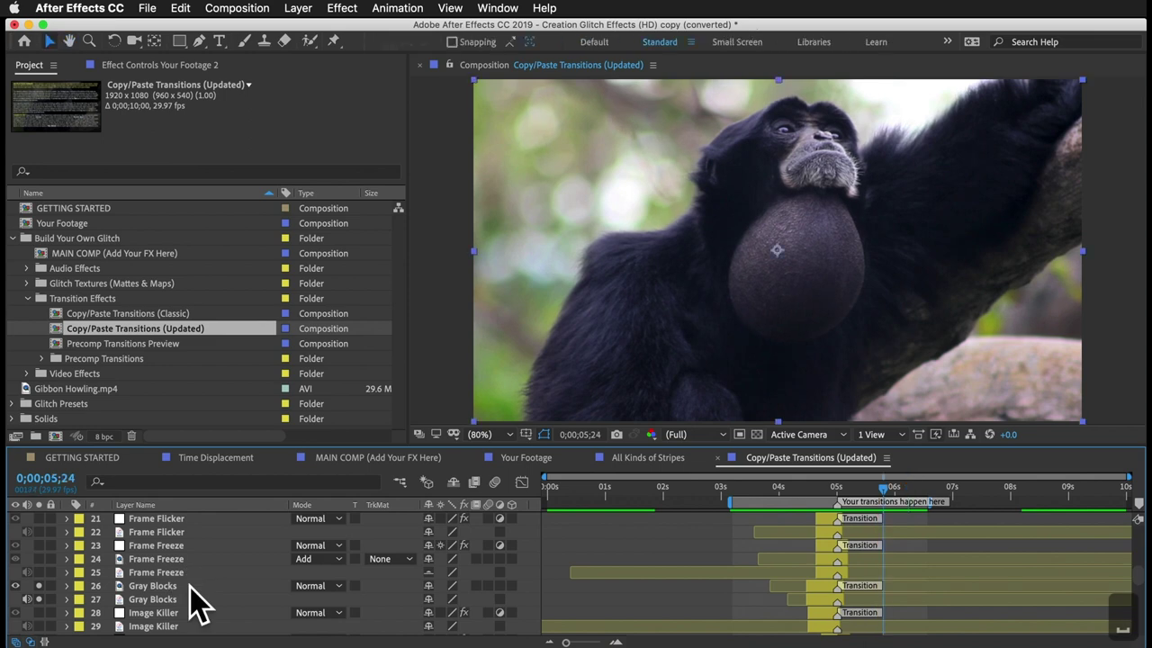
- Select the Displaced Blocks and Gray Blocks transition layers together and copy them
{"action": "scroll", "coordinate": [189, 590], "scroll_direction": "up", "scroll_amount": 5}
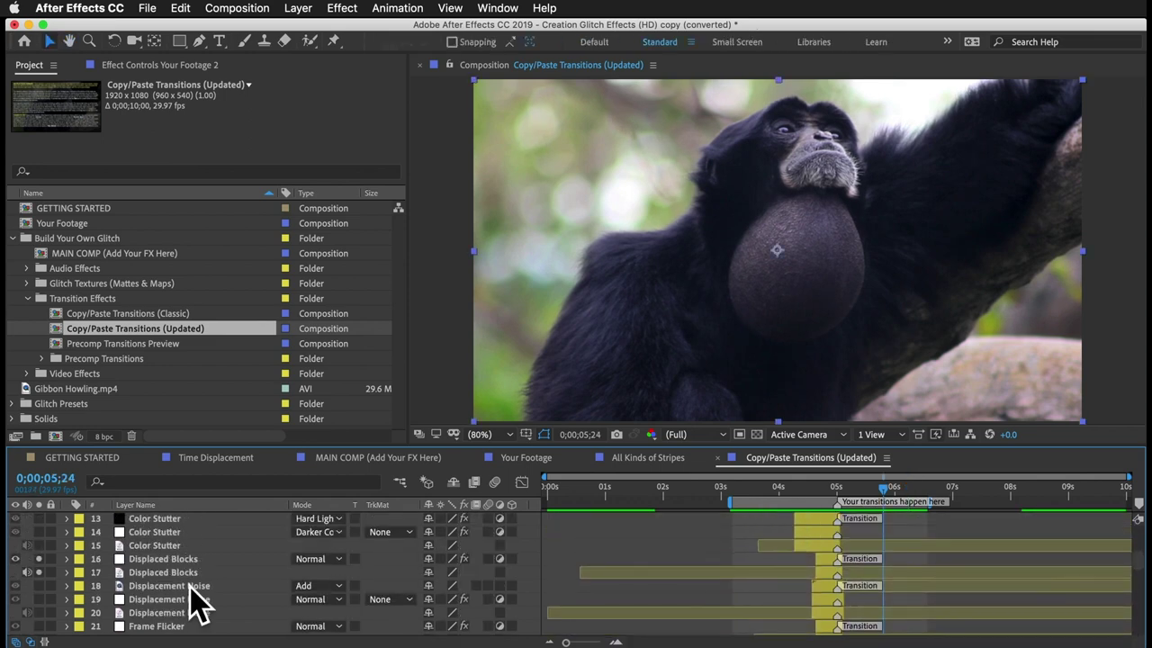
{"action": "left_click", "coordinate": [155, 563]}
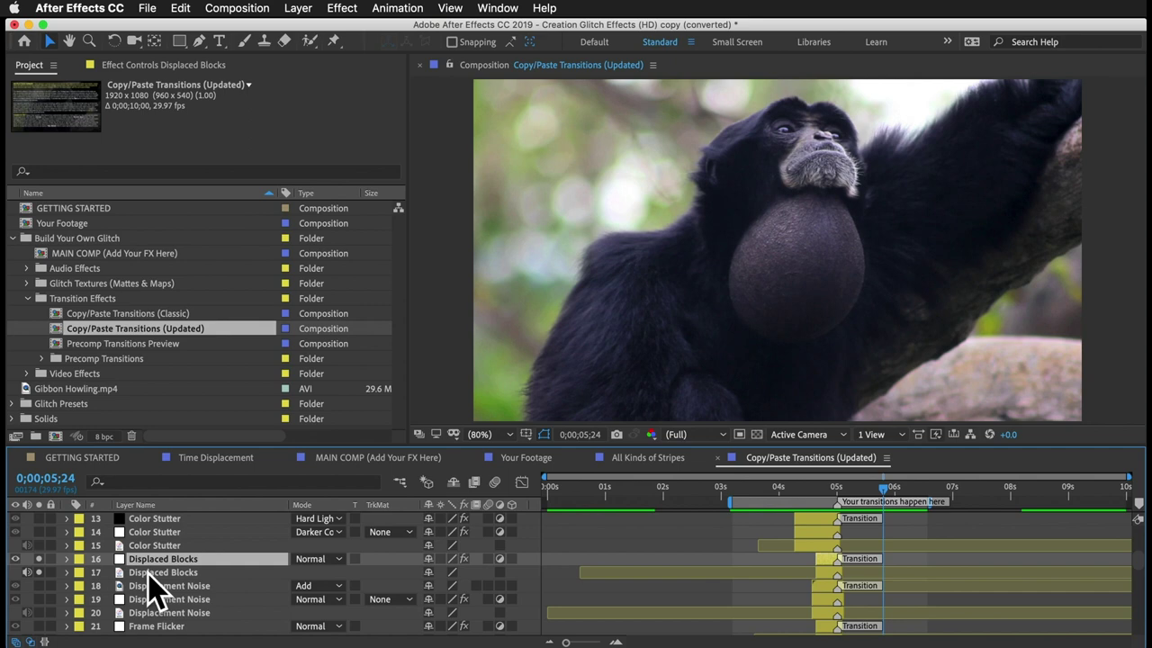
{"action": "scroll", "coordinate": [151, 580], "scroll_direction": "down", "scroll_amount": 6}
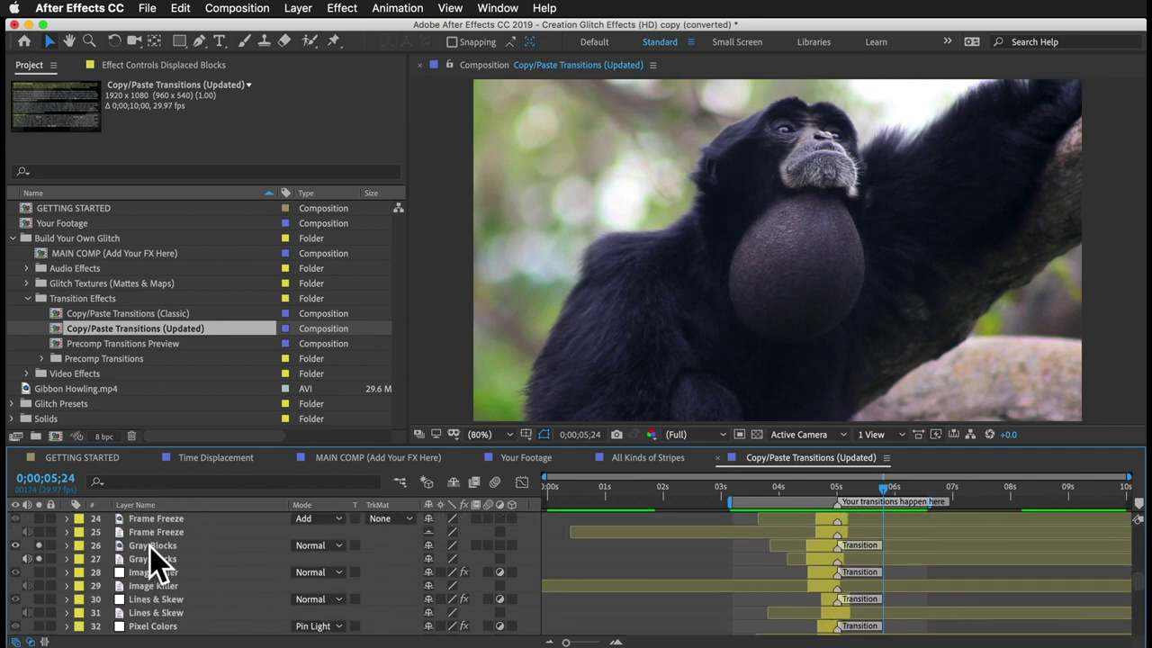
{"action": "left_click", "coordinate": [151, 546]}
{"action": "left_click", "coordinate": [148, 560], "text": "super"}
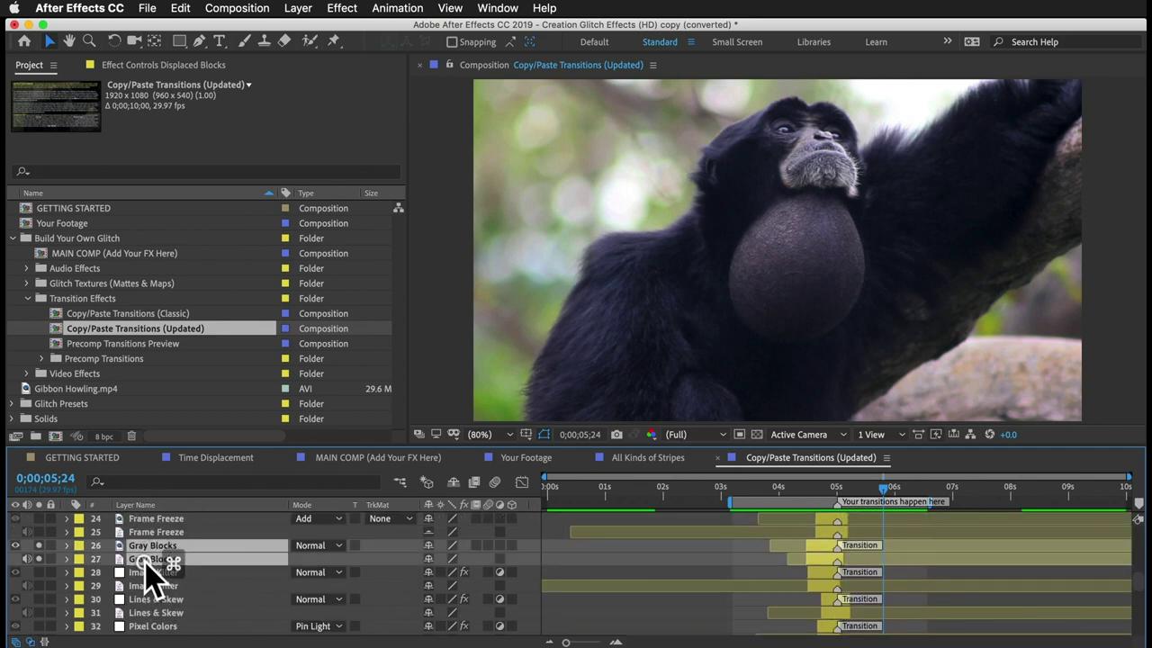
{"action": "left_click", "coordinate": [180, 8]}
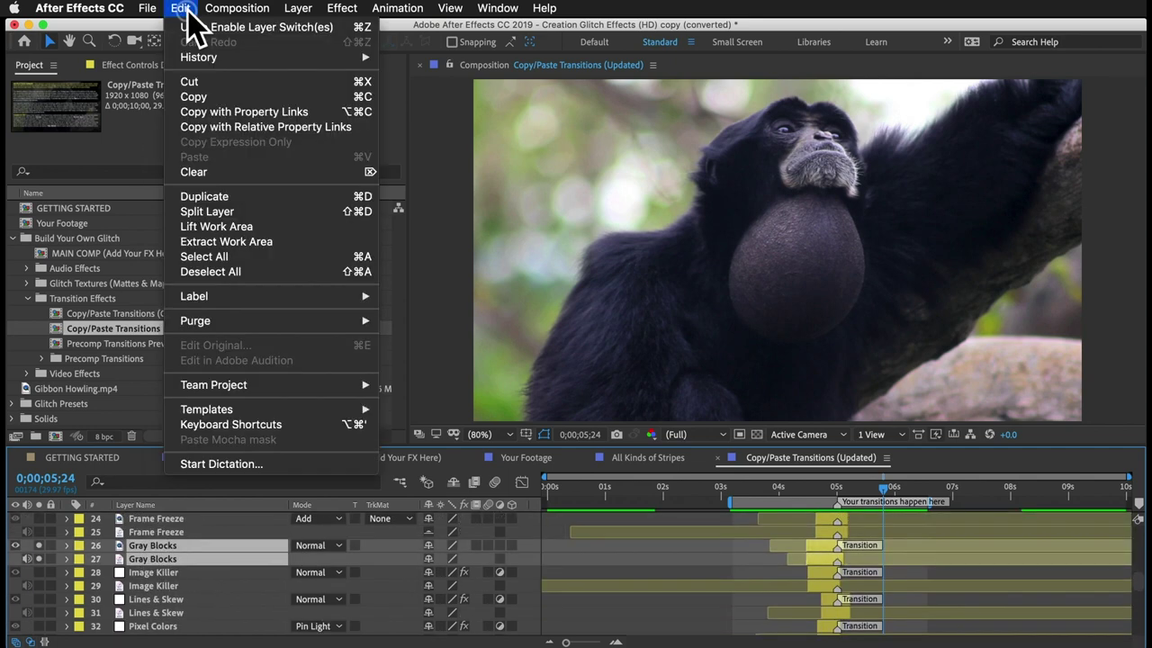
{"action": "left_click", "coordinate": [192, 96]}
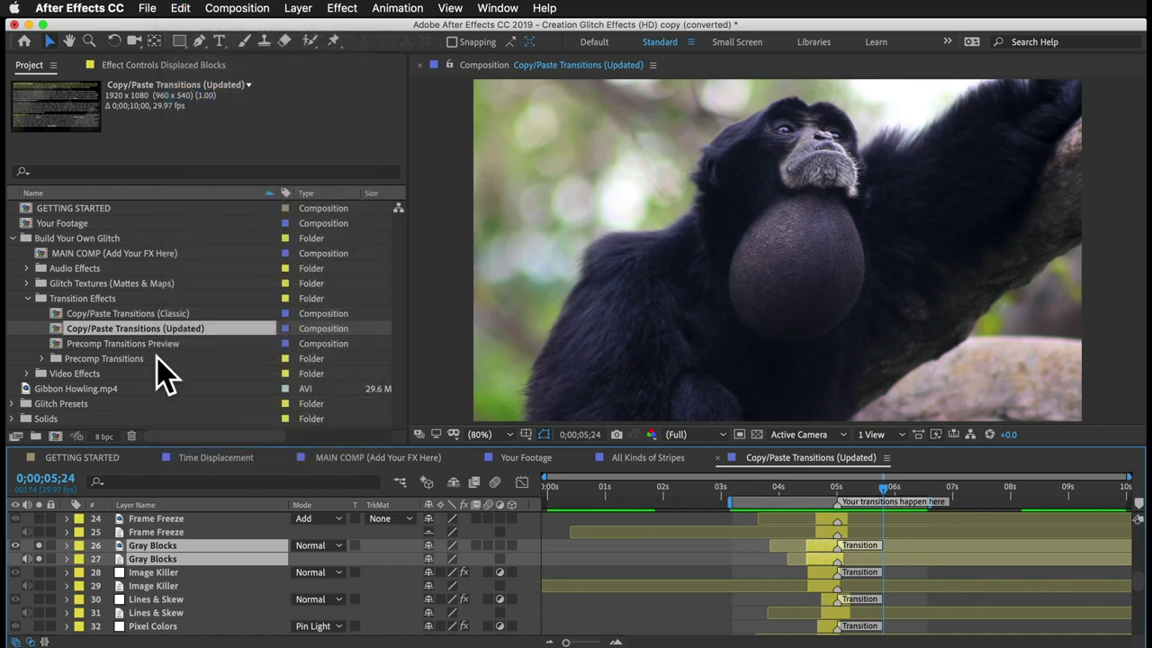
- Open the MAIN COMP and paste the copied Displaced Blocks and Gray Blocks transition layers above Echo Saturation
{"action": "double_click", "coordinate": [90, 255]}
{"action": "left_click", "coordinate": [180, 8]}
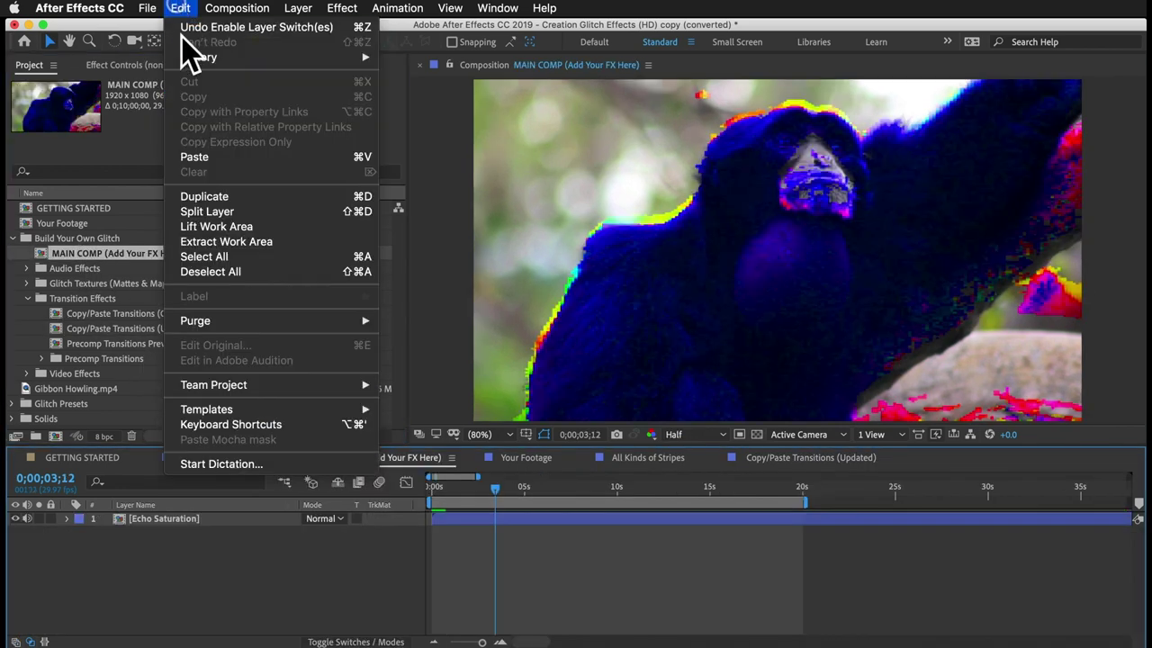
{"action": "left_click", "coordinate": [196, 158]}
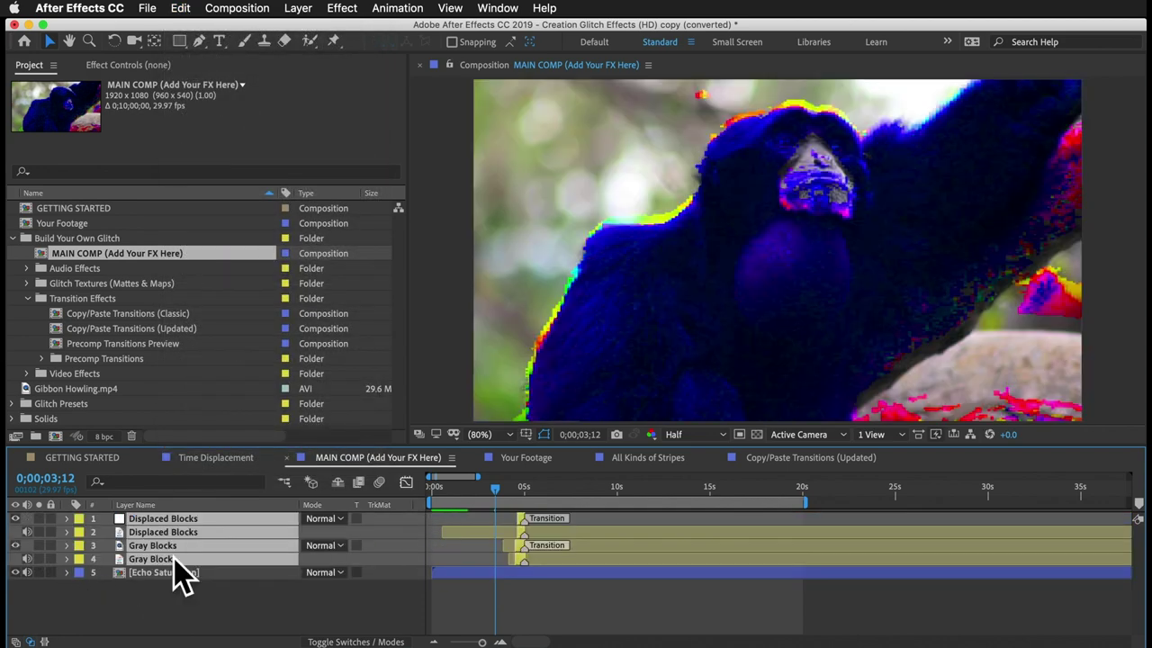
- Set the current time to 0;00;01;05 and shift the pasted transition layers earlier so their markers line up with it
{"action": "left_click_drag", "start_coordinate": [486, 488], "coordinate": [448, 489]}
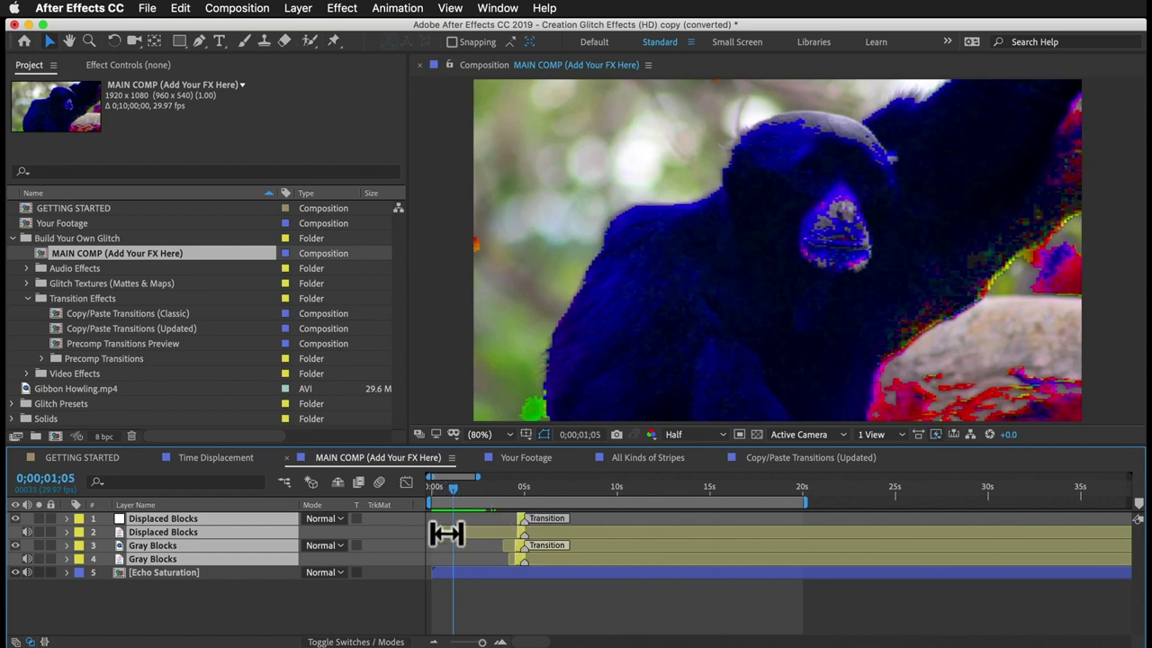
{"action": "key", "text": "="}
{"action": "key", "text": "="}
{"action": "left_click_drag", "start_coordinate": [737, 540], "coordinate": [450, 550]}
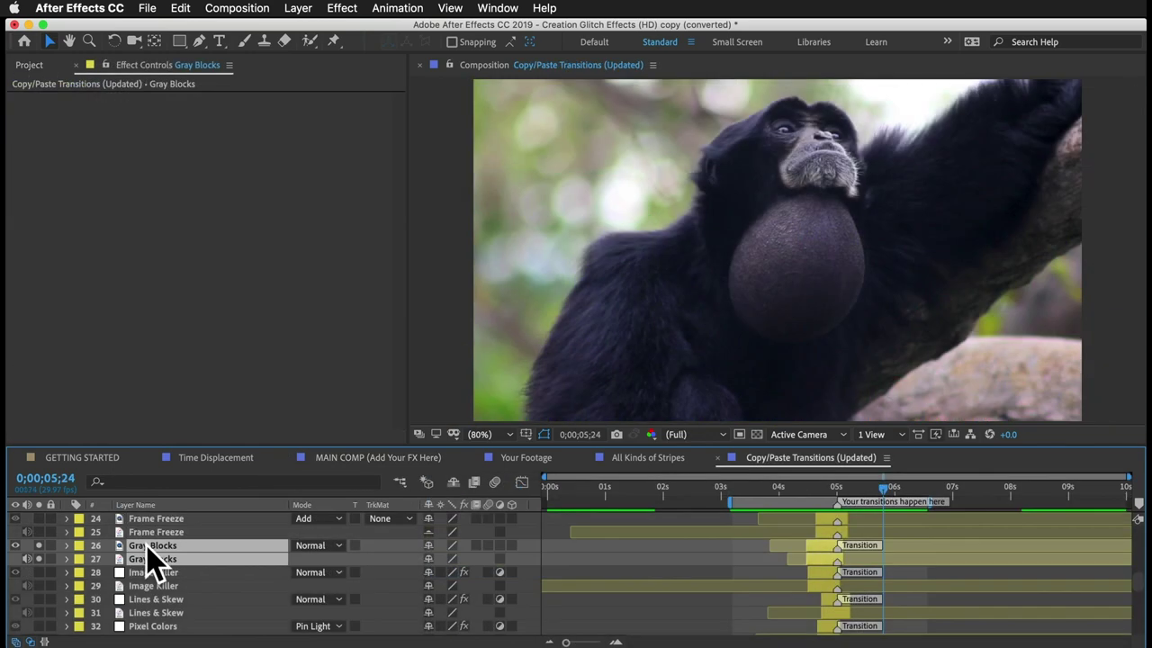
- Examine the Image Killer effect controls, the frame at 0;00;04;29 and the blending mode options of Pixel Colors in Copy/Paste Transitions (Updated)
{"action": "scroll", "coordinate": [153, 563], "scroll_direction": "down", "scroll_amount": 1}
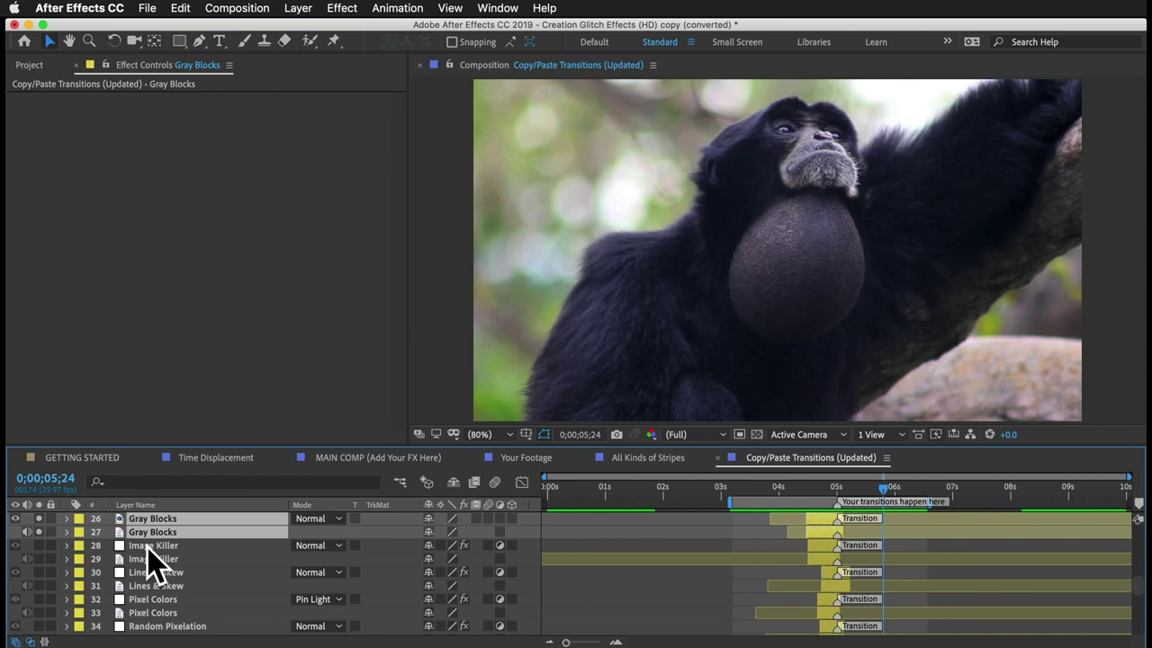
{"action": "left_click", "coordinate": [151, 546]}
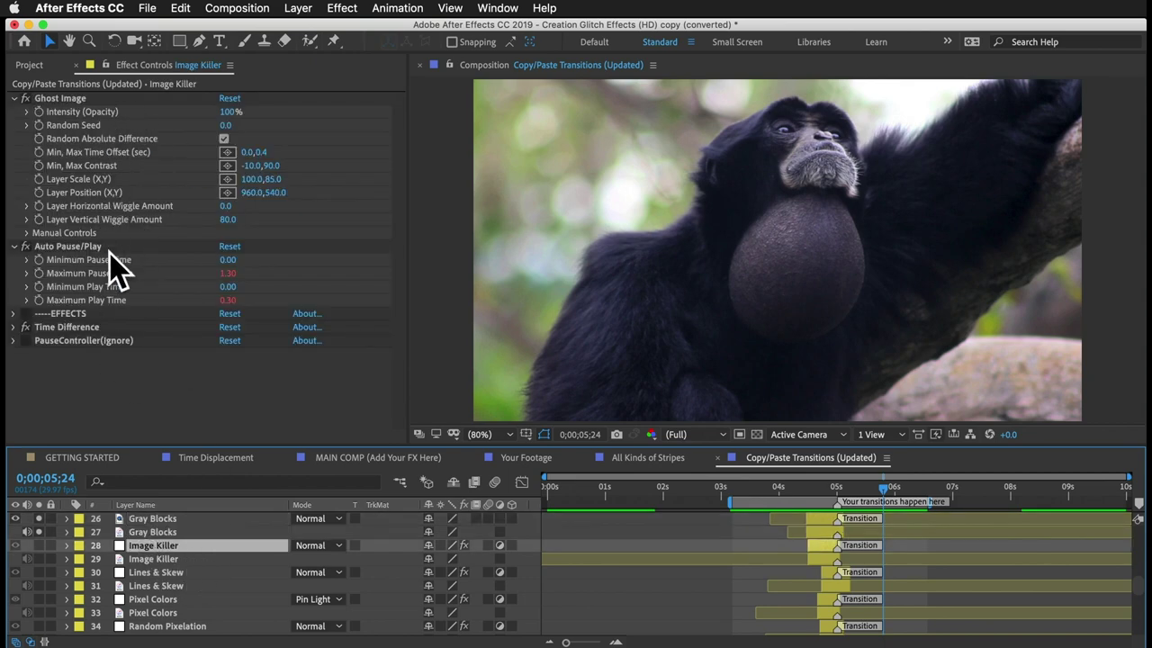
{"action": "left_click", "coordinate": [65, 135]}
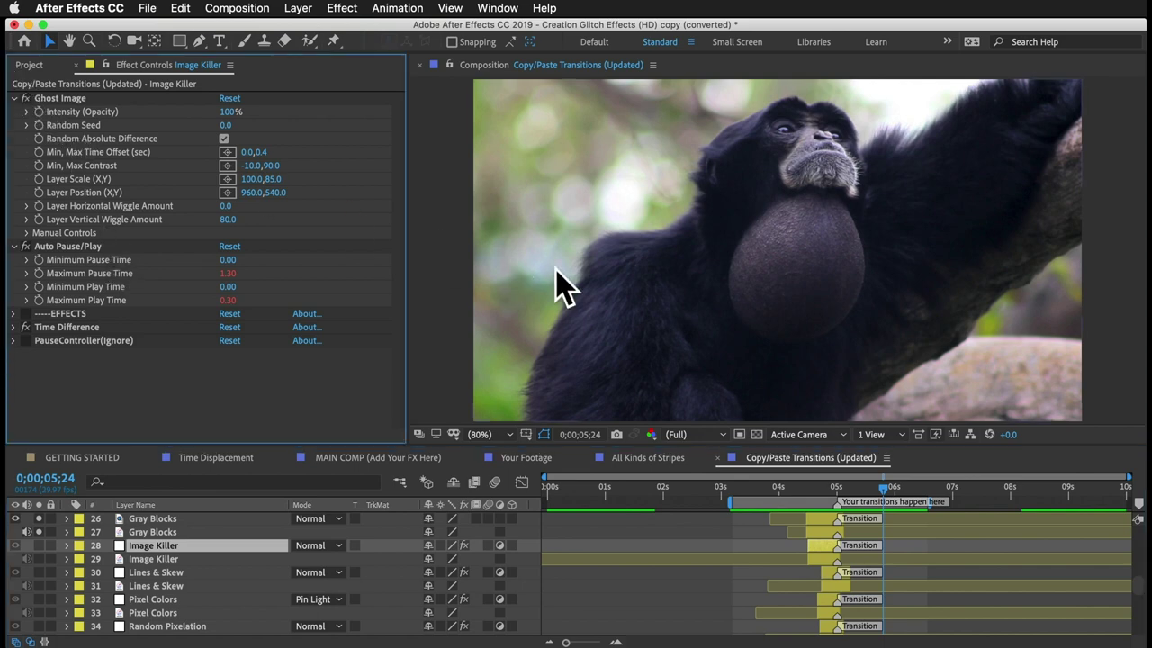
{"action": "left_click_drag", "start_coordinate": [855, 491], "coordinate": [836, 491]}
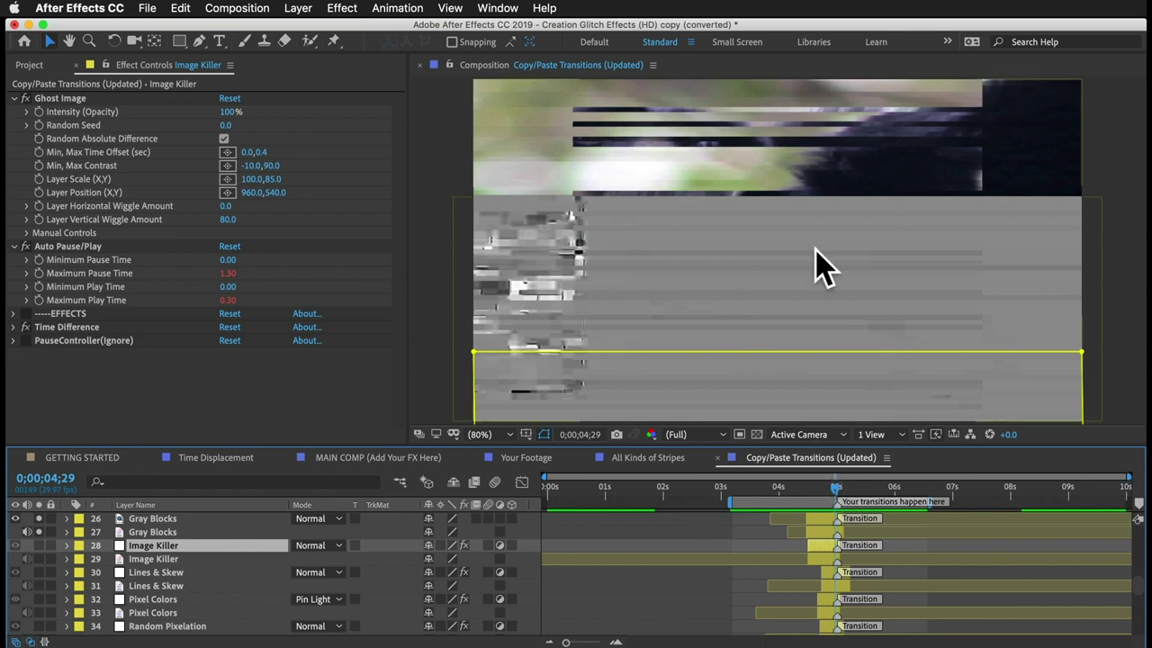
{"action": "left_click", "coordinate": [216, 601]}
{"action": "left_click", "coordinate": [322, 599]}
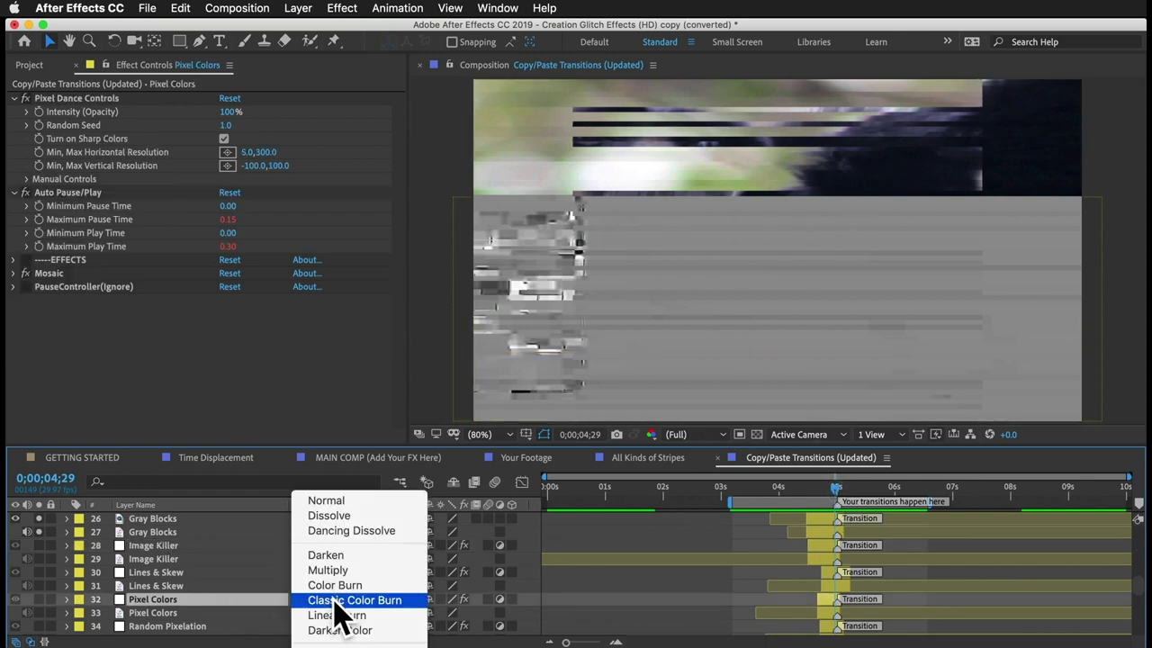
{"action": "left_click", "coordinate": [308, 605]}
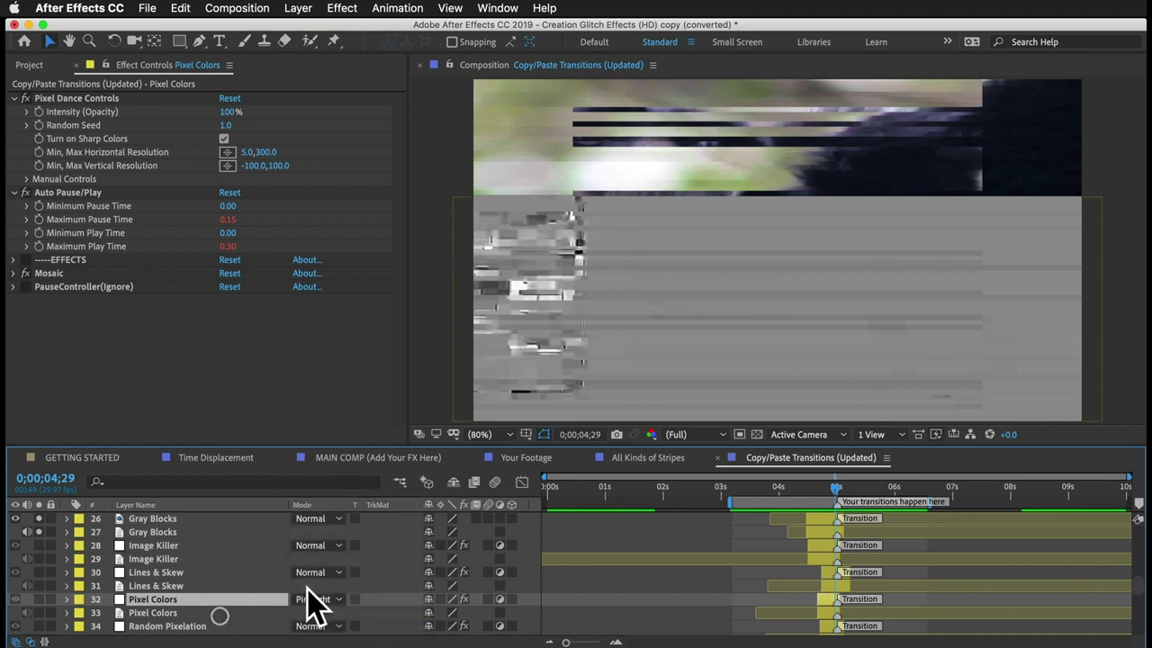
- Slip the Gray Blocks sound layer's content earlier and extend both Gray Blocks layers' in-points to about 4.2 seconds
{"action": "left_click", "coordinate": [153, 533]}
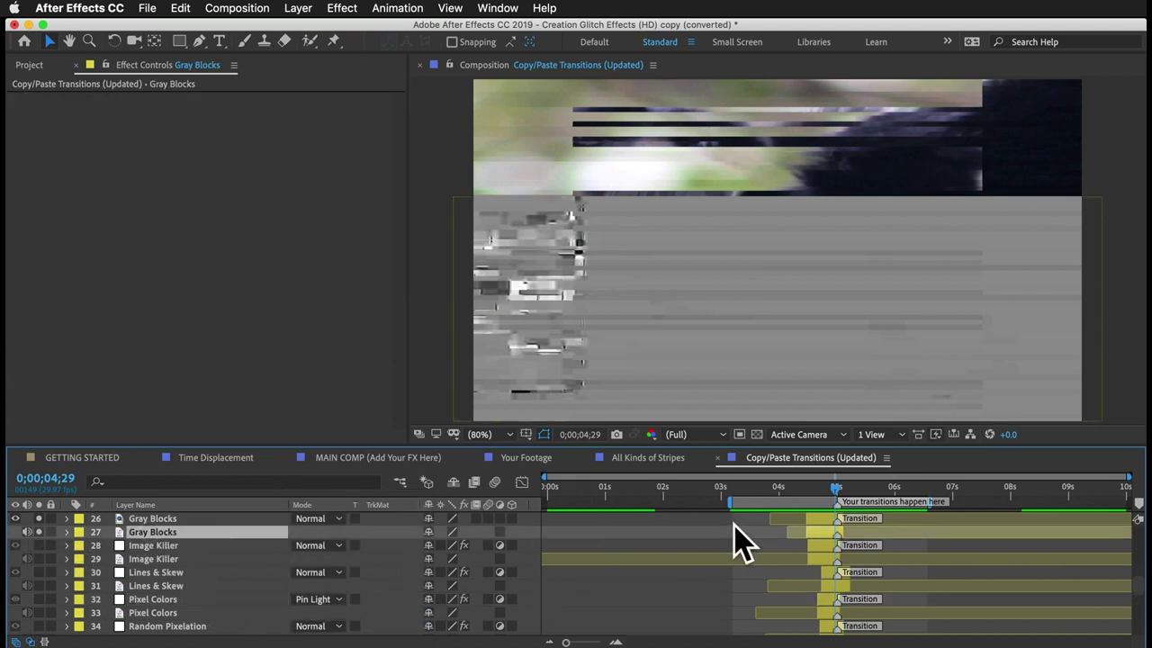
{"action": "left_click_drag", "start_coordinate": [930, 534], "coordinate": [813, 541]}
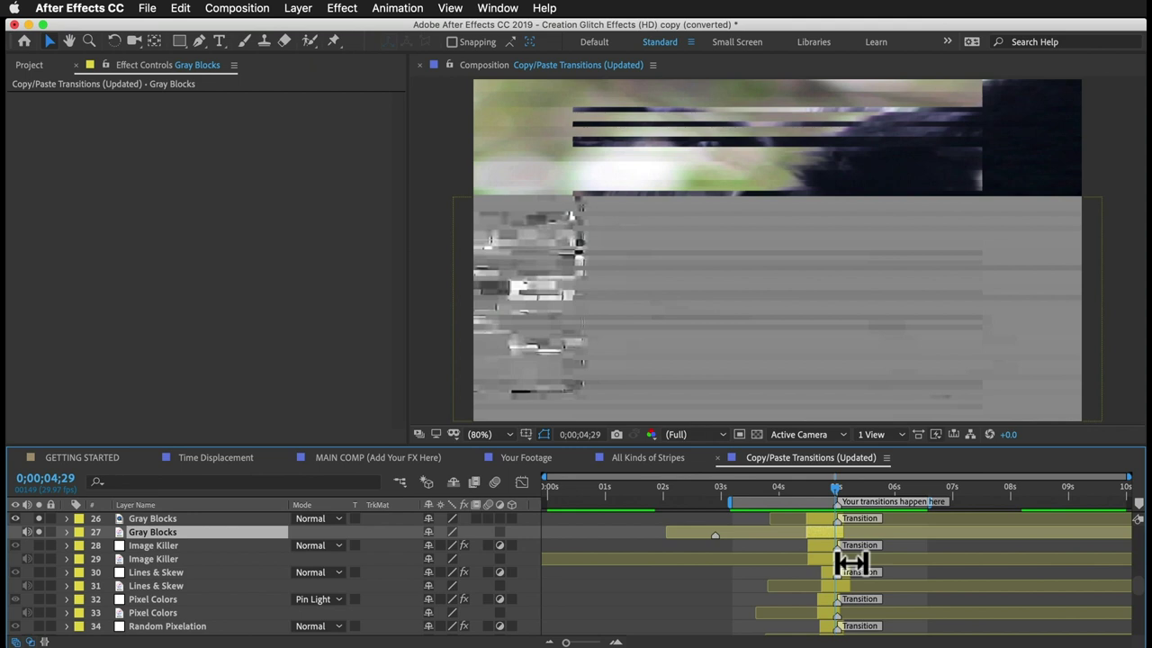
{"action": "left_click", "coordinate": [827, 522], "text": "shift"}
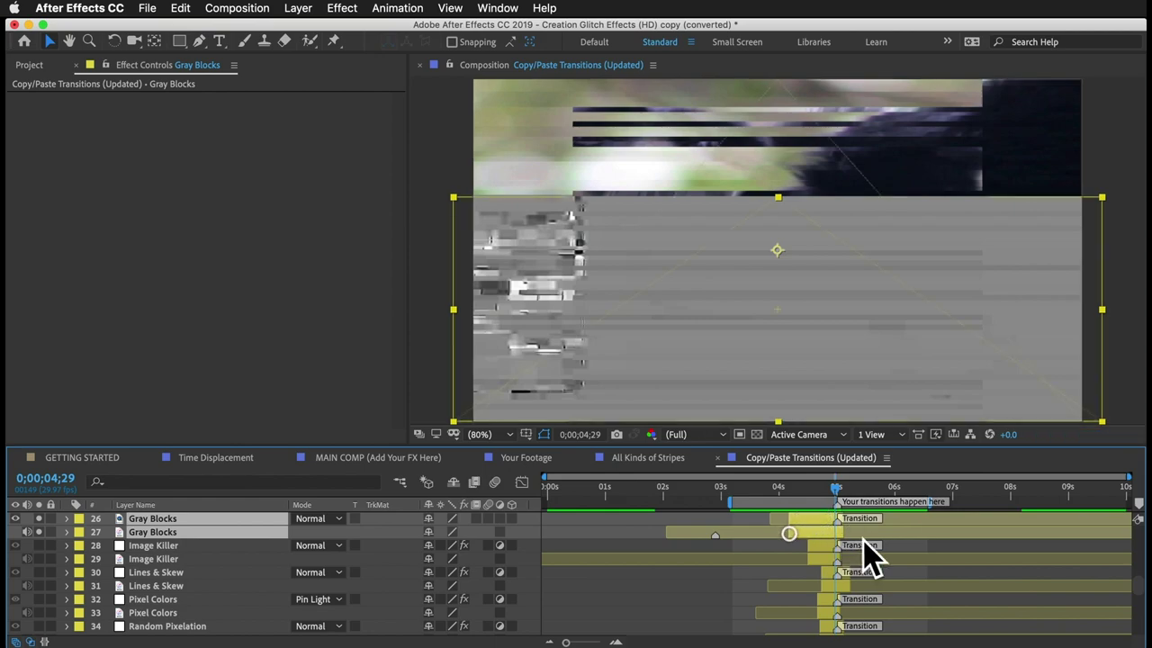
{"action": "left_click_drag", "start_coordinate": [869, 532], "coordinate": [962, 528]}
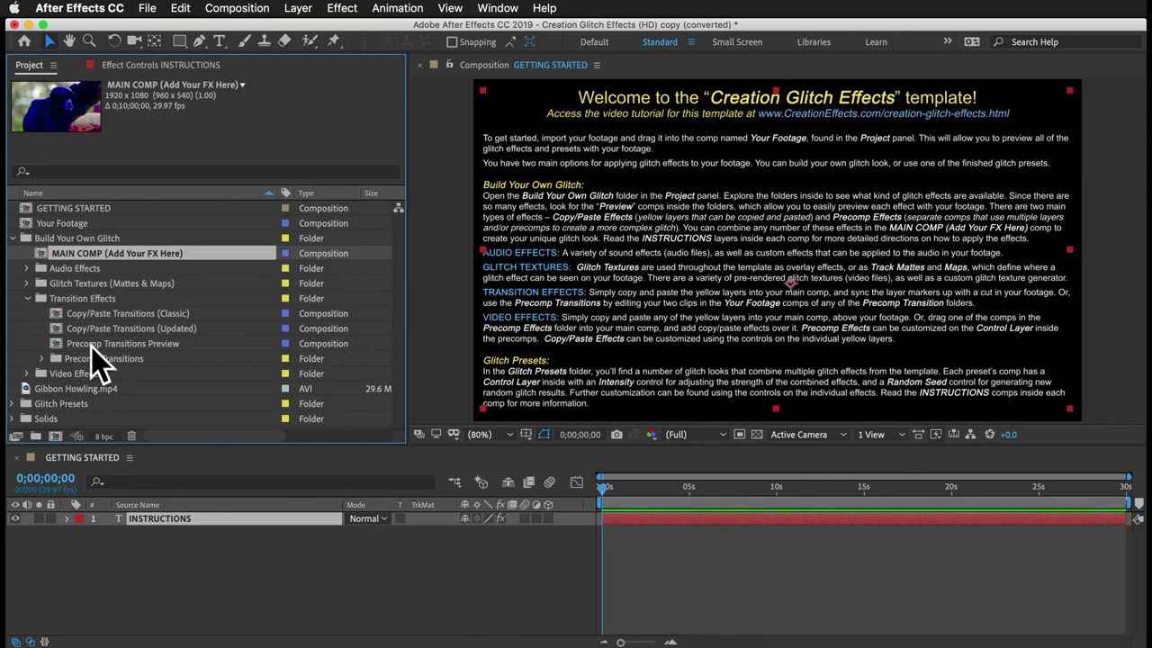
- Open Precomp Transitions Preview, solo Edge Stripes instead of Analog Static and Flicker, and preview the transition
{"action": "left_click", "coordinate": [93, 346]}
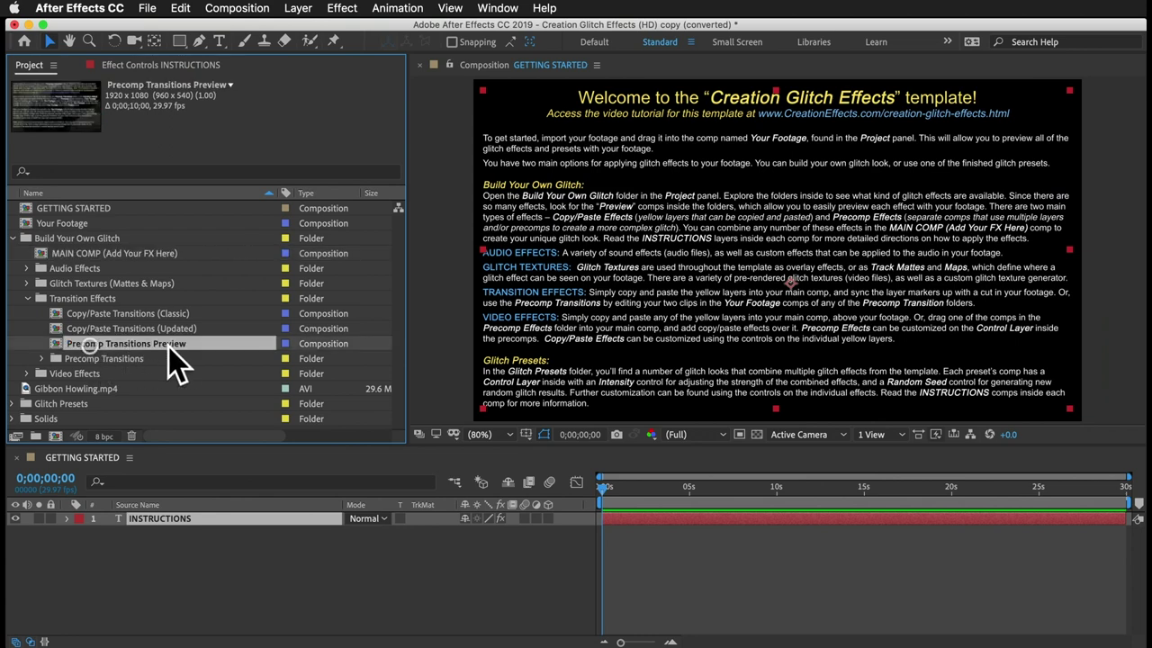
{"action": "double_click", "coordinate": [120, 350]}
{"action": "left_click", "coordinate": [39, 532]}
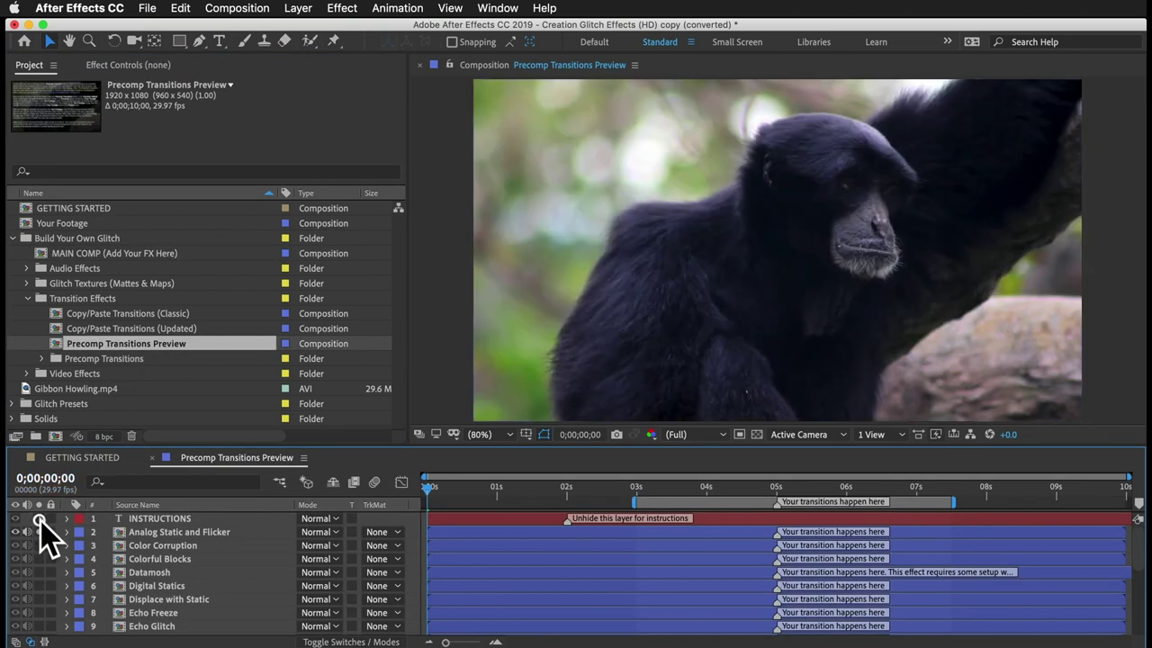
{"action": "left_click", "coordinate": [39, 532]}
{"action": "scroll", "coordinate": [40, 540], "scroll_direction": "down", "scroll_amount": 3}
{"action": "left_click", "coordinate": [40, 585]}
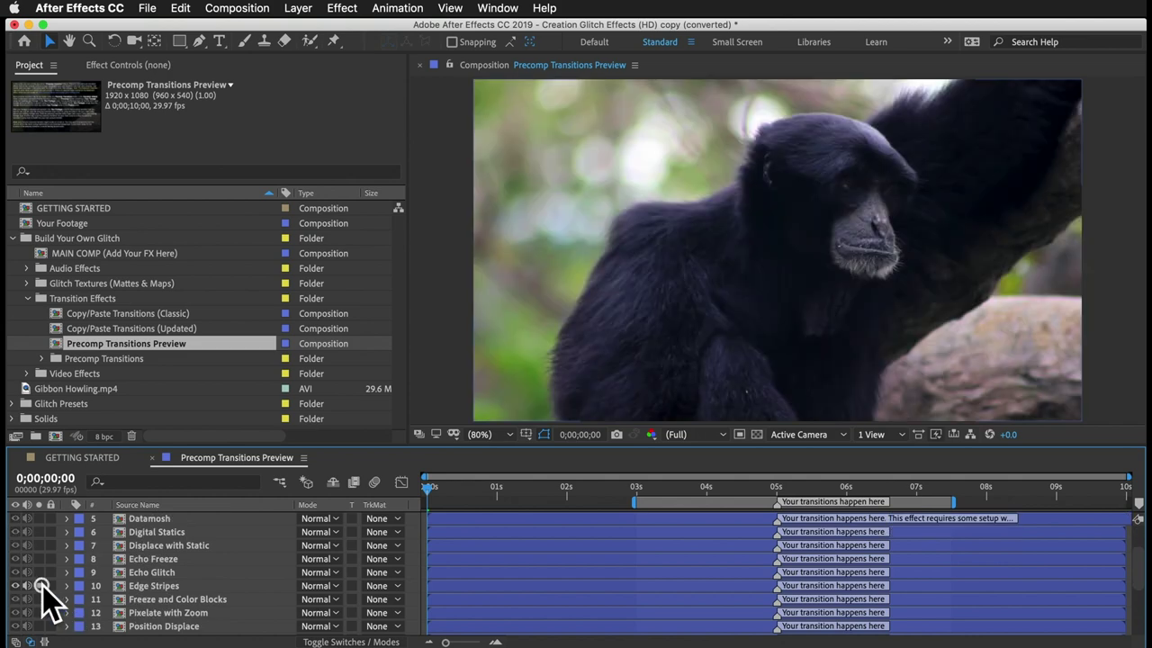
{"action": "key", "text": "space"}
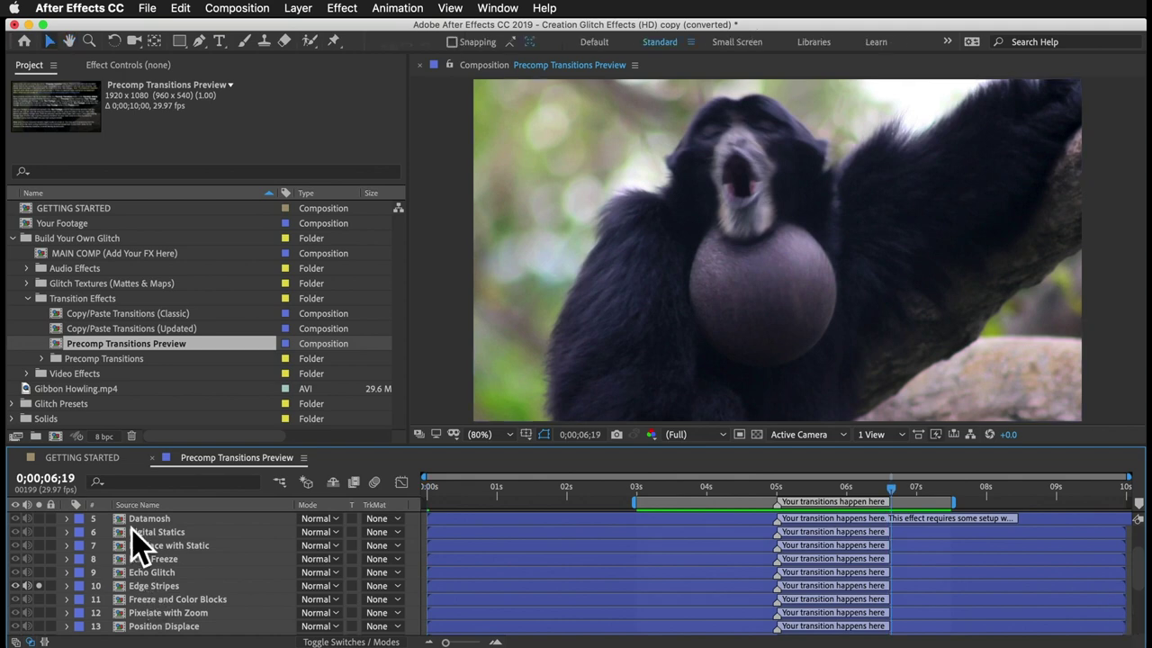
- Expand the Edge Stripes folder and its Precomps subfolder under Precomp Transitions, and open its Your Footage composition
{"action": "left_click", "coordinate": [41, 358]}
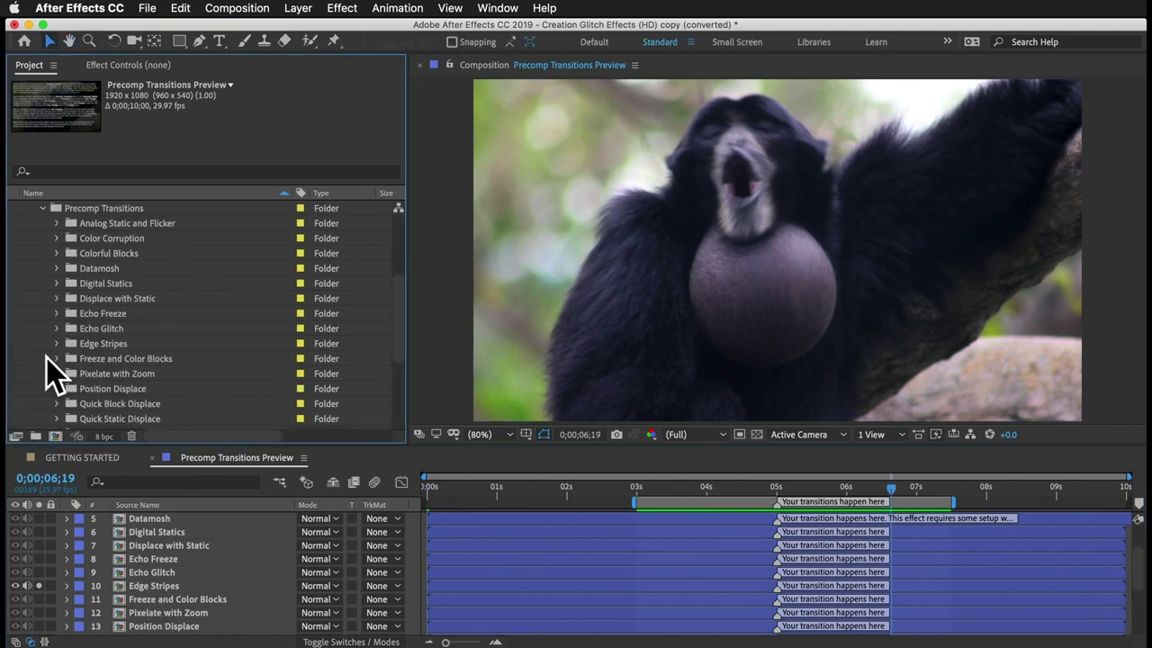
{"action": "left_click", "coordinate": [99, 346]}
{"action": "left_click", "coordinate": [56, 344]}
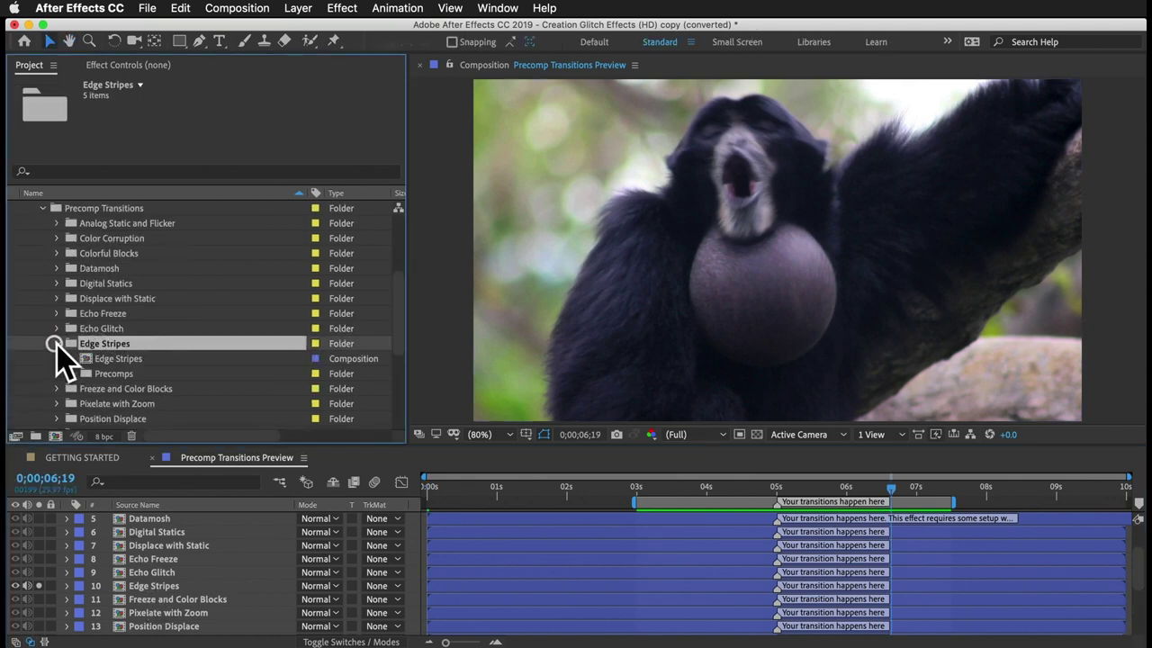
{"action": "left_click", "coordinate": [73, 374]}
{"action": "left_click", "coordinate": [117, 373]}
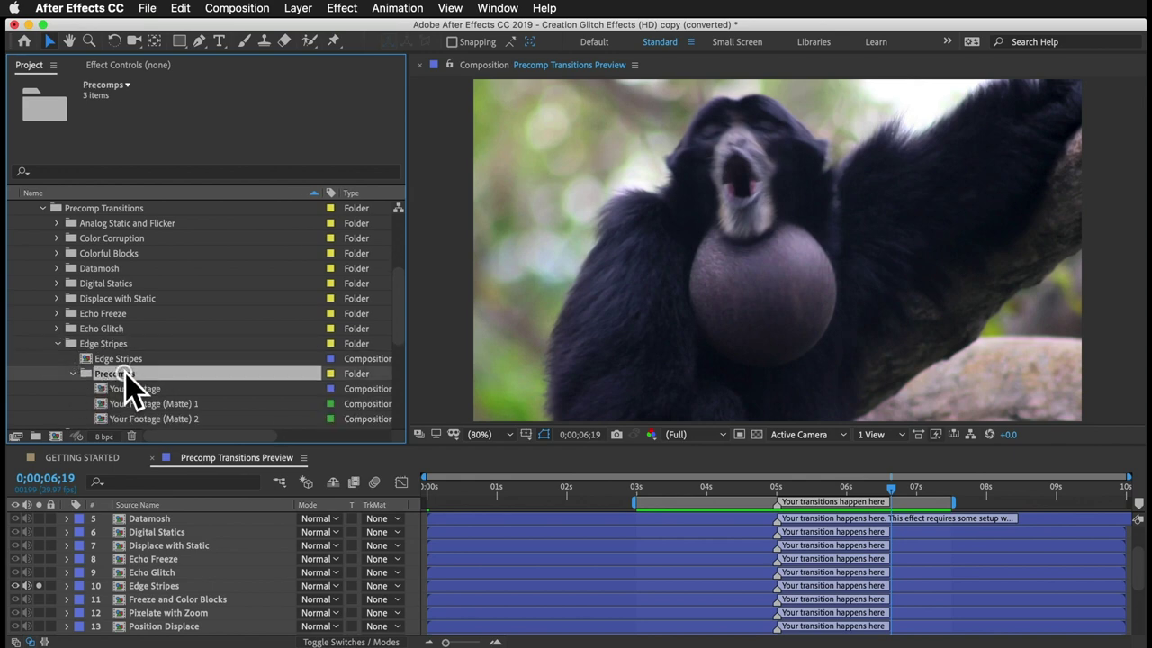
{"action": "left_click", "coordinate": [135, 390]}
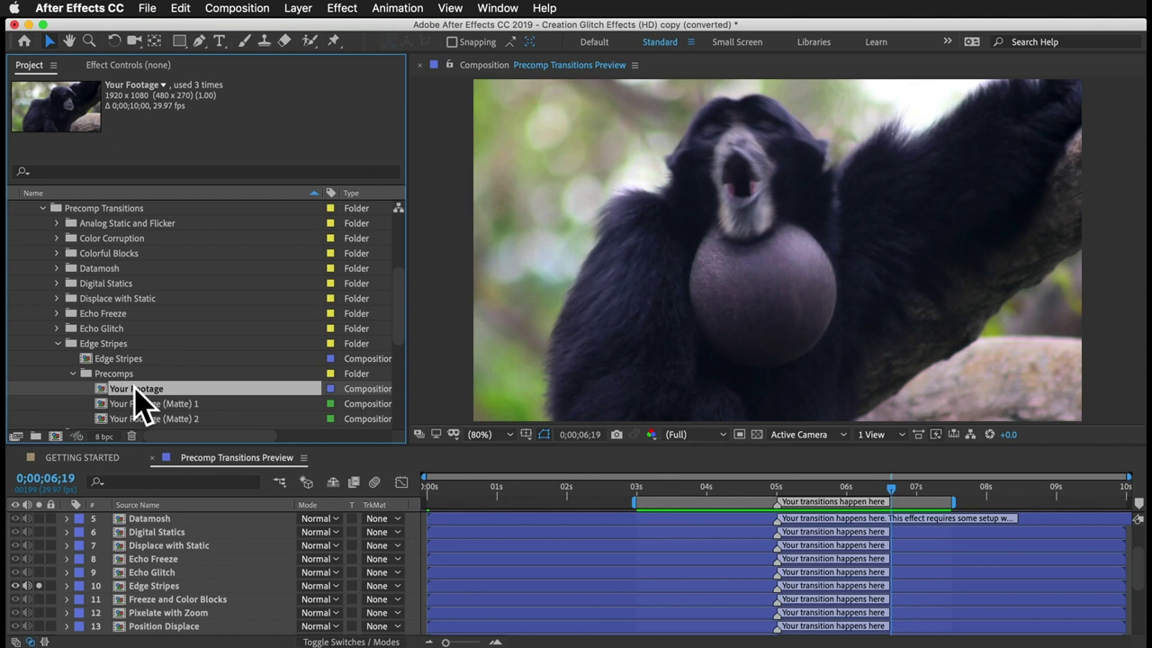
{"action": "double_click", "coordinate": [135, 389]}
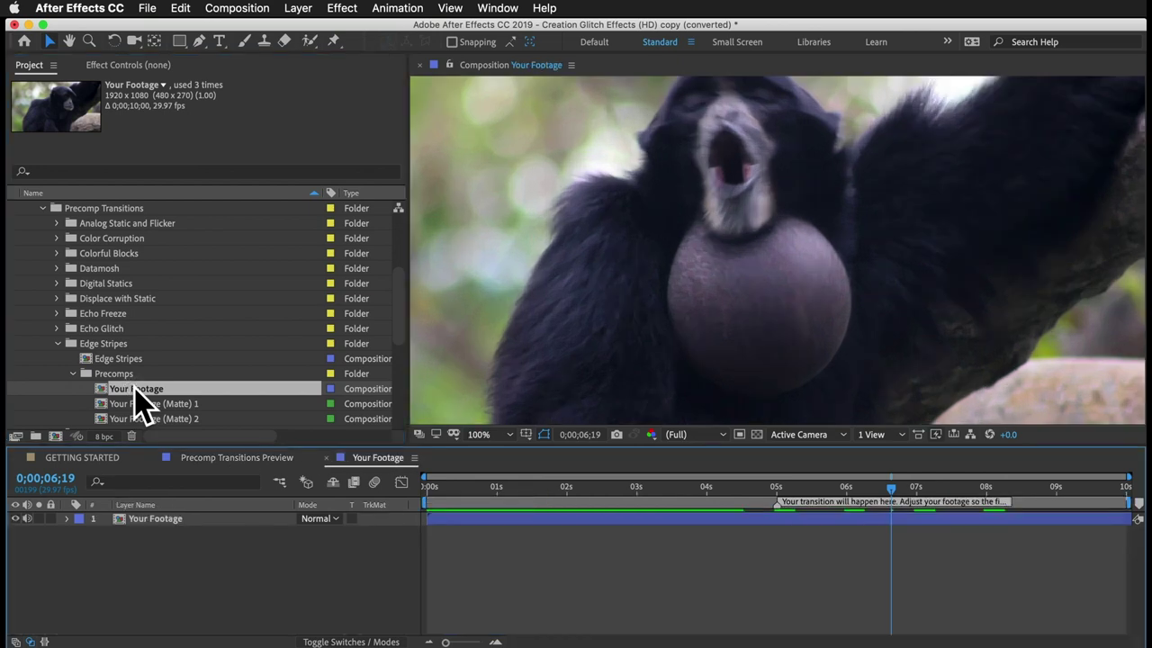
- Set the current time to the transition marker at 0;00;05;00 and shift the Your Footage layer slightly earlier
{"action": "left_click", "coordinate": [162, 520]}
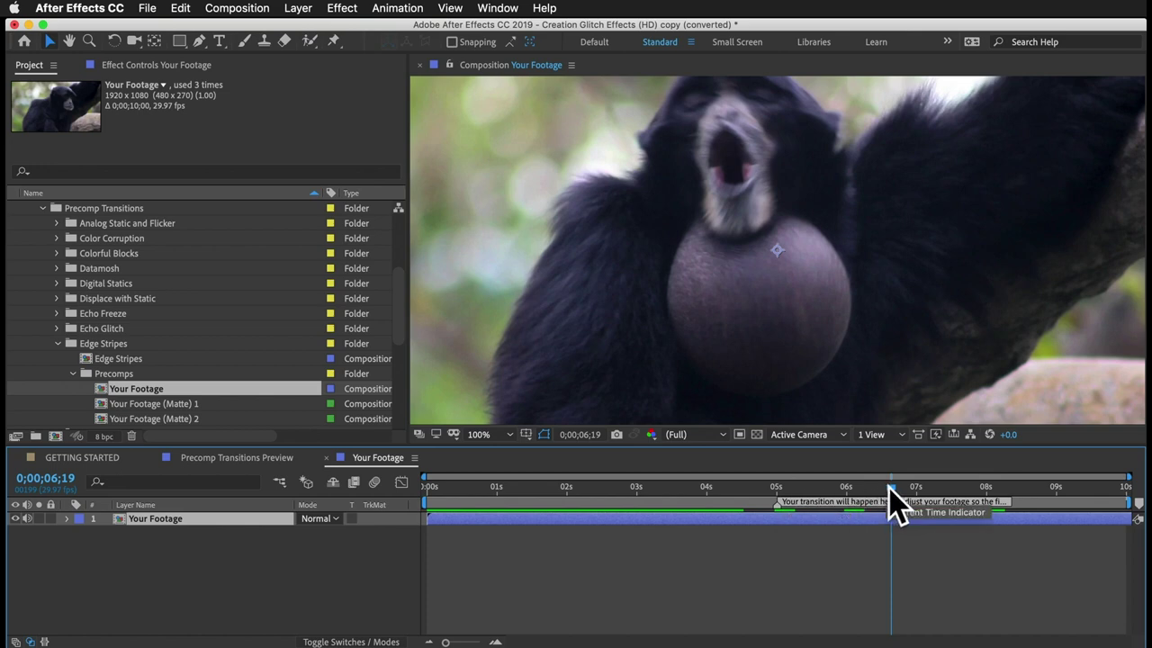
{"action": "left_click_drag", "start_coordinate": [880, 492], "coordinate": [777, 489]}
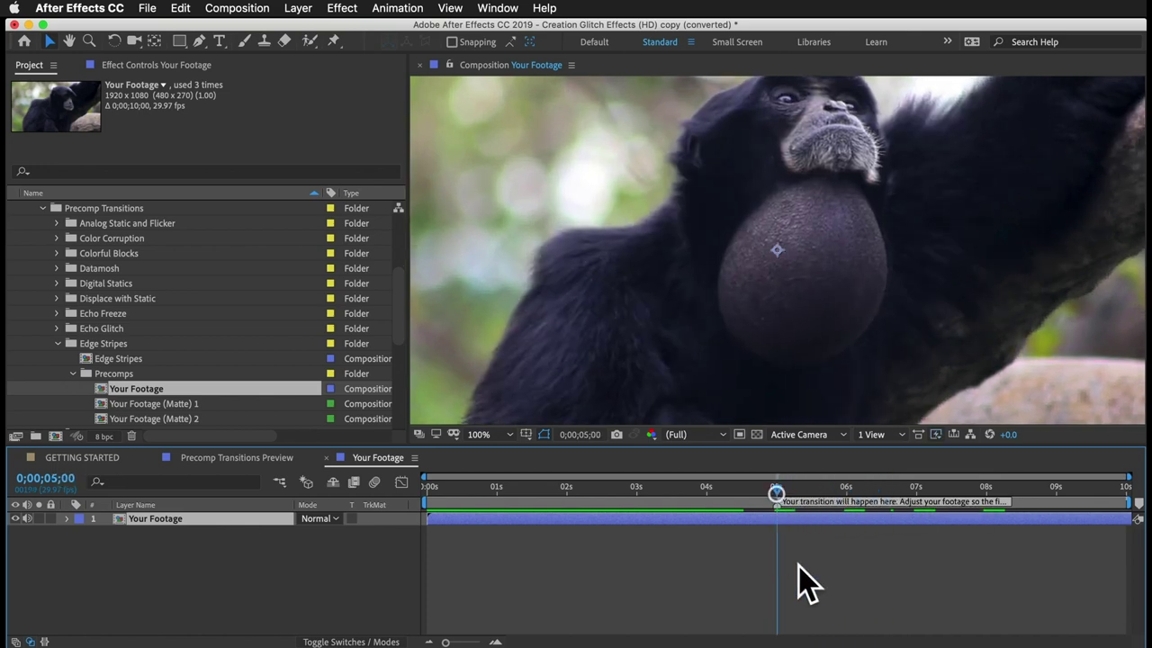
{"action": "mouse_move", "coordinate": [1041, 524]}
{"action": "left_mouse_down"}
{"action": "mouse_move", "coordinate": [702, 533]}
{"action": "mouse_move", "coordinate": [1018, 525]}
{"action": "left_mouse_up"}
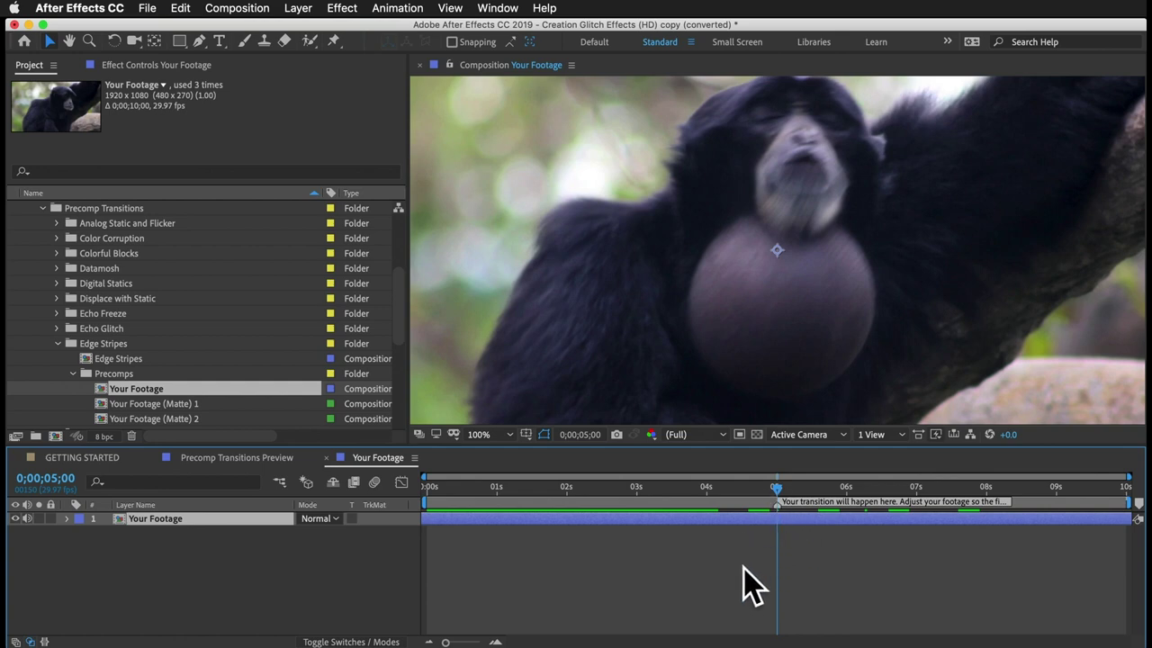
- Open the Edge Stripes composition and add it to MAIN COMP as the top layer
{"action": "left_click", "coordinate": [126, 359]}
{"action": "double_click", "coordinate": [115, 360]}
{"action": "left_click_drag", "start_coordinate": [115, 364], "coordinate": [99, 253]}
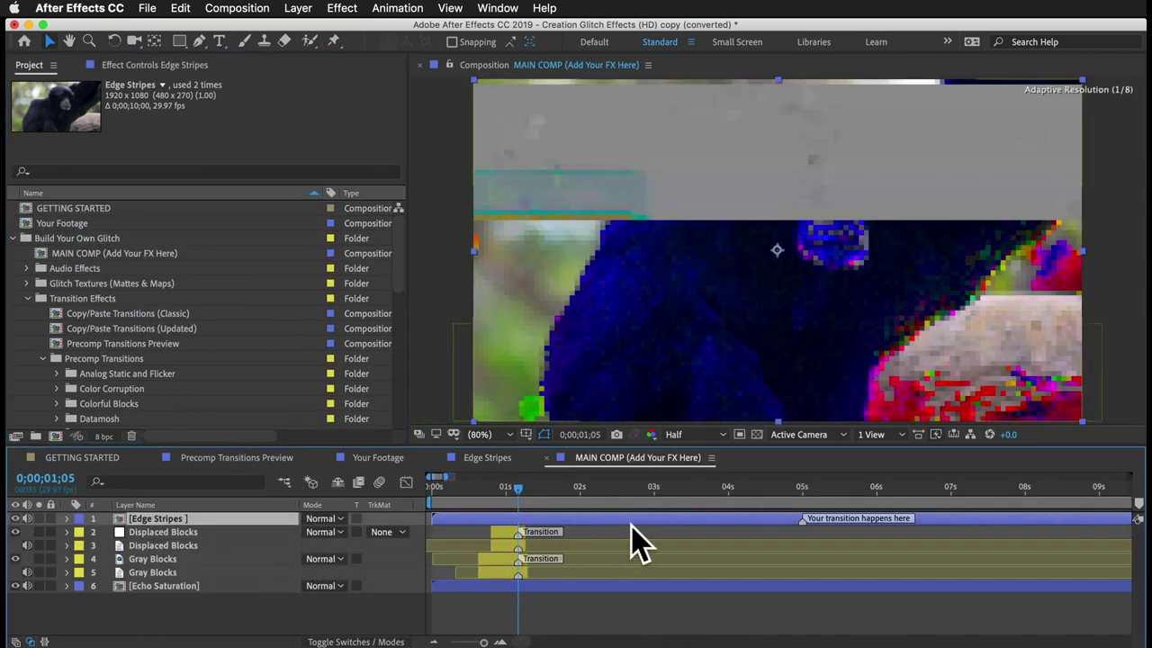
- Trim both ends of the Edge Stripes layer close around its transition marker and place the marker at about 4.6 seconds
{"action": "key", "text": "minus"}
{"action": "left_click_drag", "start_coordinate": [580, 520], "coordinate": [712, 522]}
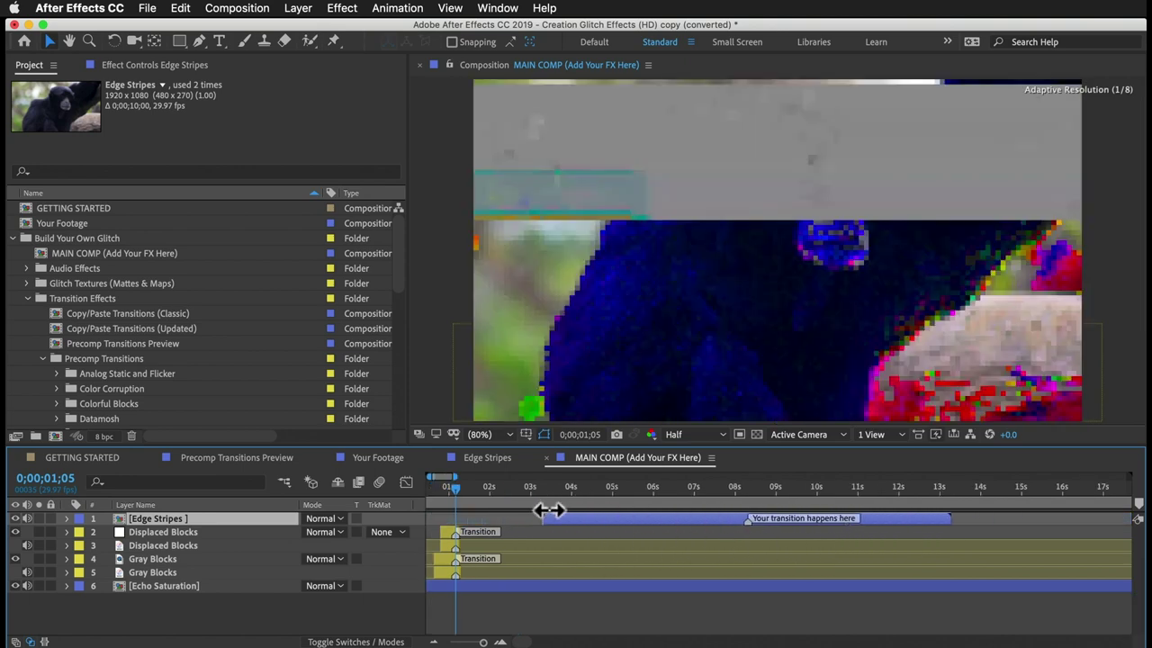
{"action": "left_click_drag", "start_coordinate": [544, 520], "coordinate": [698, 524]}
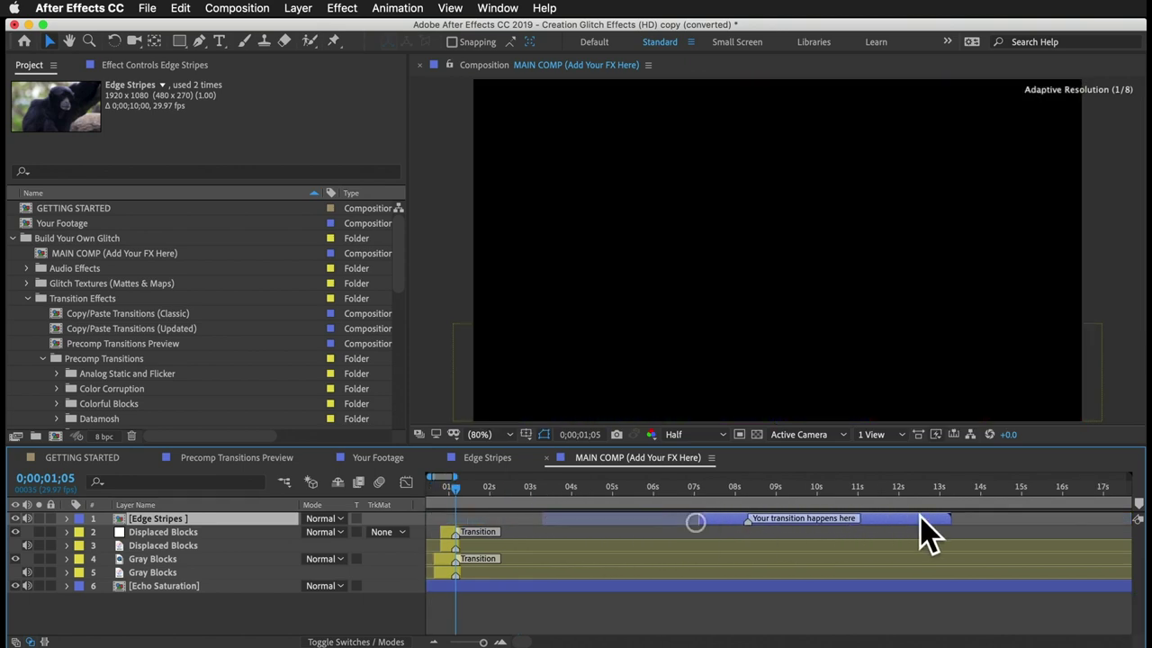
{"action": "left_click_drag", "start_coordinate": [952, 519], "coordinate": [825, 534]}
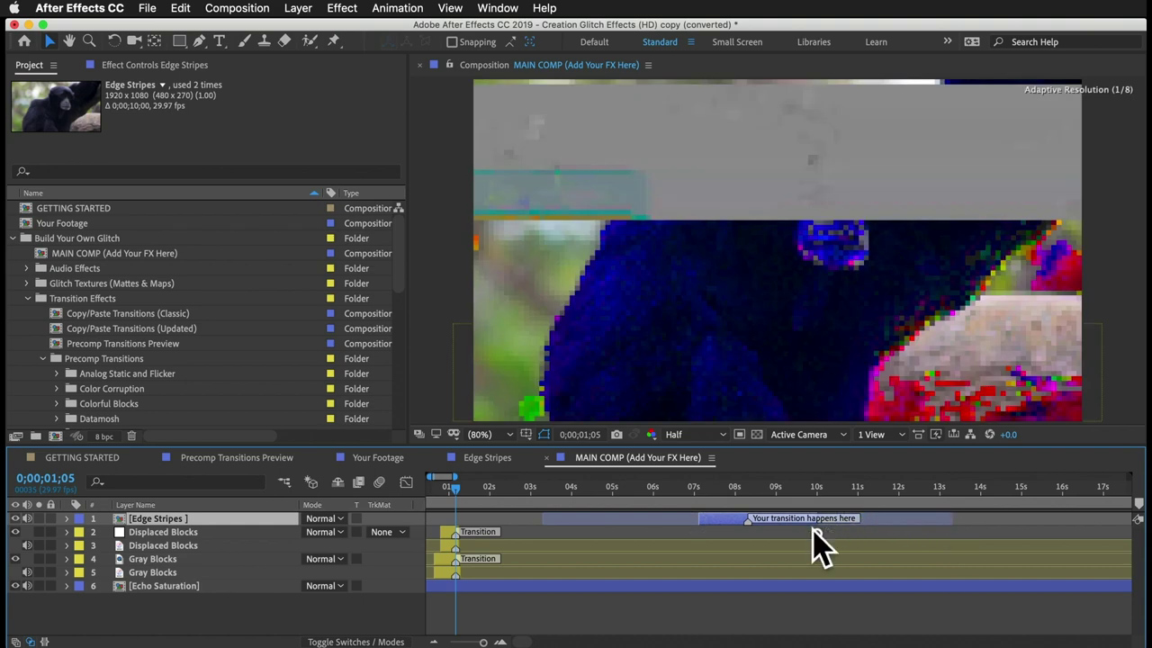
{"action": "left_click_drag", "start_coordinate": [717, 519], "coordinate": [564, 520]}
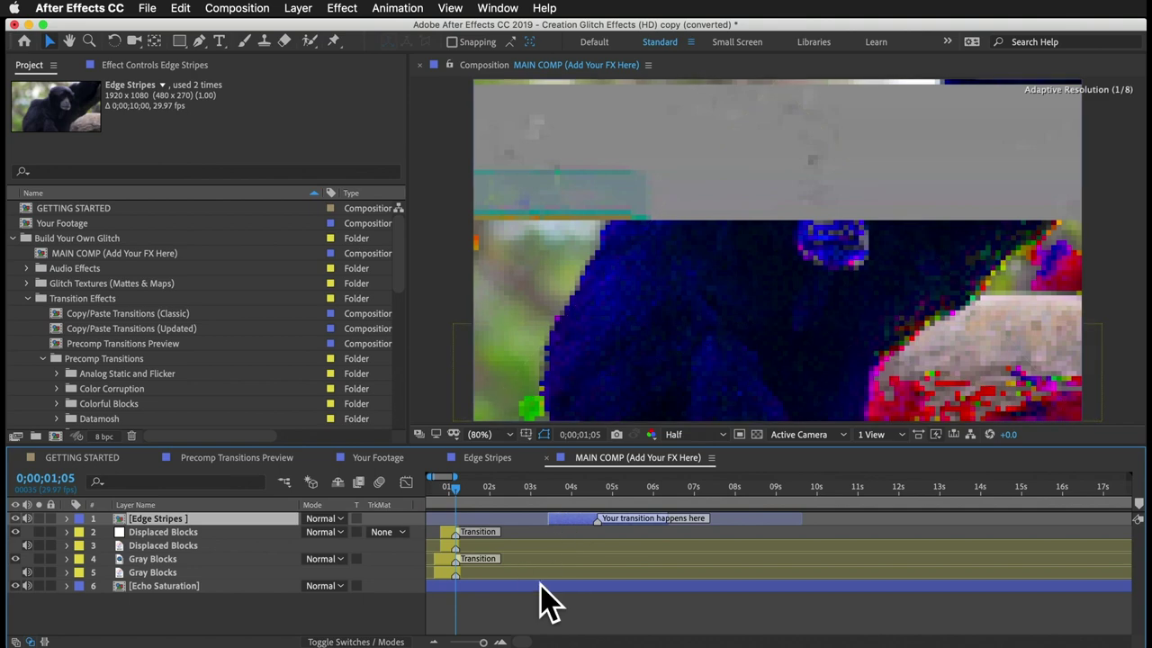
- Set the current time to 0;00;04;07 and reveal the Echo Saturation layer's audio levels and waveform properties
{"action": "left_click", "coordinate": [545, 586]}
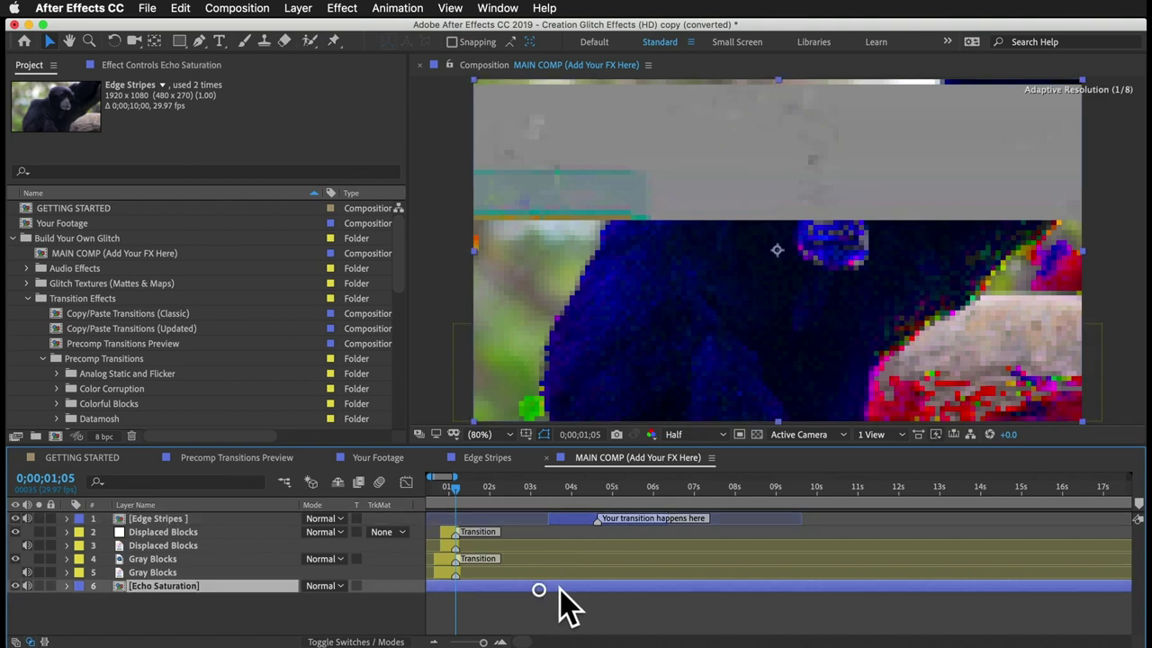
{"action": "left_click", "coordinate": [580, 490]}
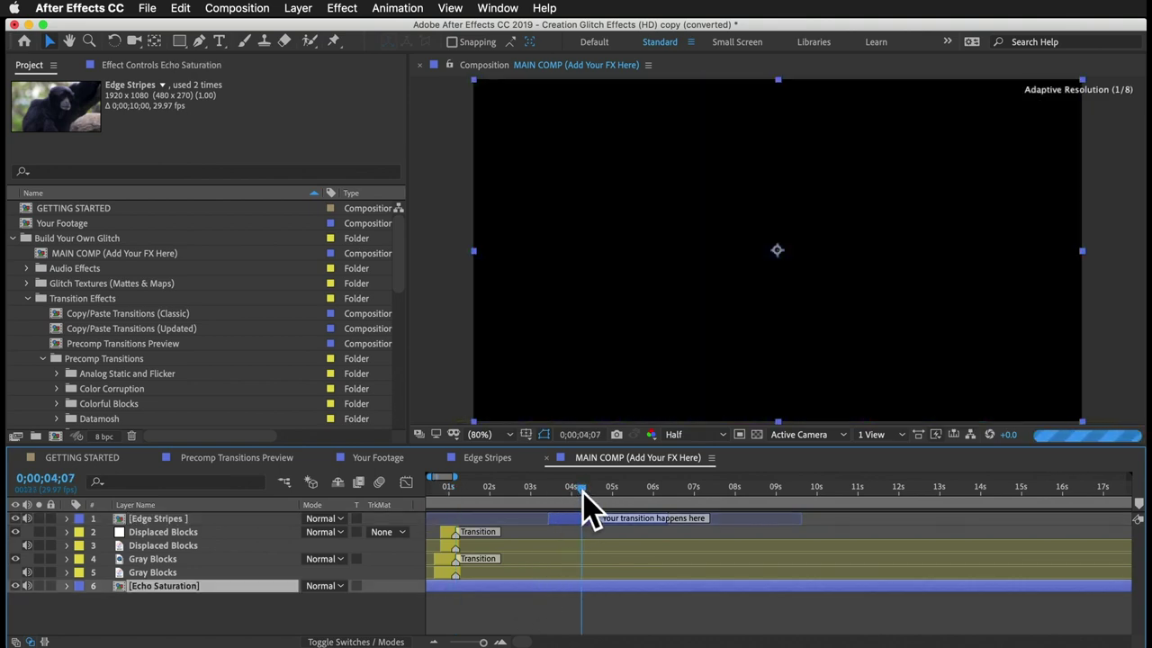
{"action": "left_click", "coordinate": [579, 522]}
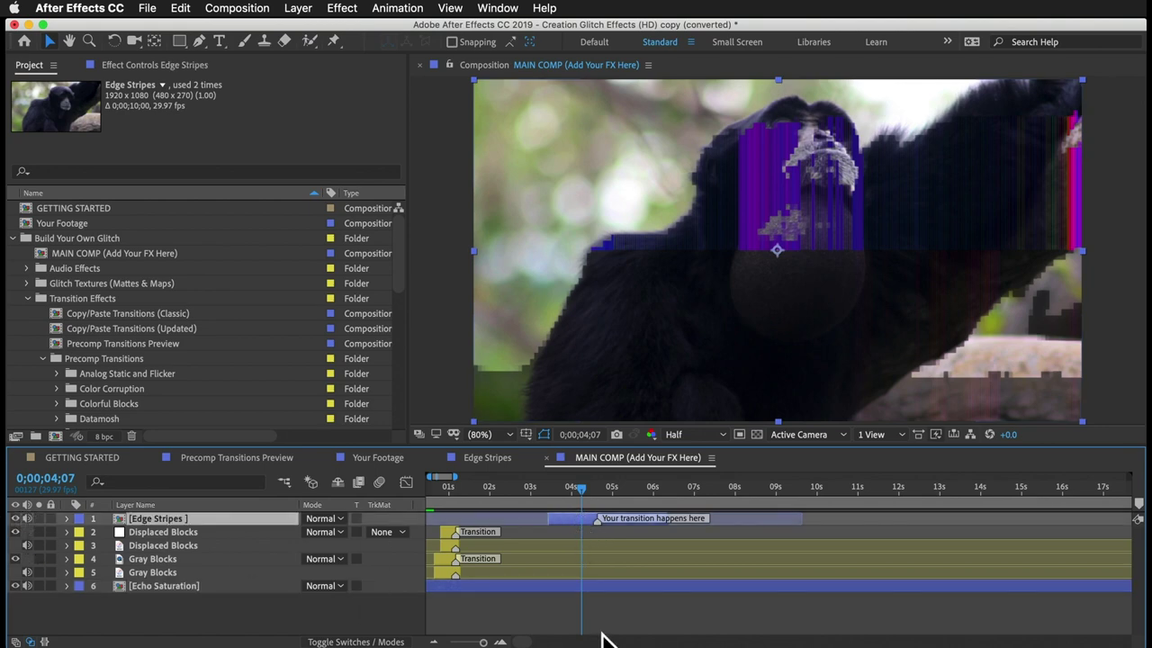
{"action": "left_click", "coordinate": [543, 586]}
{"action": "key", "text": "l"}
{"action": "key", "text": "l"}
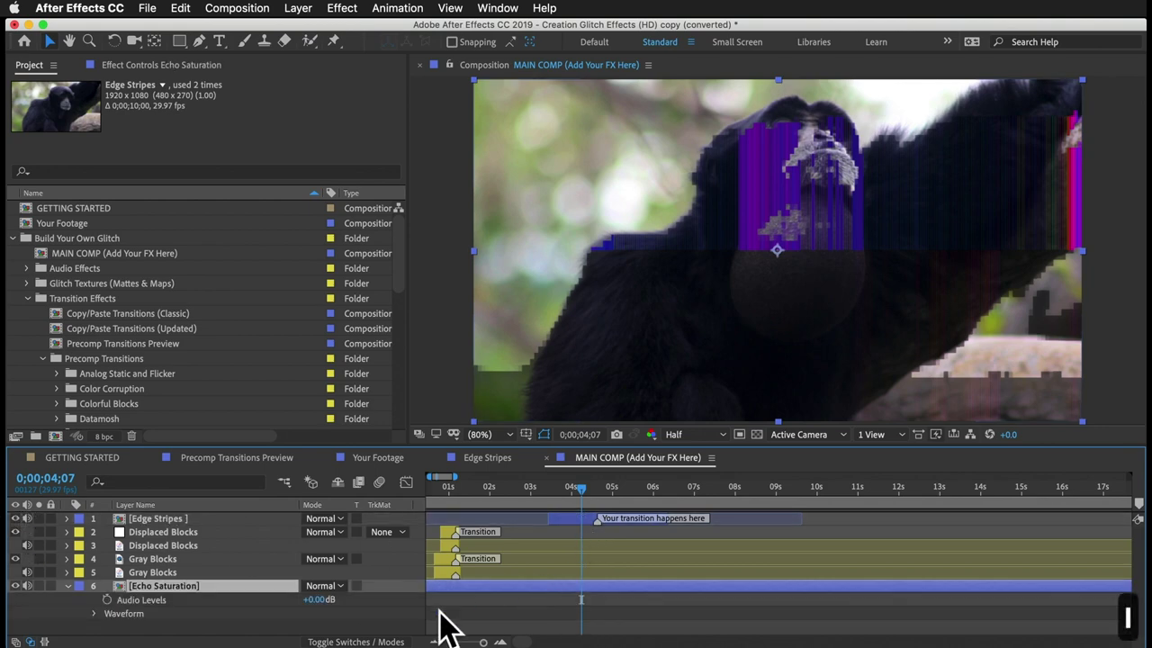
- Keyframe the Echo Saturation layer's Audio Levels at 0;00;03;12 and again at 0;00;06;10
{"action": "left_click", "coordinate": [547, 488]}
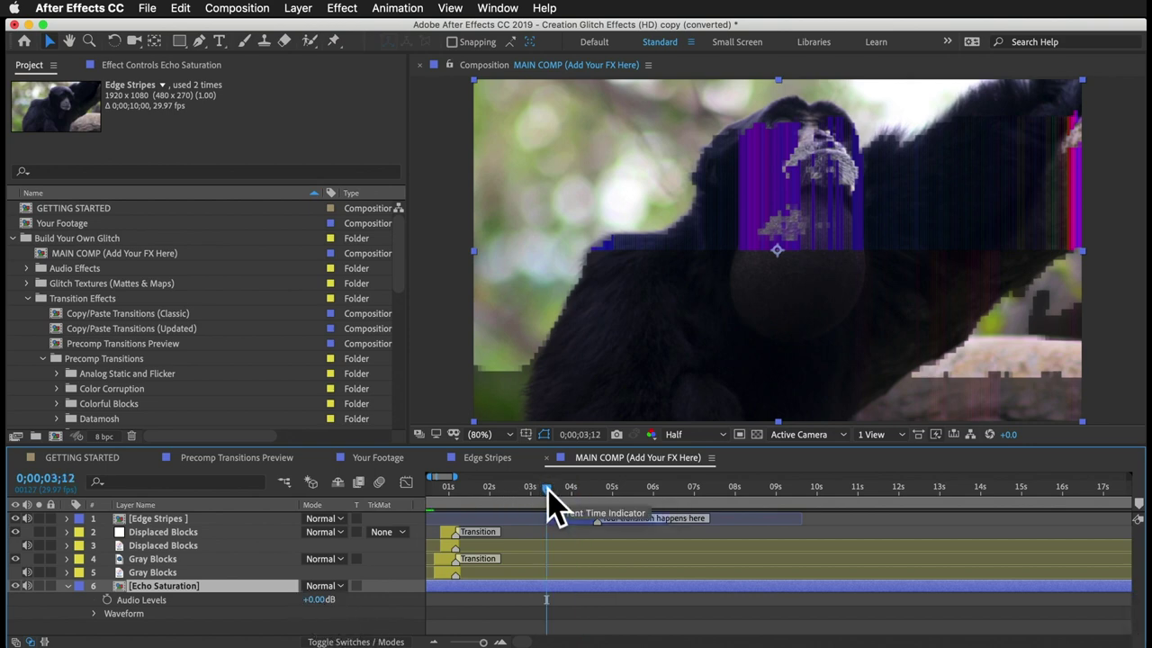
{"action": "left_click", "coordinate": [107, 599]}
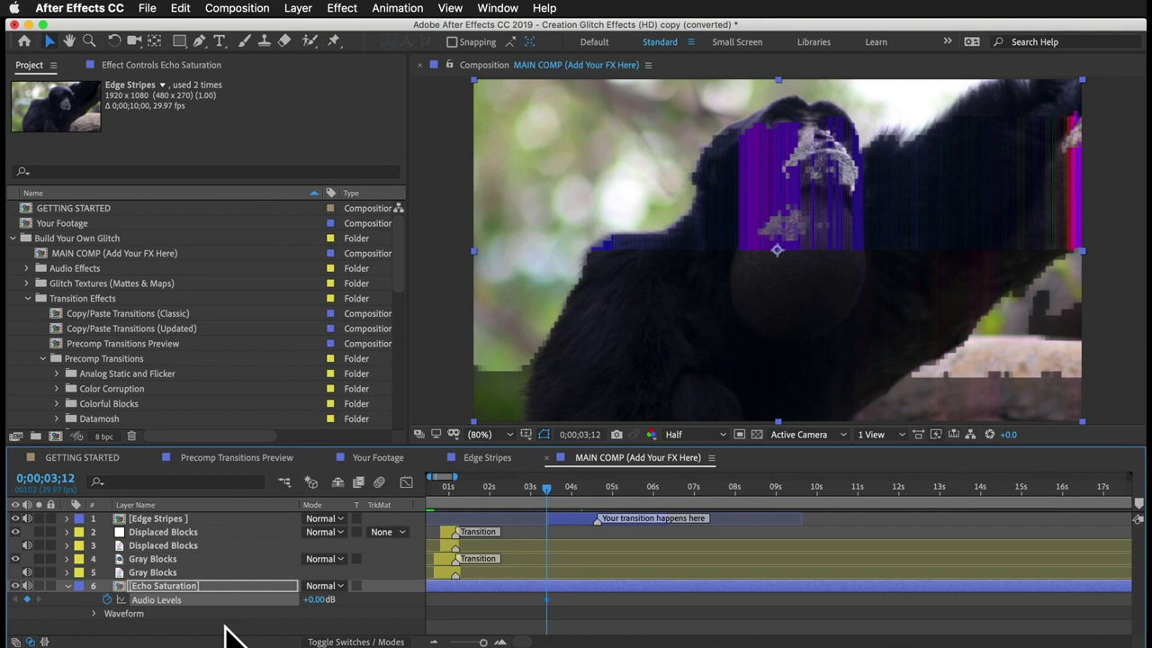
{"action": "key", "text": "Page_Down"}
{"action": "left_click_drag", "start_coordinate": [316, 599], "coordinate": [50, 605]}
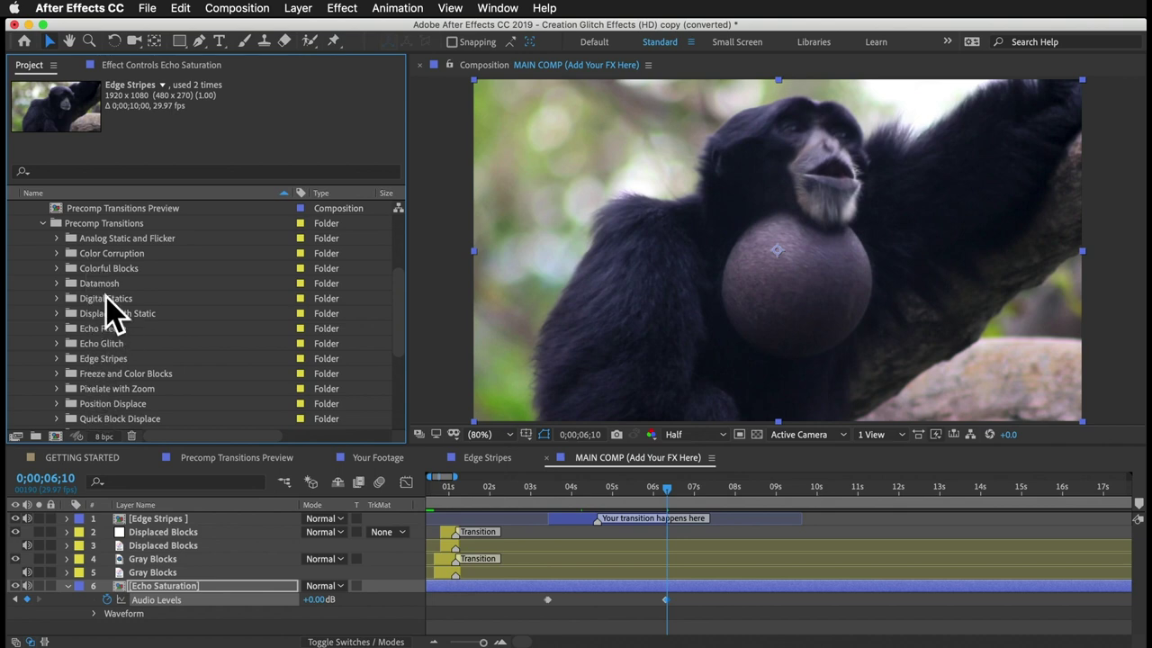
- Look through the Audio Effects folder and examine the WAV files in its nested Audio Files folders
{"action": "left_click", "coordinate": [104, 284]}
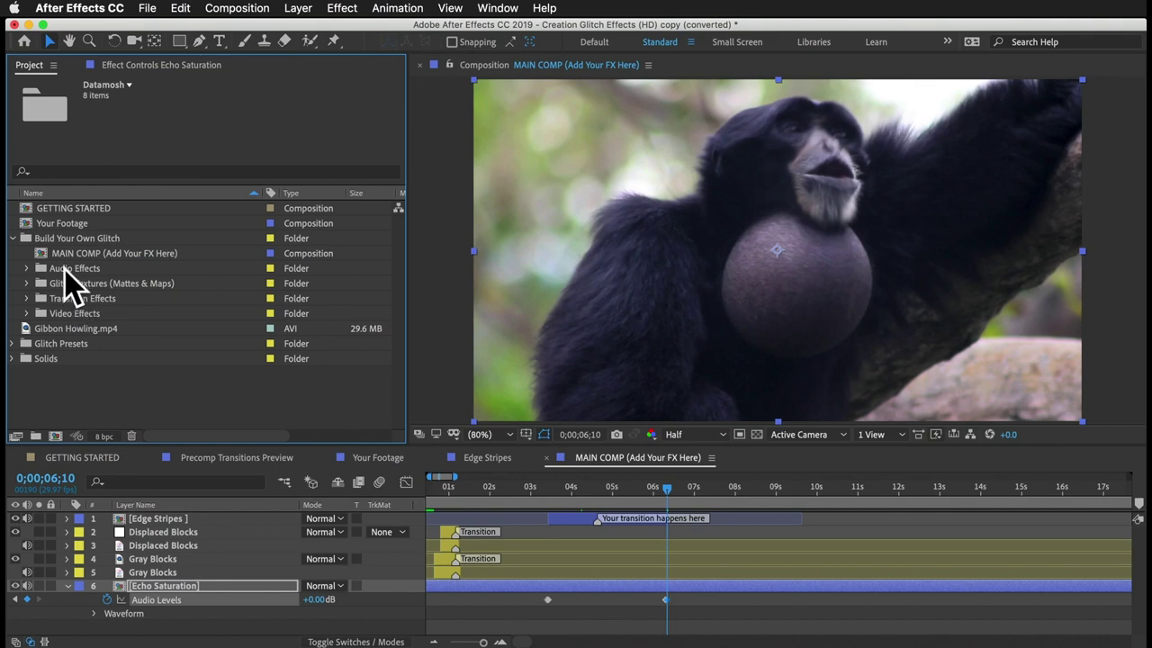
{"action": "left_click", "coordinate": [58, 268]}
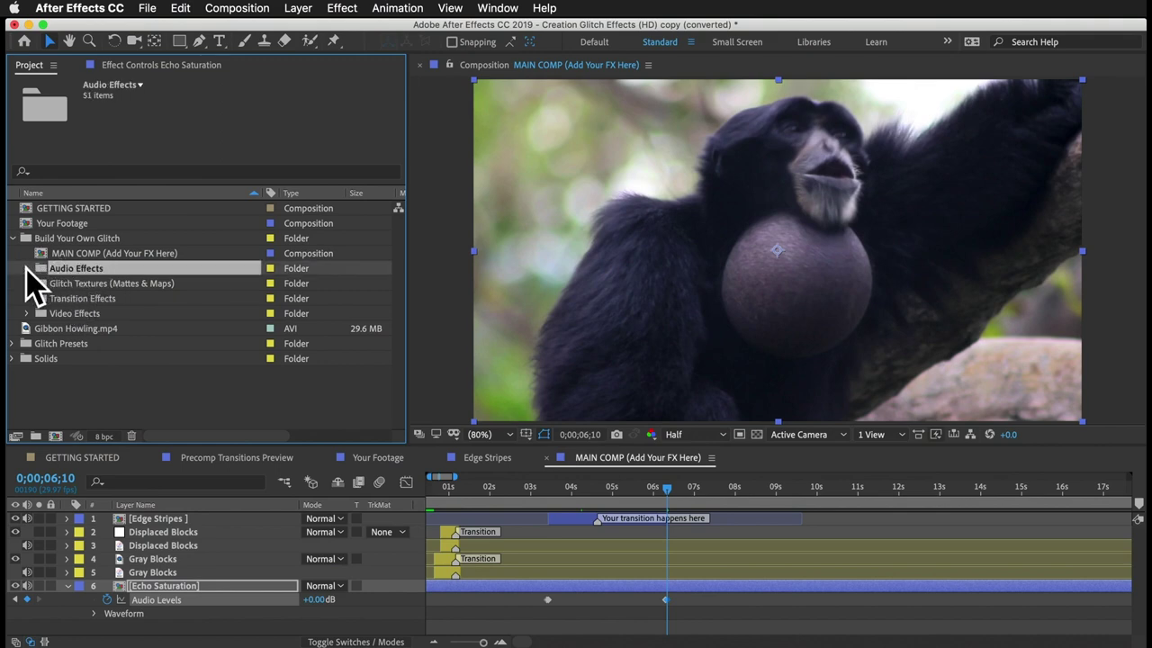
{"action": "left_click", "coordinate": [27, 268]}
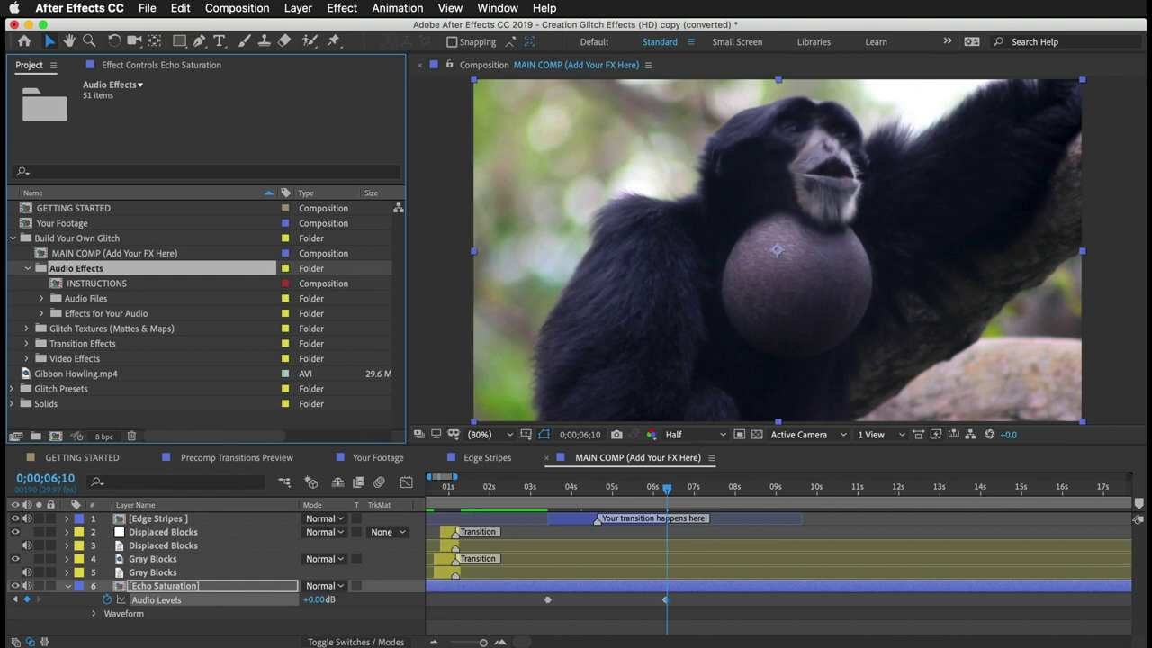
{"action": "left_click", "coordinate": [61, 299]}
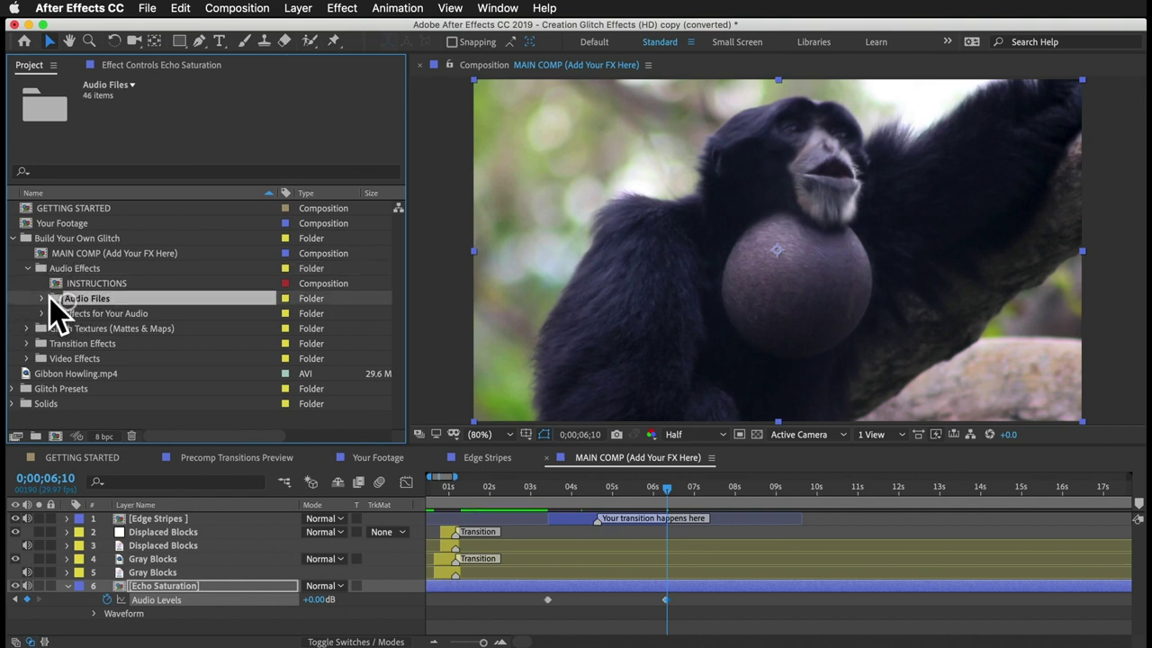
{"action": "left_click", "coordinate": [40, 298]}
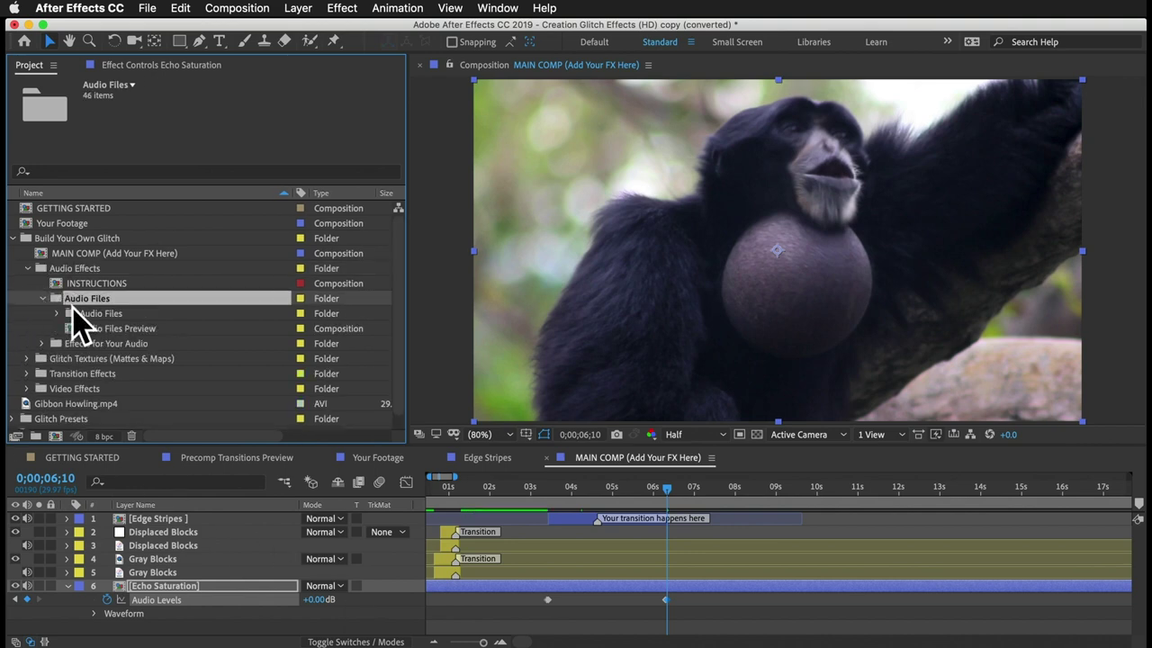
{"action": "left_click", "coordinate": [86, 314]}
{"action": "left_click", "coordinate": [55, 313]}
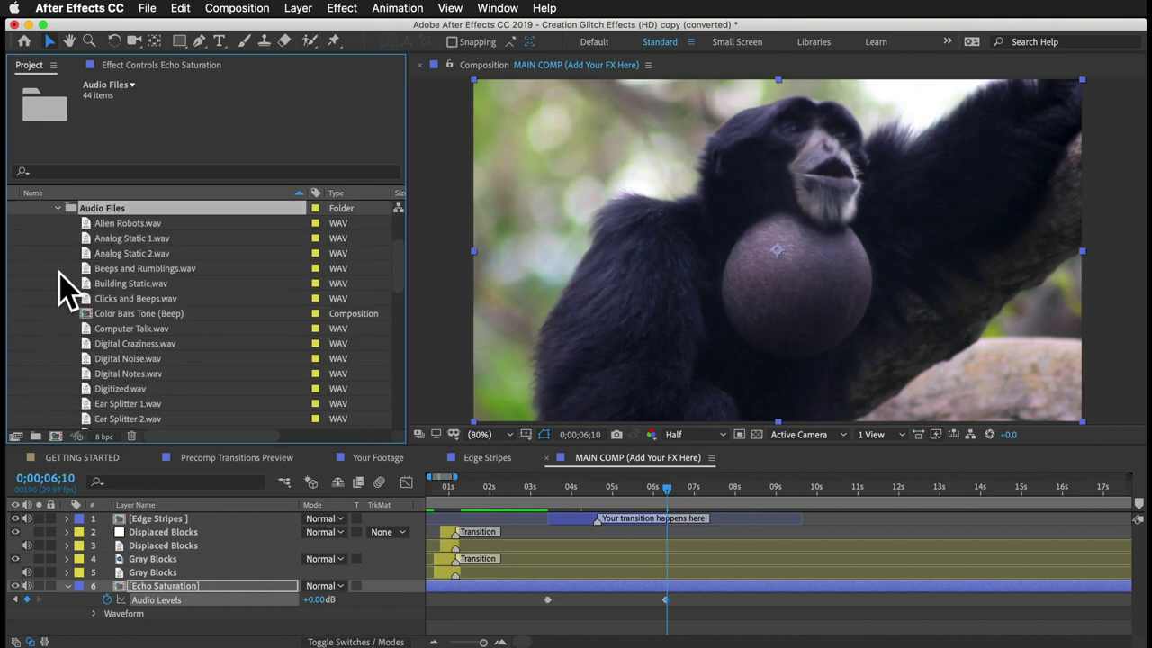
{"action": "left_click", "coordinate": [56, 210]}
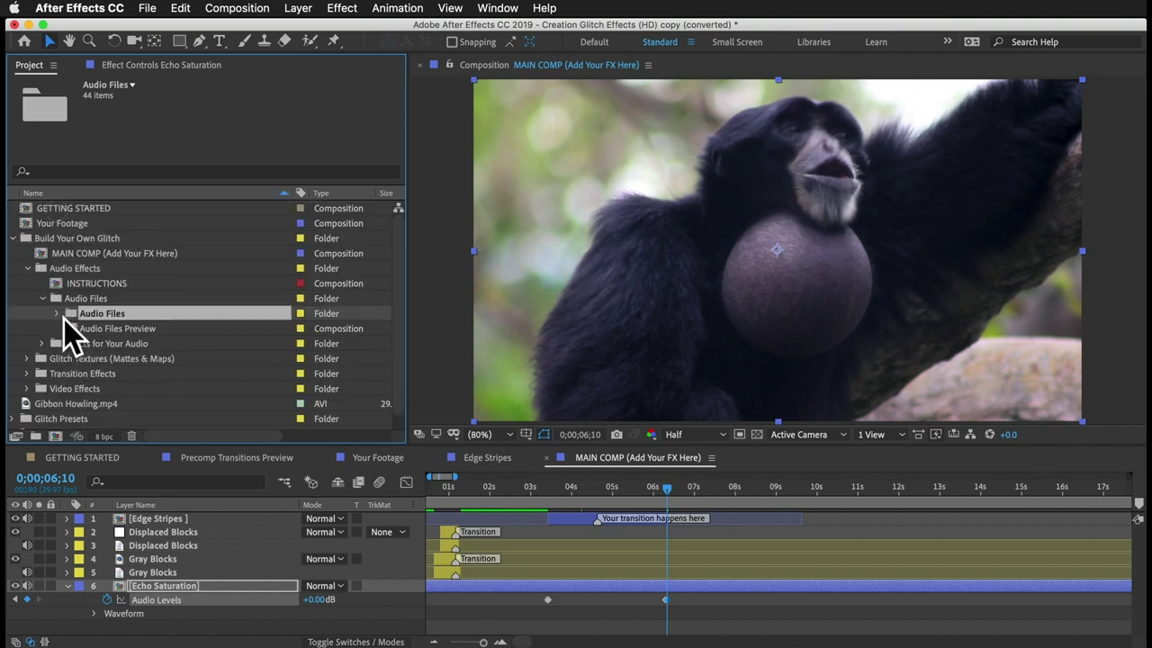
- Open the Audio Files Preview composition, unmute and play the Ear Splitter 1.wav layer, and mute it again
{"action": "double_click", "coordinate": [114, 330]}
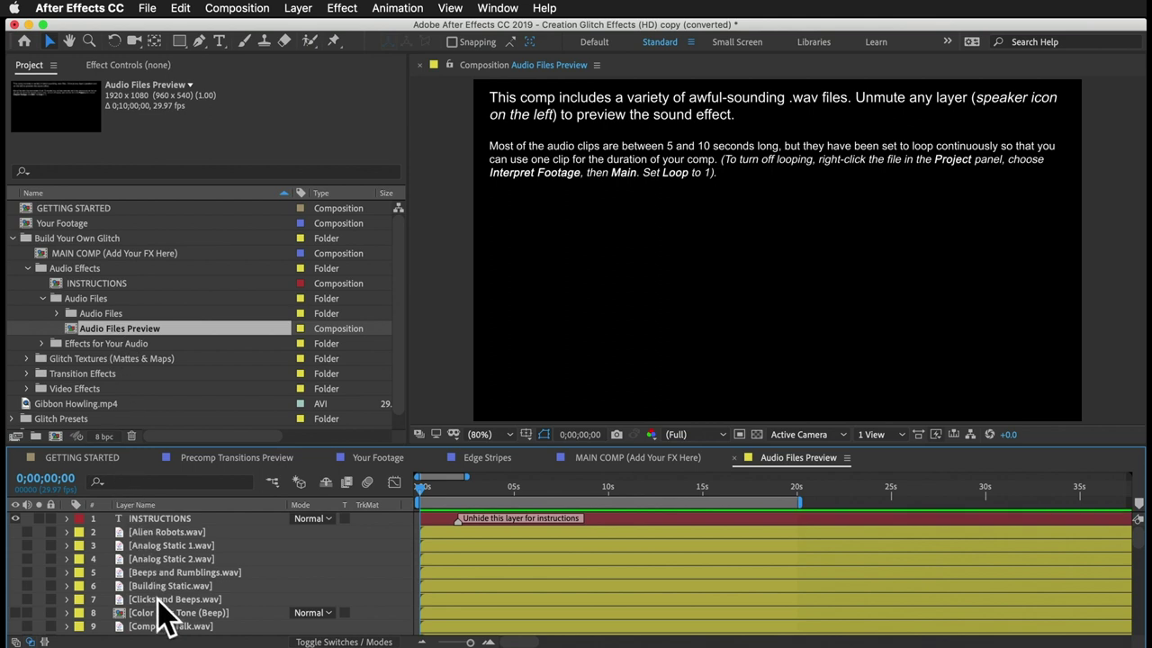
{"action": "scroll", "coordinate": [157, 608], "scroll_direction": "down", "scroll_amount": 5}
{"action": "left_click", "coordinate": [27, 573]}
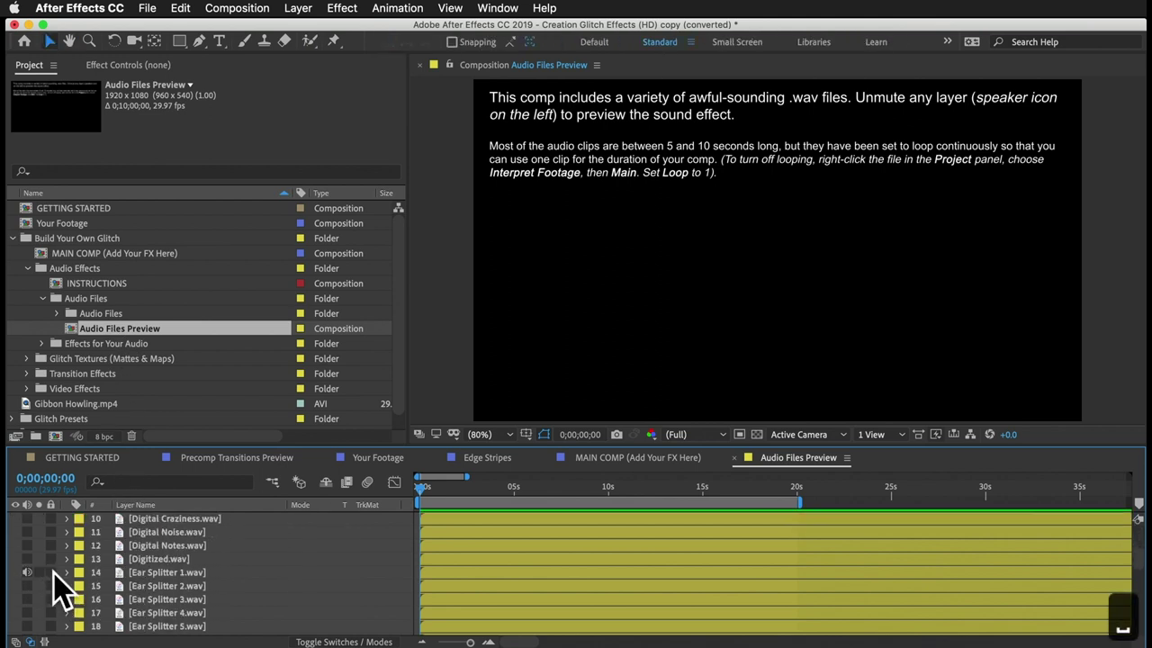
{"action": "key", "text": "space"}
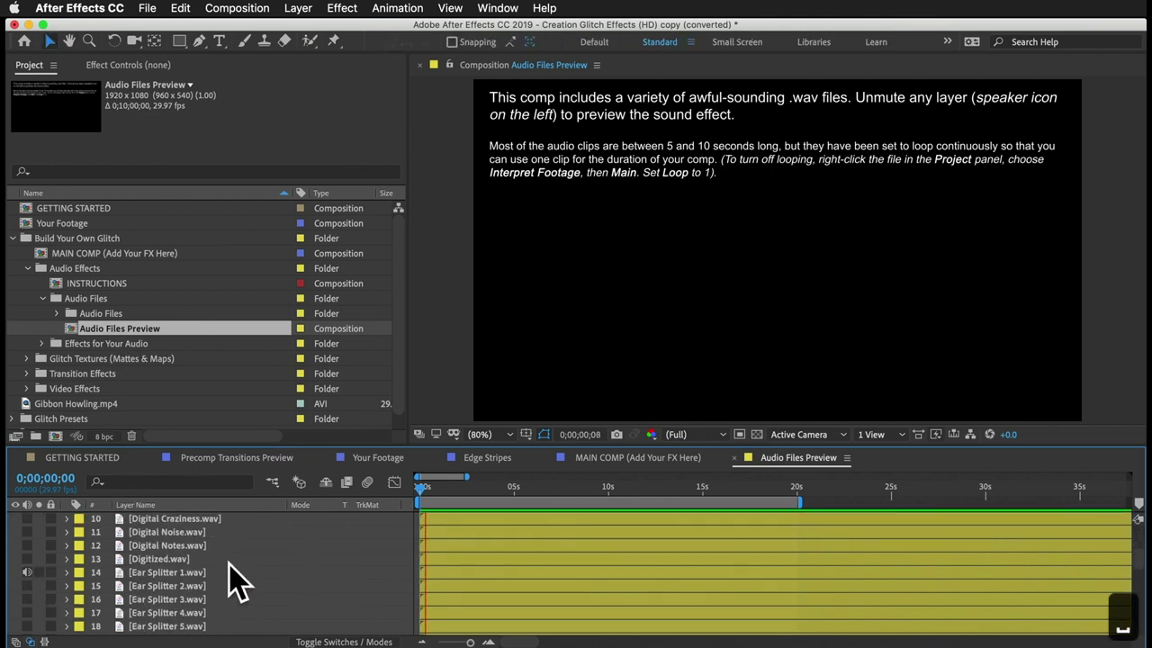
{"action": "left_click", "coordinate": [27, 573]}
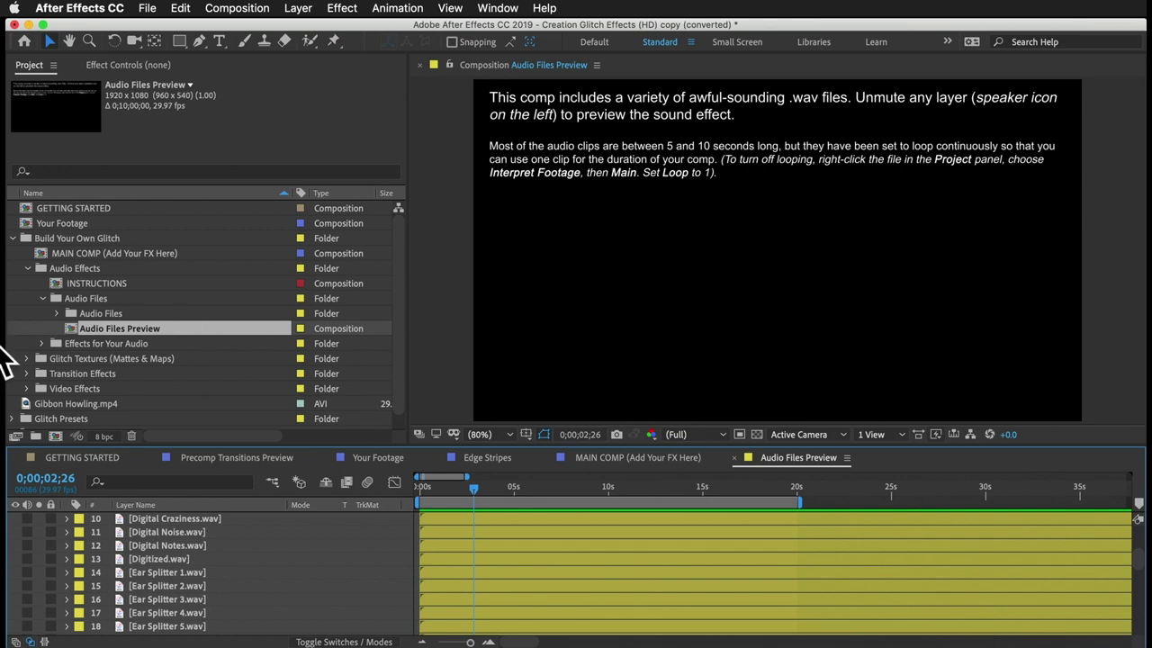
- Expand the Glitch Presets folder and open the All Kinds of Stripes composition
{"action": "scroll", "coordinate": [49, 392], "scroll_direction": "down", "scroll_amount": 1}
{"action": "left_click", "coordinate": [13, 404]}
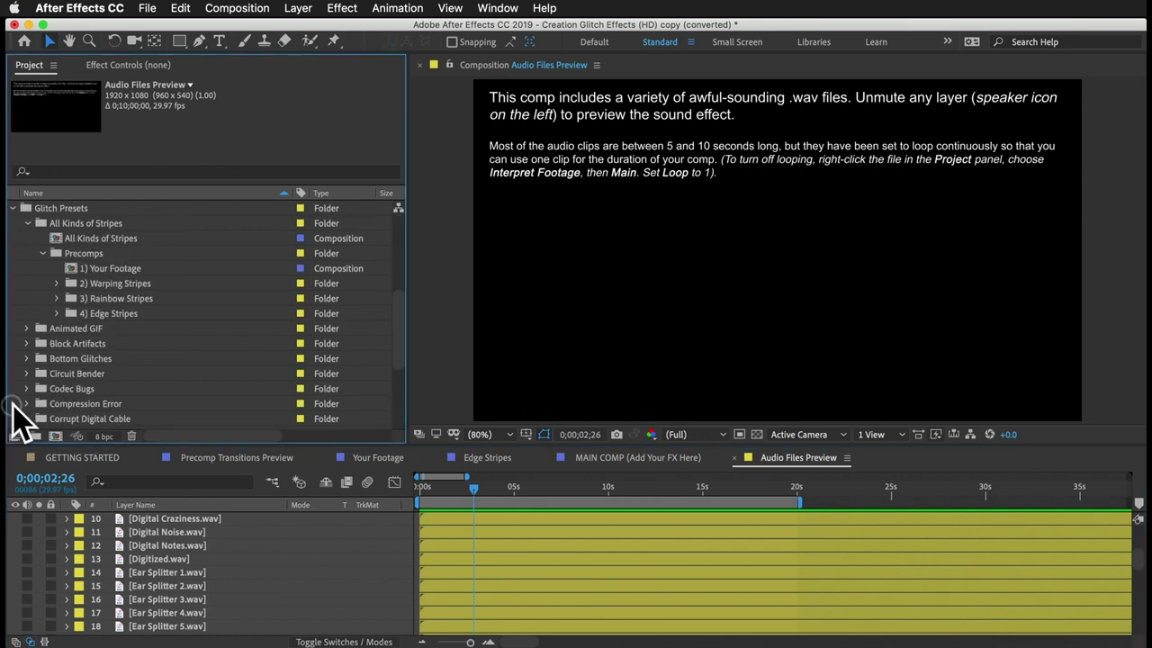
{"action": "left_click", "coordinate": [90, 238]}
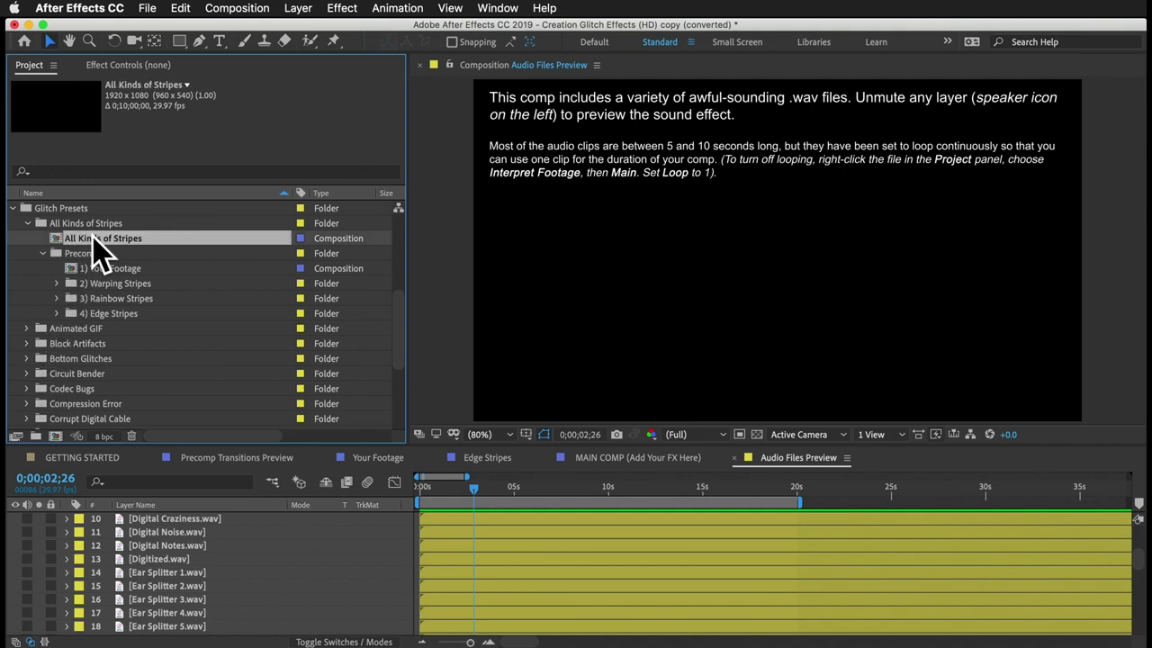
{"action": "double_click", "coordinate": [92, 238]}
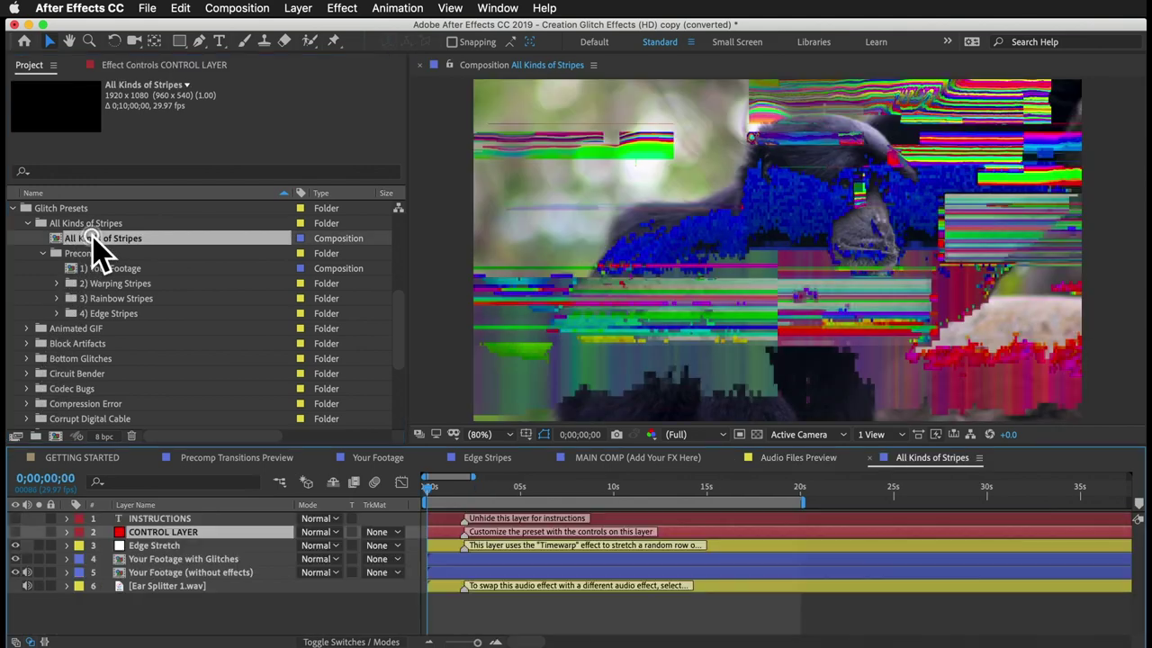
- Replace the source of the Ear Splitter 1.wav layer in All Kinds of Stripes with Beeps and Rumblings.wav
{"action": "left_click", "coordinate": [157, 589]}
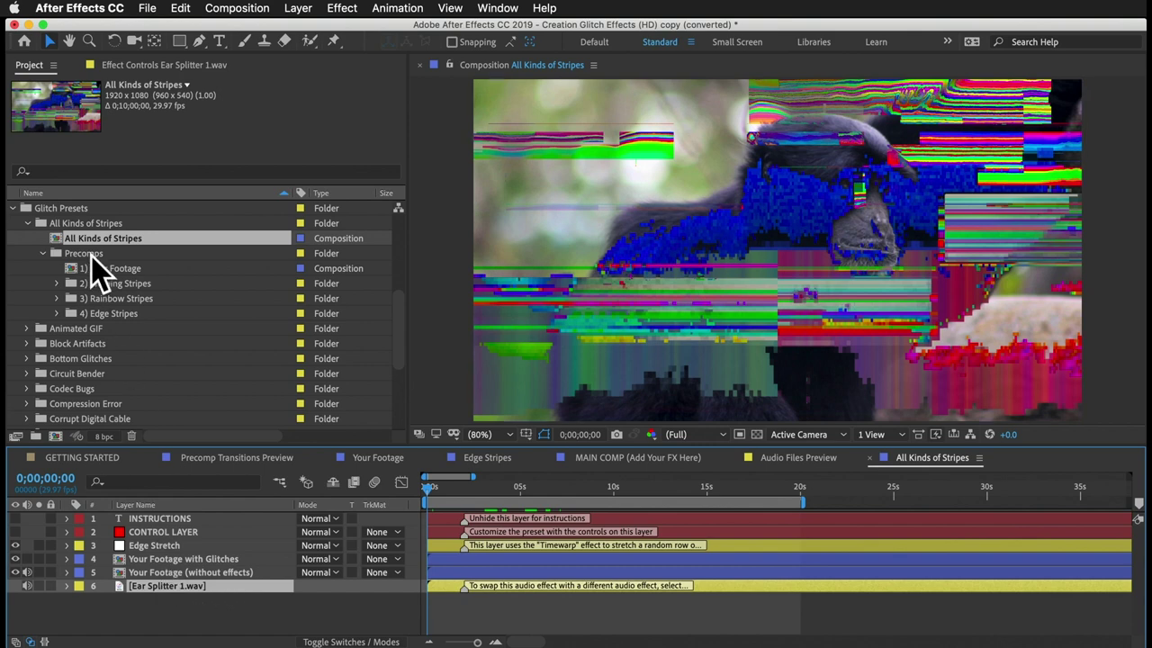
{"action": "scroll", "coordinate": [94, 266], "scroll_direction": "up", "scroll_amount": 5}
{"action": "left_click", "coordinate": [57, 298]}
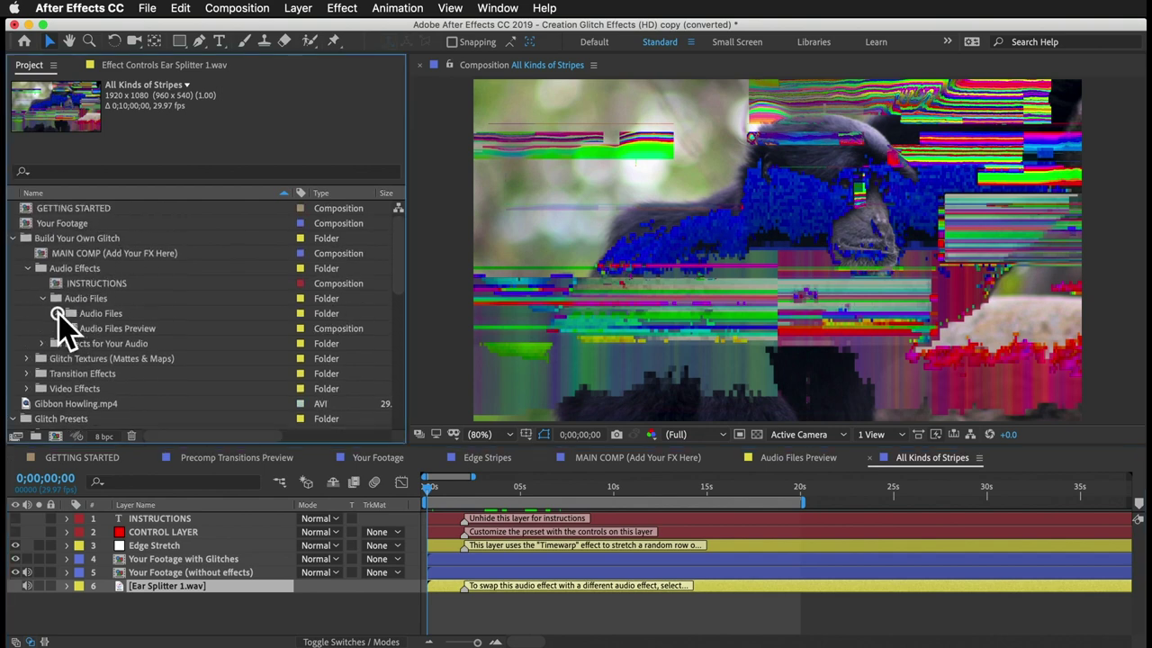
{"action": "scroll", "coordinate": [157, 297], "scroll_direction": "down", "scroll_amount": 2}
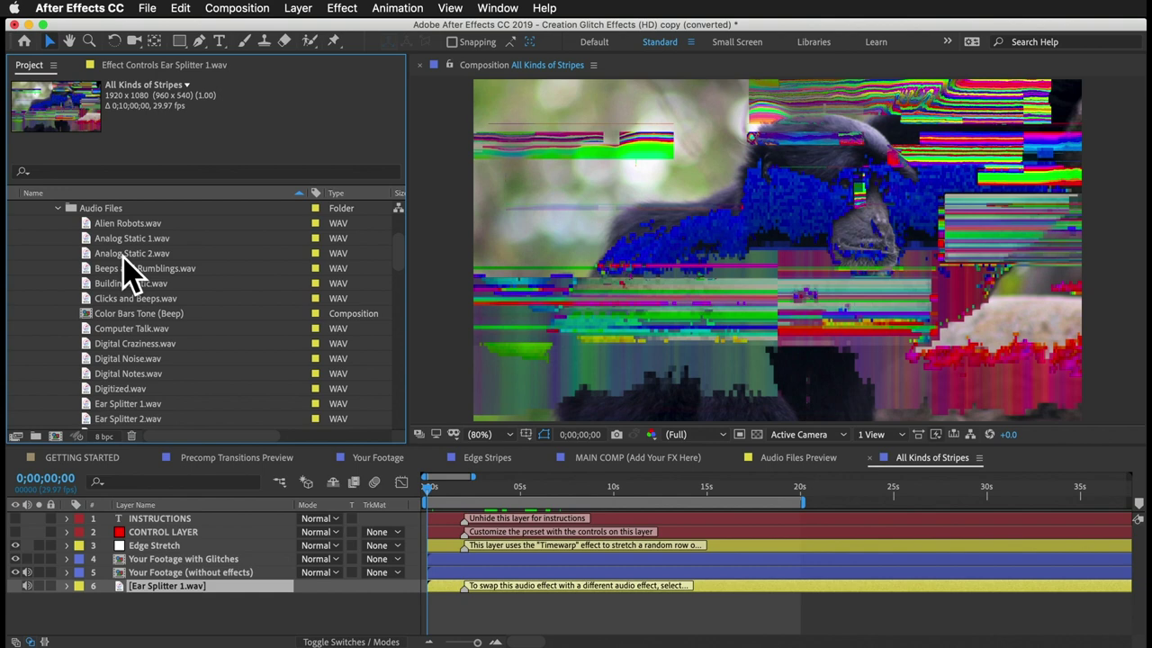
{"action": "left_click", "coordinate": [158, 589]}
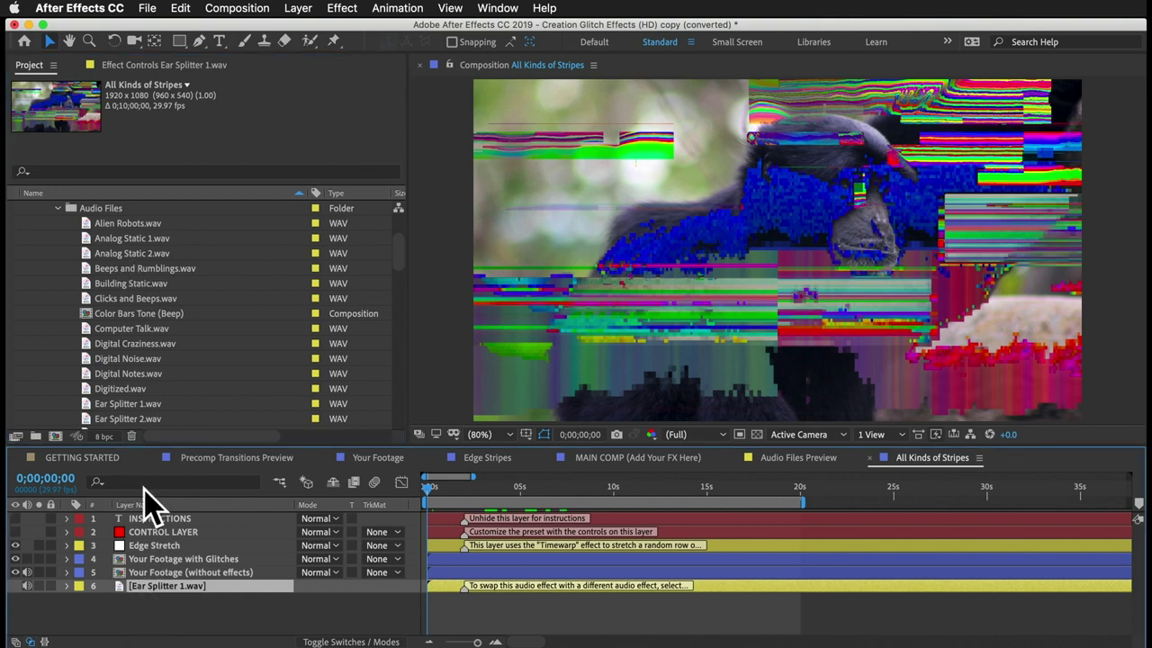
{"action": "left_click", "coordinate": [126, 270]}
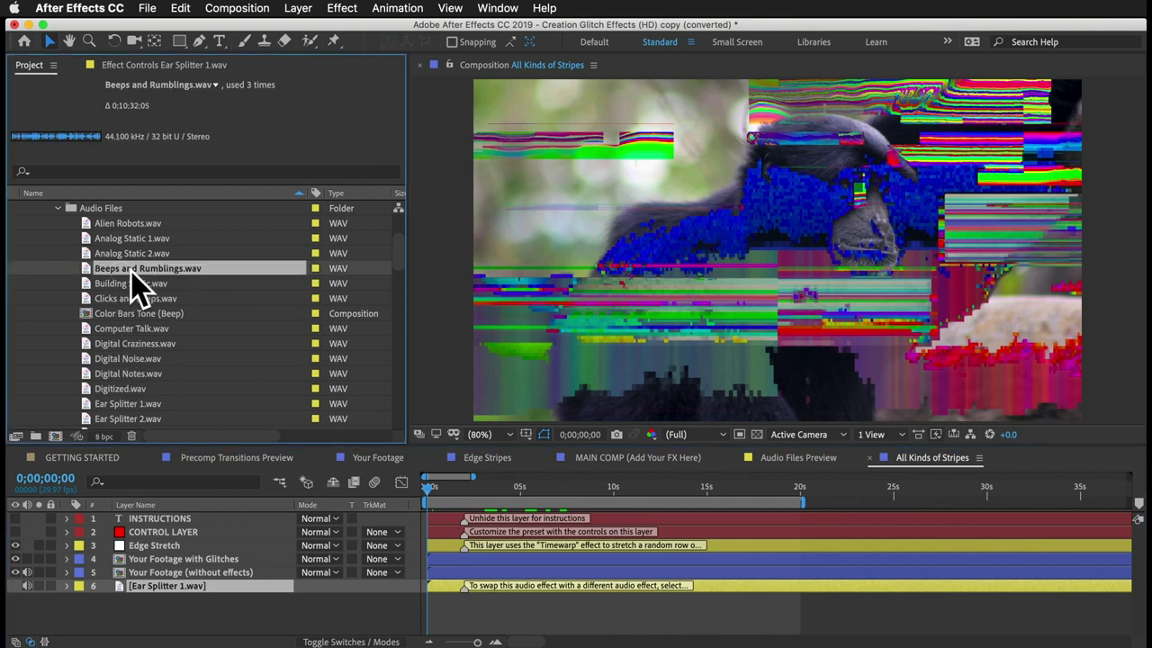
{"action": "left_click_drag", "start_coordinate": [131, 282], "coordinate": [151, 598]}
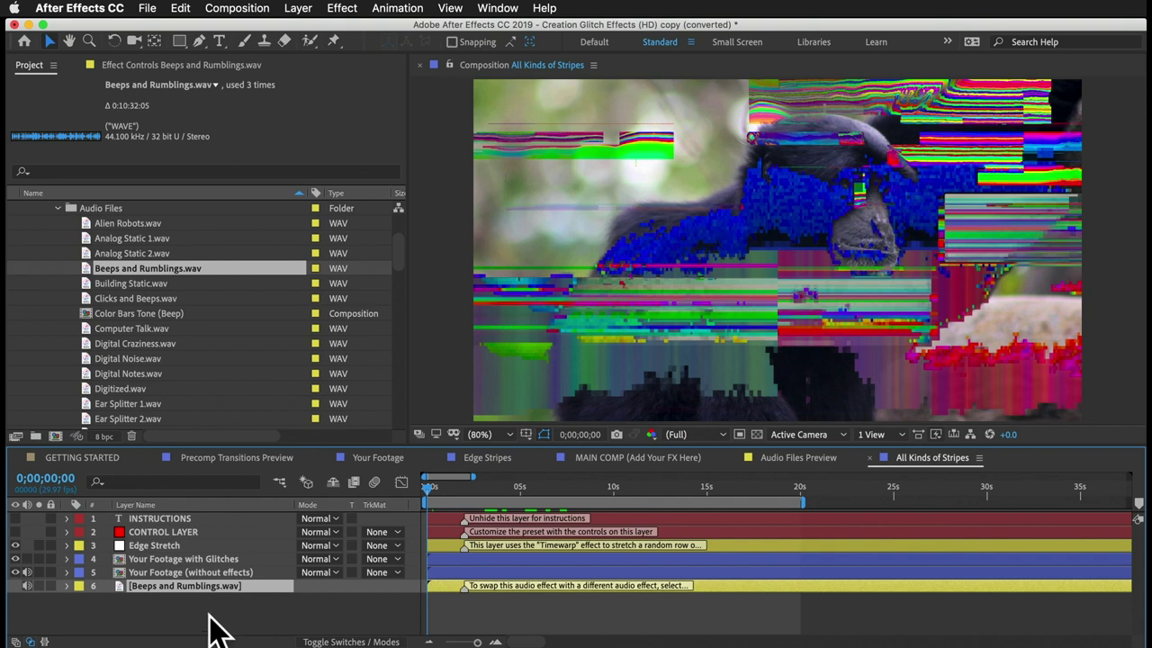
- Collapse the Audio Files folders and open the Your Audio With Effects composition from the Effects for Your Audio folder
{"action": "left_click", "coordinate": [57, 208]}
{"action": "left_click", "coordinate": [57, 209]}
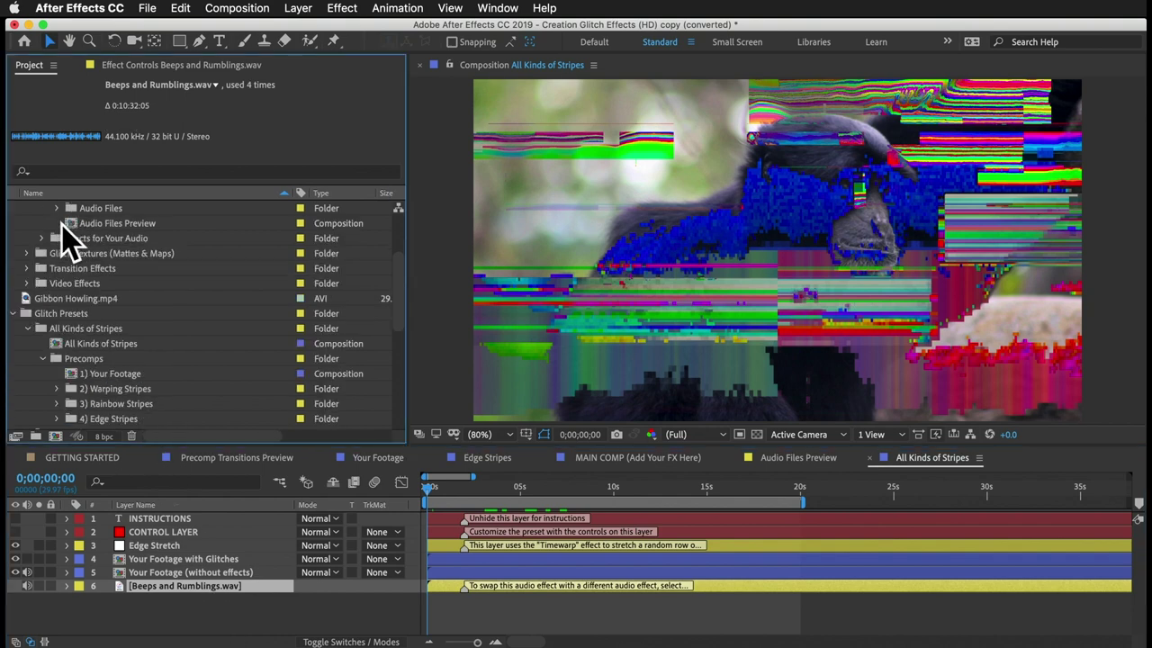
{"action": "scroll", "coordinate": [68, 238], "scroll_direction": "up", "scroll_amount": 3}
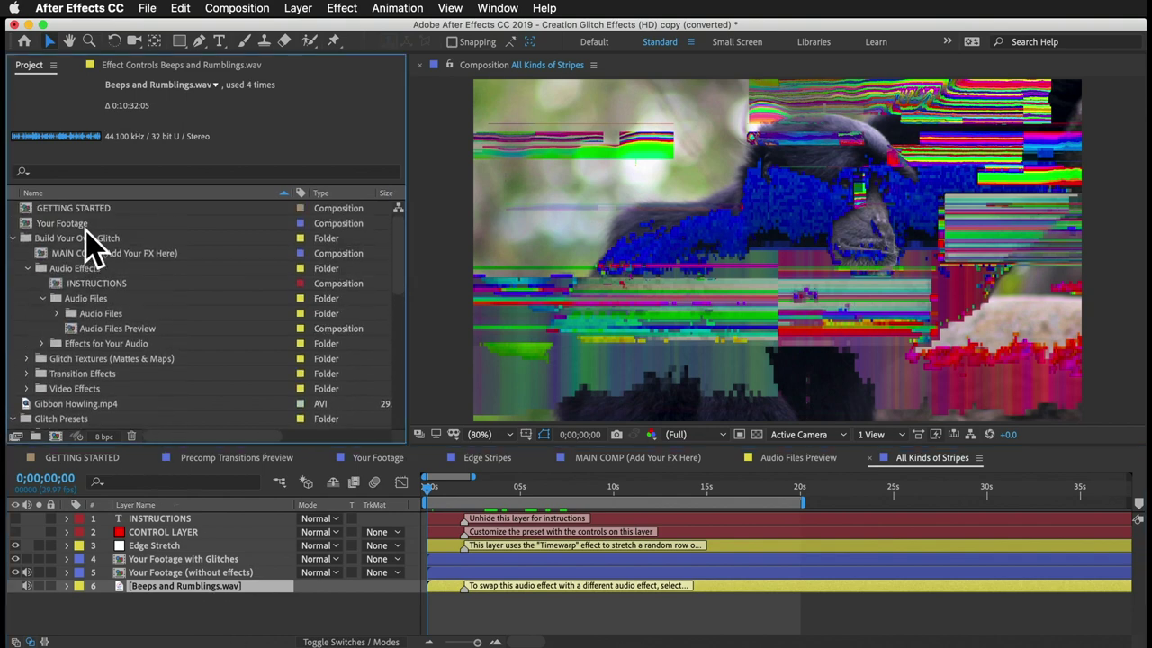
{"action": "left_click", "coordinate": [42, 298]}
{"action": "left_click", "coordinate": [95, 313]}
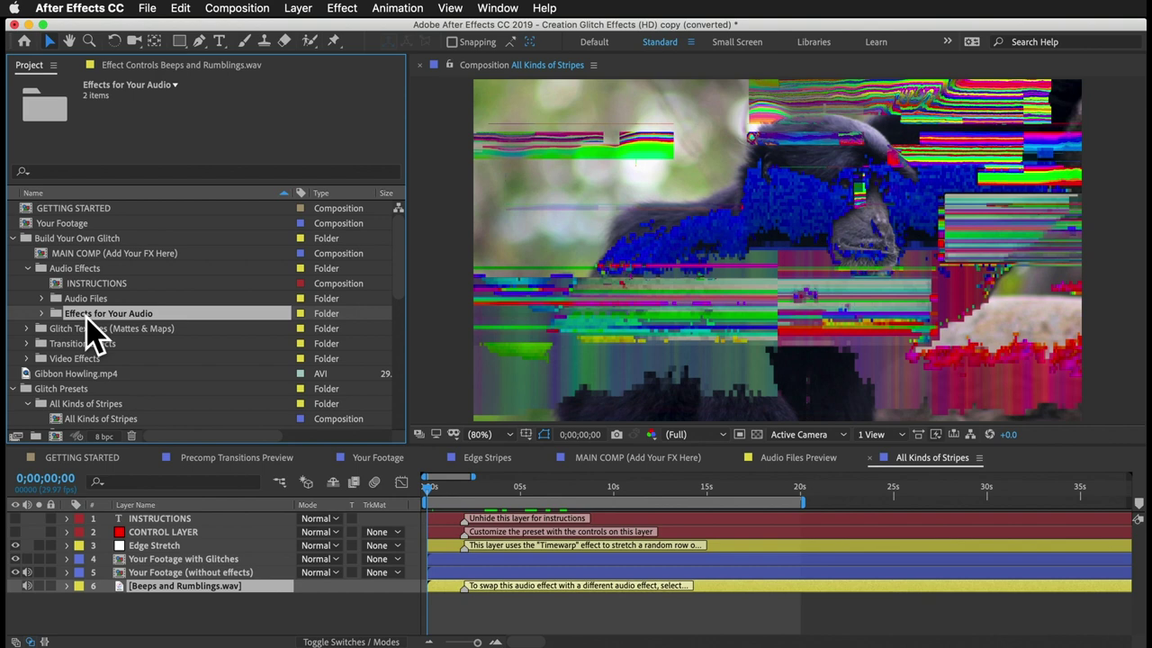
{"action": "left_click", "coordinate": [41, 313]}
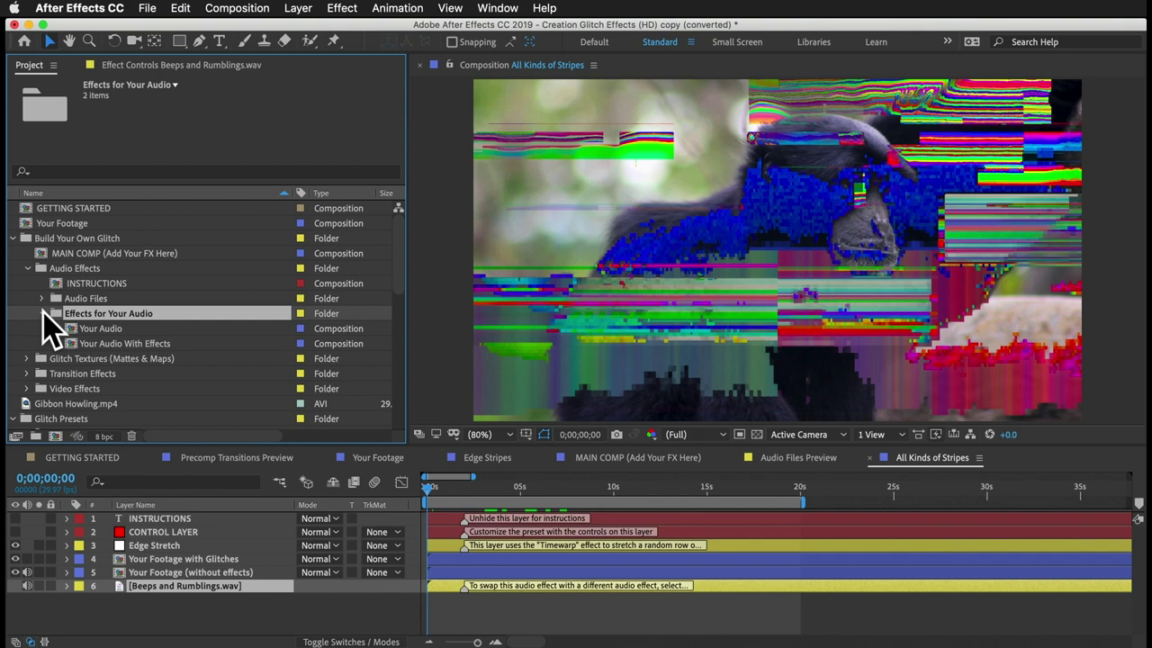
{"action": "left_click", "coordinate": [101, 328]}
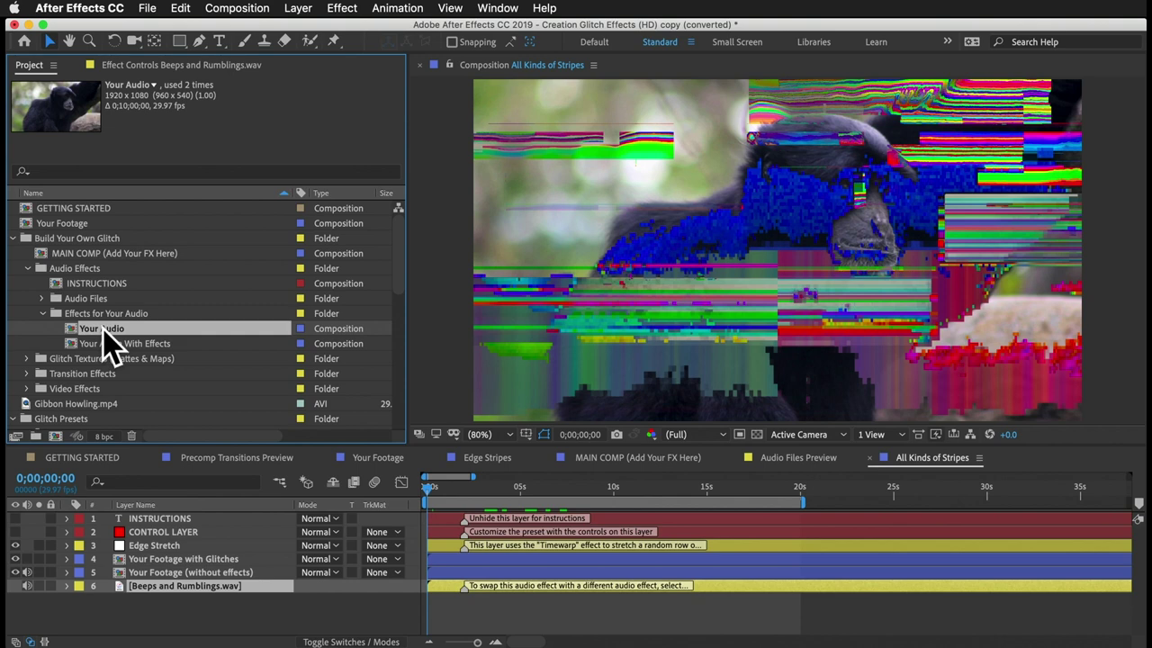
{"action": "left_click", "coordinate": [121, 344]}
{"action": "double_click", "coordinate": [142, 344]}
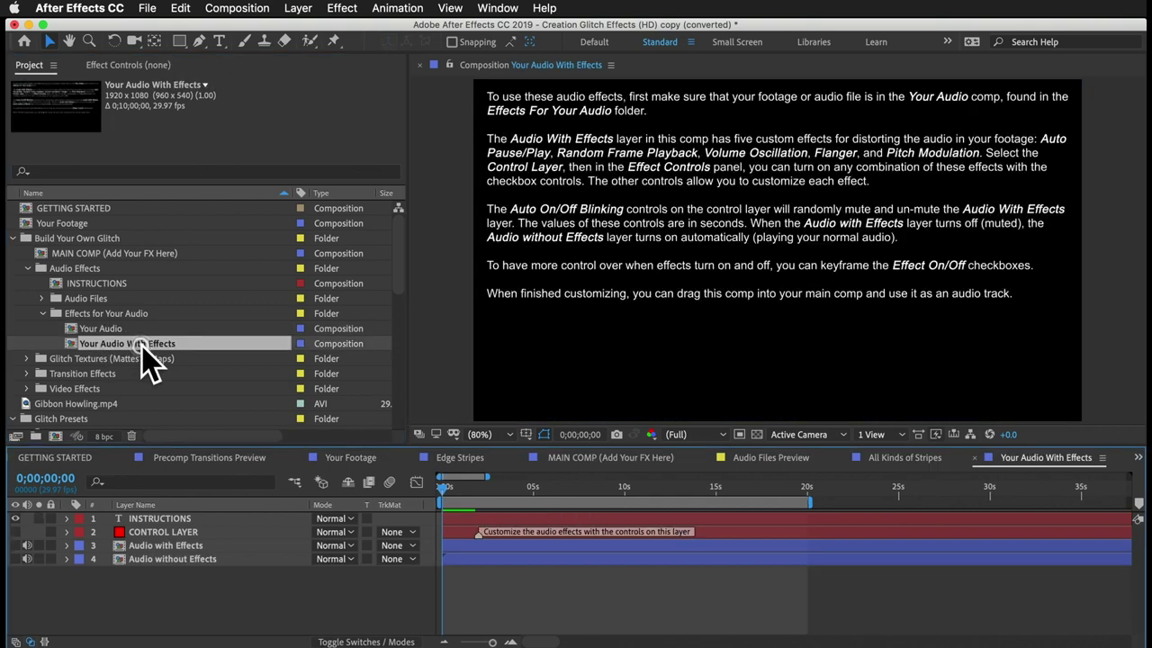
- Show the effect controls of CONTROL LAYER and examine its audio effects, from Auto Pause/Play to Auto On/Off Blinking
{"action": "left_click", "coordinate": [142, 533]}
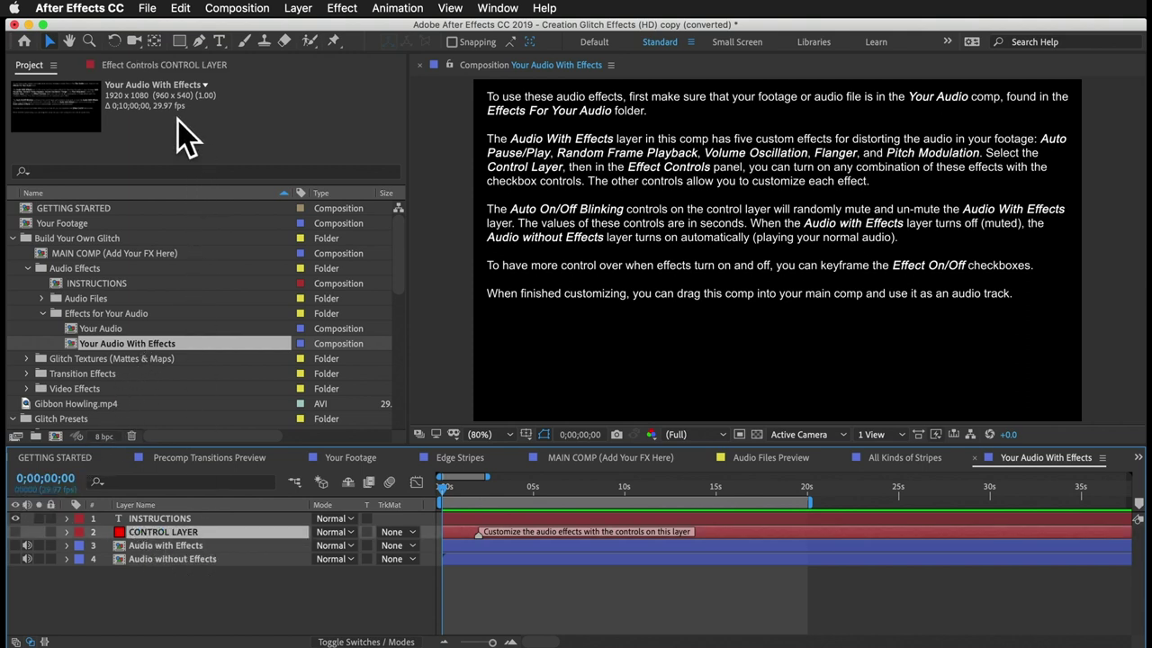
{"action": "left_click", "coordinate": [162, 65]}
{"action": "left_click", "coordinate": [90, 99]}
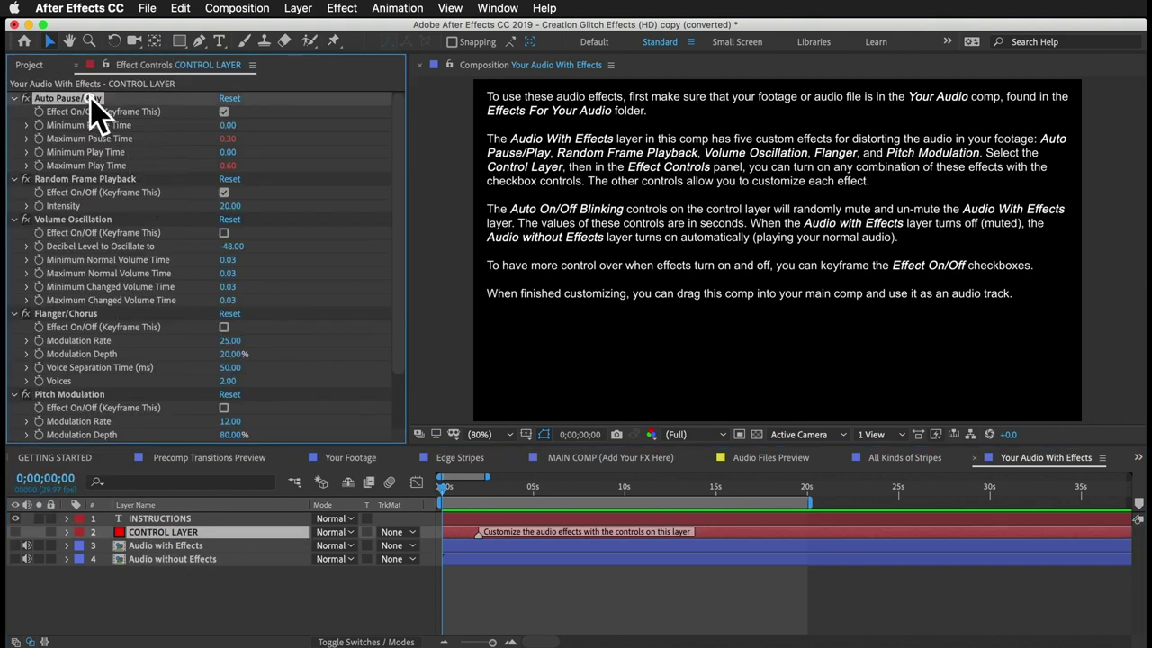
{"action": "left_click", "coordinate": [80, 179]}
{"action": "left_click", "coordinate": [80, 219]}
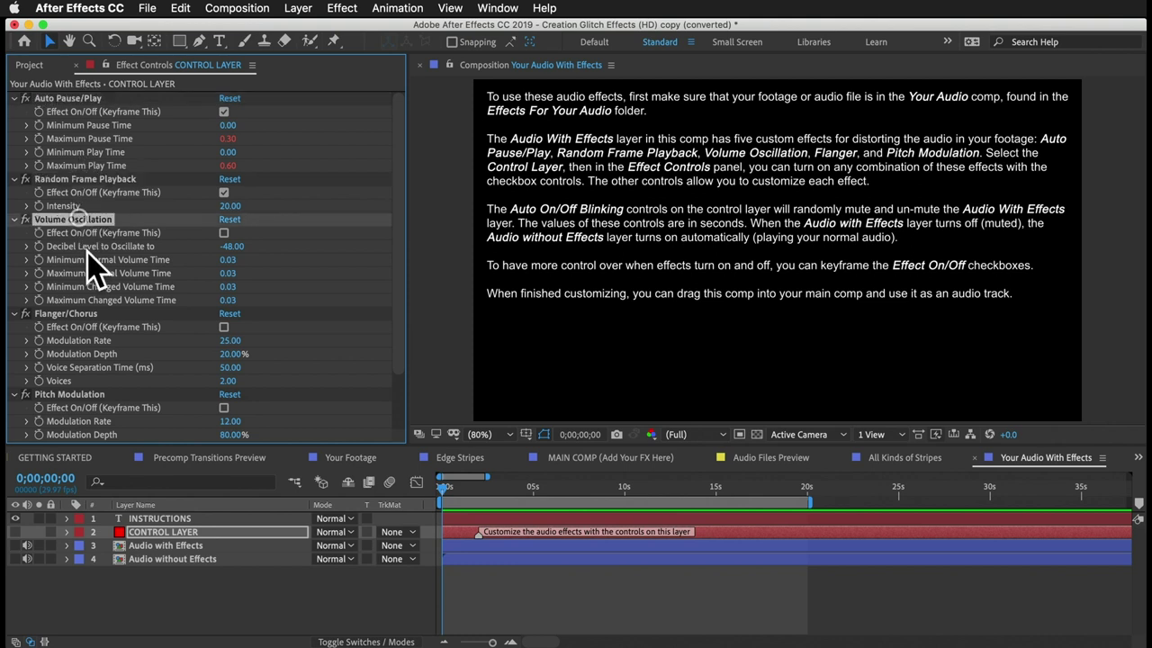
{"action": "scroll", "coordinate": [96, 315], "scroll_direction": "down", "scroll_amount": 3}
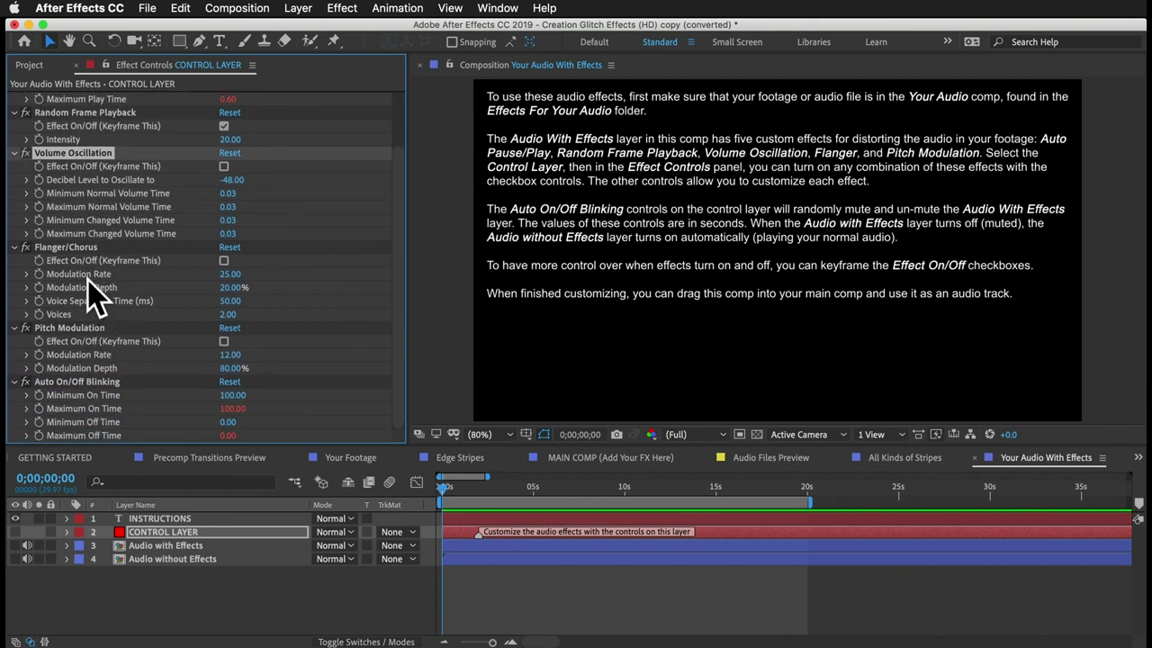
{"action": "scroll", "coordinate": [96, 302], "scroll_direction": "up", "scroll_amount": 3}
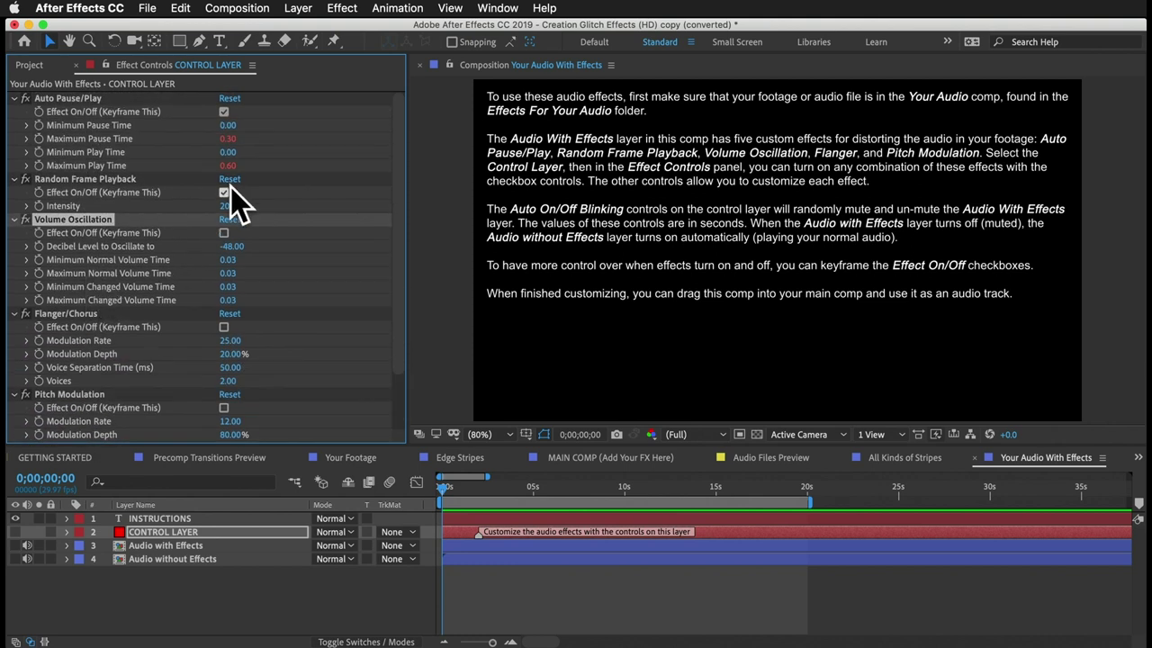
- Turn on the Flanger/Chorus effect on CONTROL LAYER and turn off Auto Pause/Play
{"action": "left_click", "coordinate": [223, 325]}
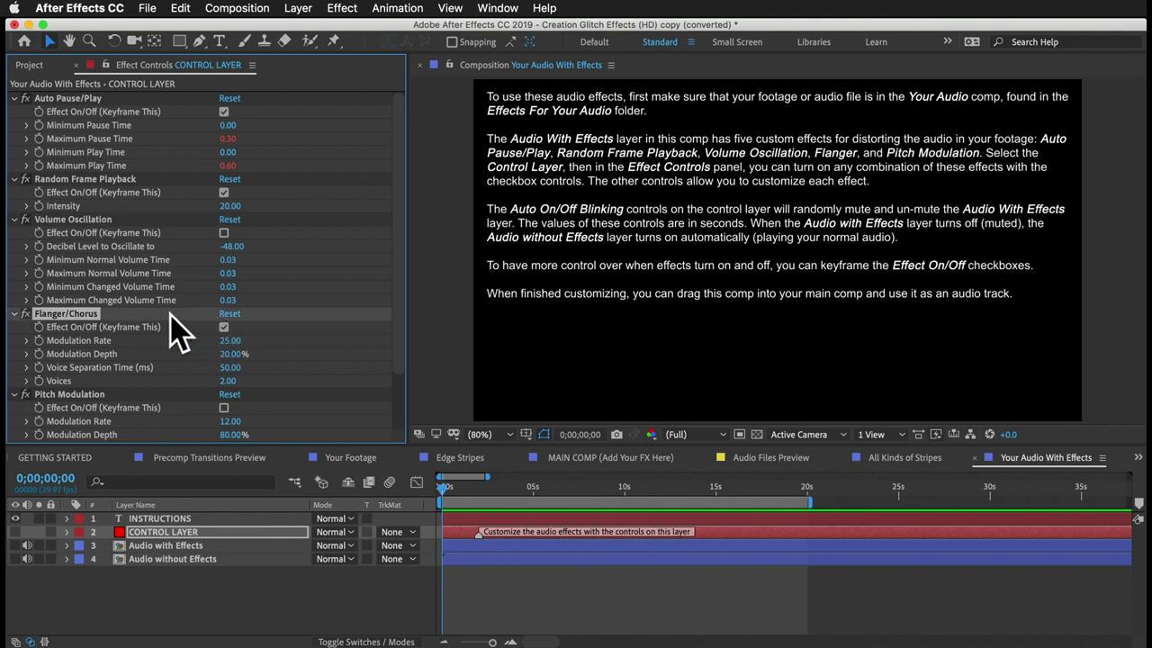
{"action": "scroll", "coordinate": [180, 334], "scroll_direction": "down", "scroll_amount": 3}
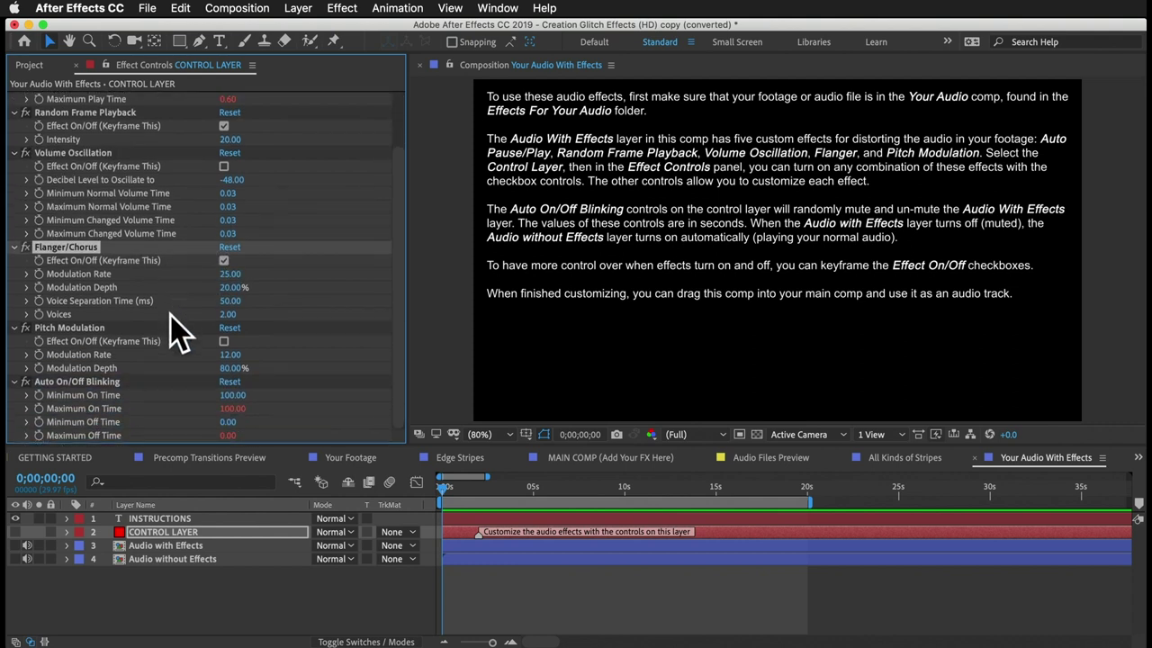
{"action": "scroll", "coordinate": [171, 302], "scroll_direction": "up", "scroll_amount": 3}
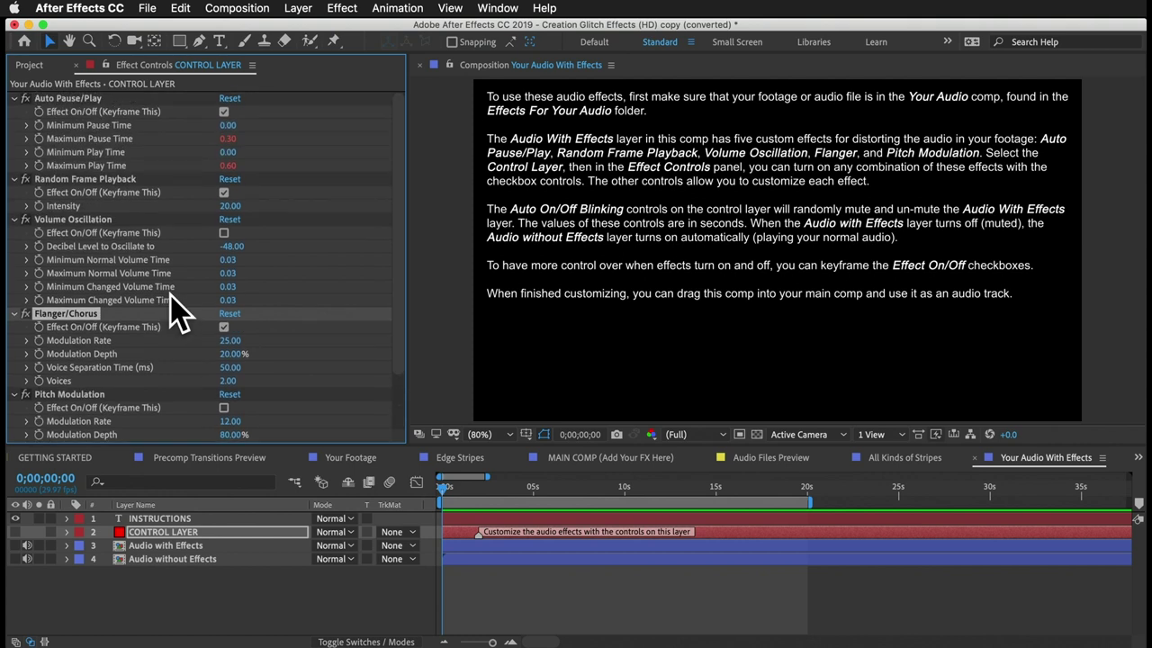
{"action": "left_click", "coordinate": [223, 112]}
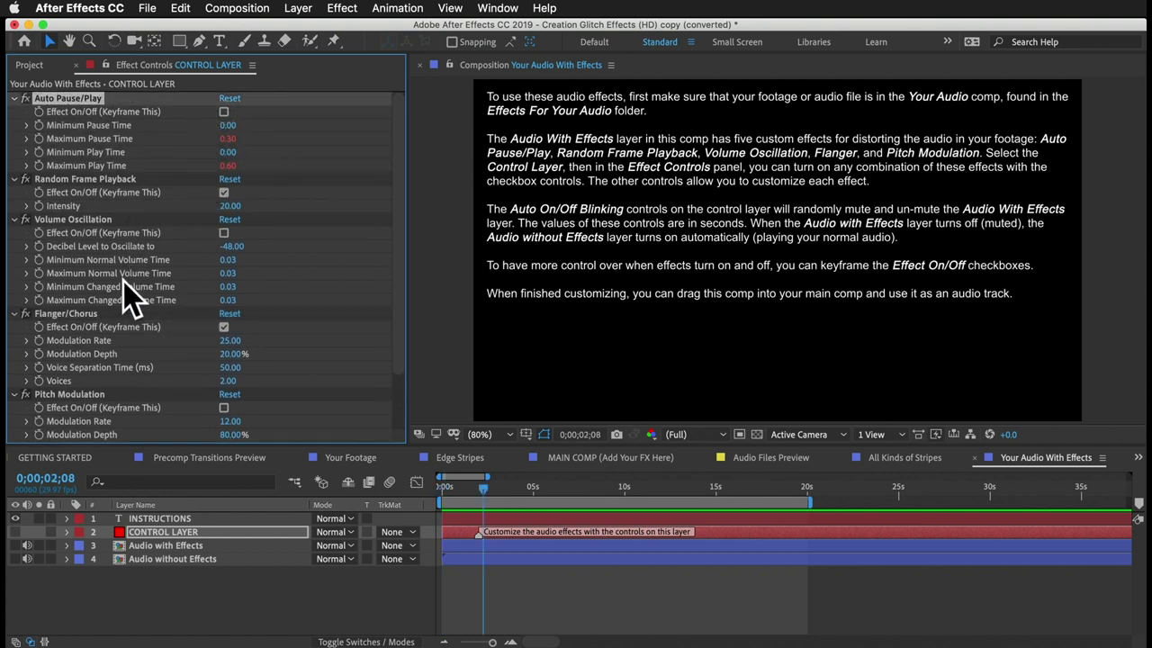
- Examine the Auto On/Off Blinking settings on CONTROL LAYER and select the Audio without Effects layer
{"action": "scroll", "coordinate": [126, 293], "scroll_direction": "down", "scroll_amount": 3}
{"action": "left_click", "coordinate": [81, 381]}
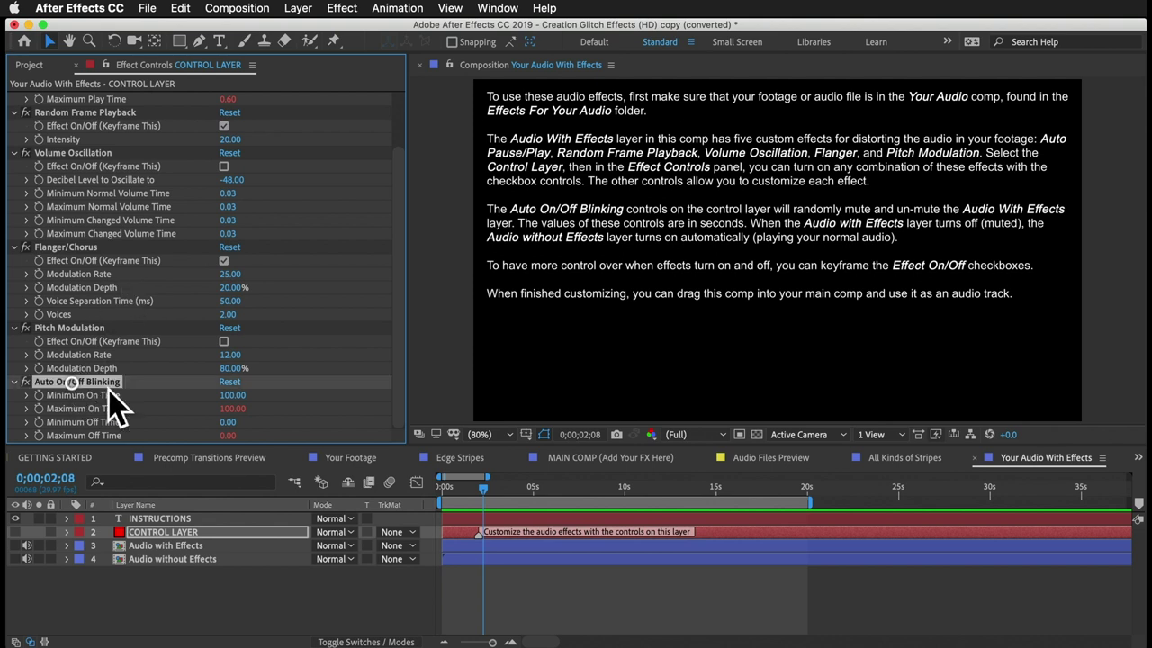
{"action": "left_click", "coordinate": [152, 559]}
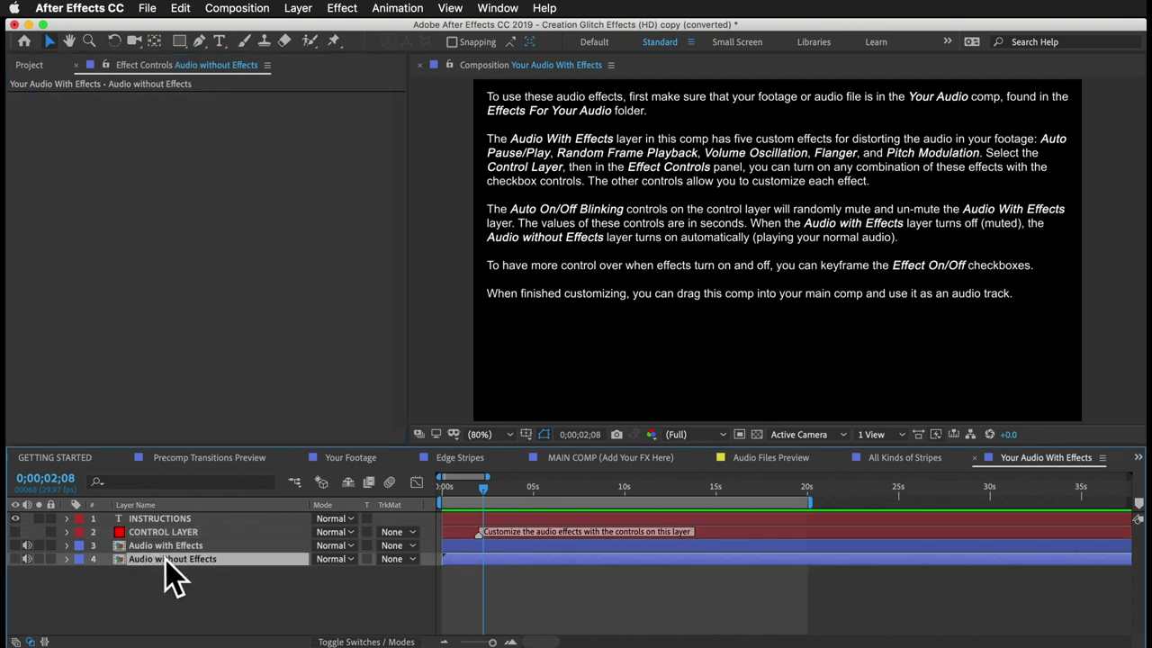